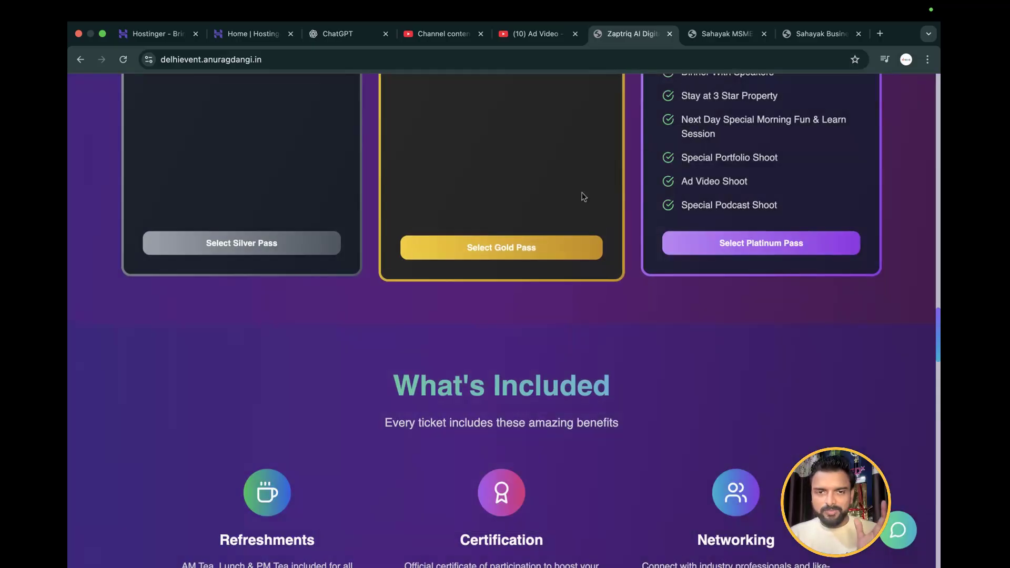
View the purchase forms for the Gold Pass and Platinum Pass on the summit page, closing each one
click(535, 250)
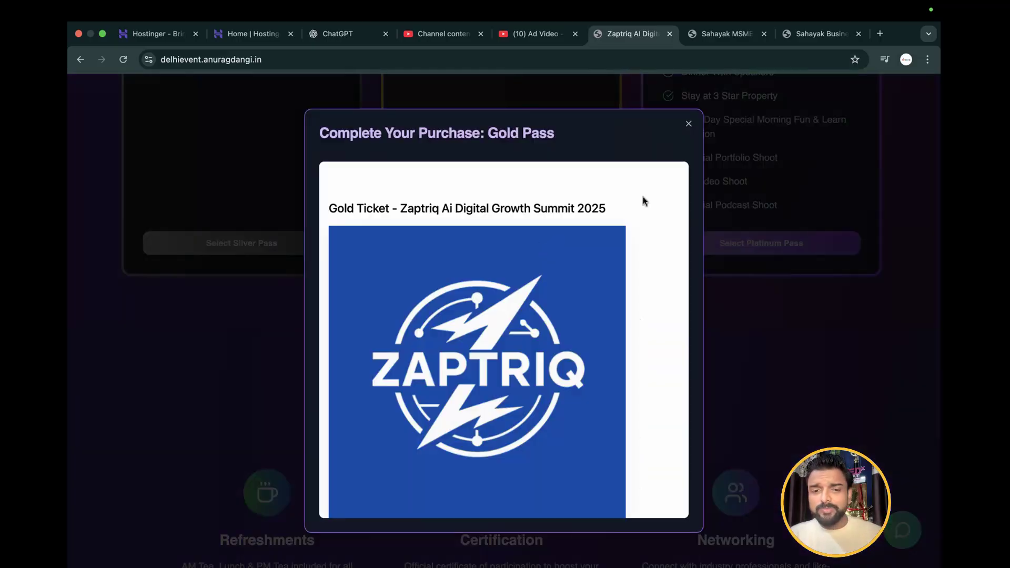
click(689, 124)
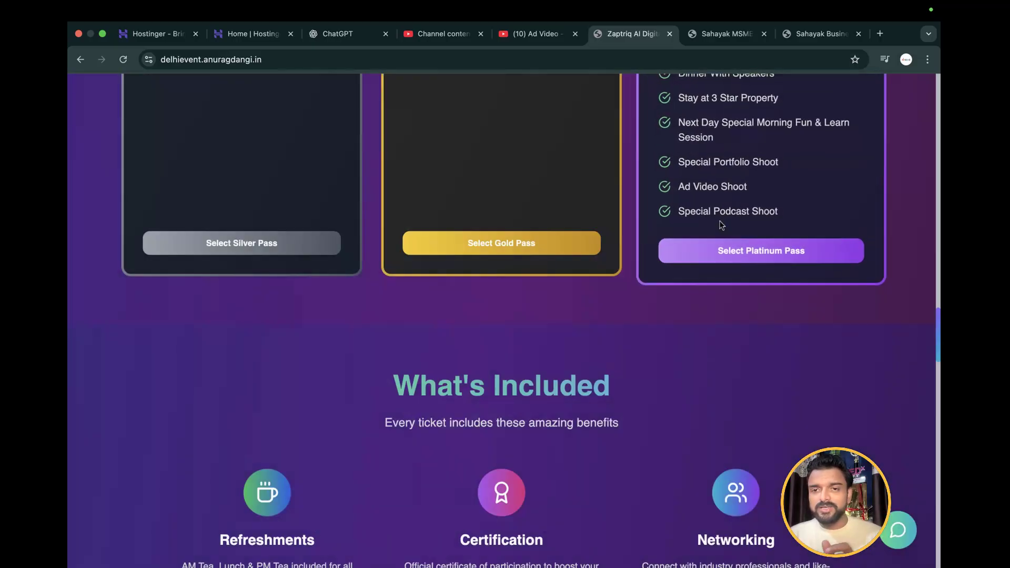
click(725, 251)
click(688, 125)
Review the summit landing page's title section, speakers, event schedule, FAQ and subscription form
scroll(689, 145, up, 10)
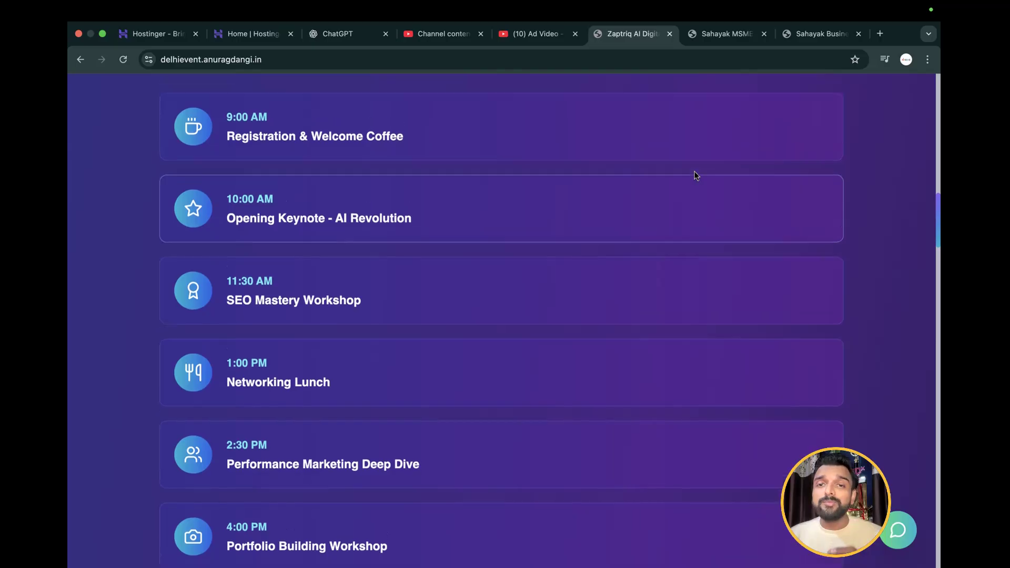
scroll(696, 175, up, 8)
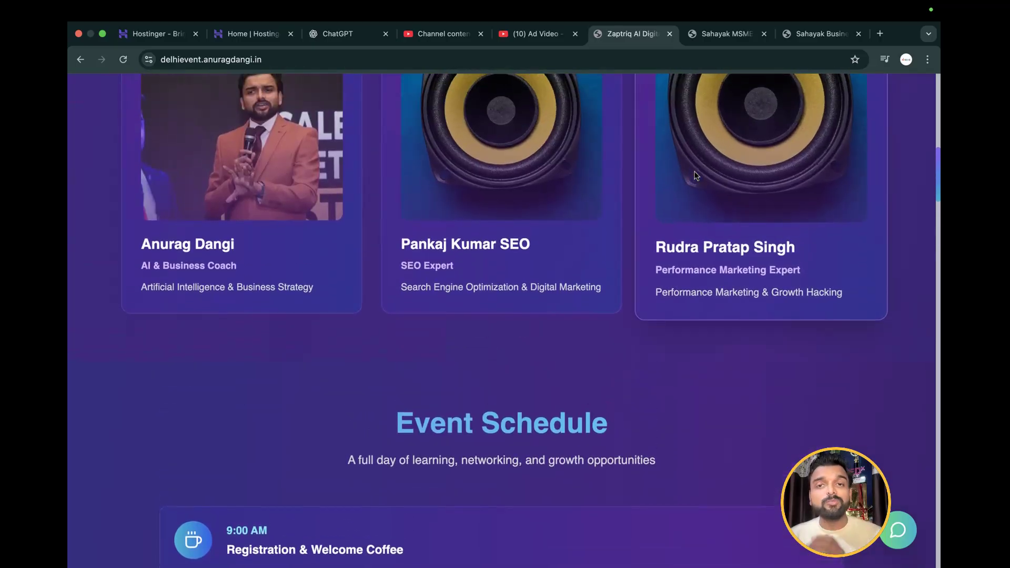
scroll(696, 175, up, 10)
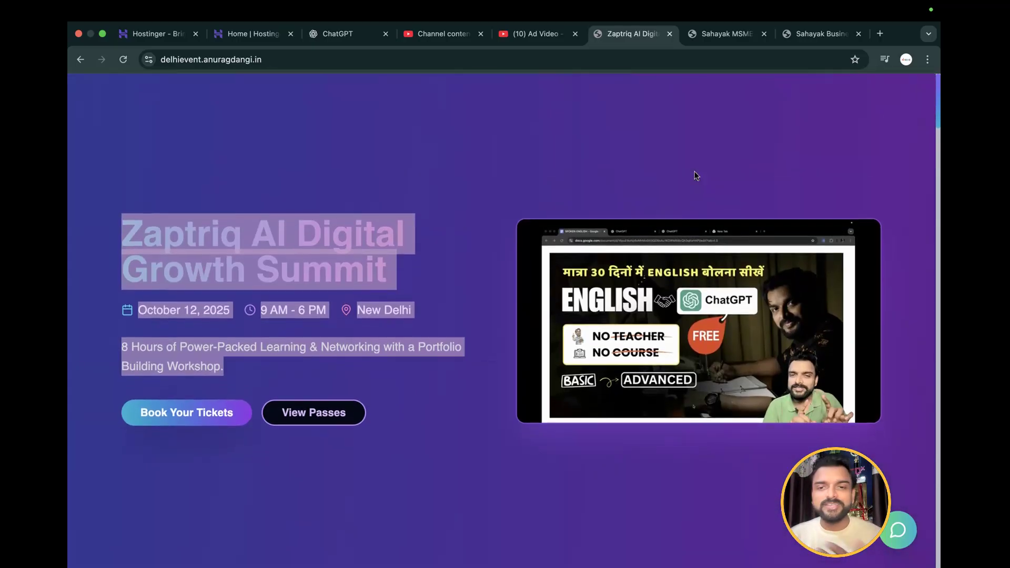
scroll(696, 175, down, 10)
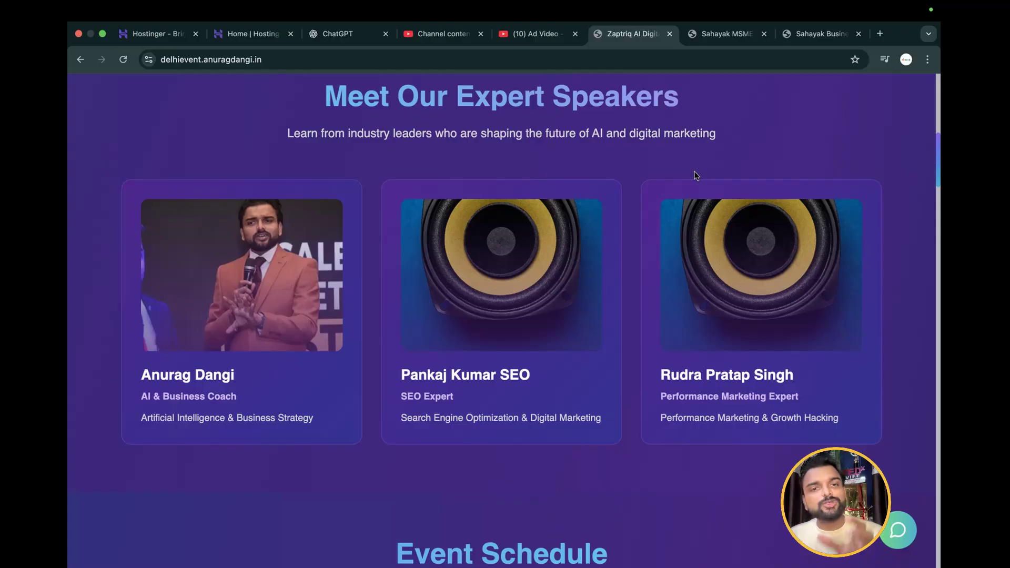
scroll(696, 175, up, 10)
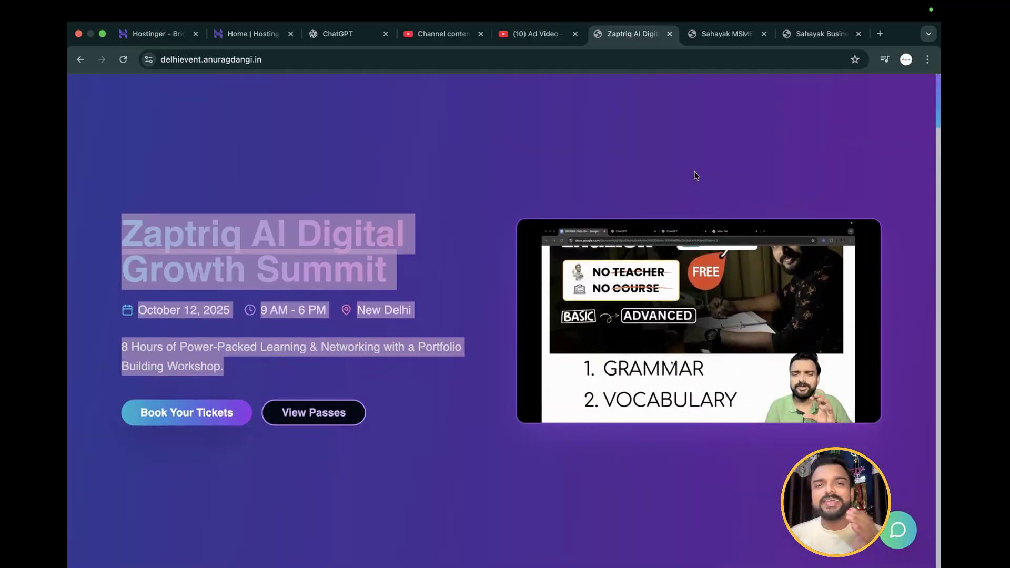
scroll(696, 175, down, 10)
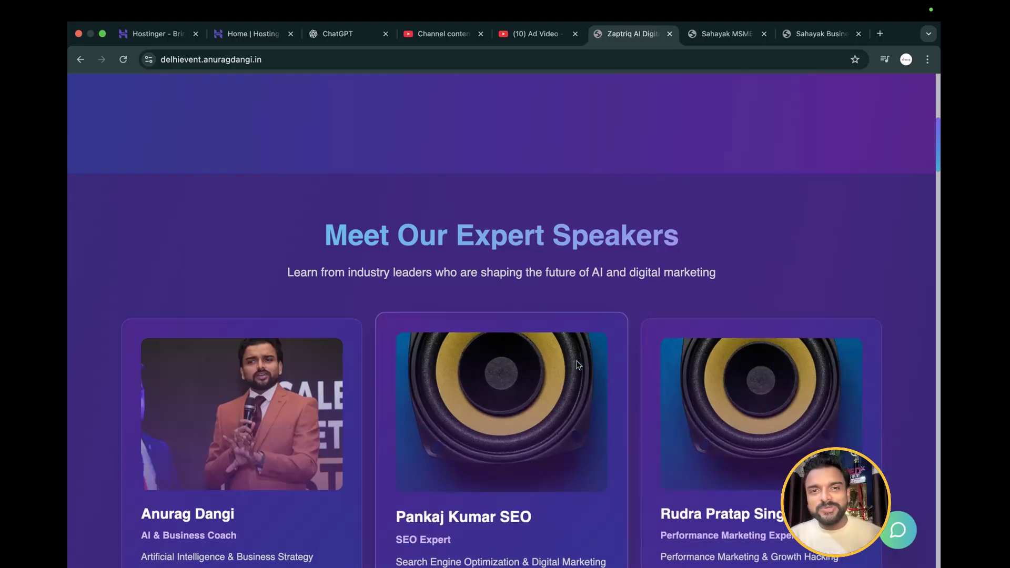
scroll(579, 364, up, 10)
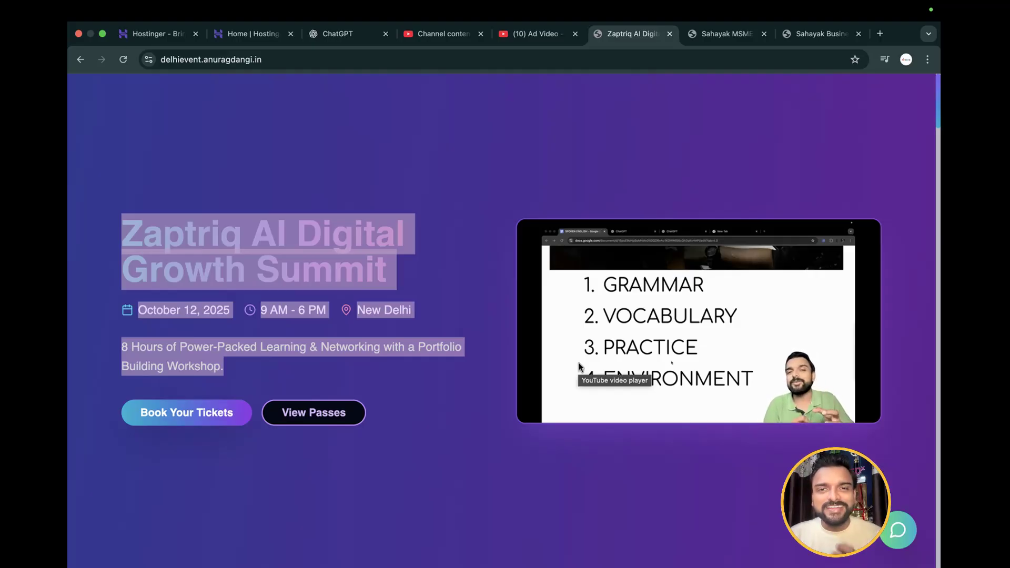
scroll(579, 366, down, 3)
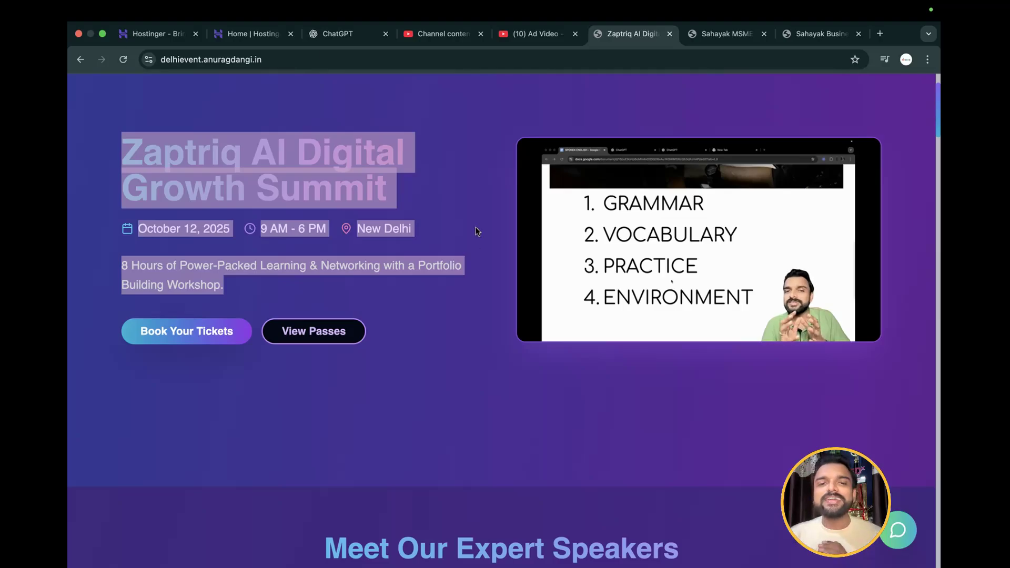
click(476, 231)
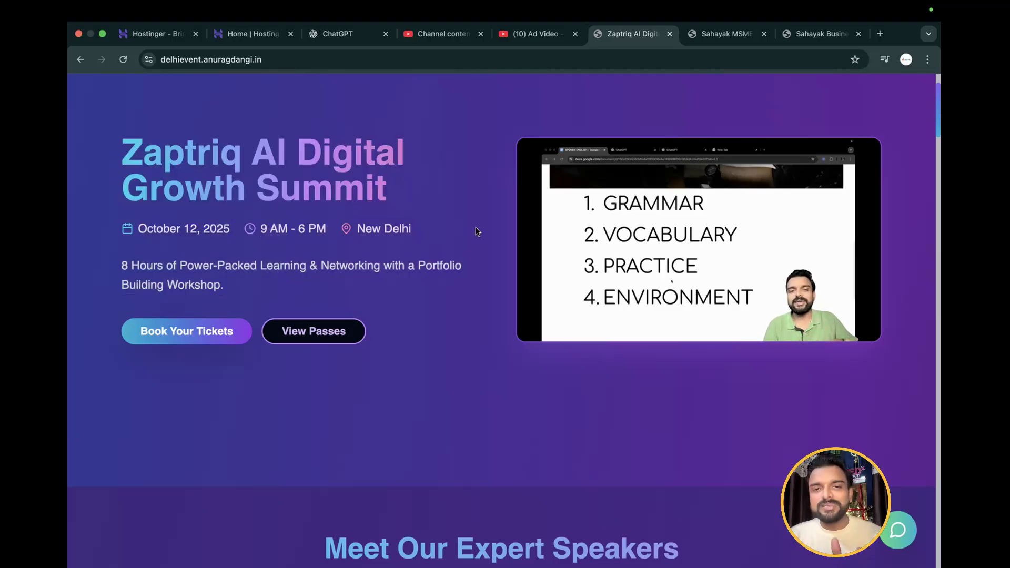
scroll(476, 231, up, 3)
scroll(476, 232, down, 15)
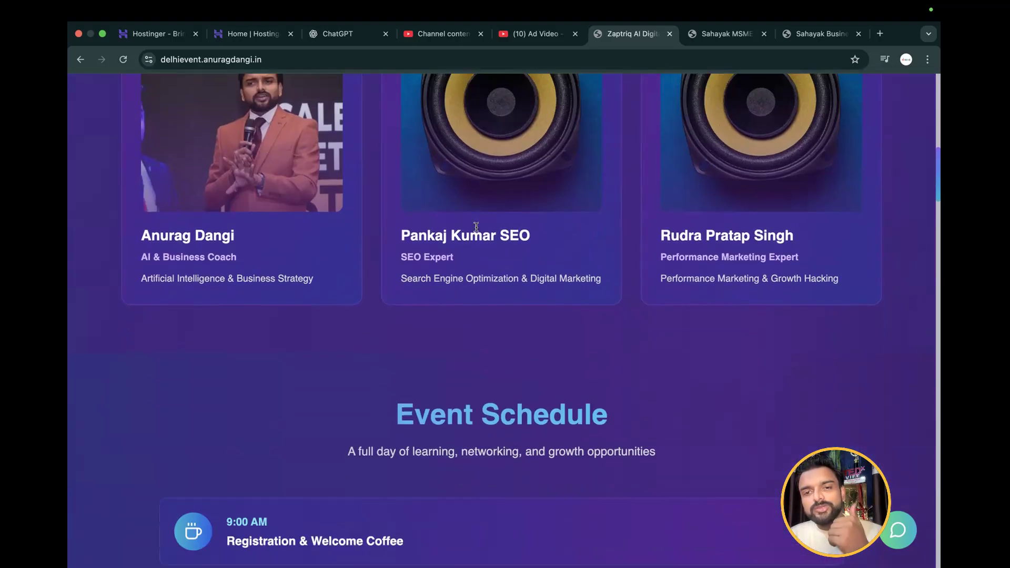
scroll(476, 231, down, 20)
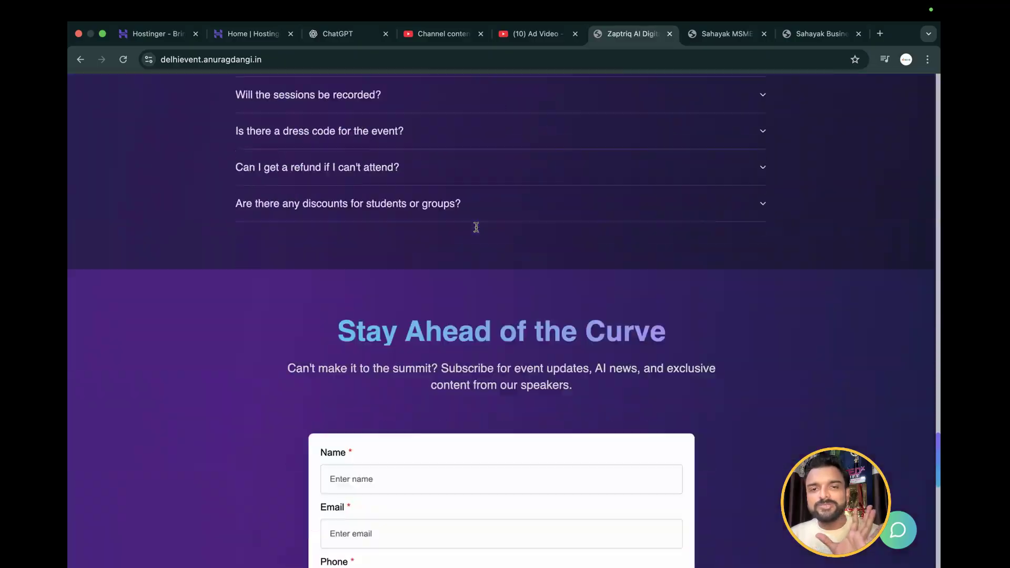
scroll(477, 232, up, 20)
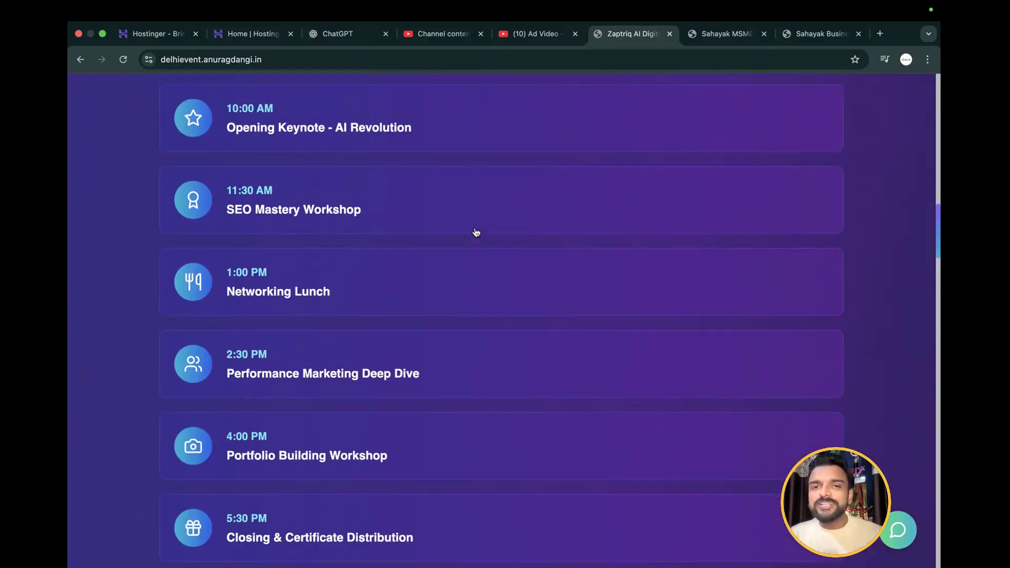
scroll(477, 232, up, 8)
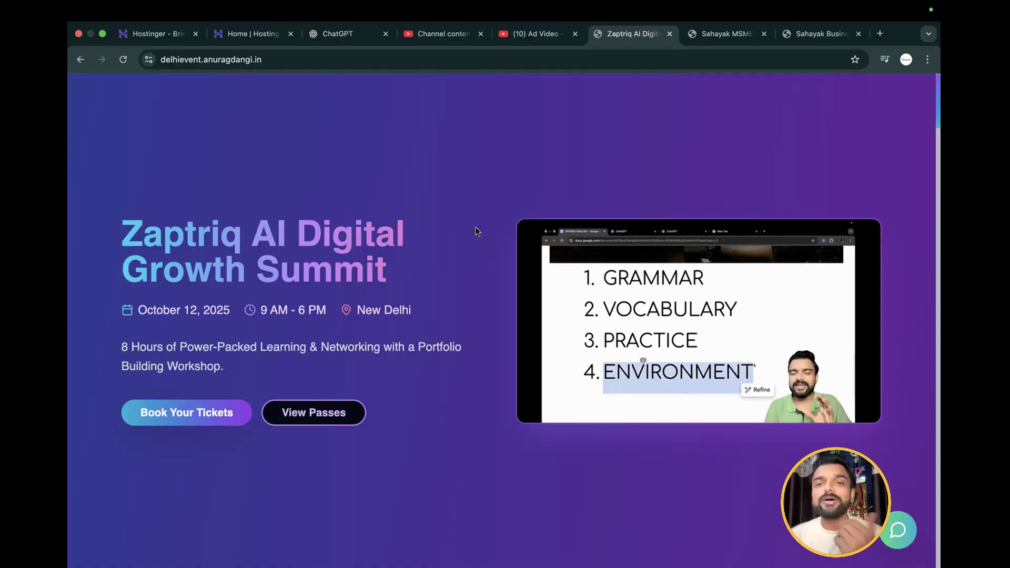
scroll(477, 232, down, 10)
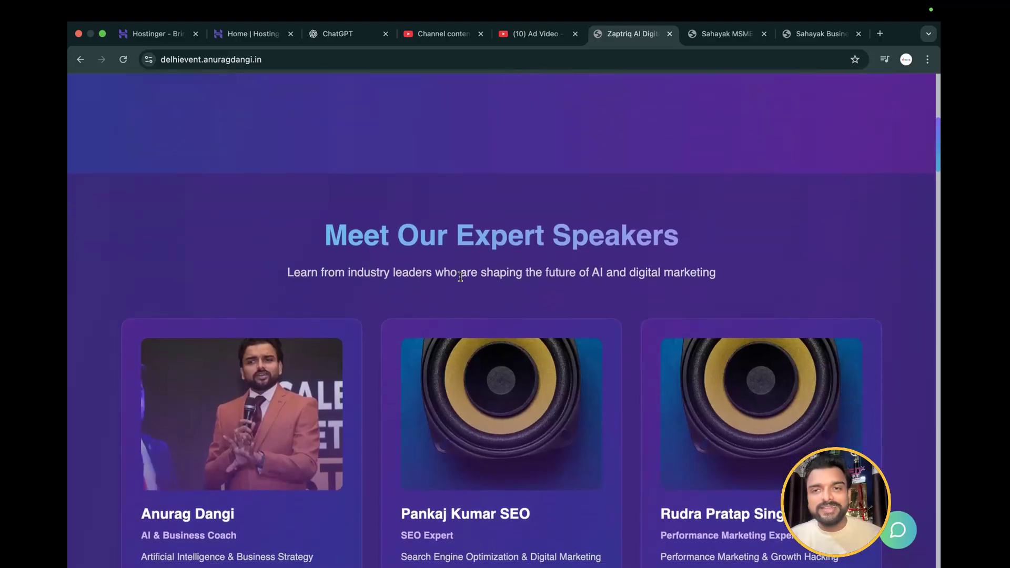
scroll(460, 276, up, 10)
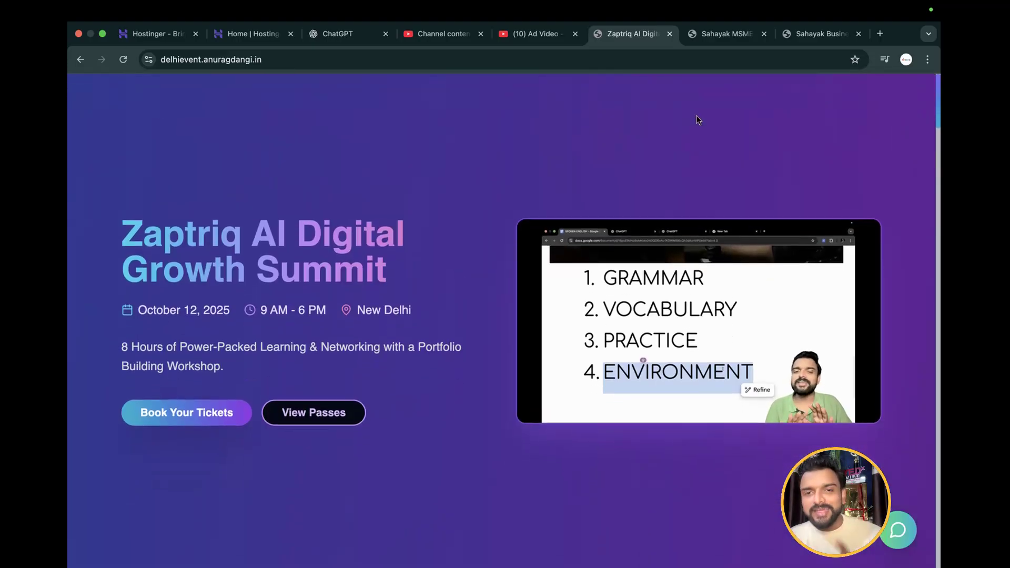
Look through the Sahayak MSME and Sahayak Business Club event pages, and return to the Zaptriq summit page
click(724, 33)
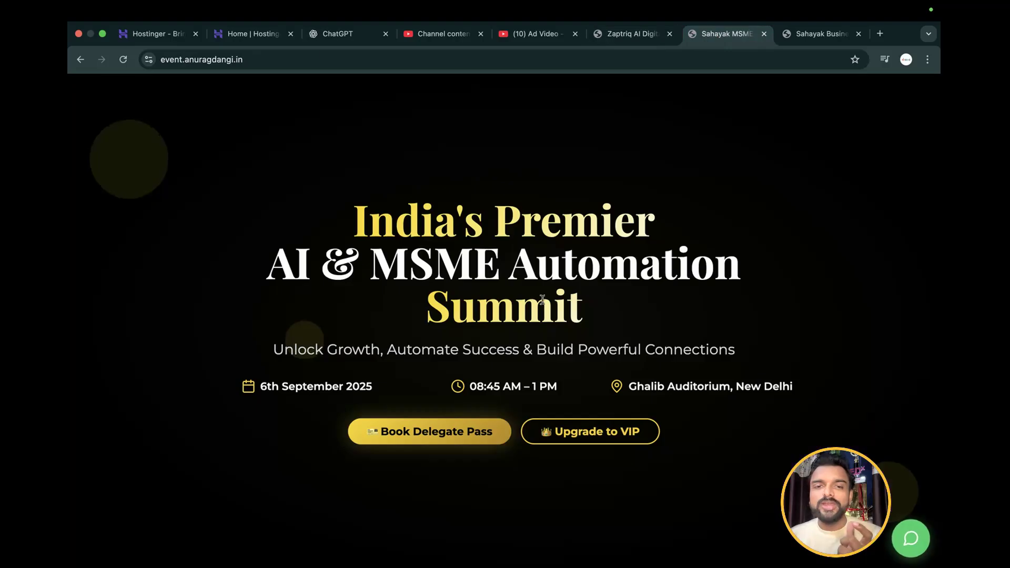
scroll(542, 299, down, 10)
scroll(542, 300, up, 6)
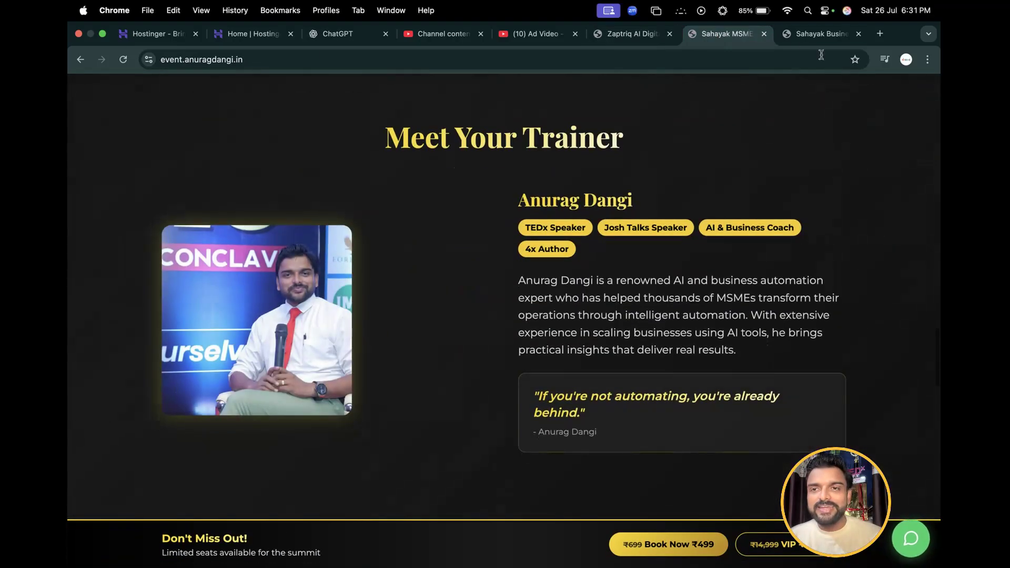
click(813, 37)
scroll(668, 220, down, 20)
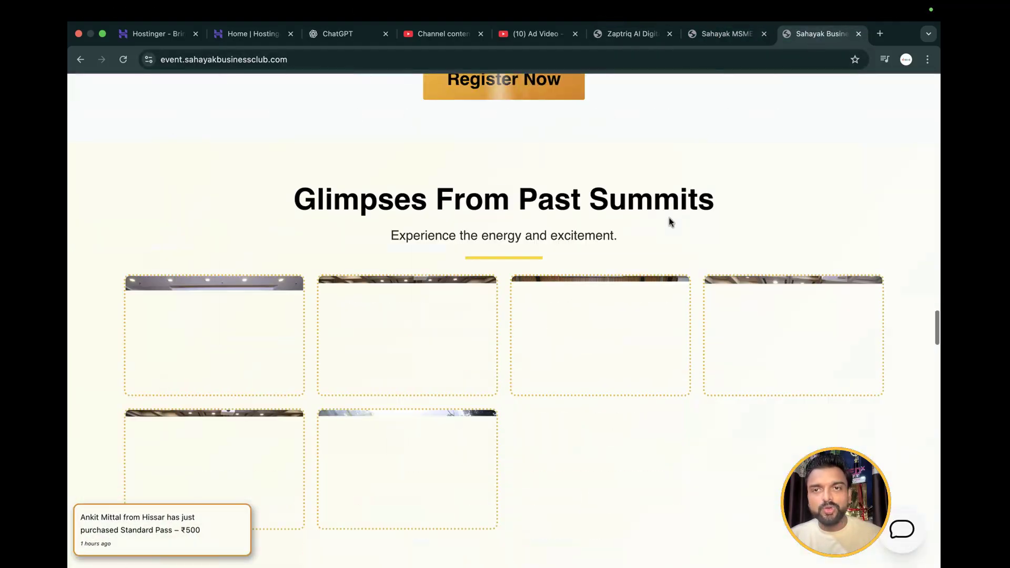
click(728, 34)
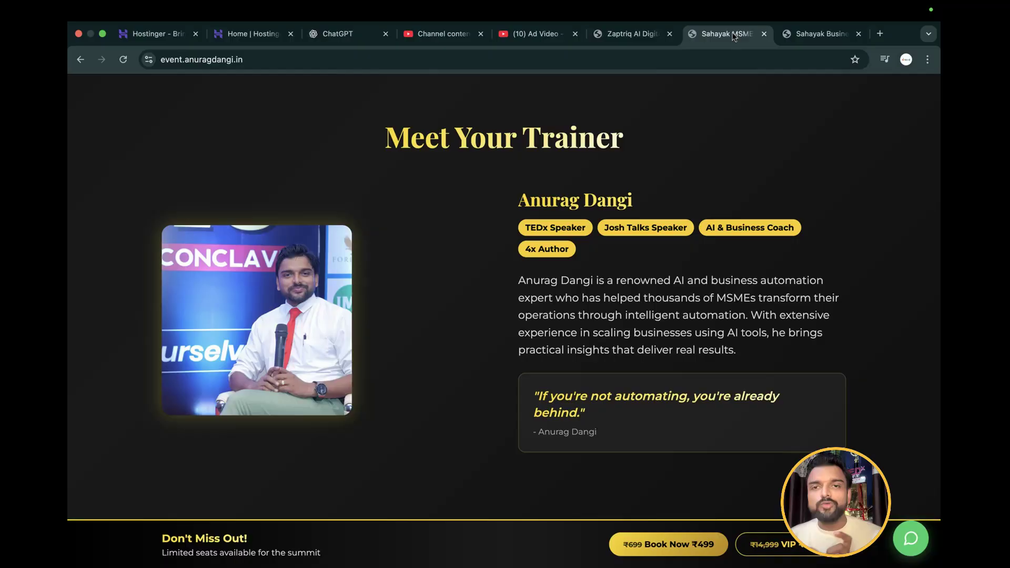
click(629, 35)
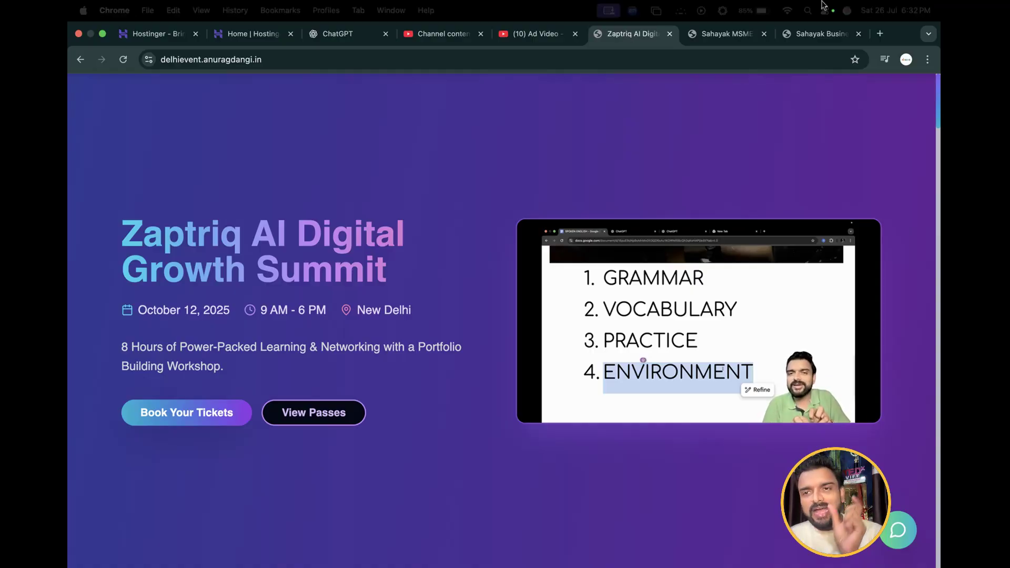
Search Google for "amazon" in a new browser tab and open the Amazon India store
click(880, 34)
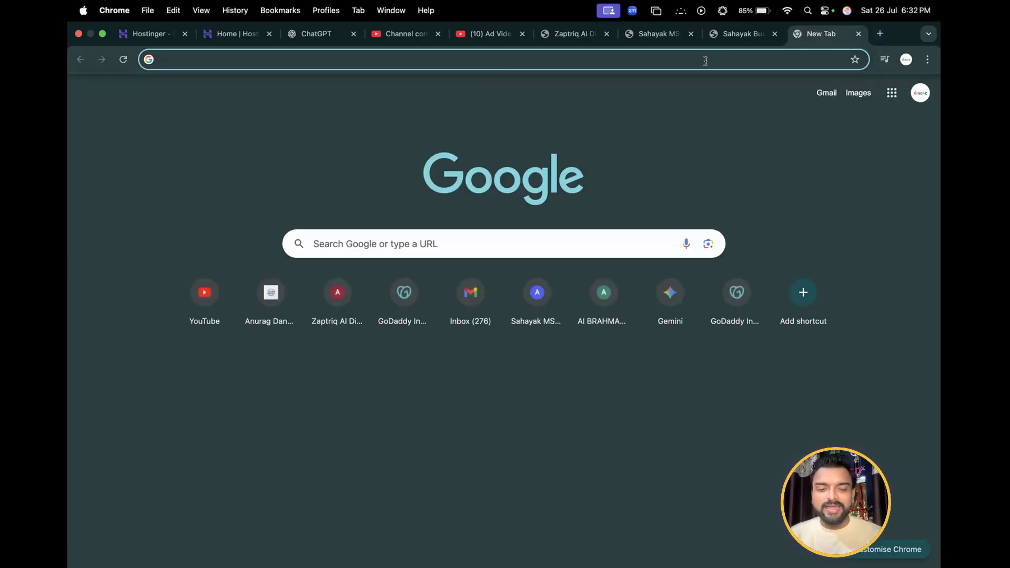
text(amazon)
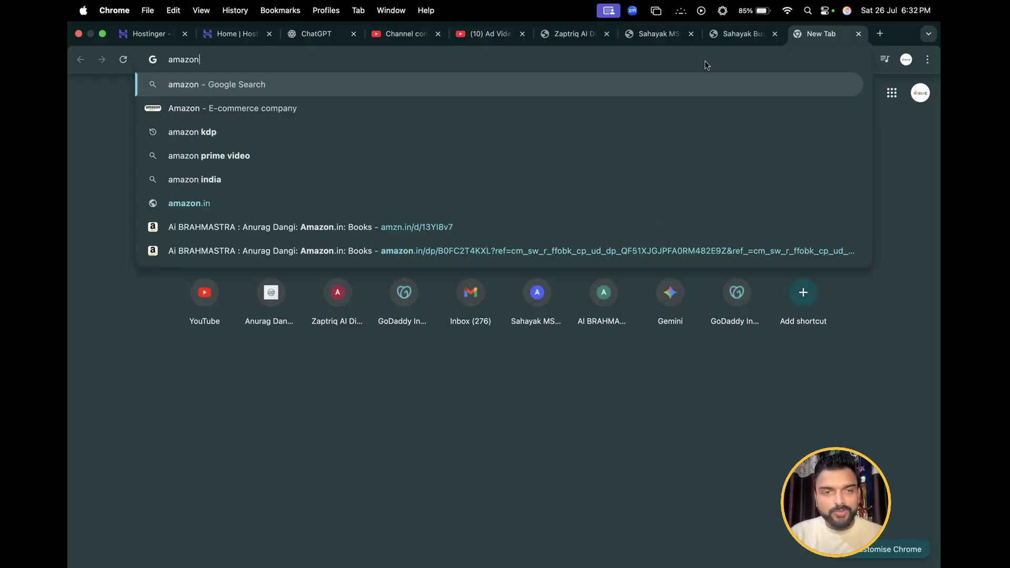
key(Return)
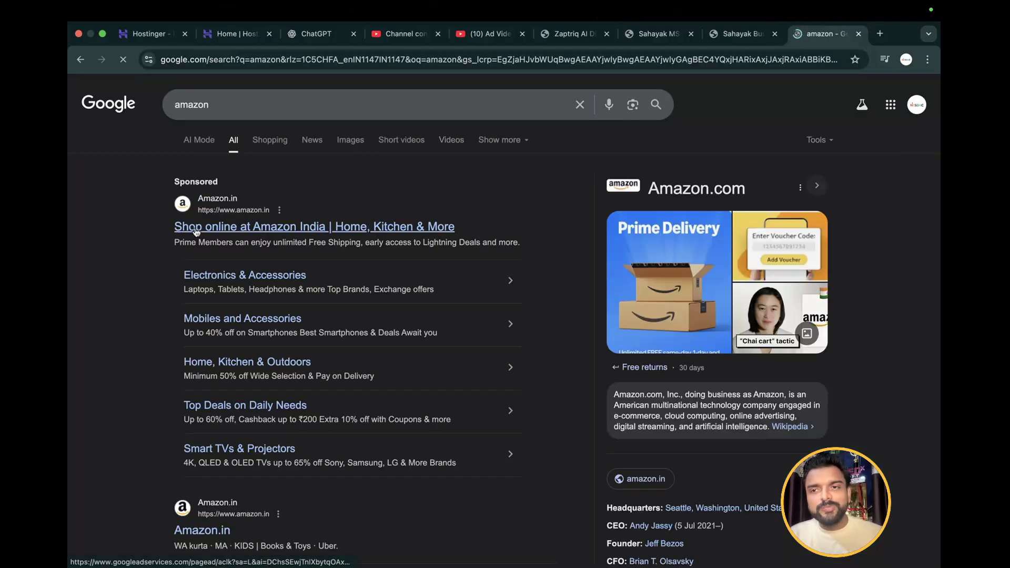
click(196, 229)
Search Amazon for the author's name and open the product page of the book Ai BRAHMASTRA
click(372, 90)
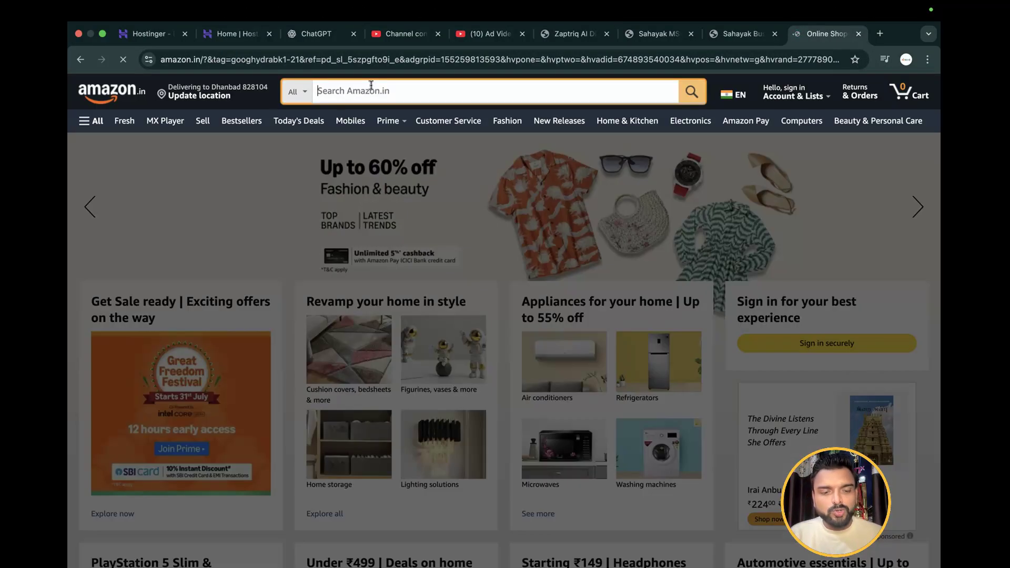
text(anurag dangi)
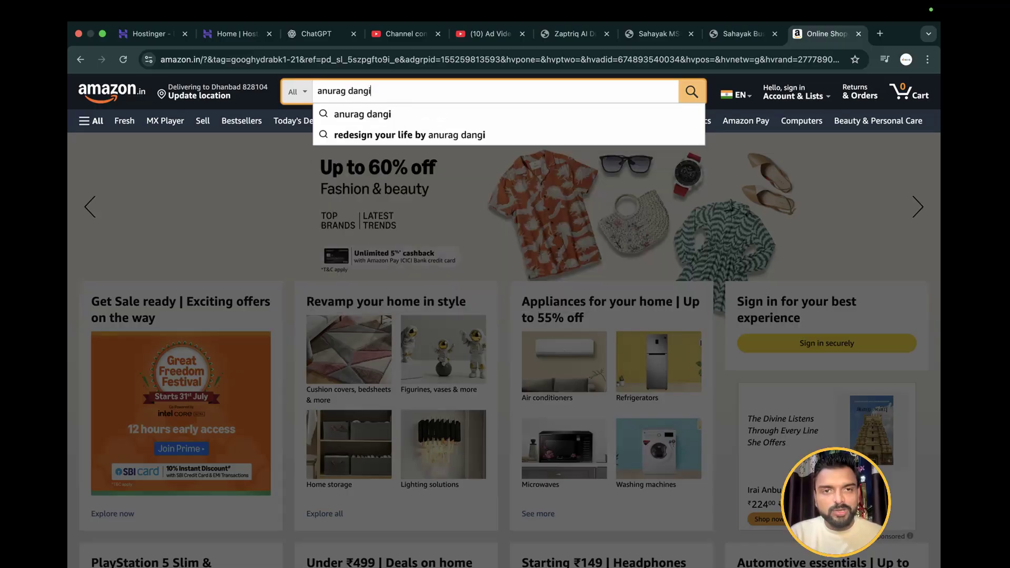
key(Return)
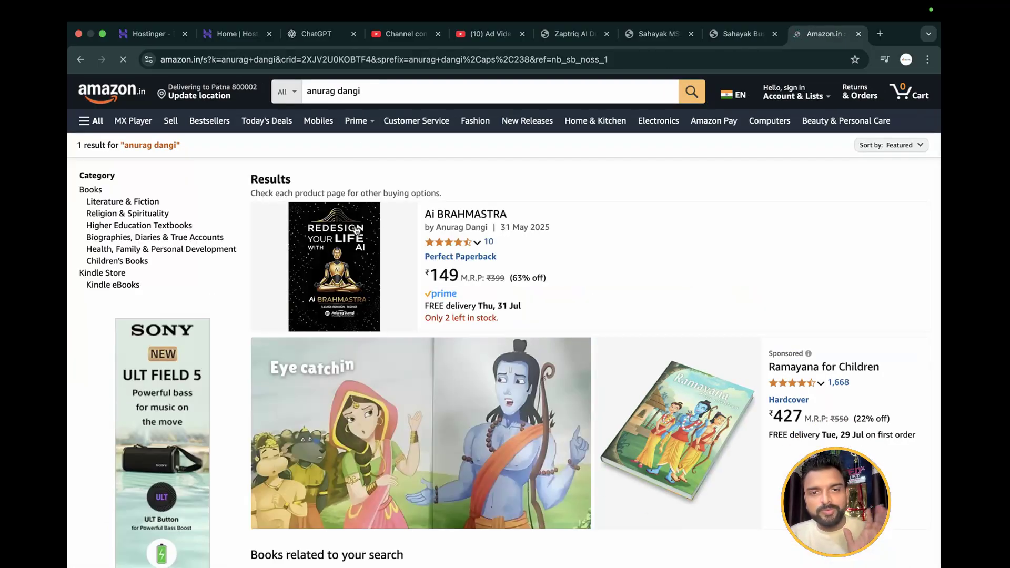
click(435, 216)
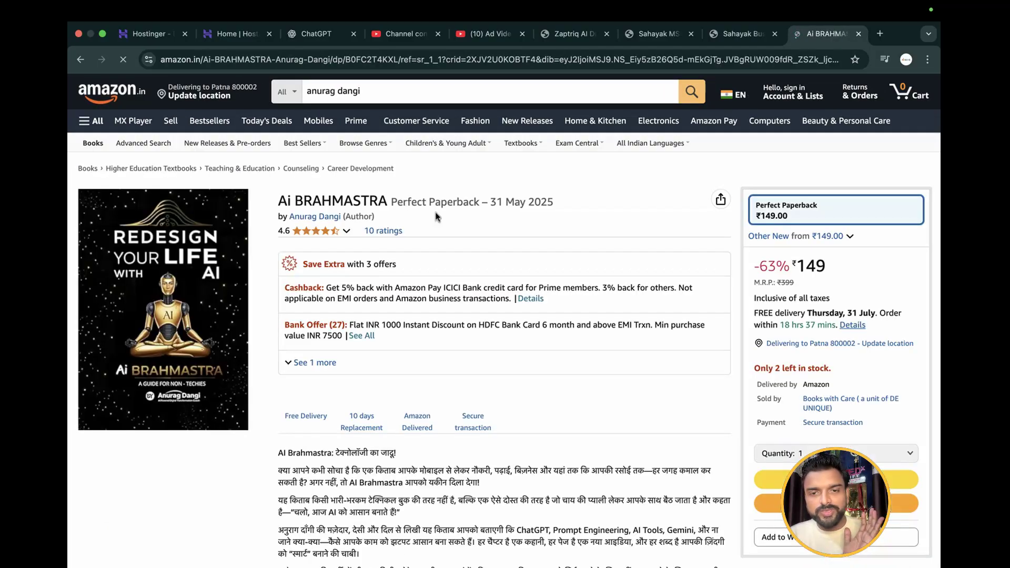
Copy the book's share link and paste it into a ChatGPT prompt, followed by a blank line
click(720, 205)
click(703, 317)
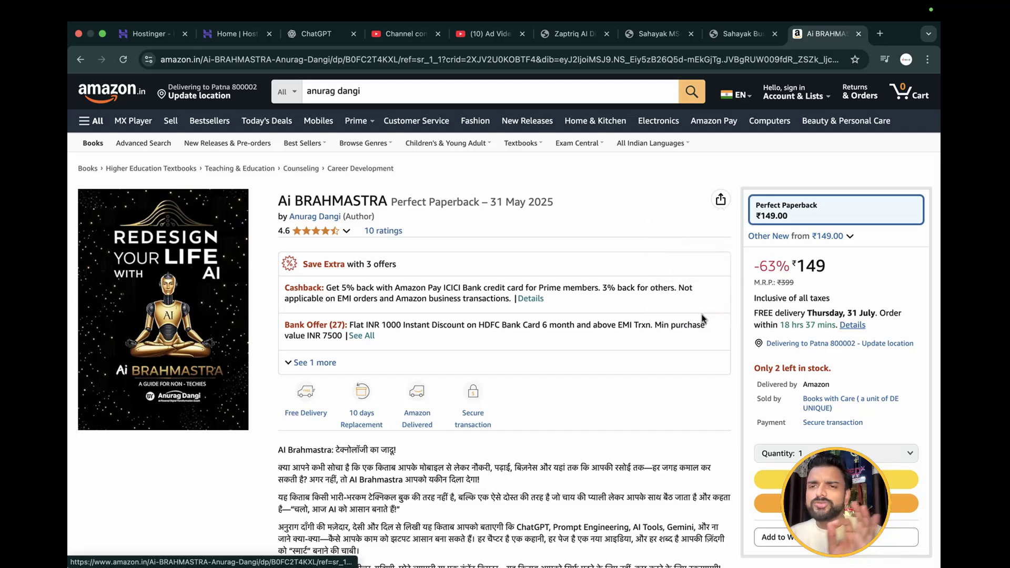
click(315, 33)
click(392, 291)
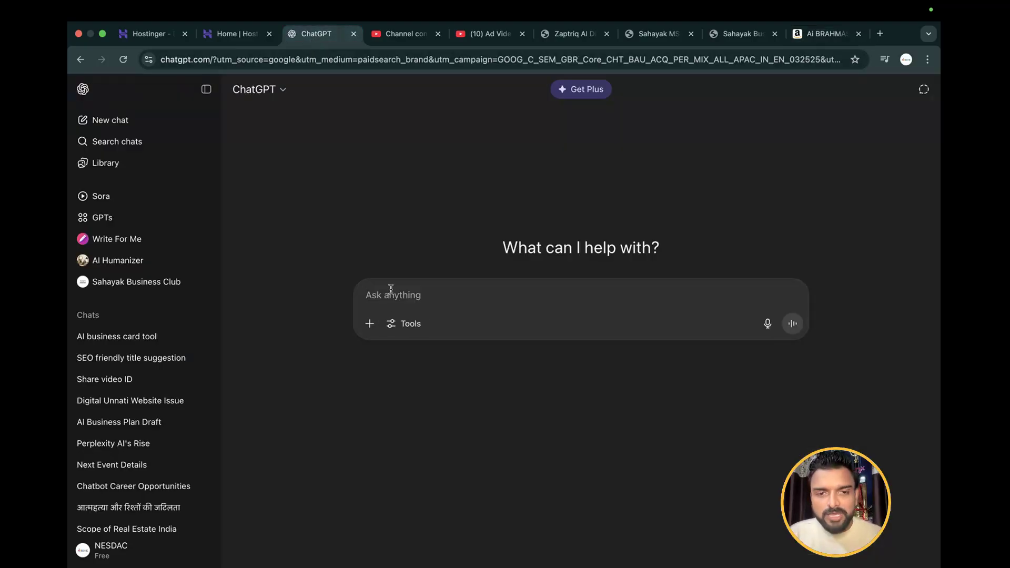
text(https://amzn.in/d/69sKalg)
key(shift+Return)
key(shift+Return)
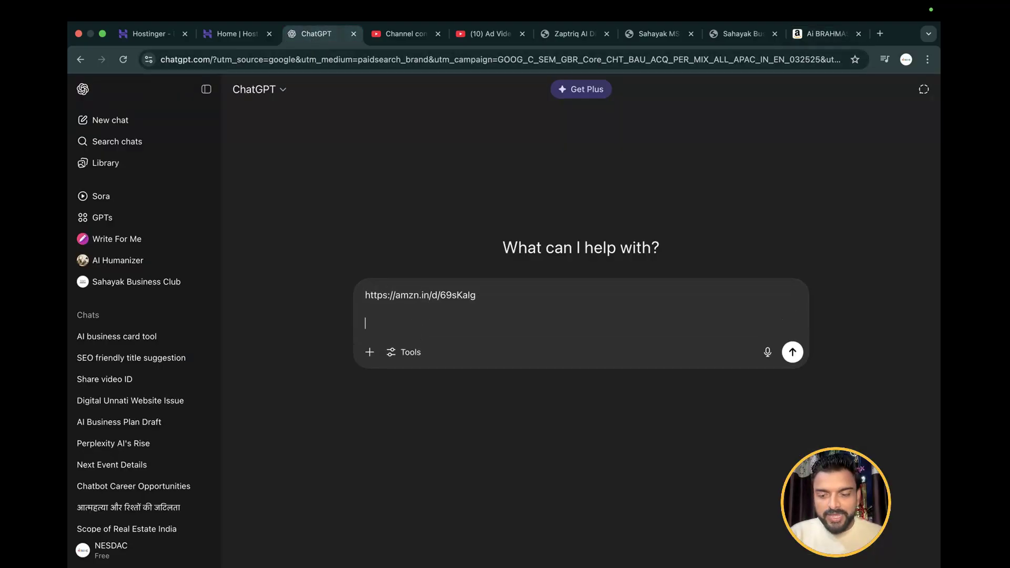
Complete the prompt with "i want to create a landing page to sell this book" in quotation marks and send it
text("i want)
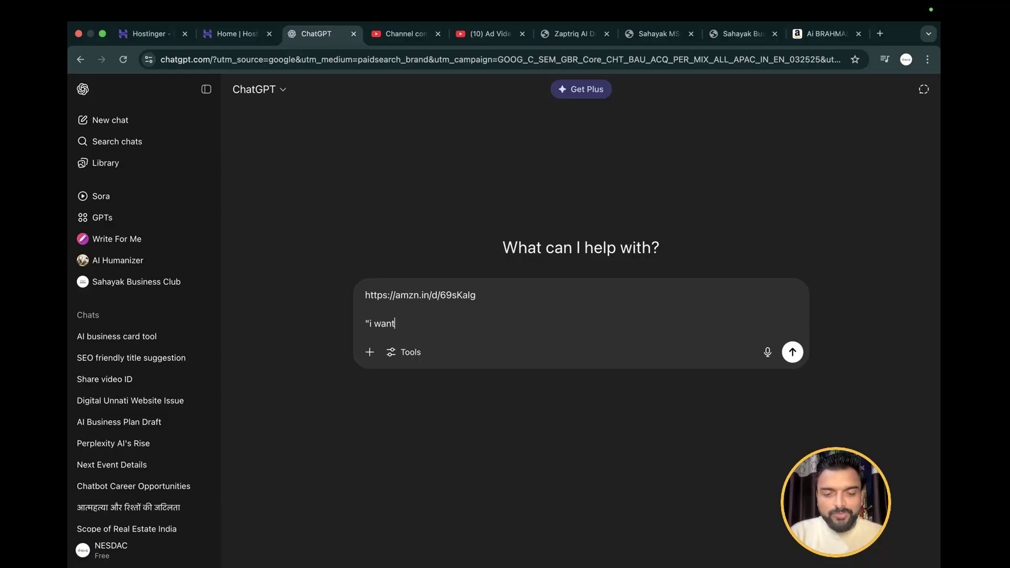
text( to create)
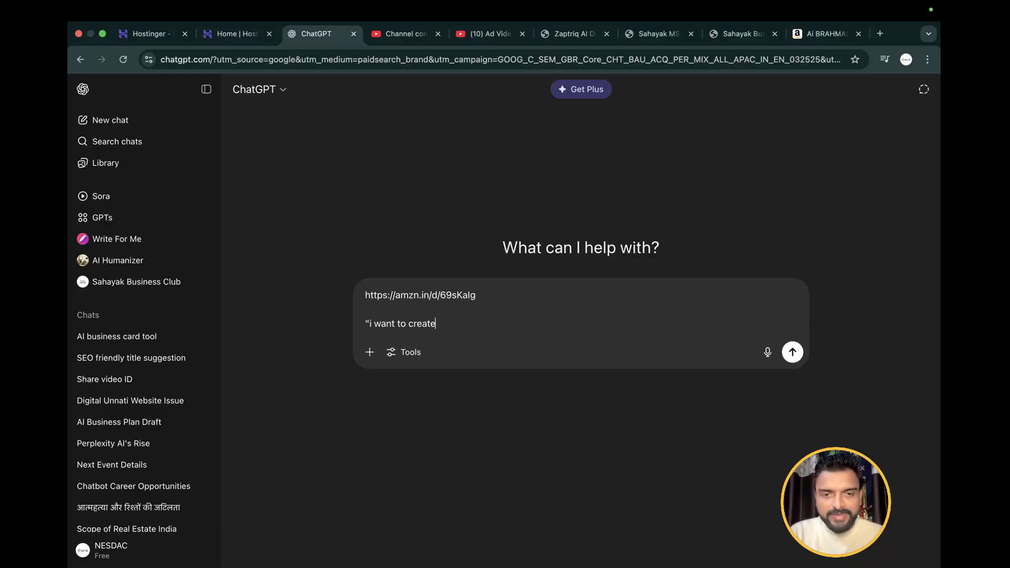
text( a landin)
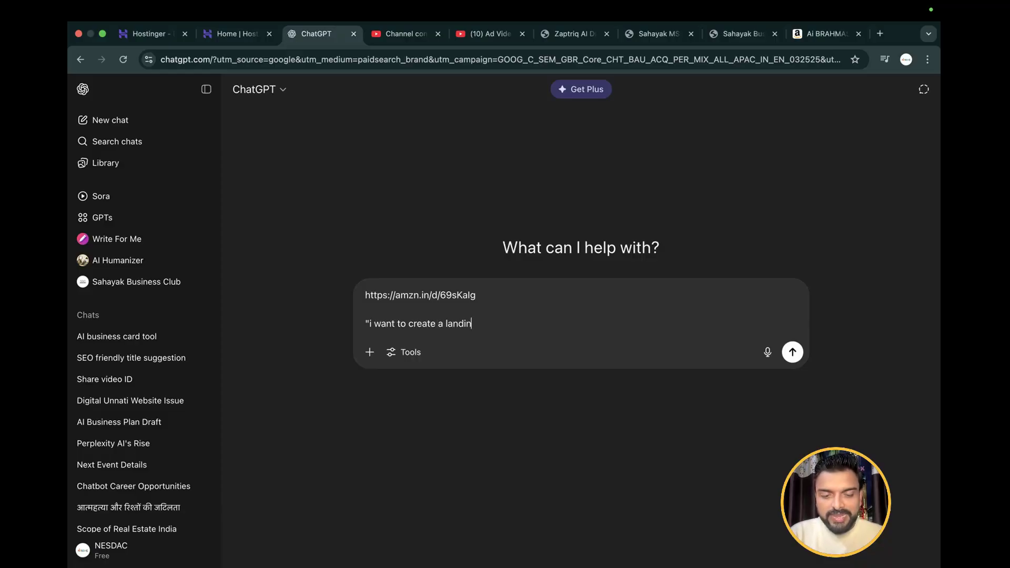
text(g page to s)
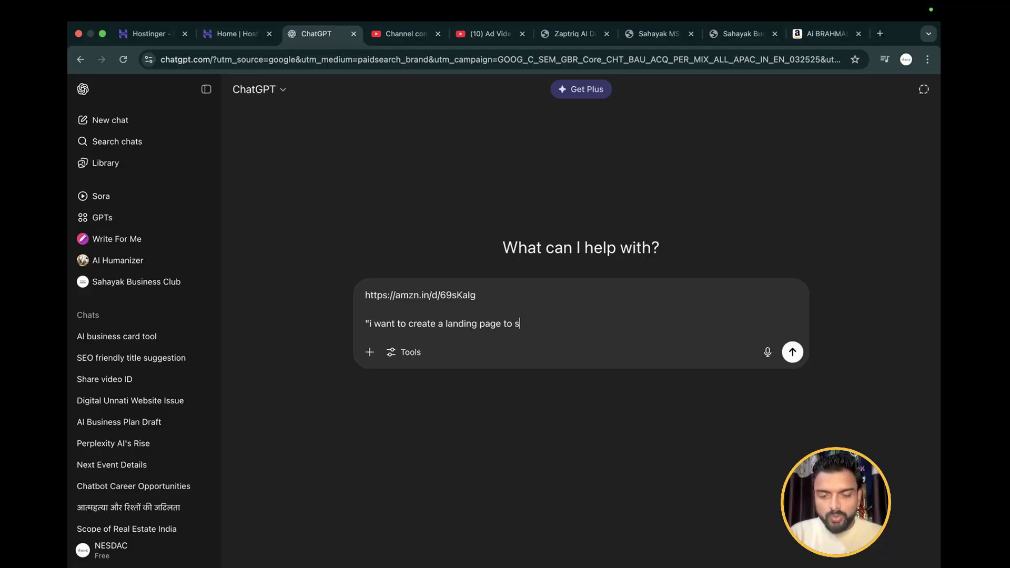
text(ell this book)
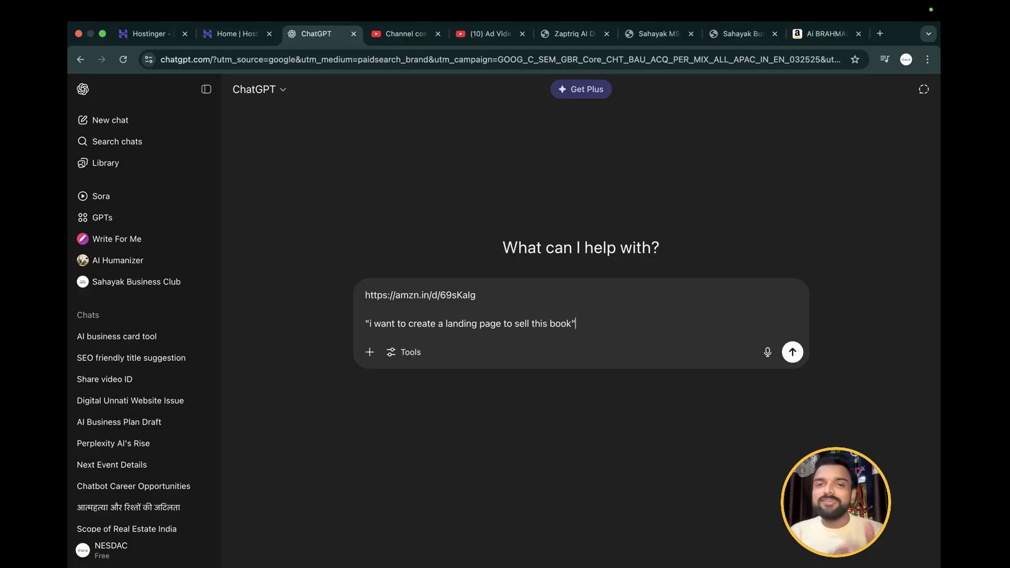
key(Return)
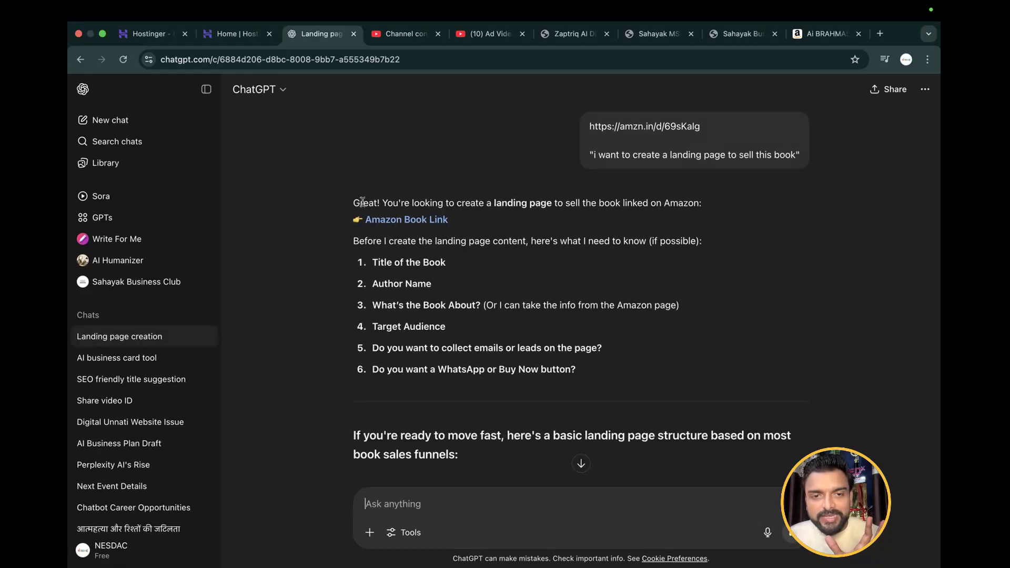
Read the reply's numbered questions about the book's title, author, content, target audience, lead collection and WhatsApp or Buy Now button
drag(360, 203, 735, 216)
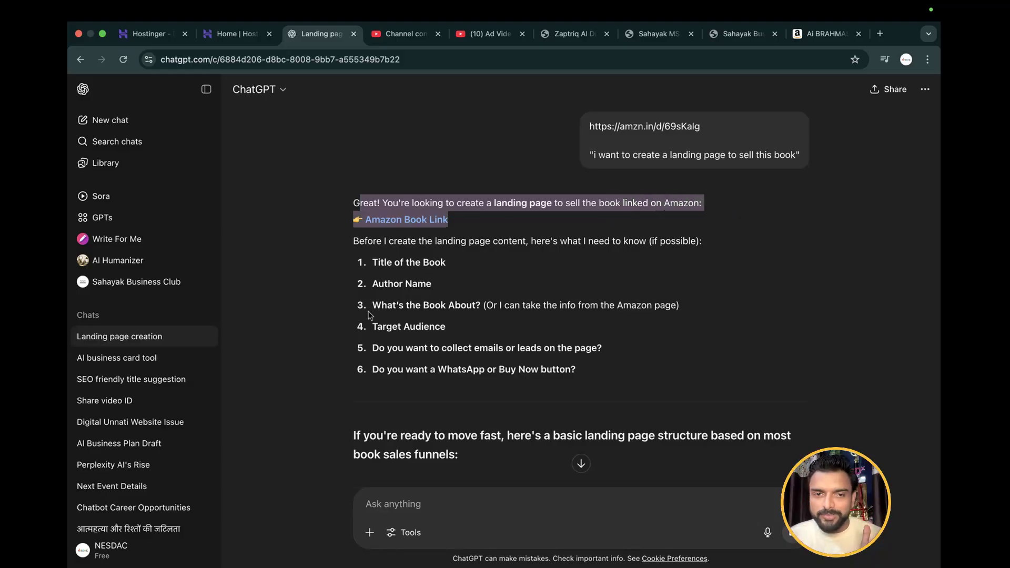
drag(354, 241, 487, 254)
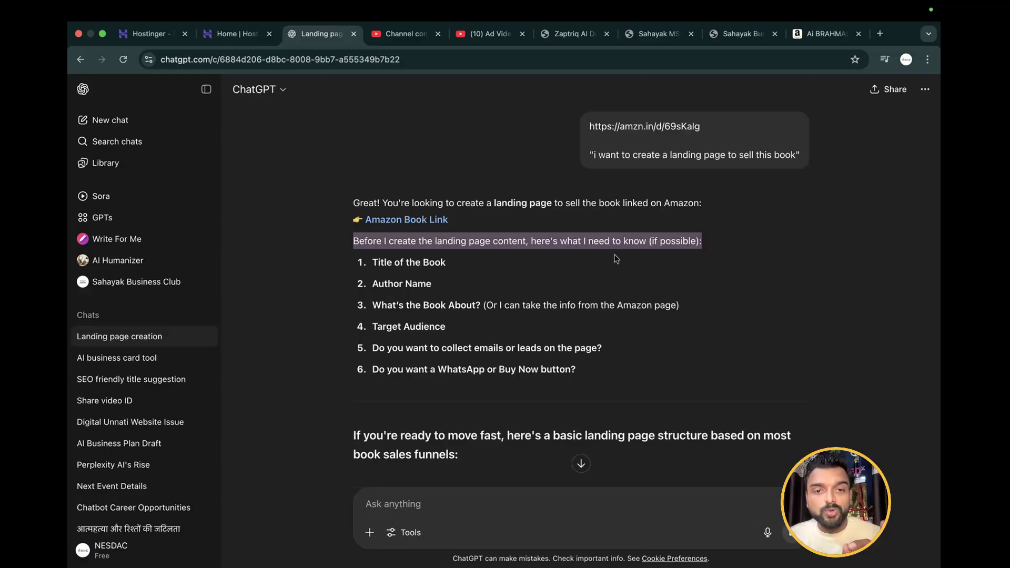
scroll(616, 259, down, 1)
drag(373, 205, 478, 213)
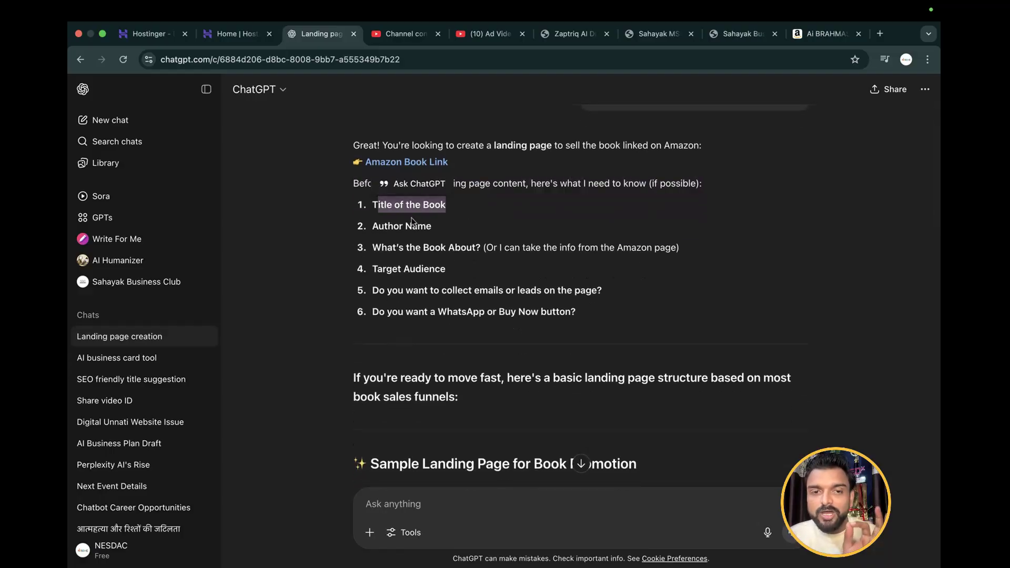
drag(373, 225, 437, 224)
drag(372, 248, 718, 245)
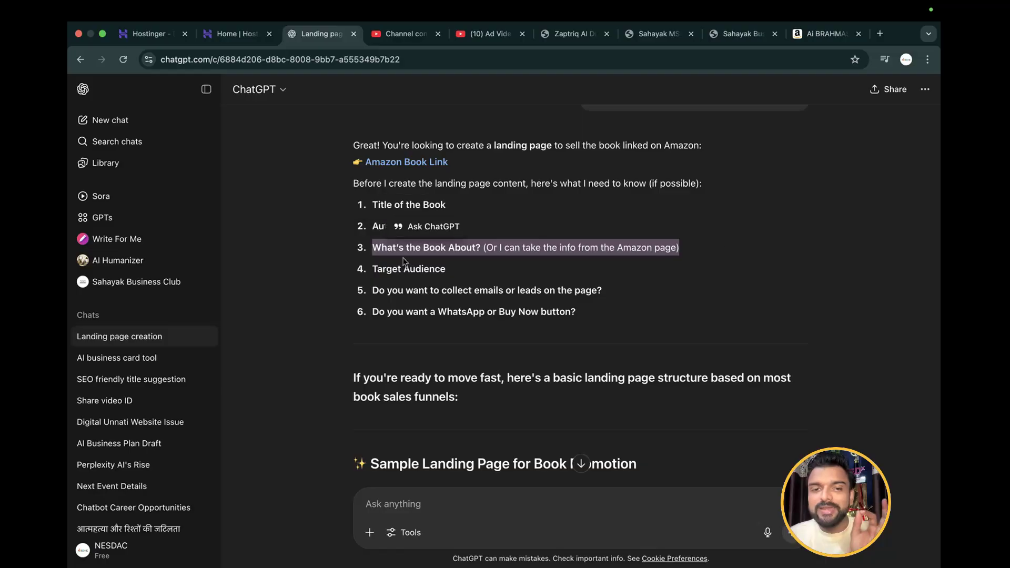
drag(374, 267, 460, 271)
scroll(460, 272, down, 2)
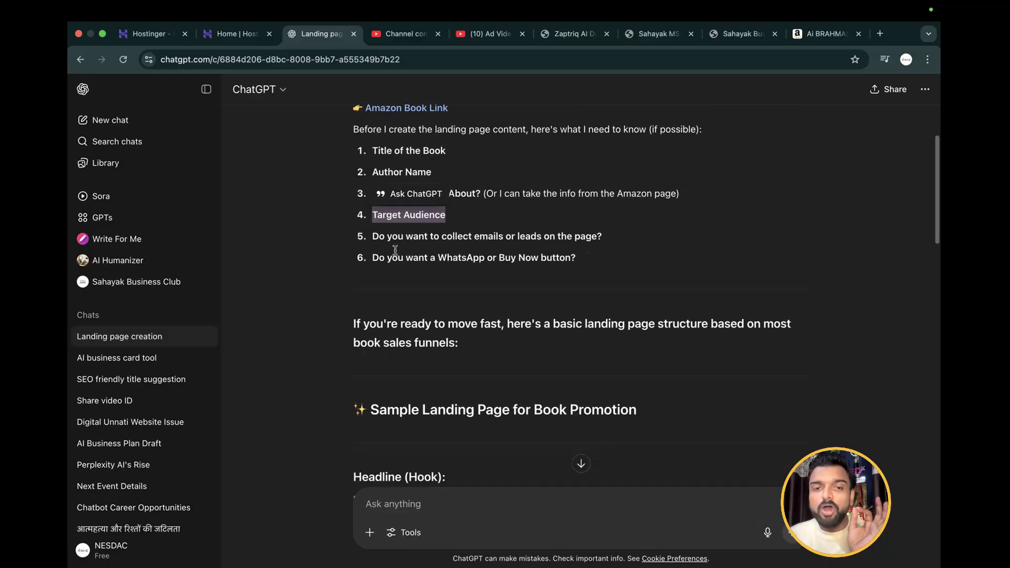
drag(372, 236, 618, 244)
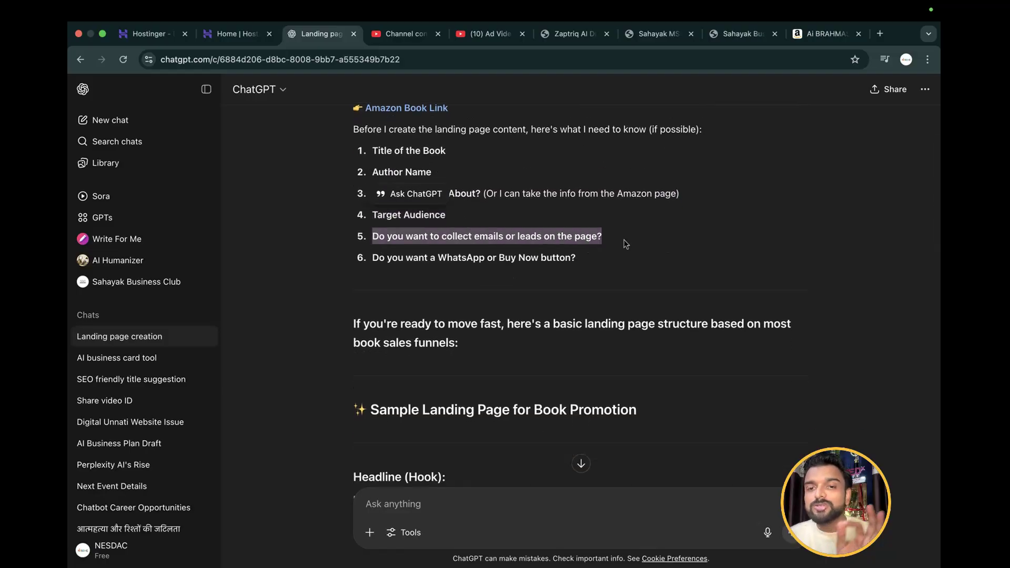
click(375, 257)
drag(375, 257, 600, 261)
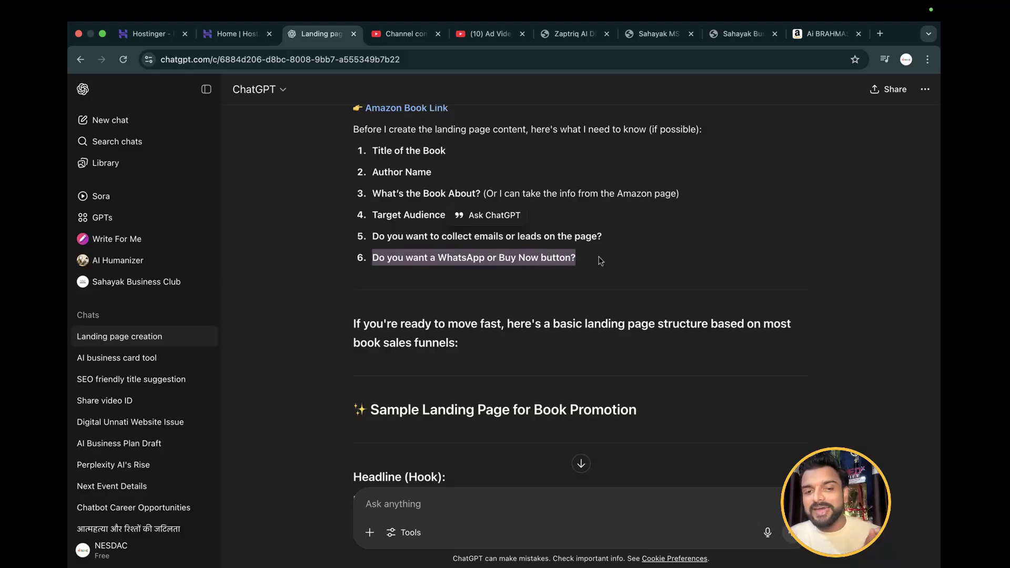
Look through the sample landing page structure in the reply, and return to the numbered questions
scroll(601, 260, down, 4)
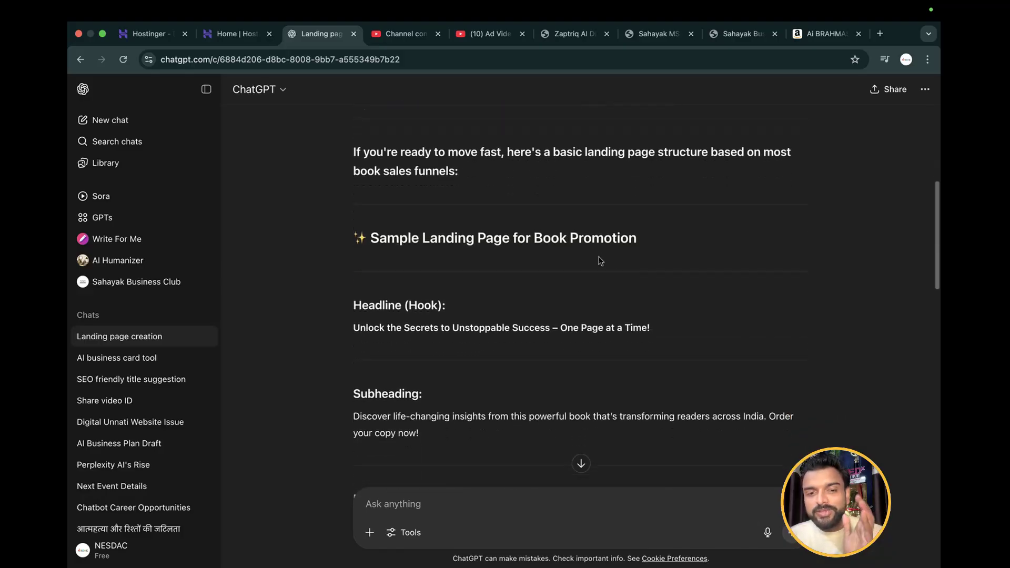
scroll(601, 261, down, 6)
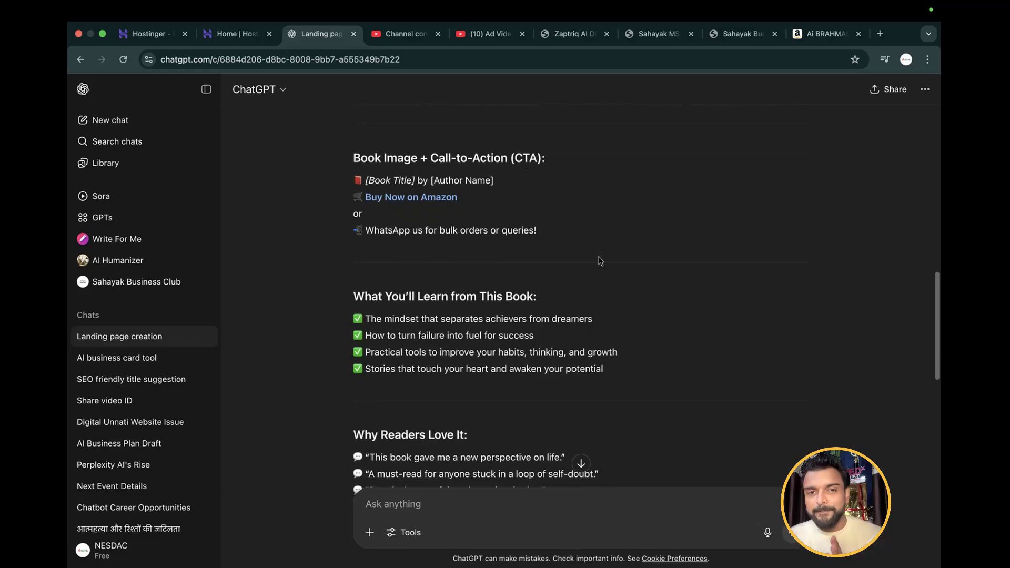
scroll(601, 261, up, 1)
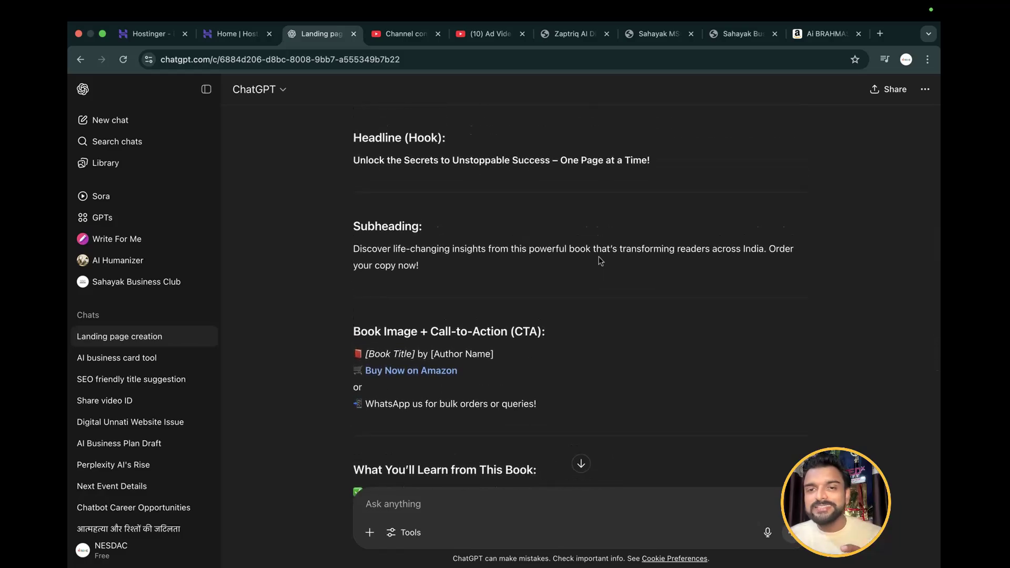
scroll(601, 261, down, 9)
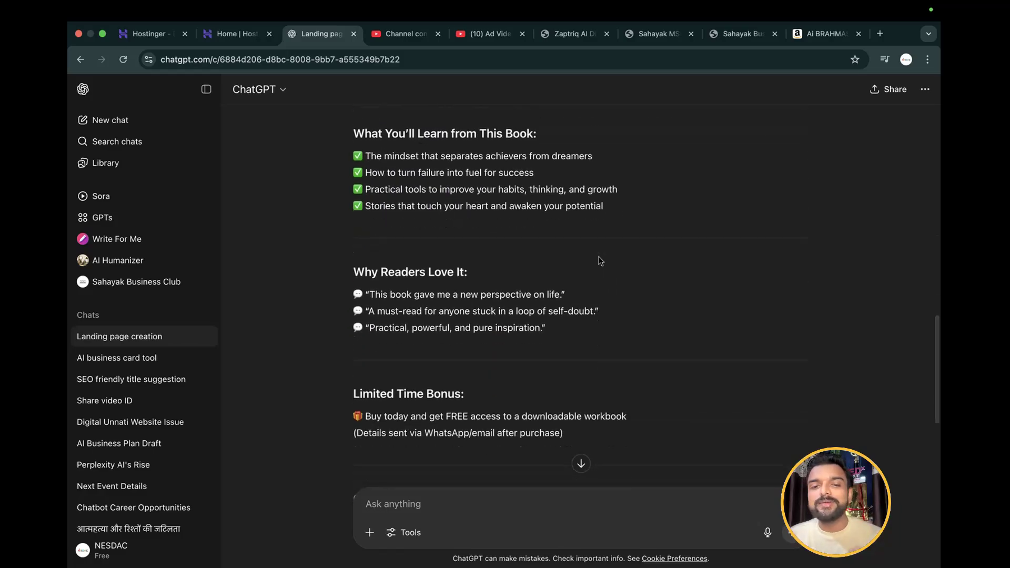
scroll(601, 261, down, 4)
scroll(601, 261, up, 20)
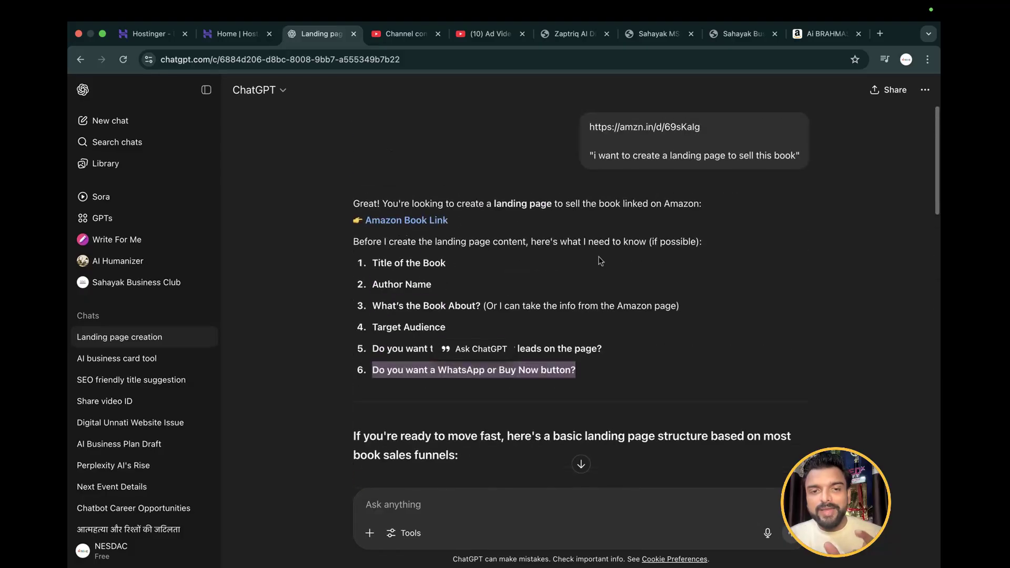
click(414, 502)
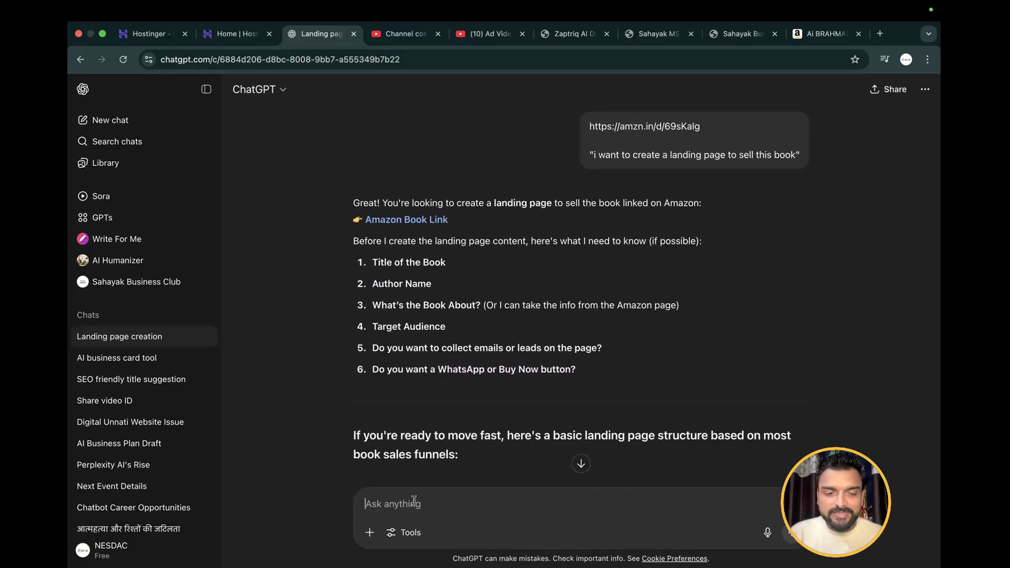
text(q.)
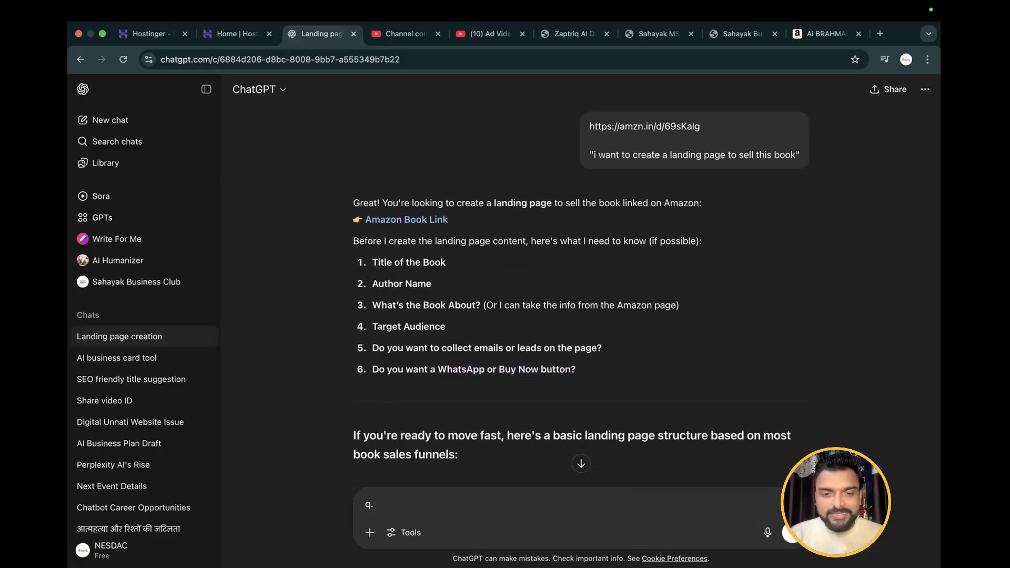
key(BackSpace)
key(BackSpace)
text(q.)
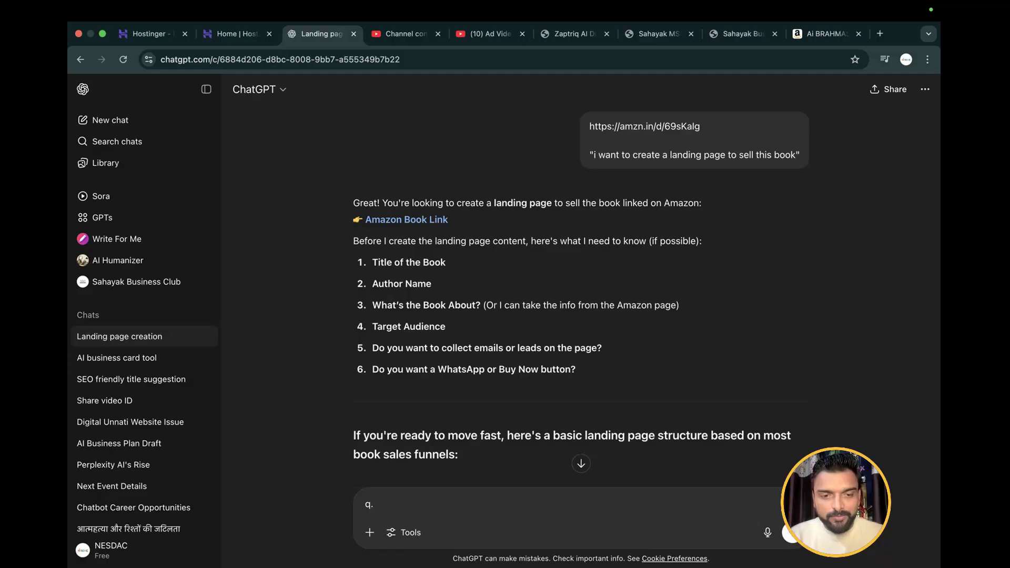
key(BackSpace)
key(BackSpace)
Start the reply with the book title as answer 1: "Ai Brahmastra : Redesign Your Life With Ai"
text(1.)
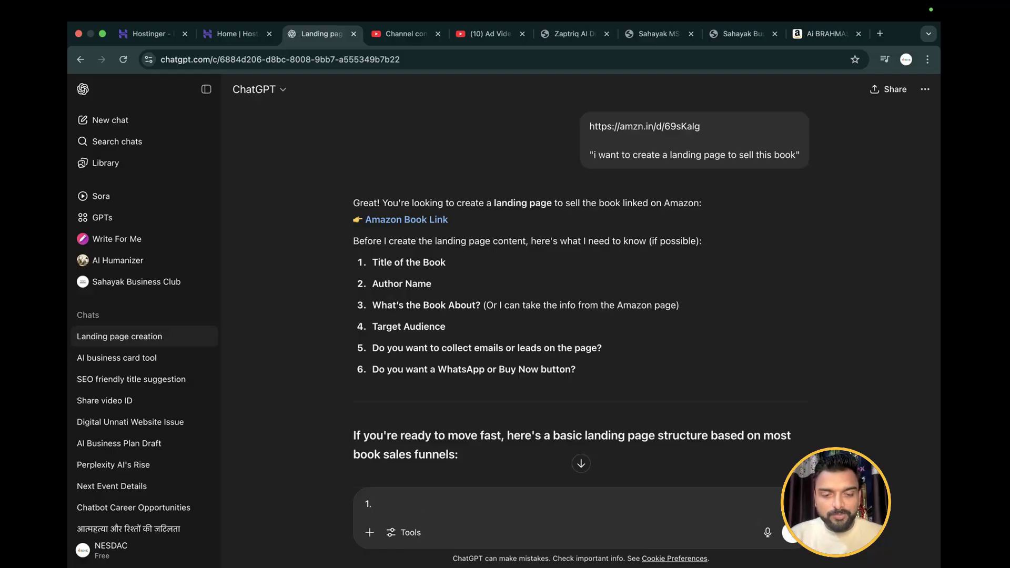
text( Ai Bra)
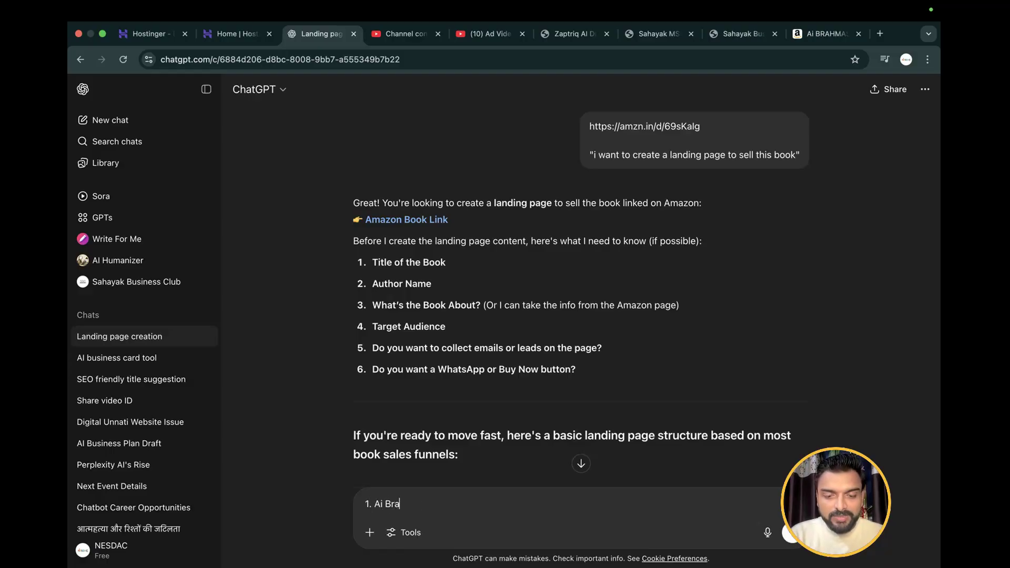
text(hmastra)
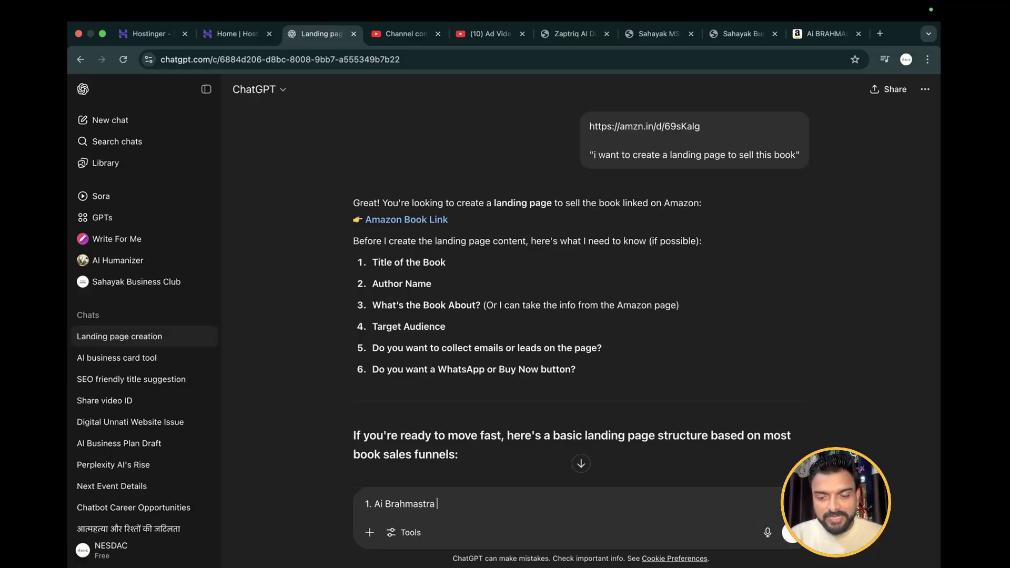
text( : )
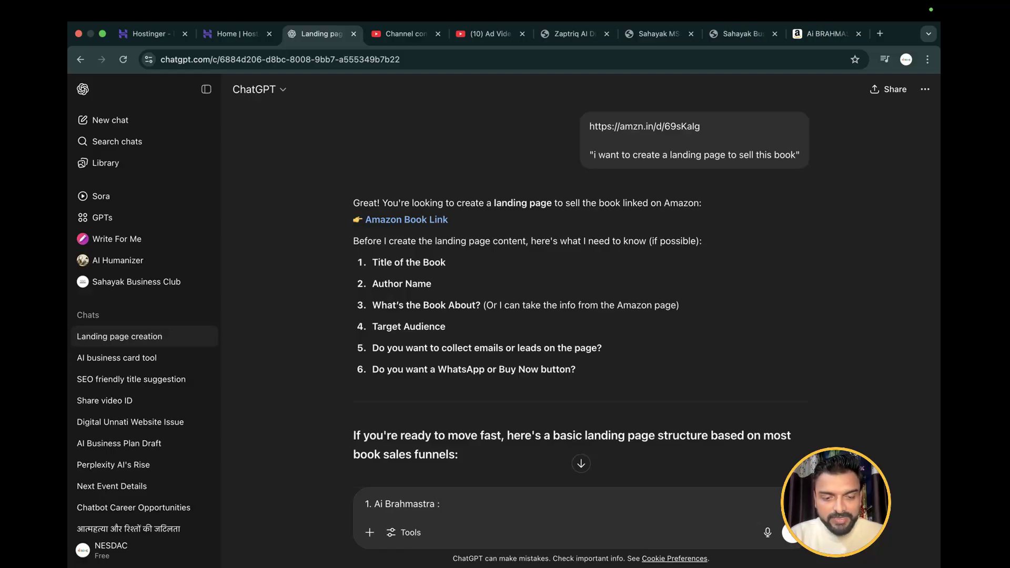
text(Redesigb)
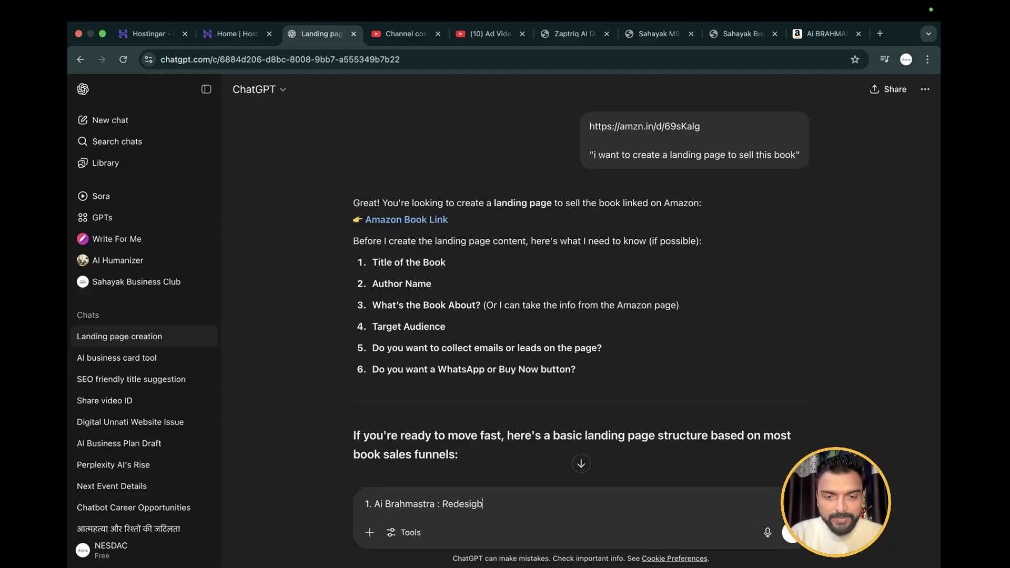
key(BackSpace)
text(n Your)
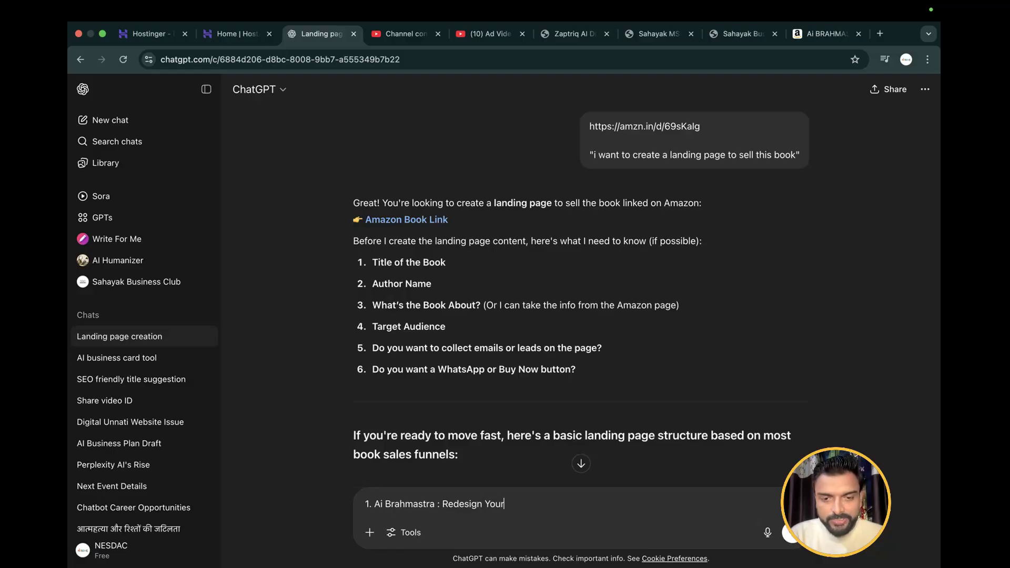
text( Life Wit)
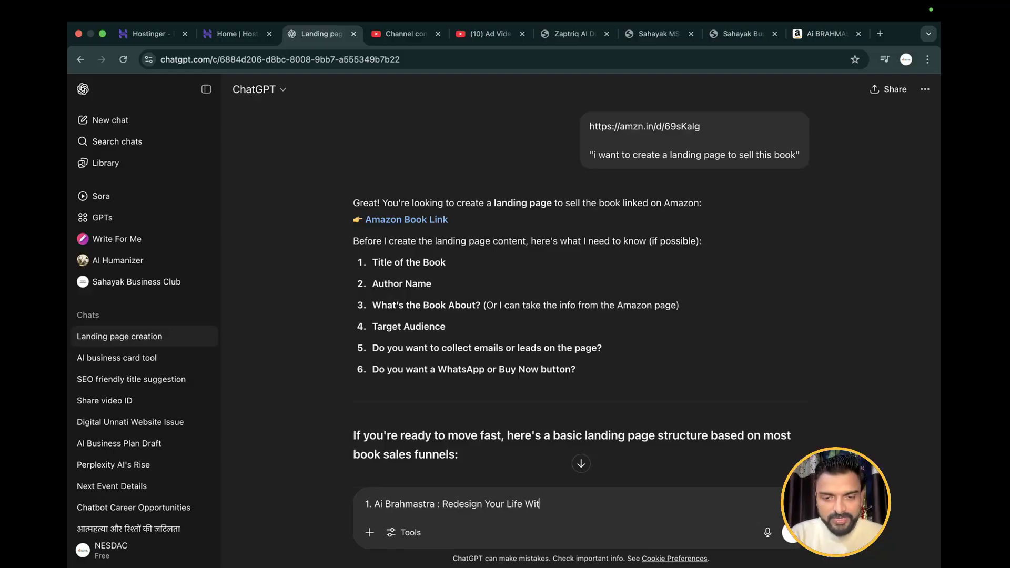
text(h Ai)
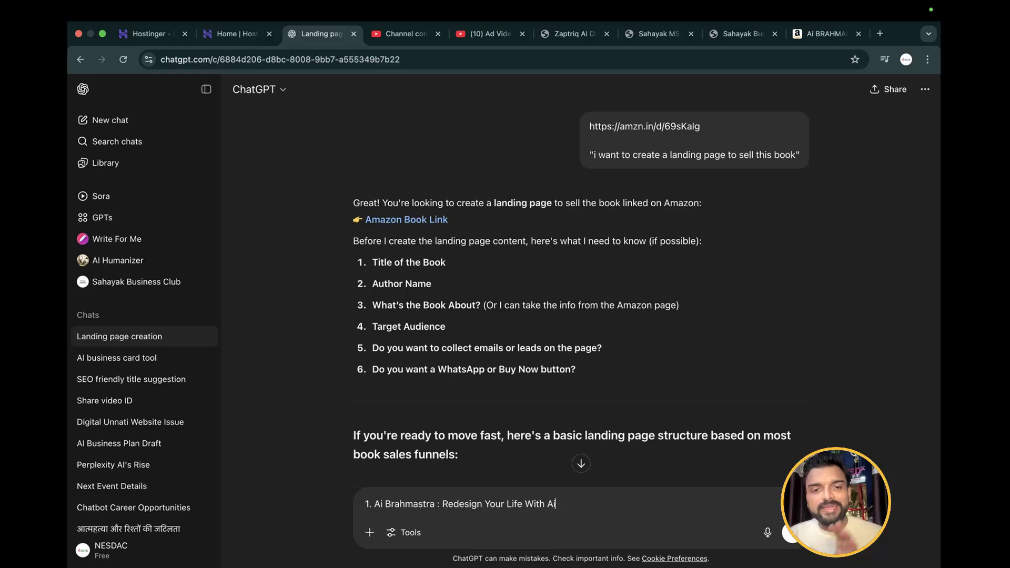
Add the author's full name on a new line as answer 2
key(shift+Return)
text(2)
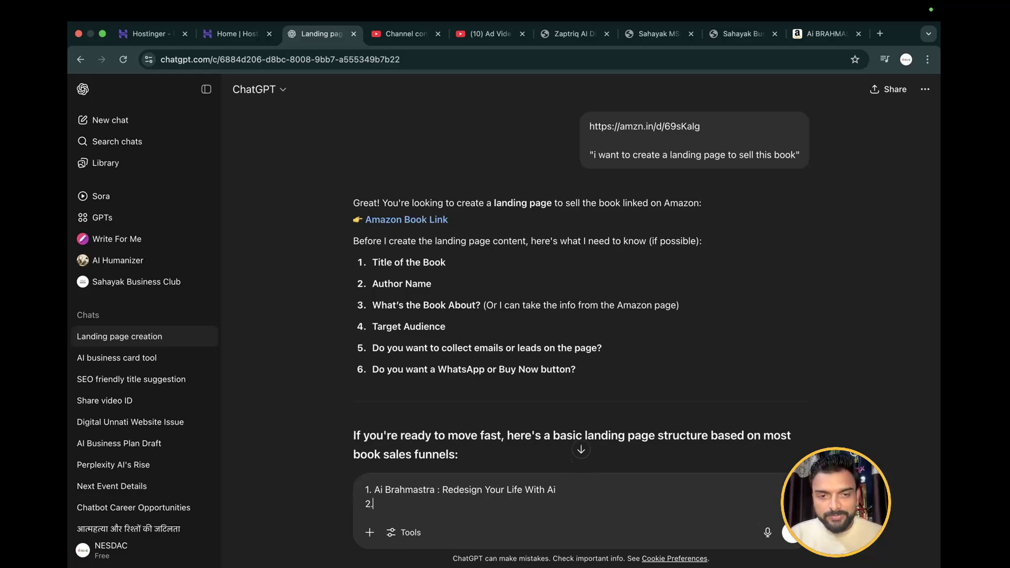
text(. Anurag )
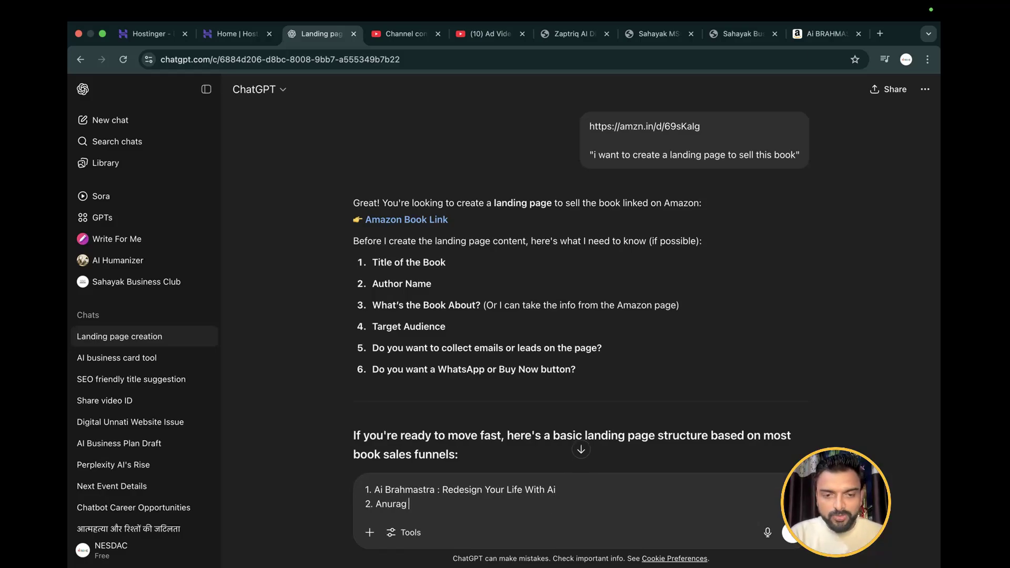
text(Dangi)
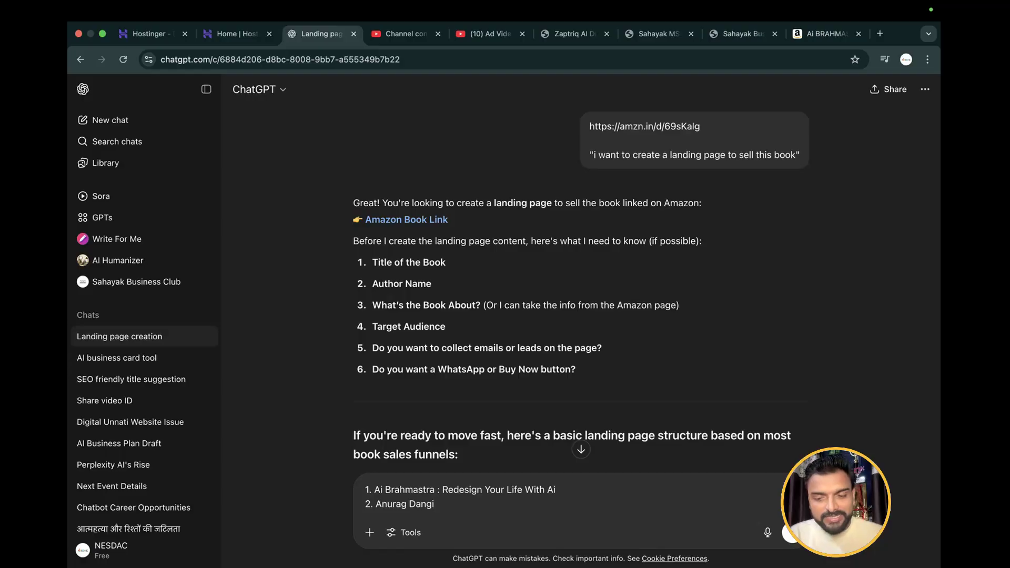
Add answer 3 on a new line: "This book is about Artificial Intelligence, it is guide for non techies."
key(shift+Return)
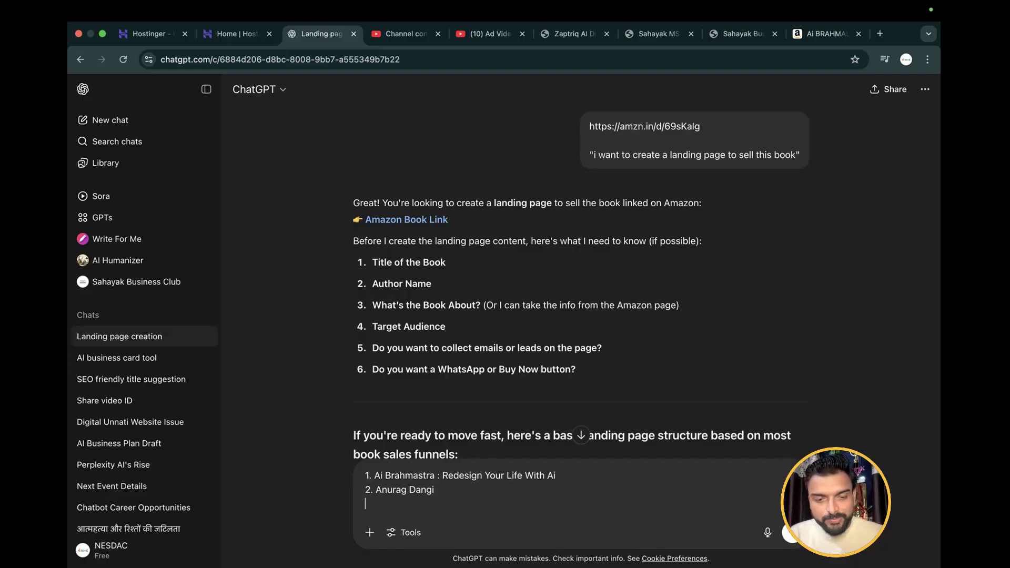
text(3.)
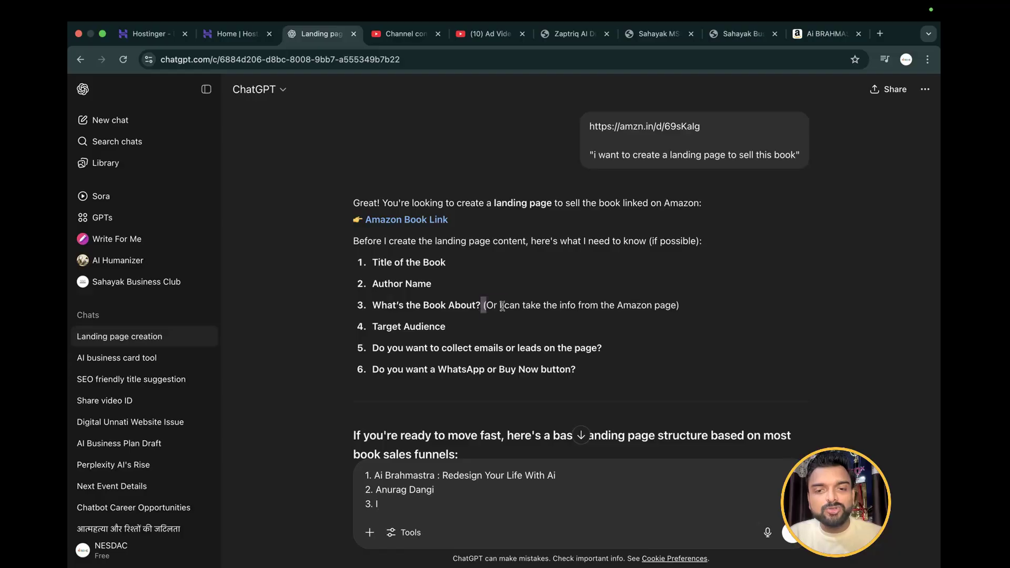
drag(482, 305, 688, 314)
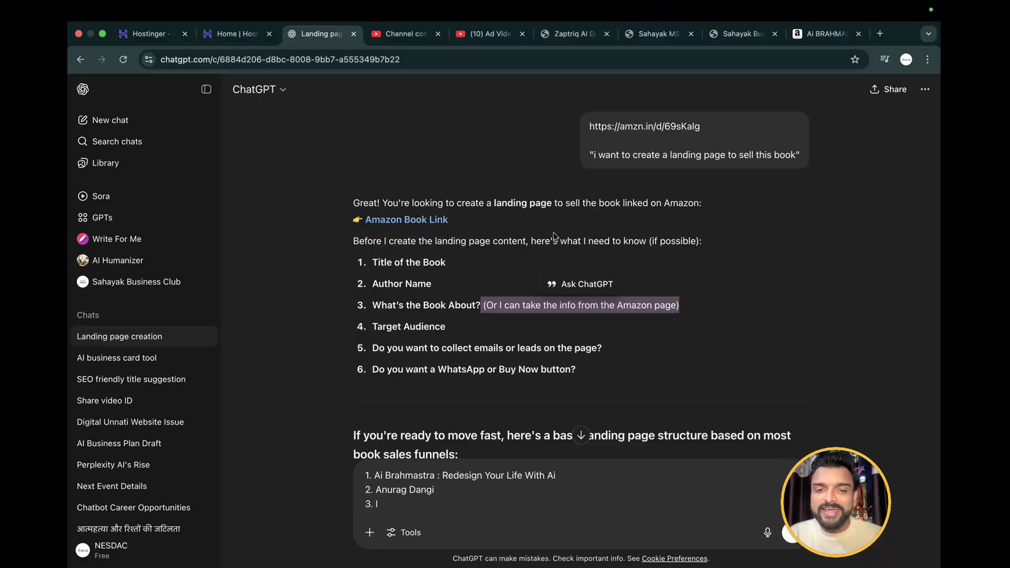
click(390, 503)
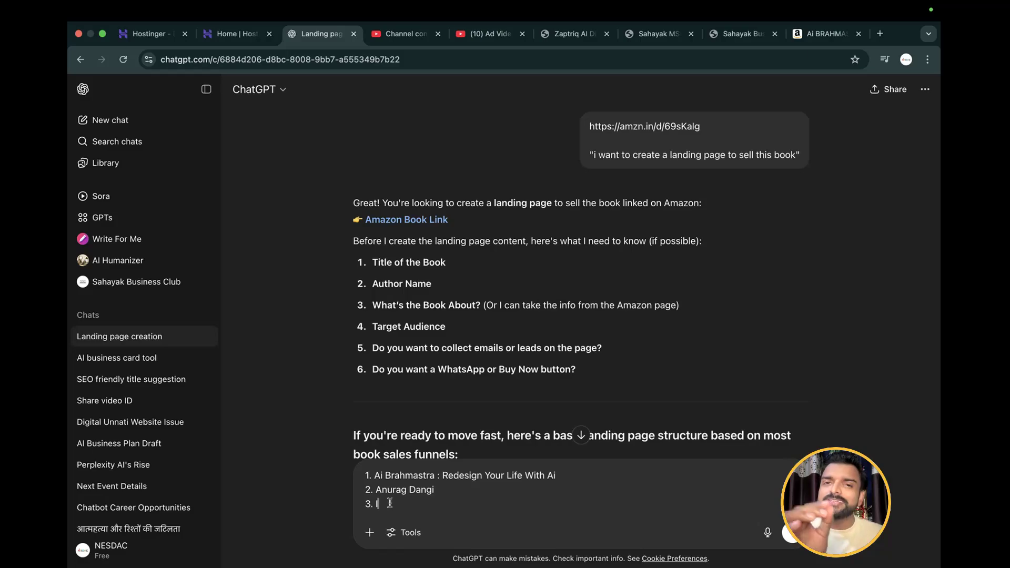
text(I)
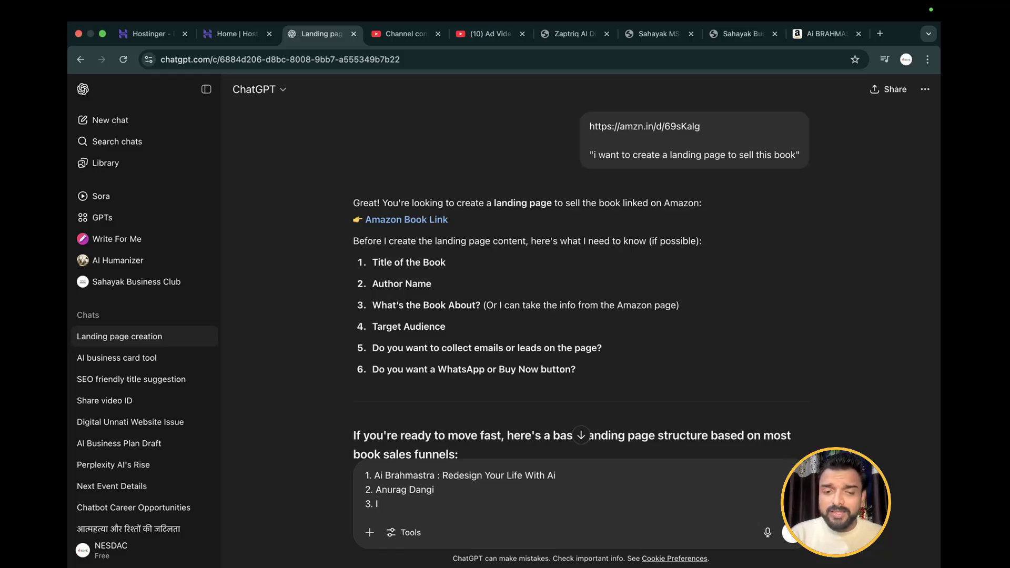
key(BackSpace)
text(This bo)
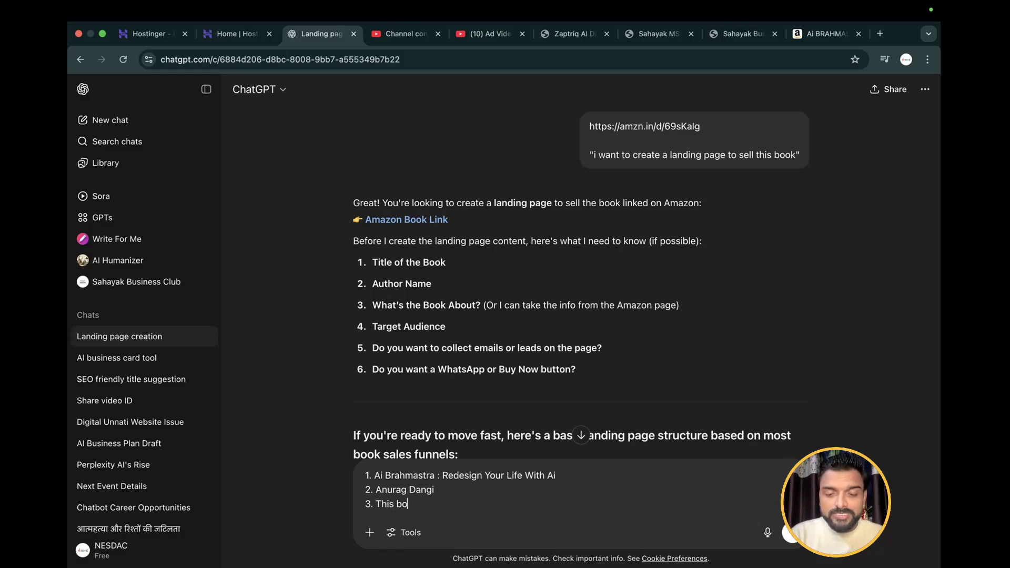
text(ok is abou)
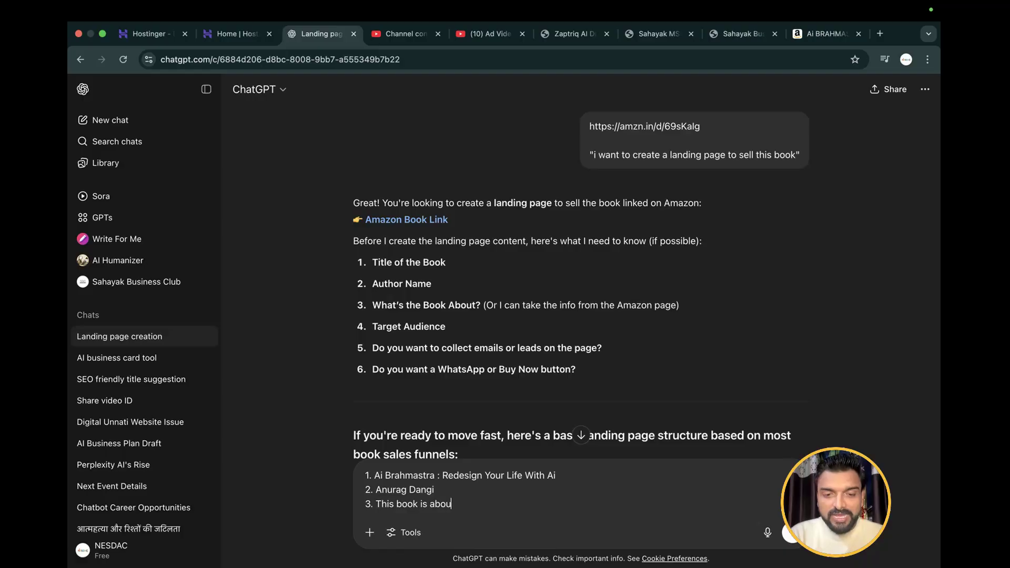
text(t Arti)
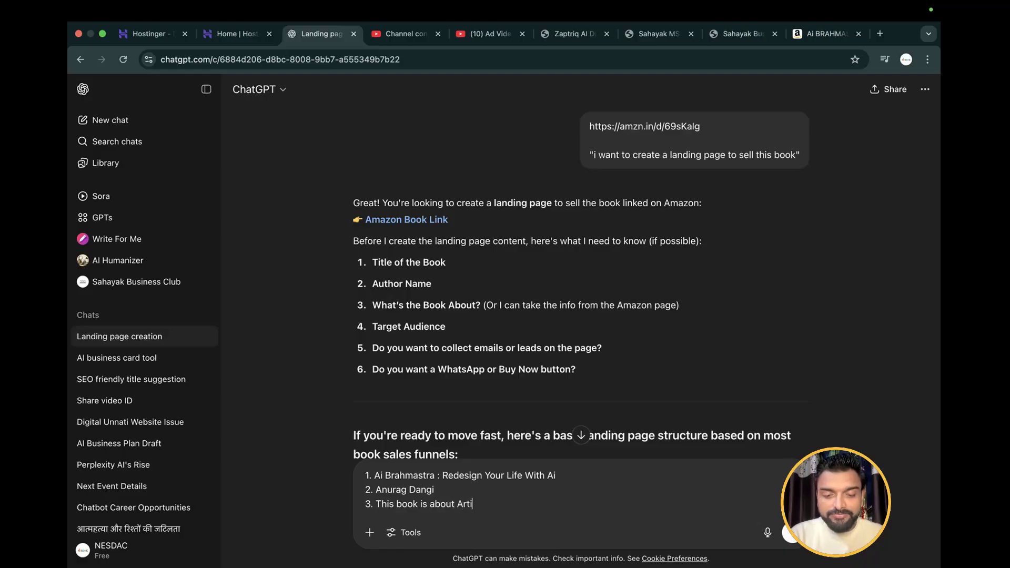
text(ficial In)
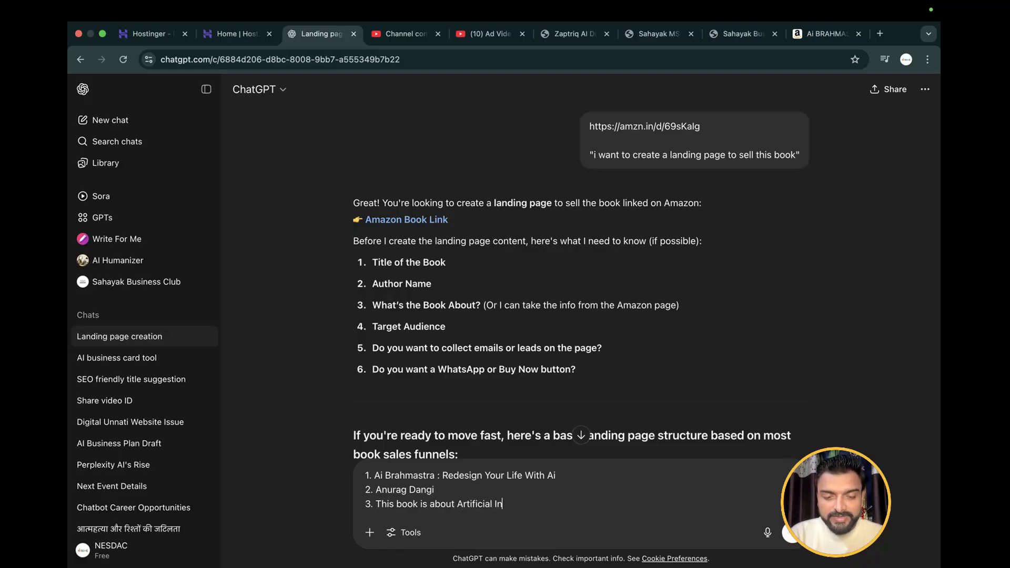
text(tell)
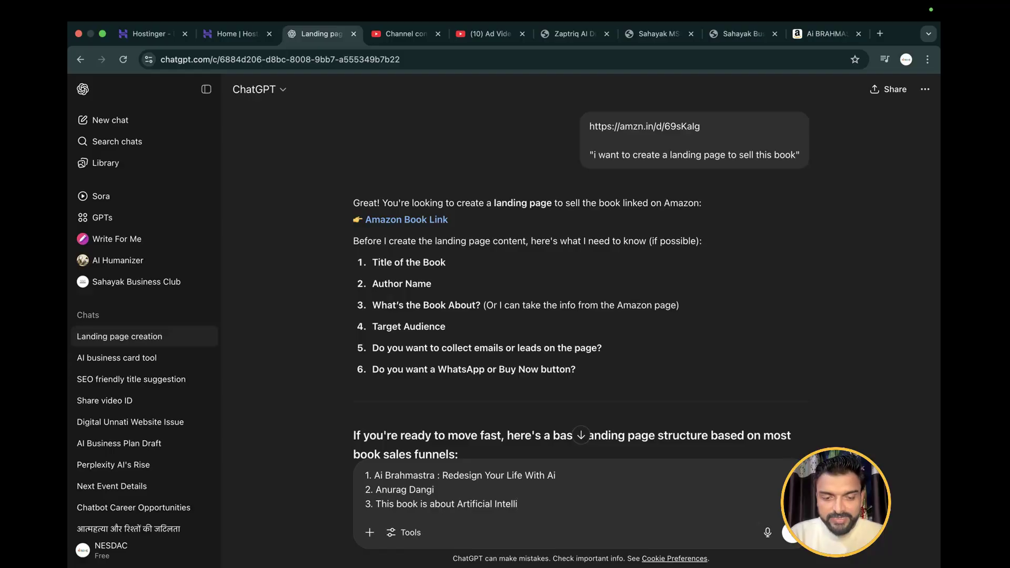
text(igence)
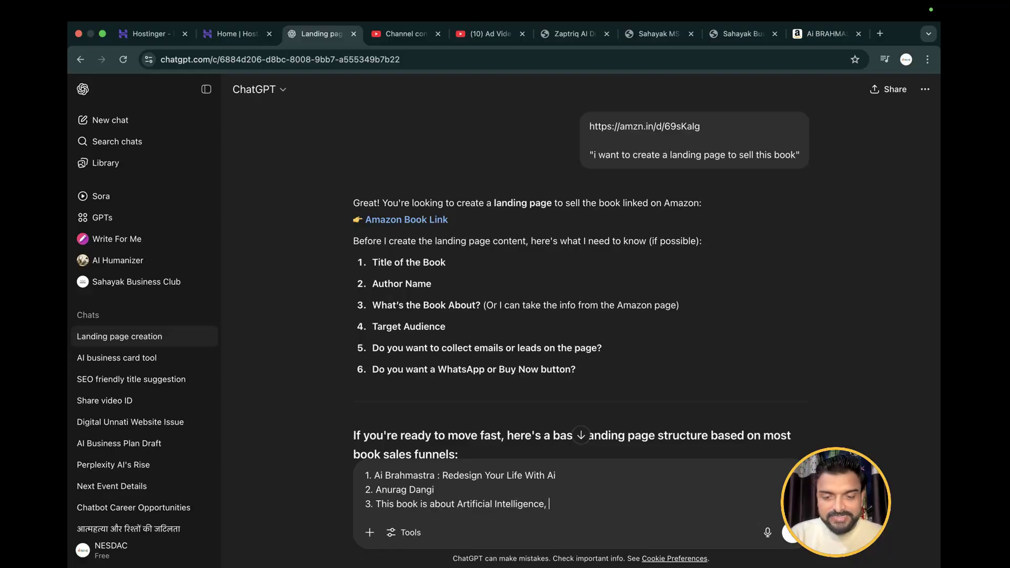
text(, it is)
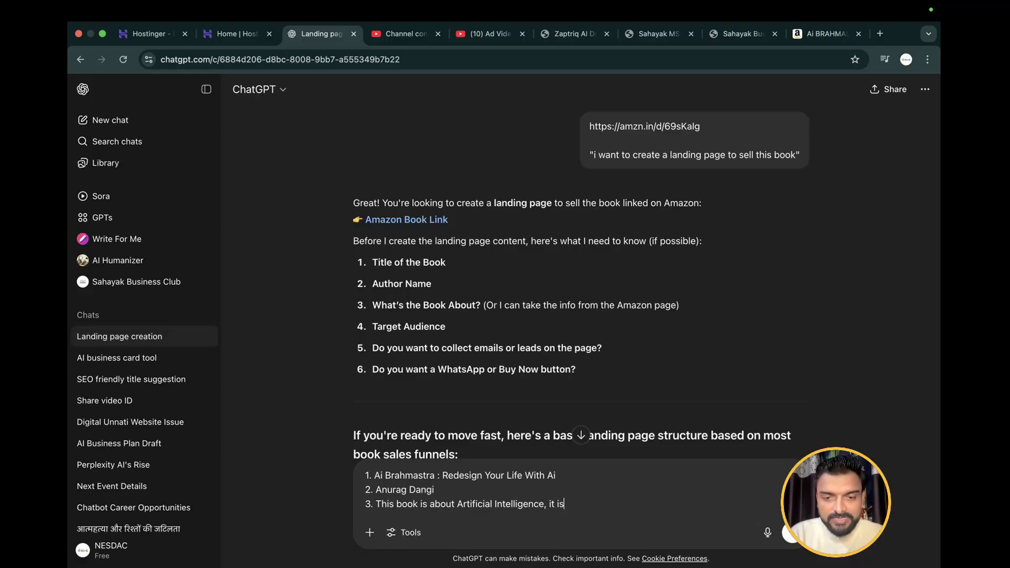
text( guide)
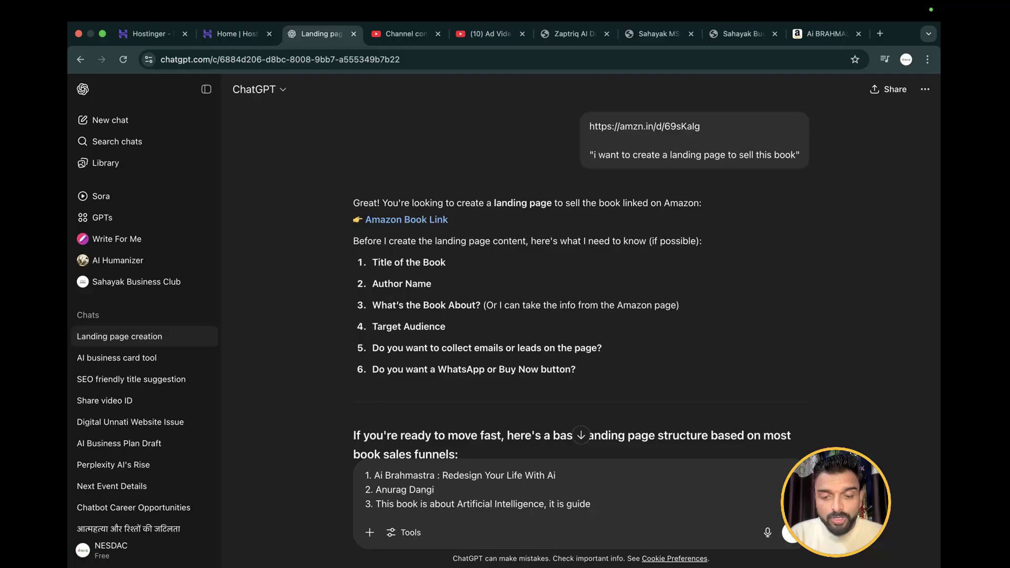
text( for non te)
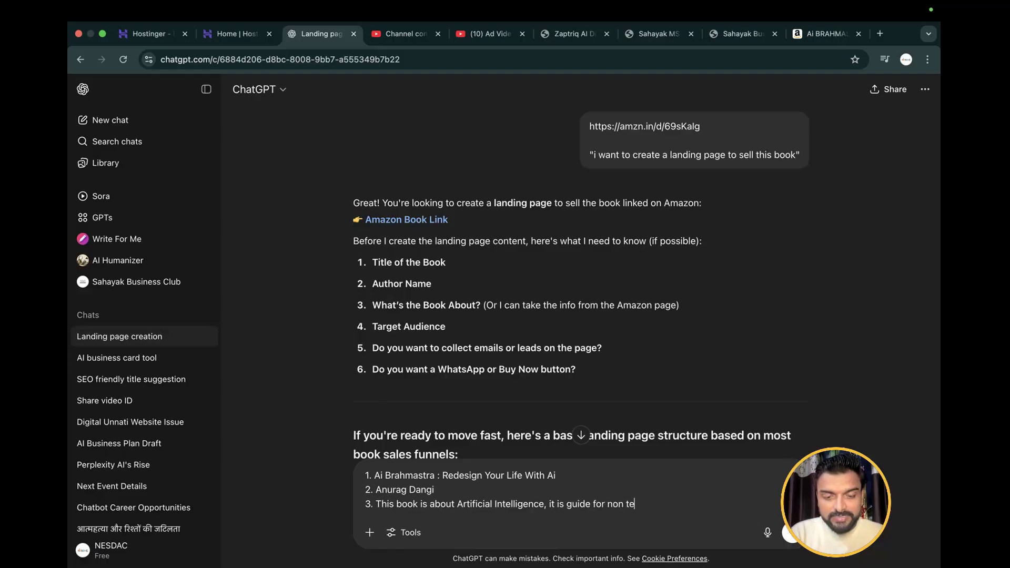
text(chies.)
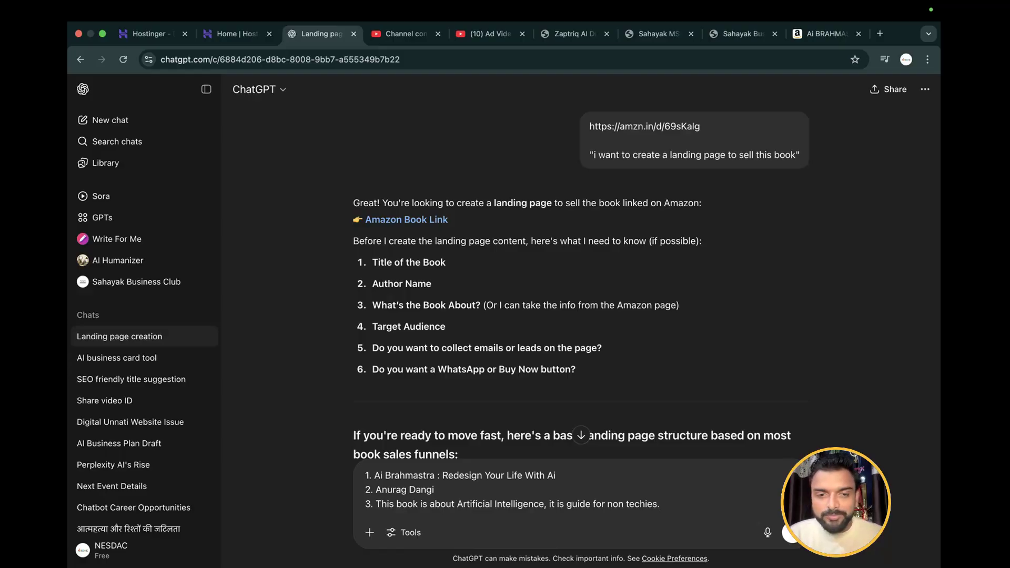
Add the target audience on a new line as answer 4: "One who is not well aware of technology and artificail intelligence."
key(shift+Return)
text(4. )
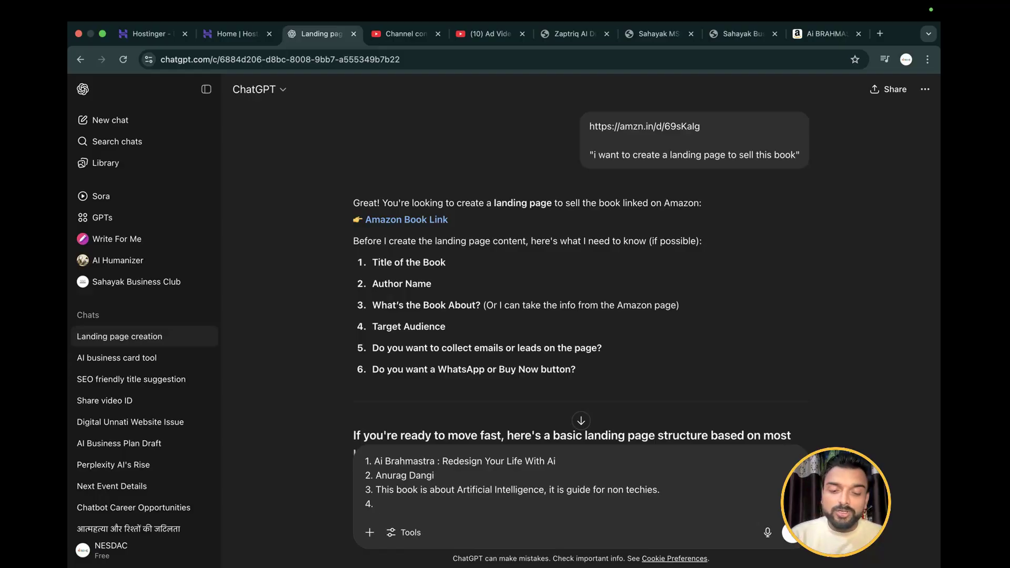
text(One who i)
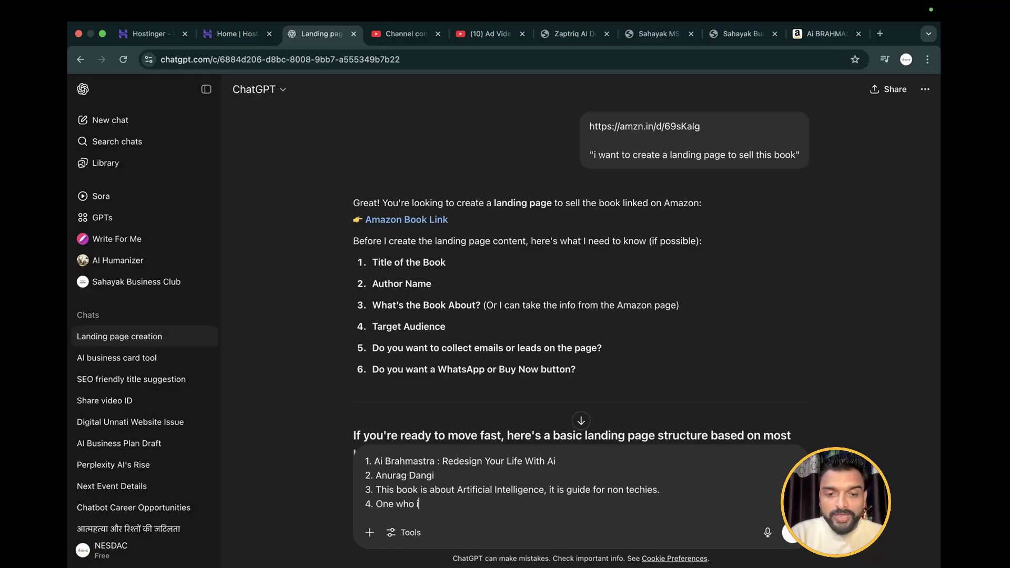
text(s not well)
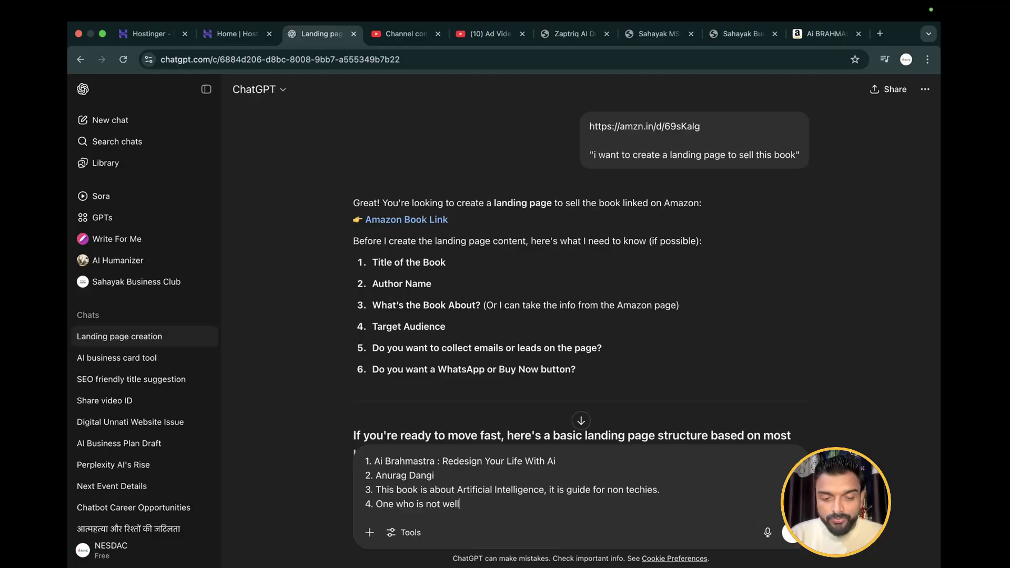
text( aware of)
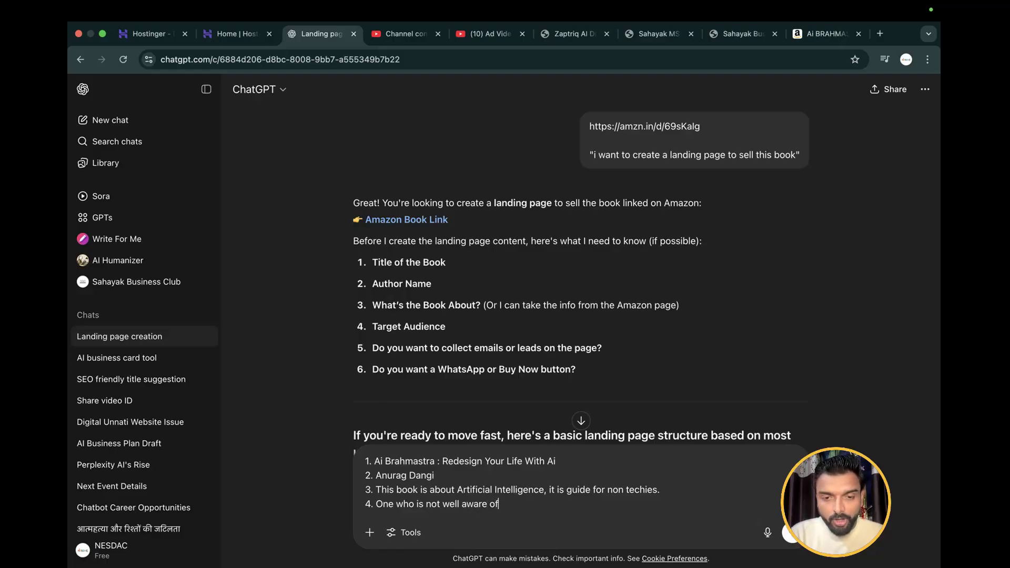
text( technologu)
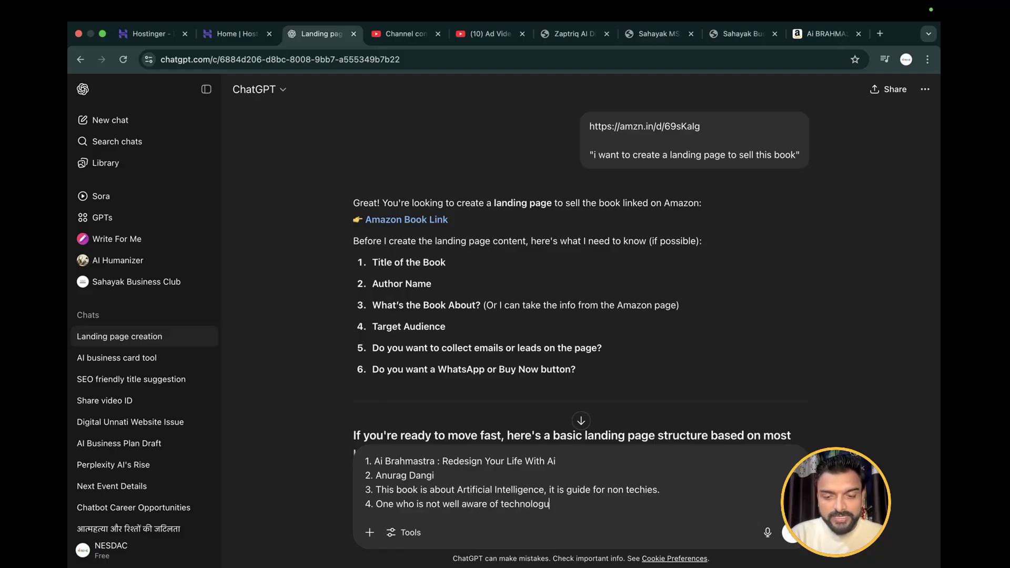
key(BackSpace)
text(y and )
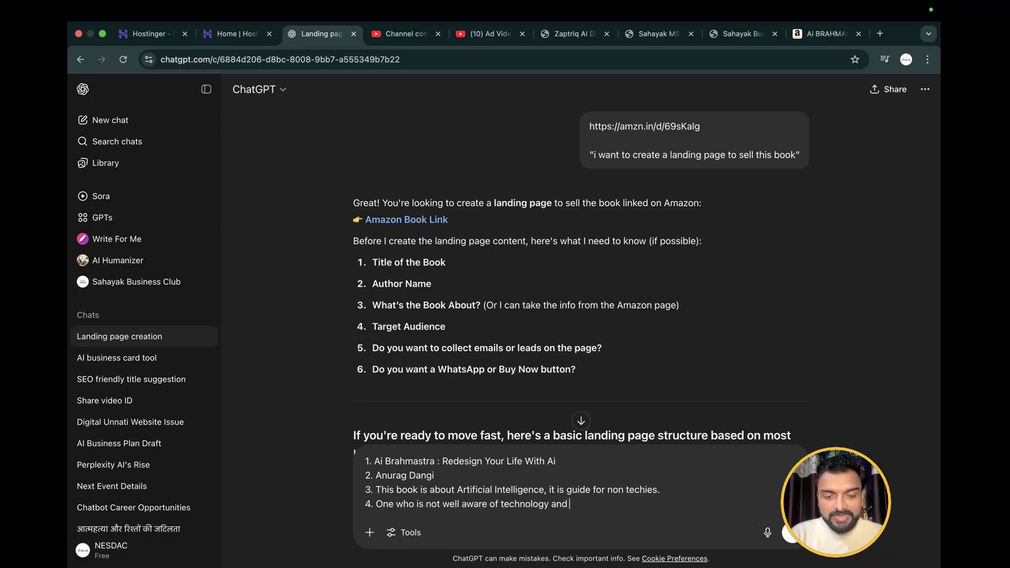
text(artificai)
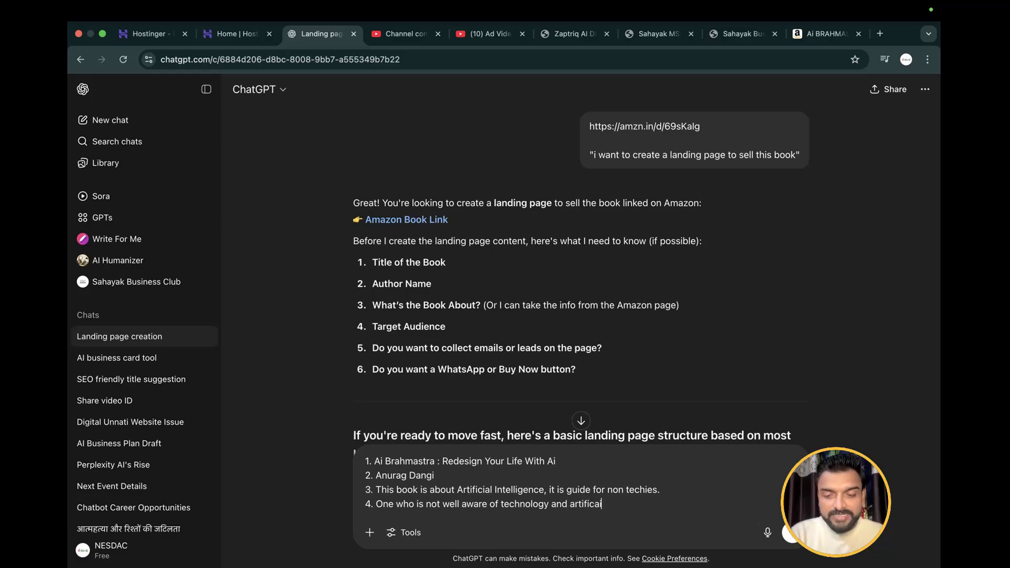
text(l intelli)
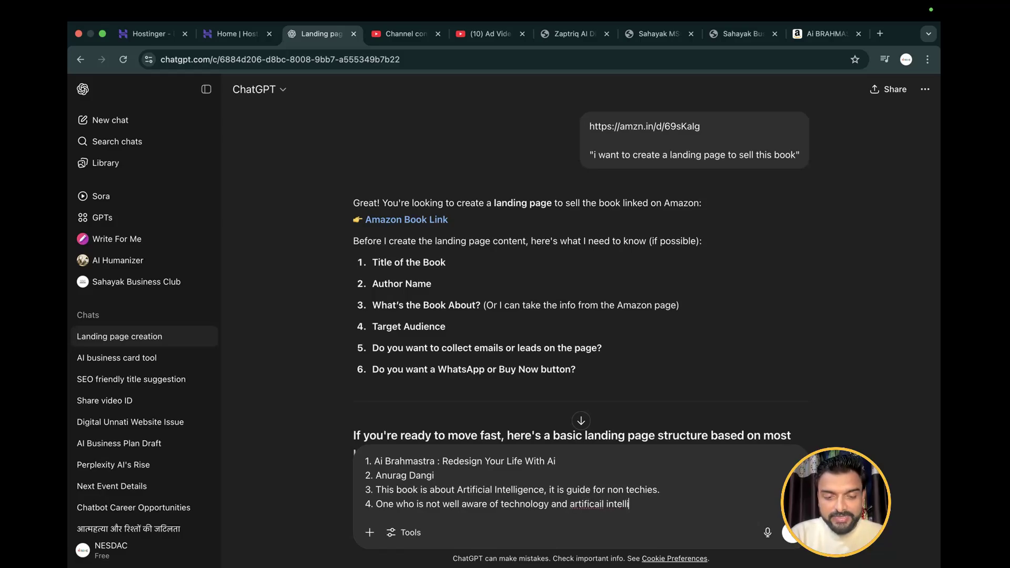
text(gen)
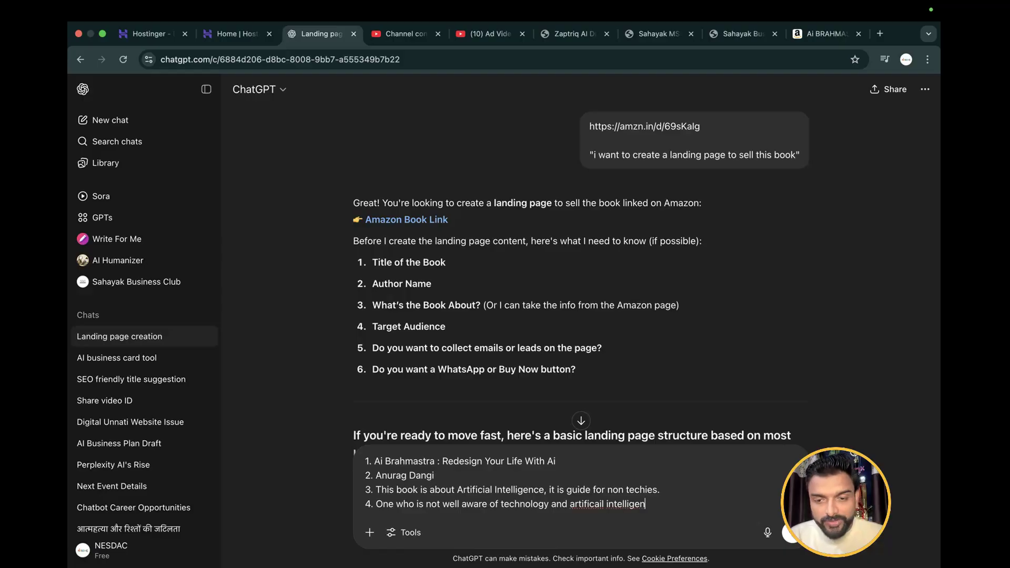
text(ce.)
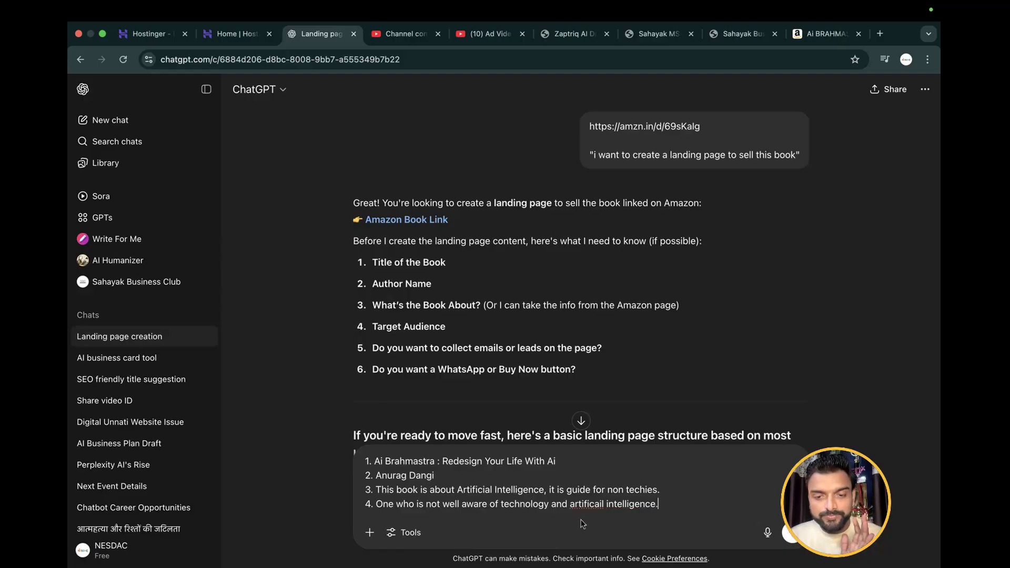
Correct the misspelled word before "intelligence" in answer 4 to "artificial"
double_click(584, 504)
text(artifi)
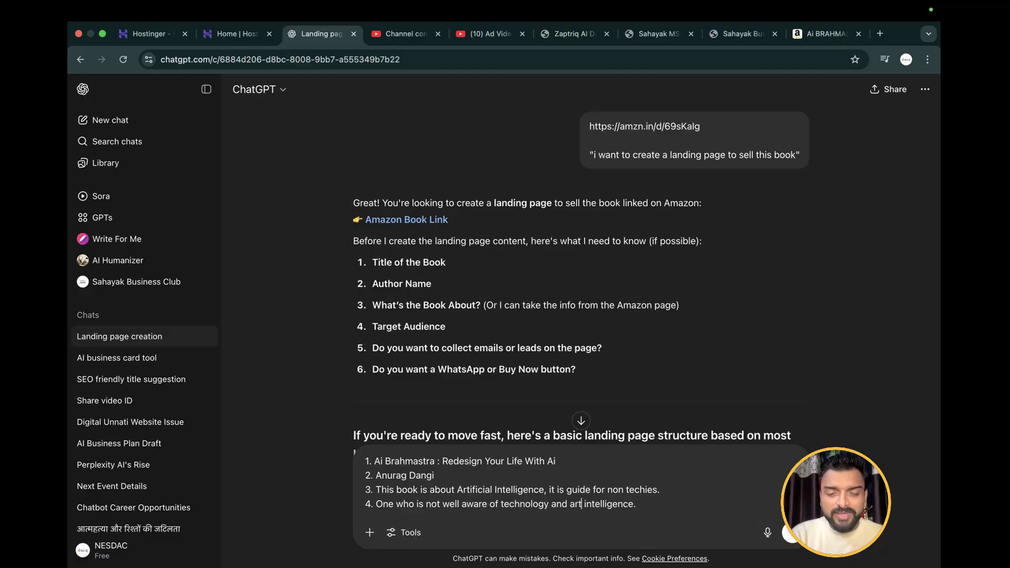
text(cal)
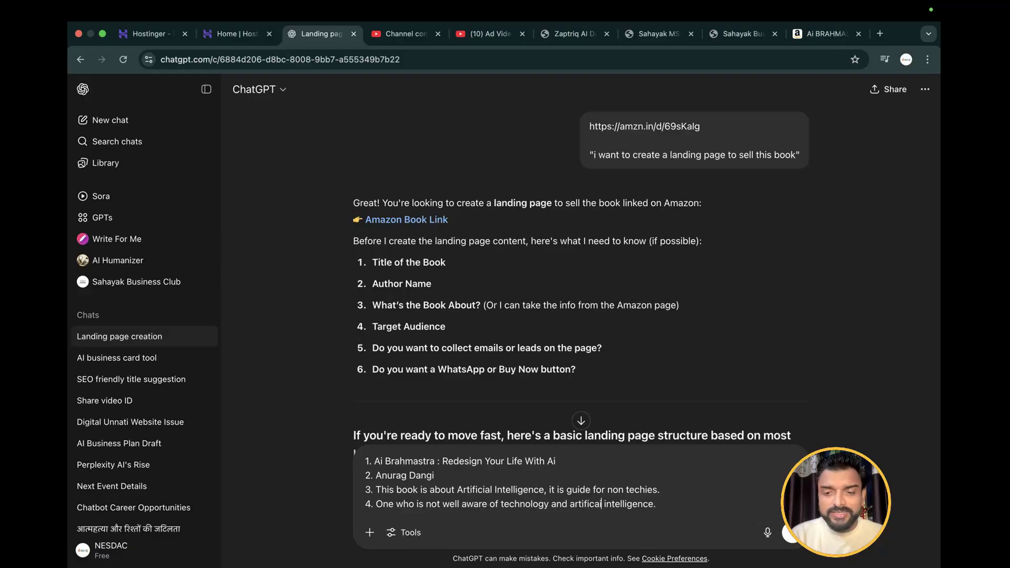
key(BackSpace)
key(BackSpace)
text(ial)
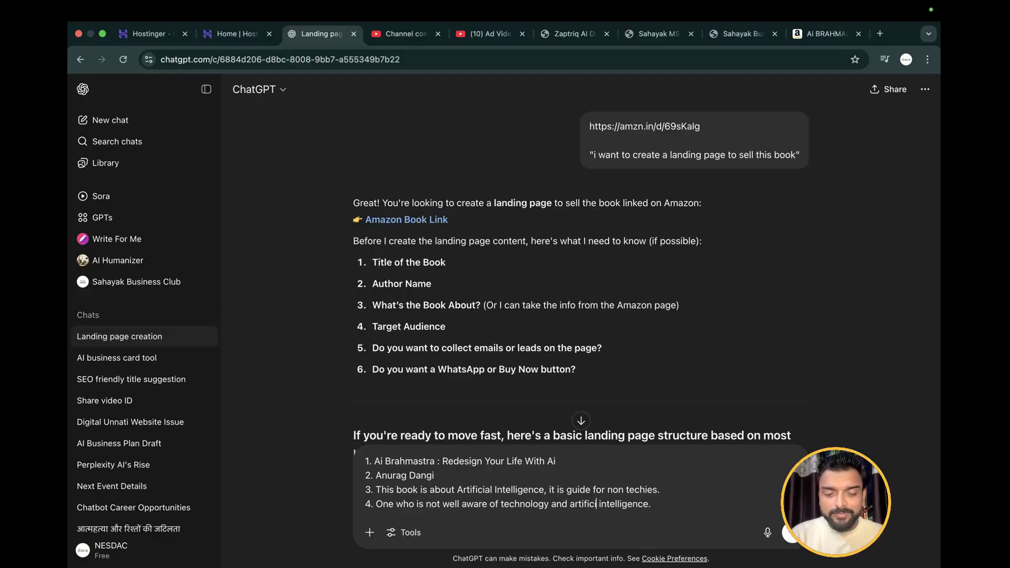
click(492, 535)
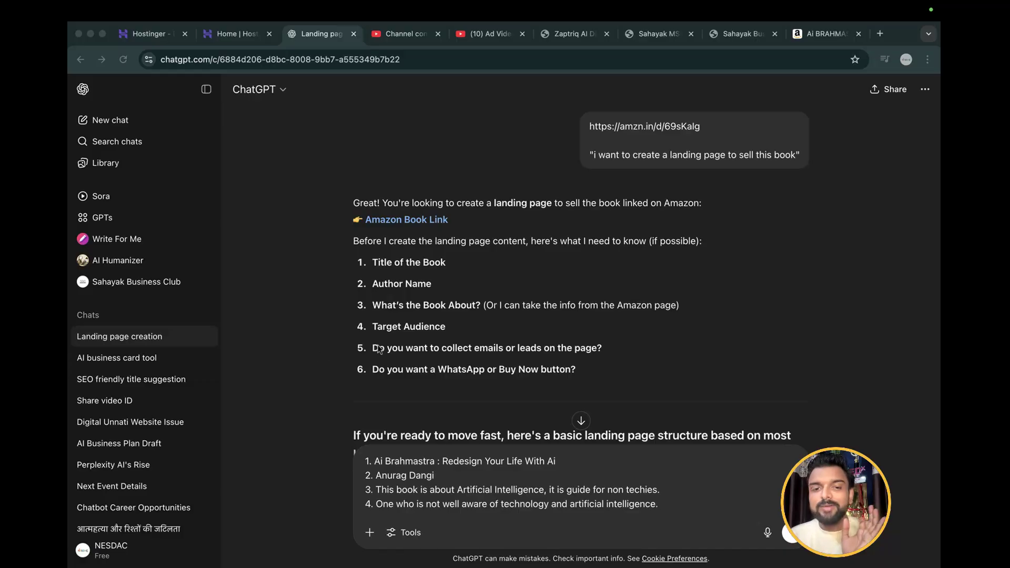
Add answer 6 on a new line below answer 4: "I want to embed amazon link."
click(674, 504)
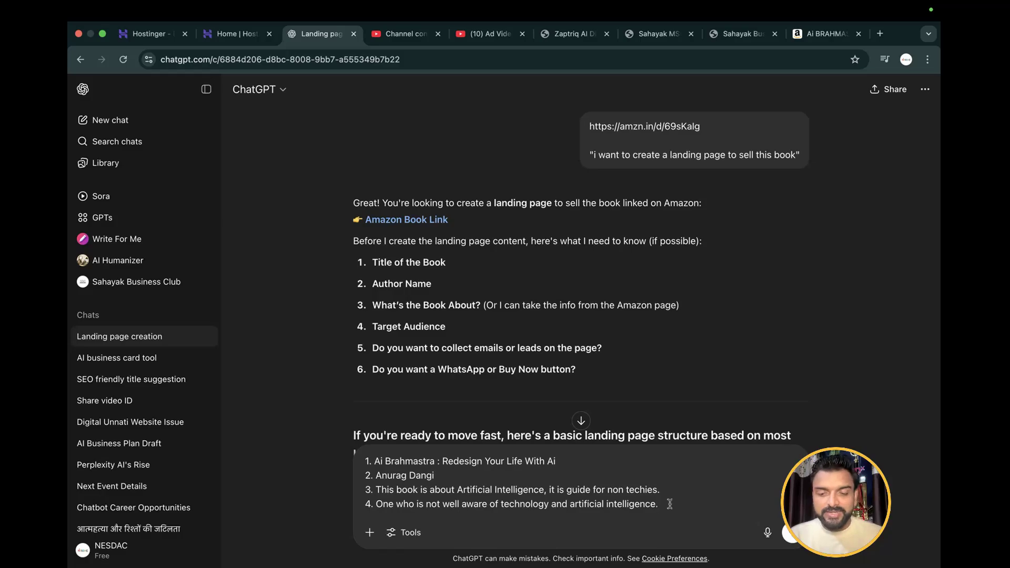
key(shift+Return)
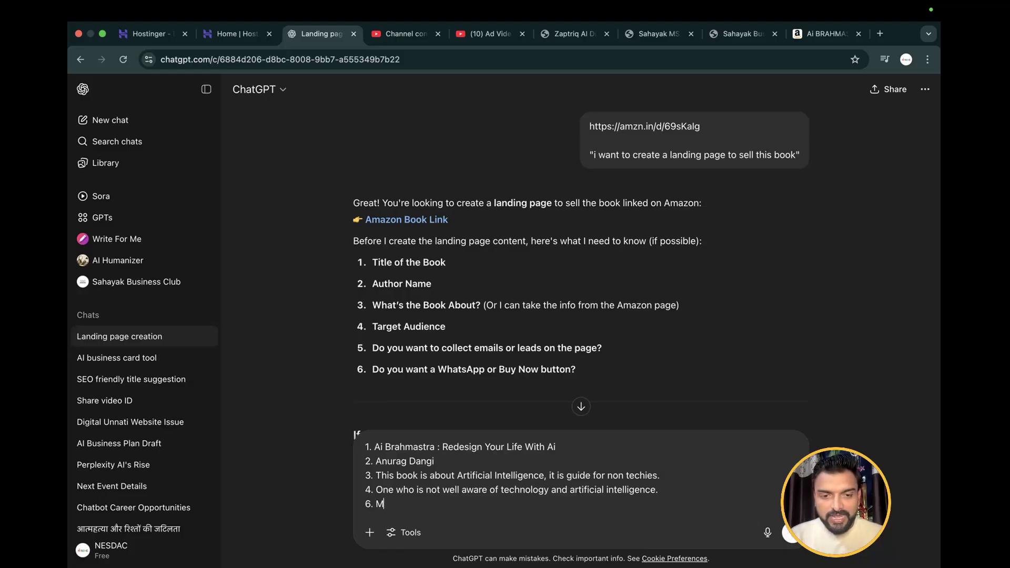
text(I want)
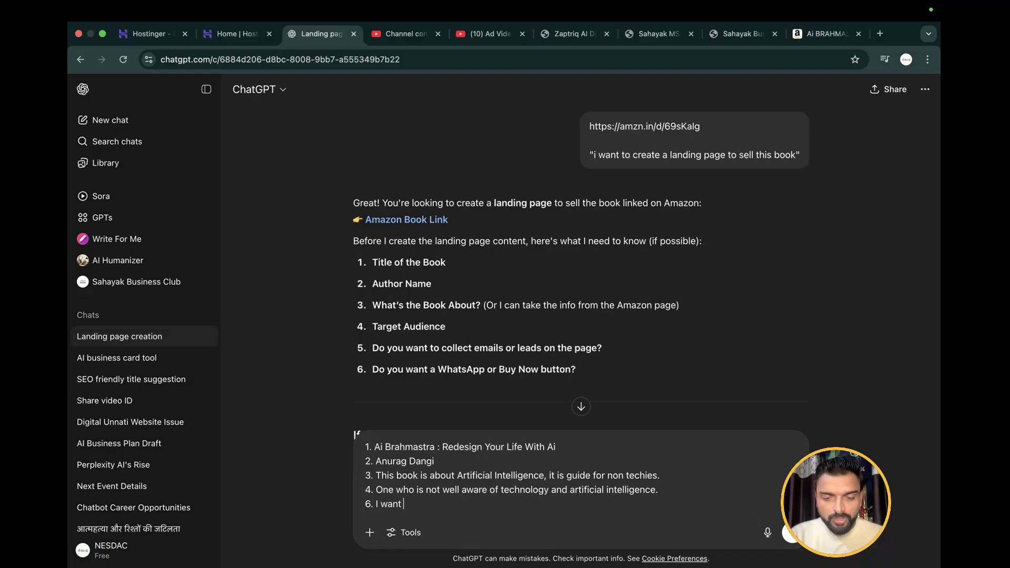
text( to embed am)
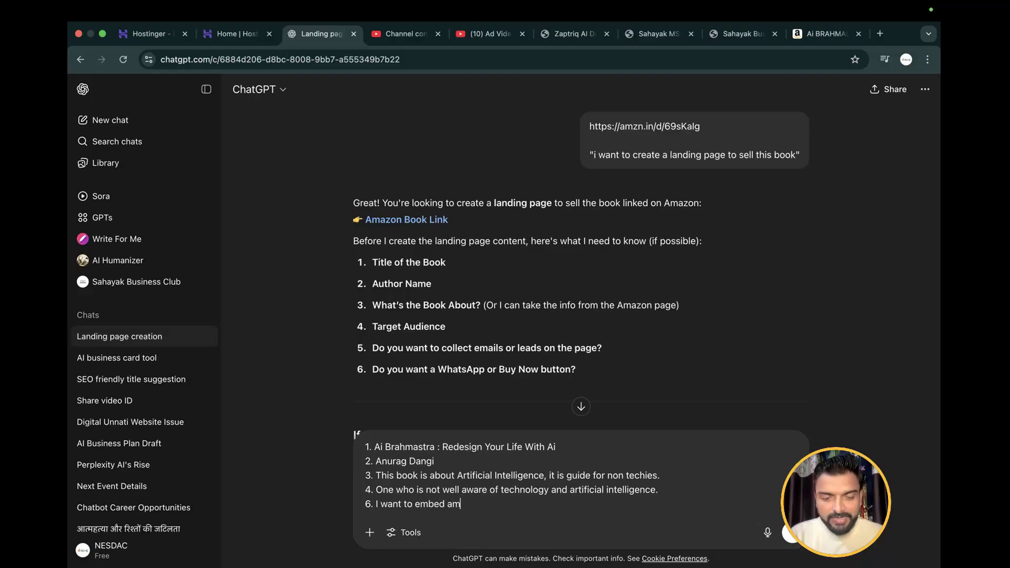
text(azon link.)
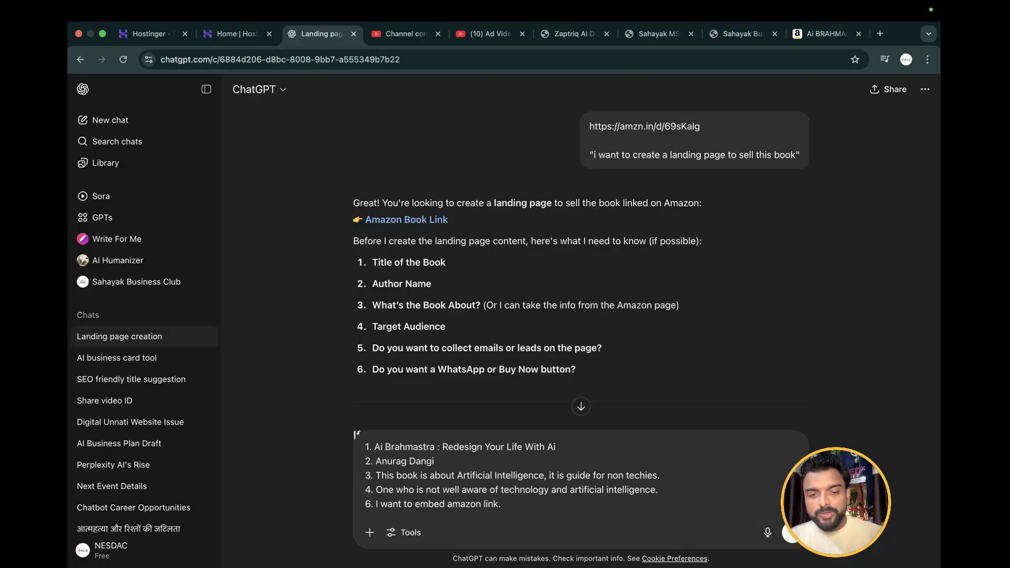
Add a line reading "additional" below answer 6, separated from it by a blank line
key(shift+Return)
key(shift+Return)
text(add)
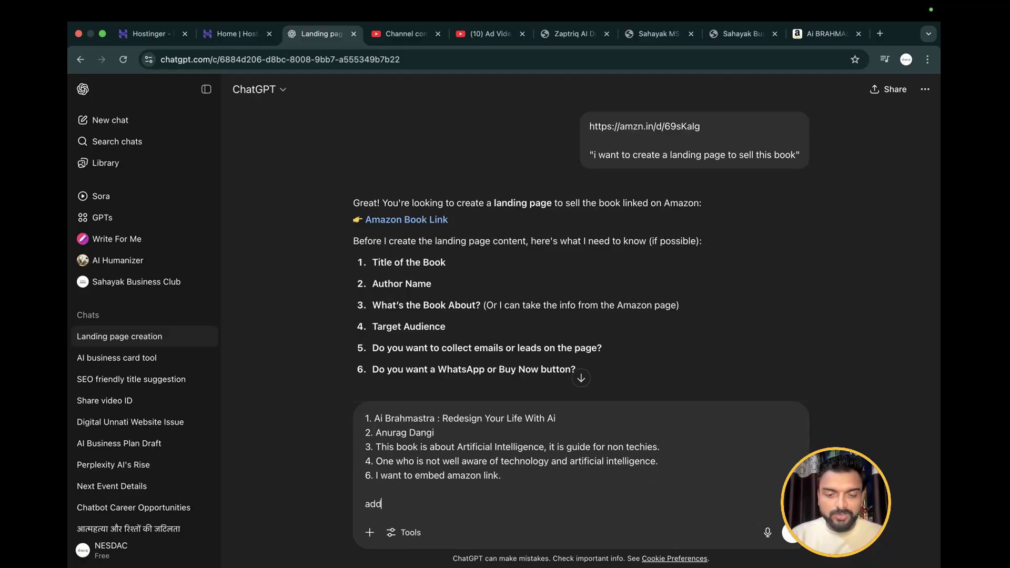
text(itional)
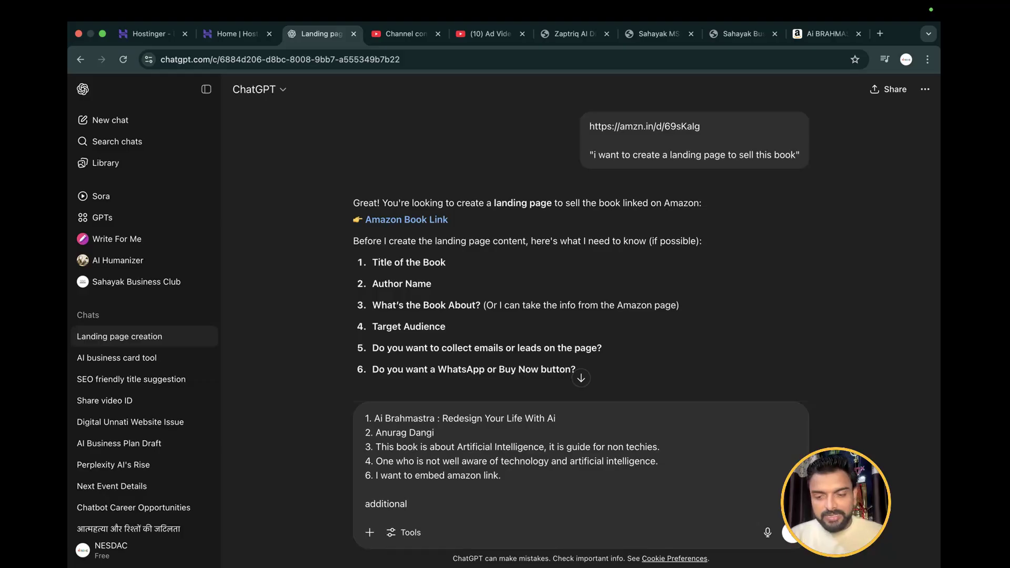
Add the requirement "must add a testimonial page" below the "additional" heading, after a blank line
key(shift+Return)
key(shift+Return)
text(must)
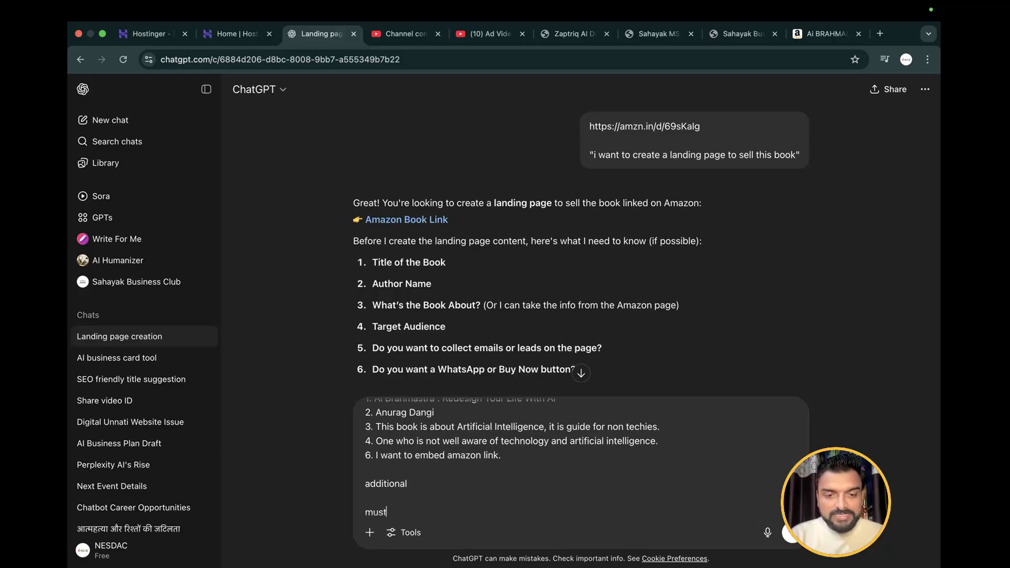
text( add a t)
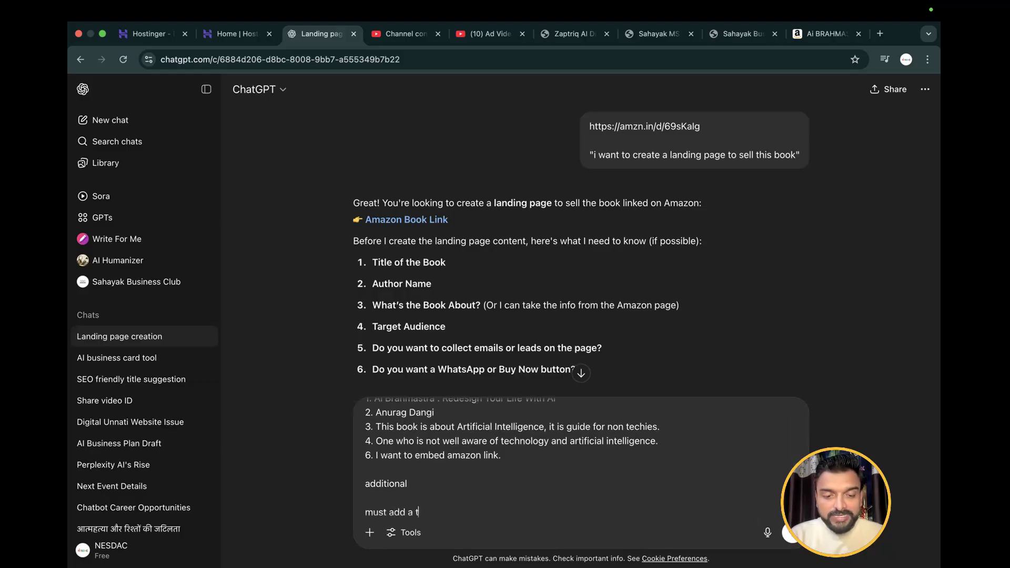
text(est)
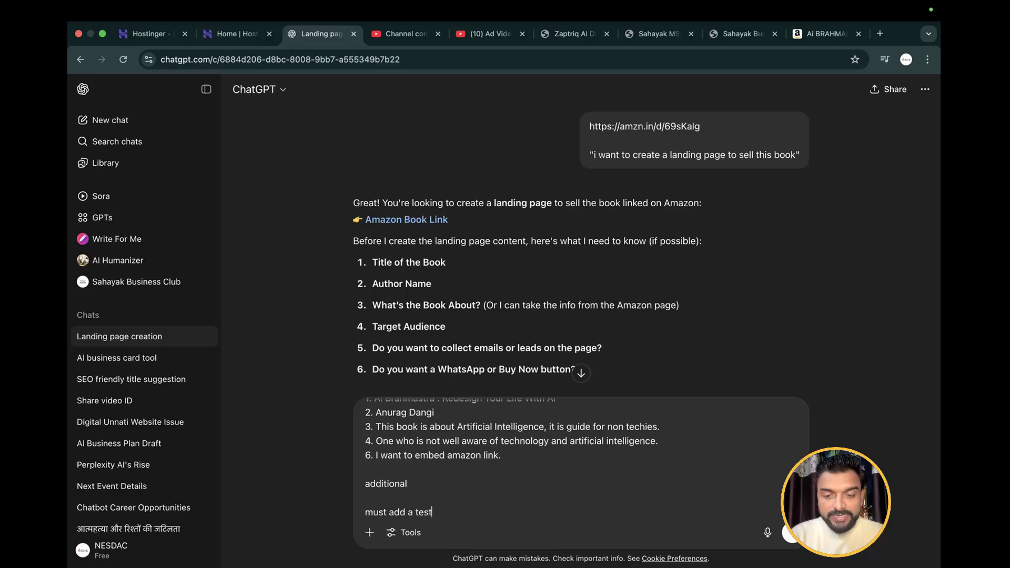
text(imonial page)
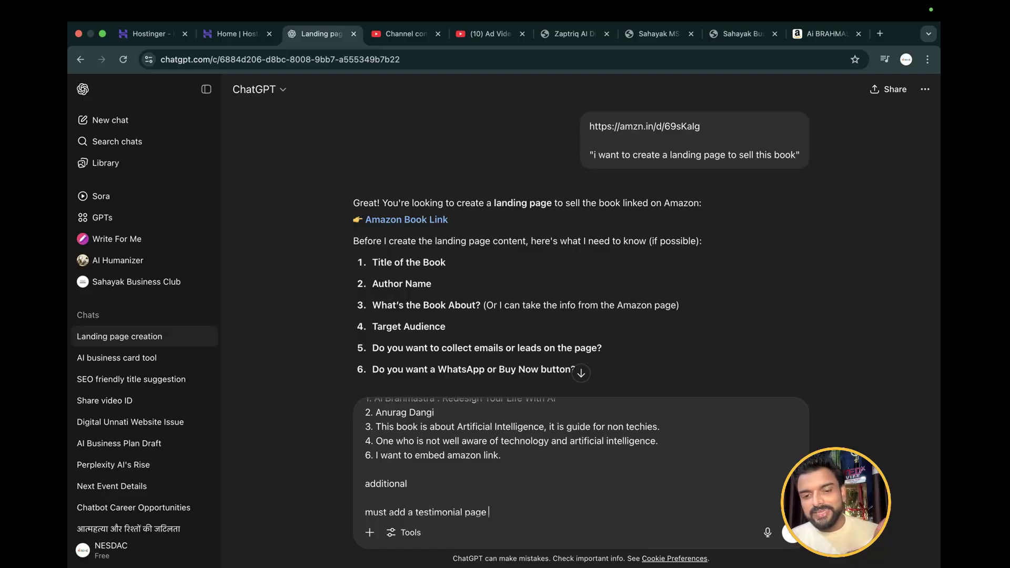
End the prompt with the quoted line "you can do your best", set off by a blank line
key(shift+Return)
key(shift+Return)
text(")
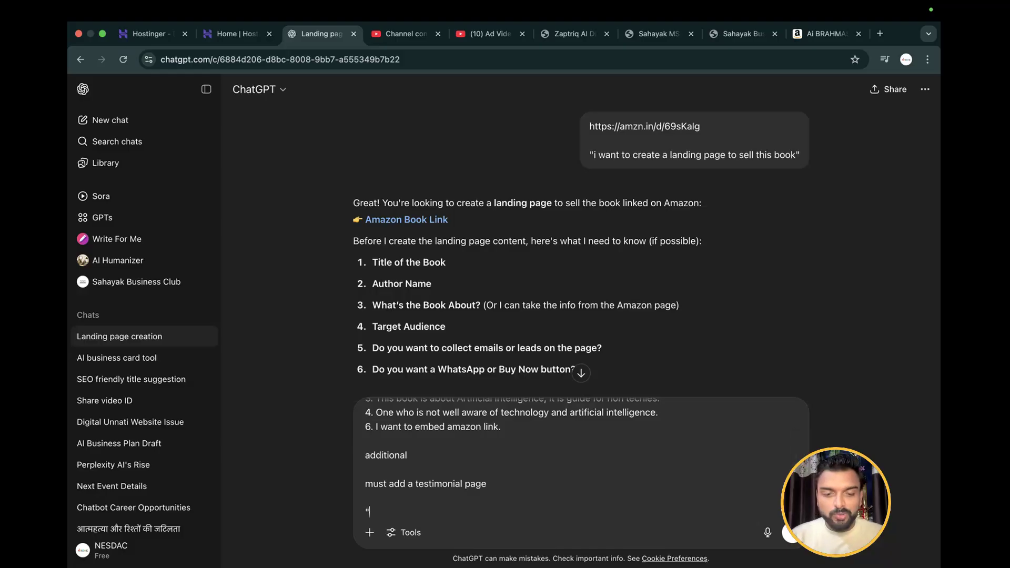
text(you can)
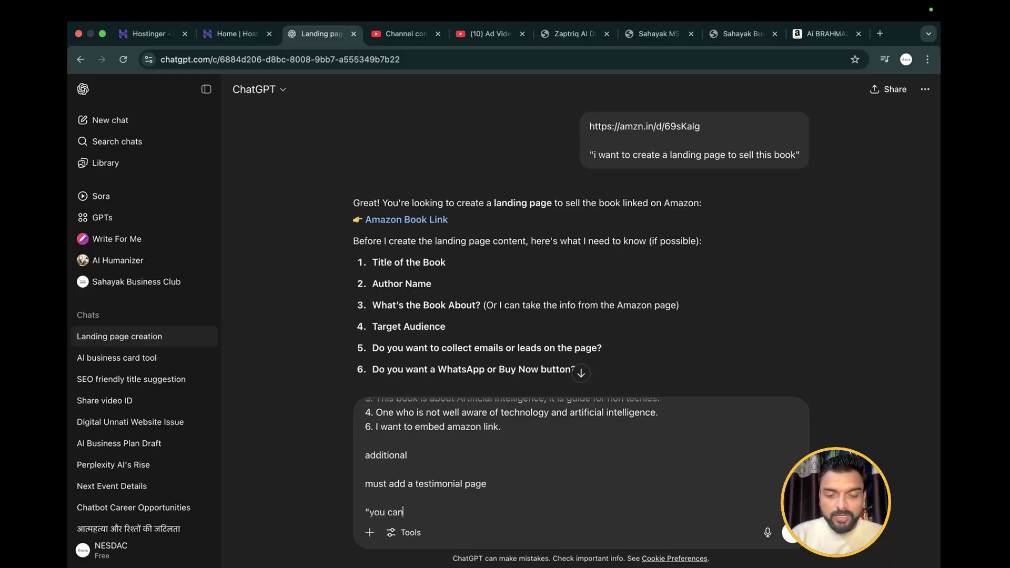
text( do your be)
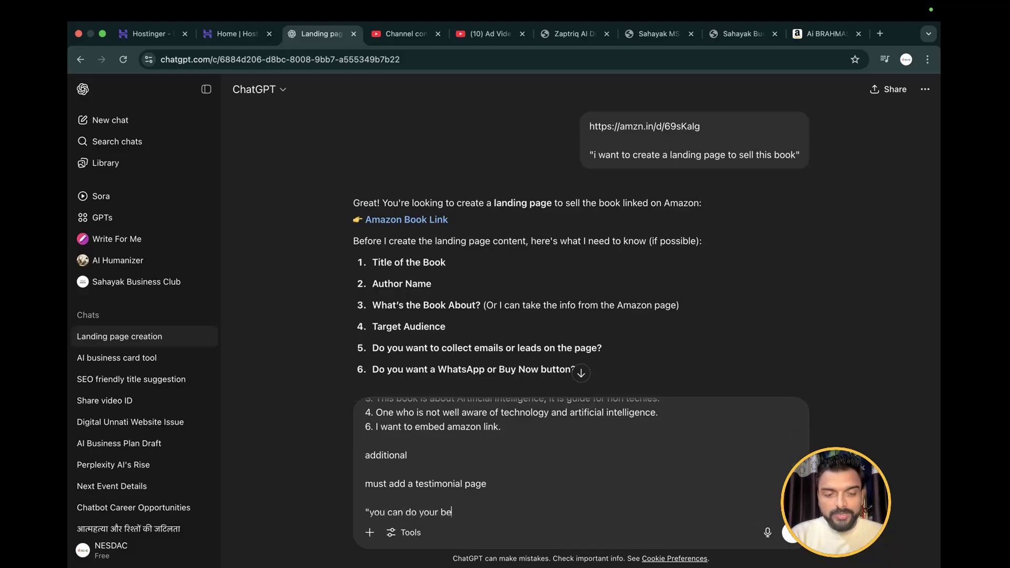
text(st")
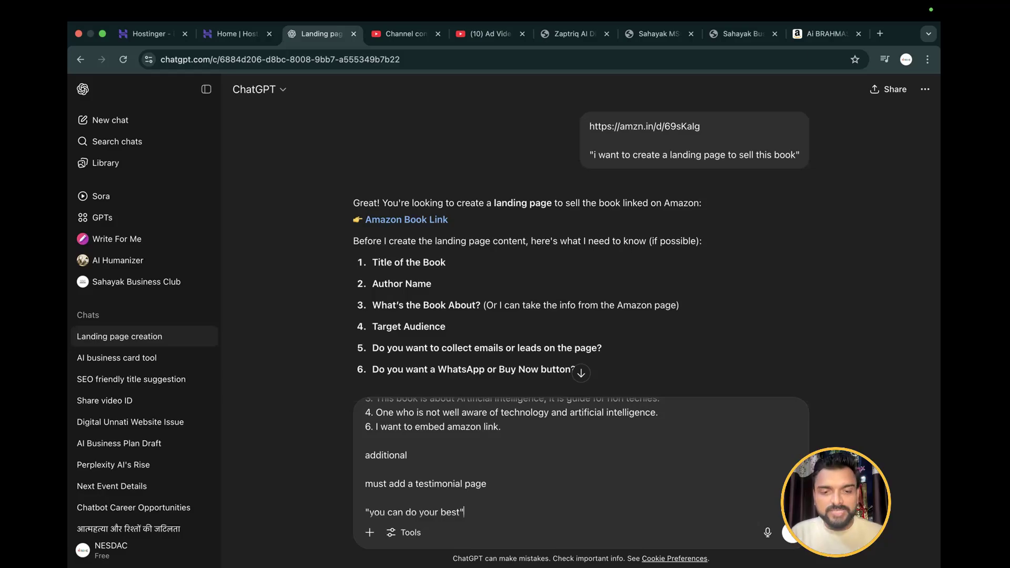
Insert "keep the colour combination, golden , black and white" on a new line directly below the testimonial requirement
click(517, 486)
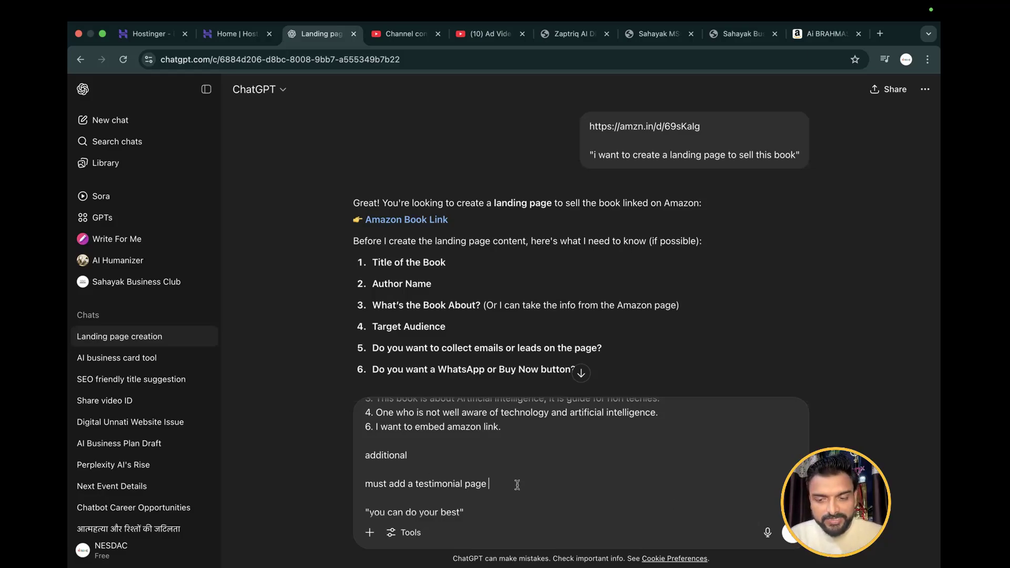
key(shift+Return)
text(ke)
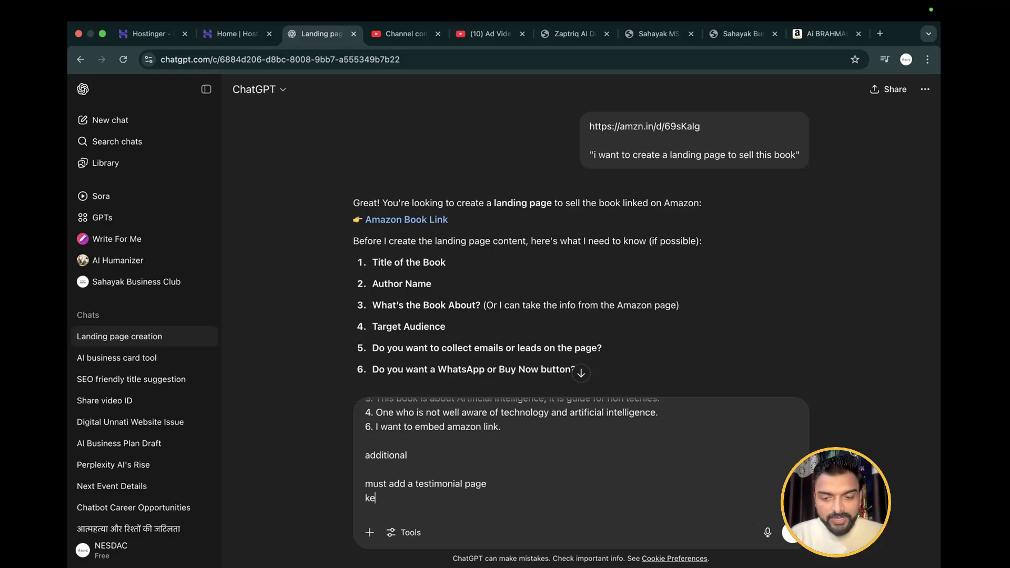
text(ep the colo)
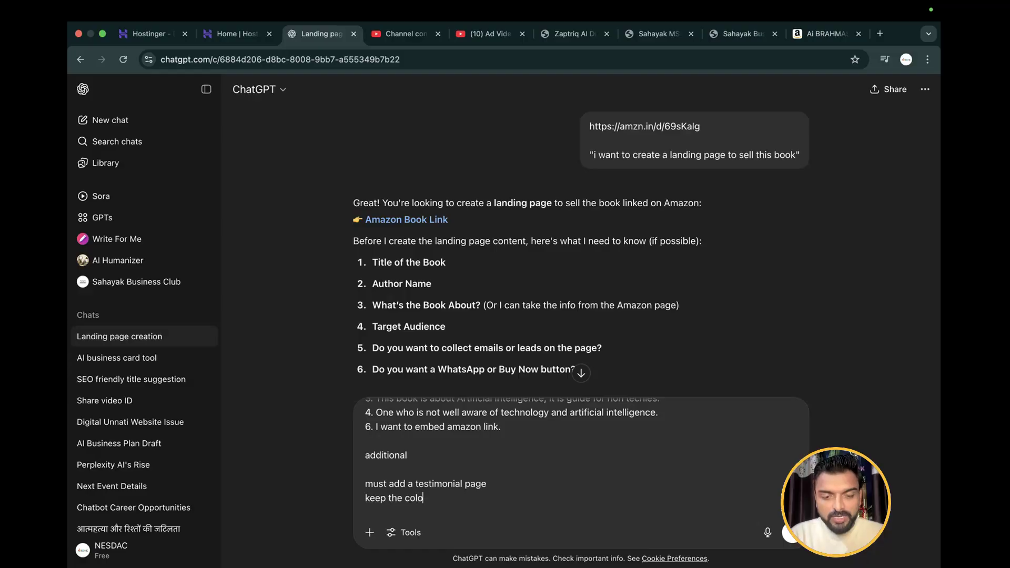
text(ur combination, gol)
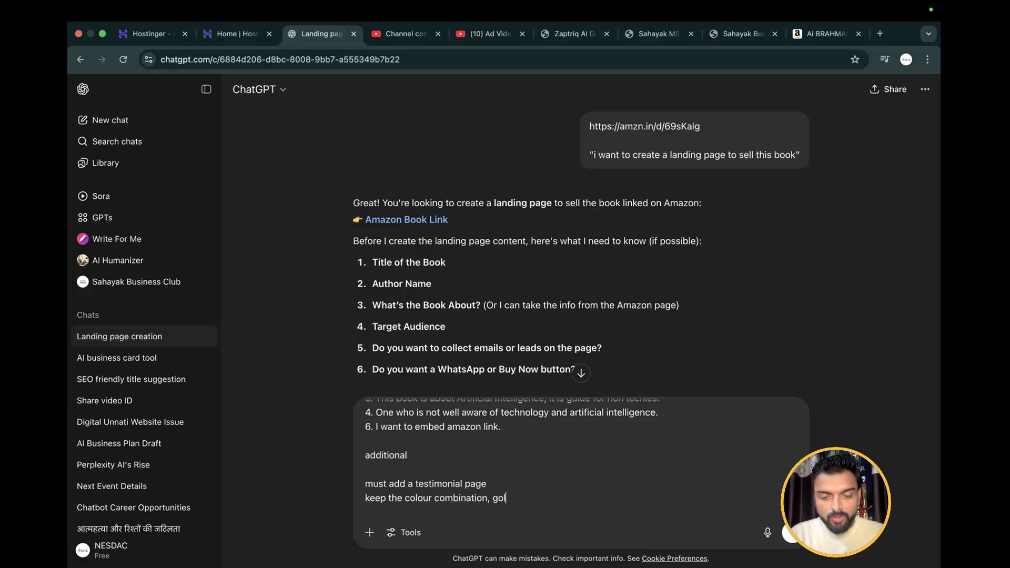
text(den)
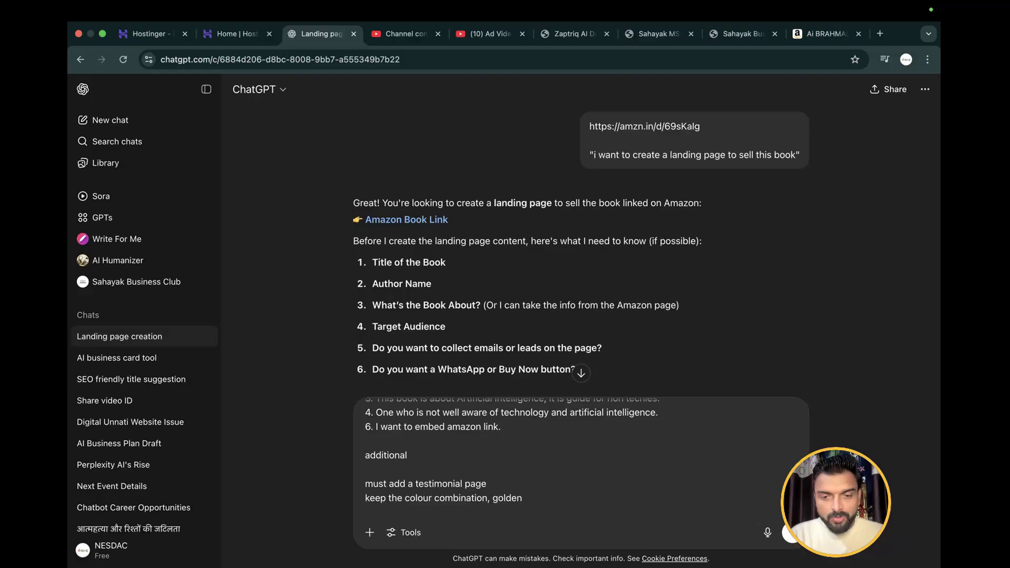
text( , black)
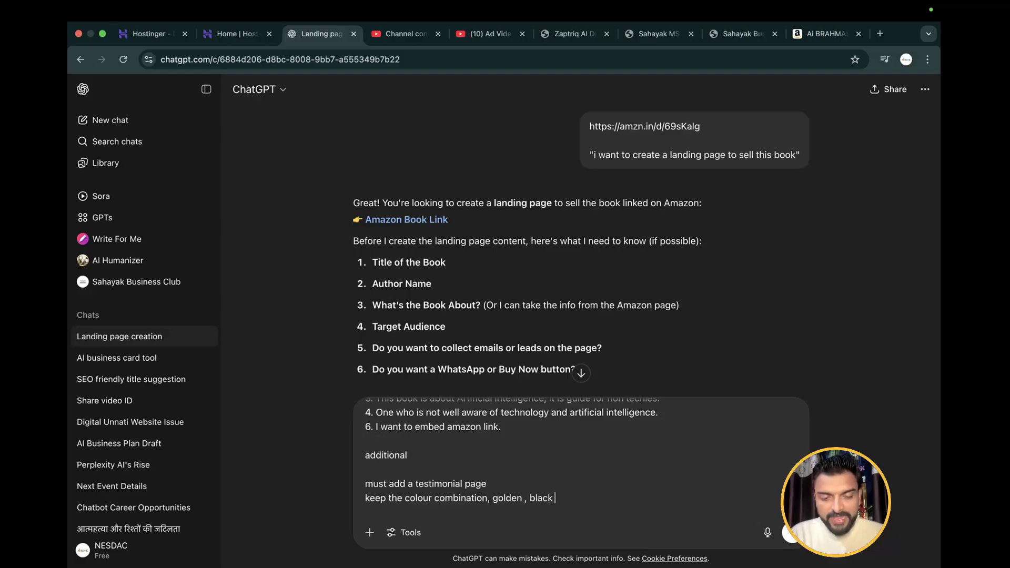
text( and white)
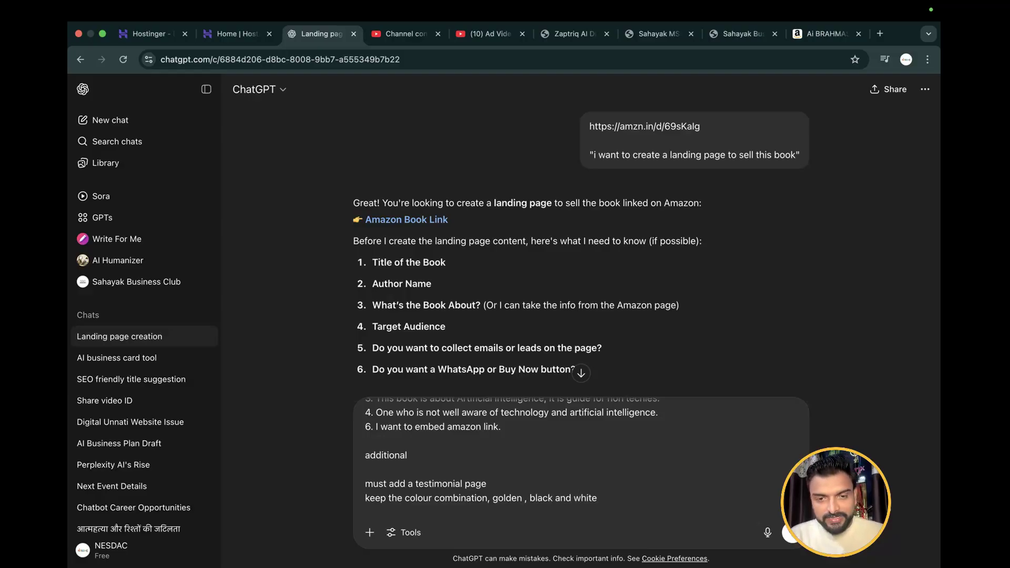
Add "make it look premium." on a new line below the colour requirement and send the prompt
key(shift+Return)
text(make it )
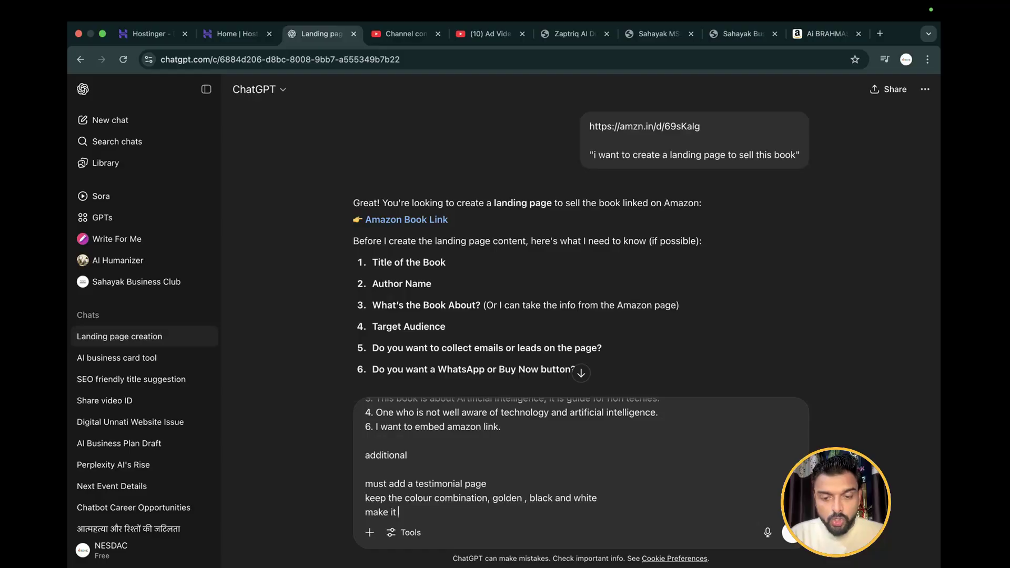
text(look premium.)
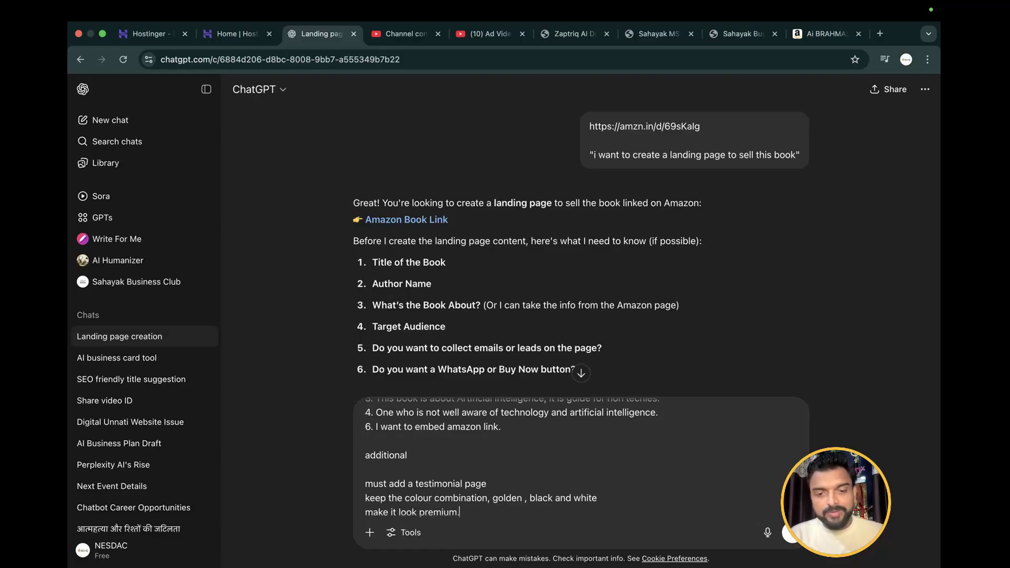
scroll(568, 479, down, 2)
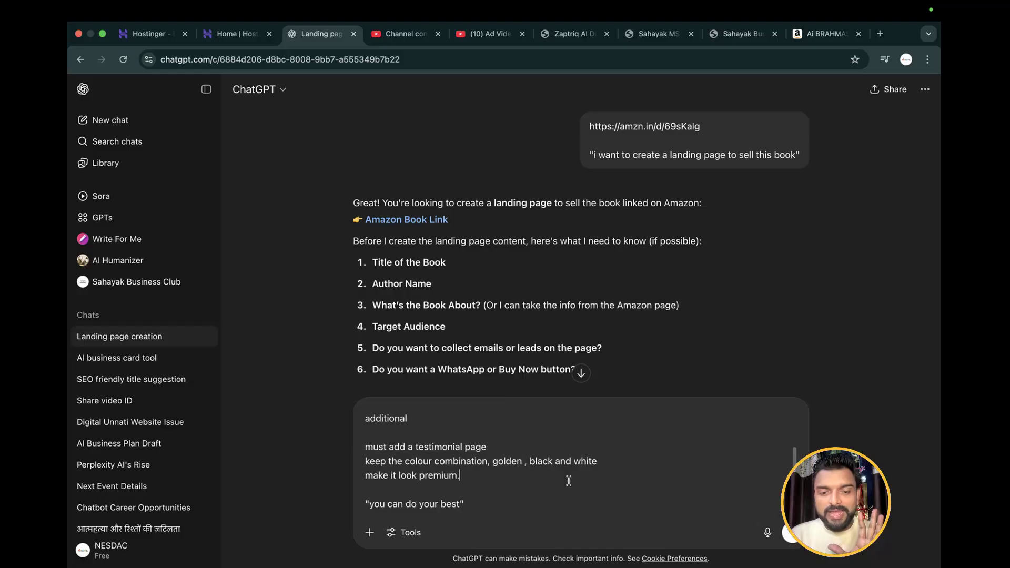
key(Return)
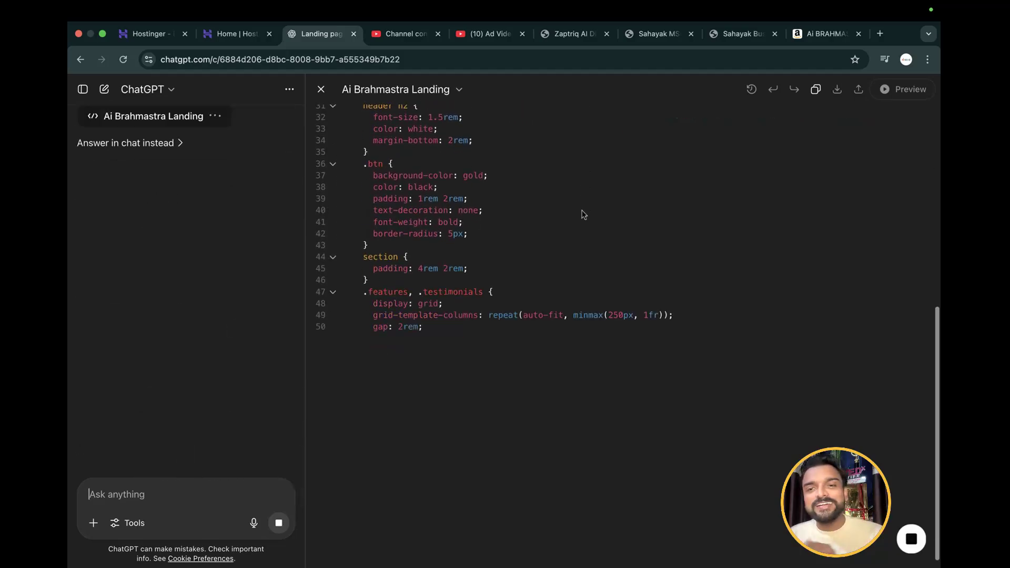
Preview the generated Ai Brahmastra landing page and deny its network access request
scroll(582, 214, up, 10)
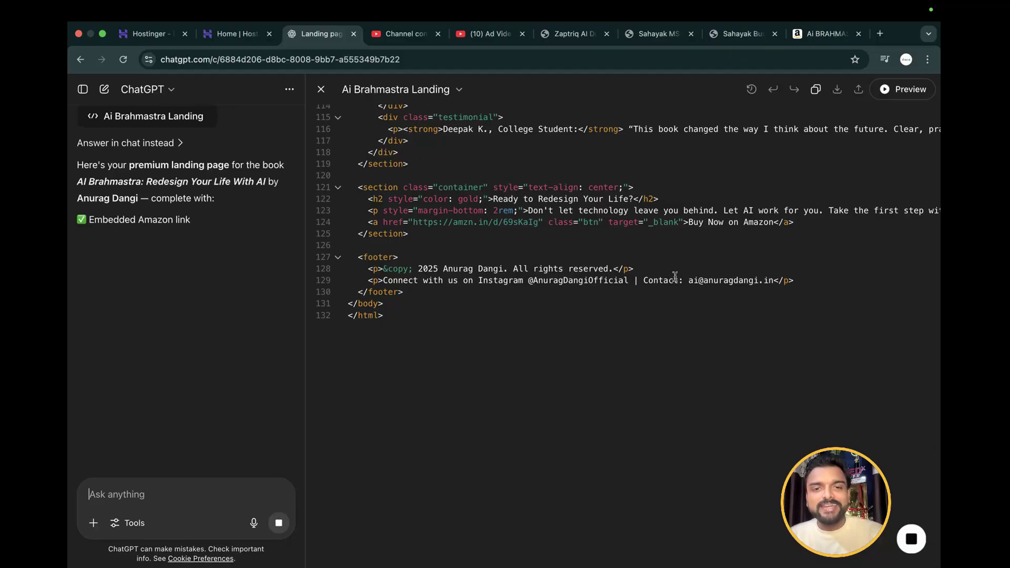
click(911, 92)
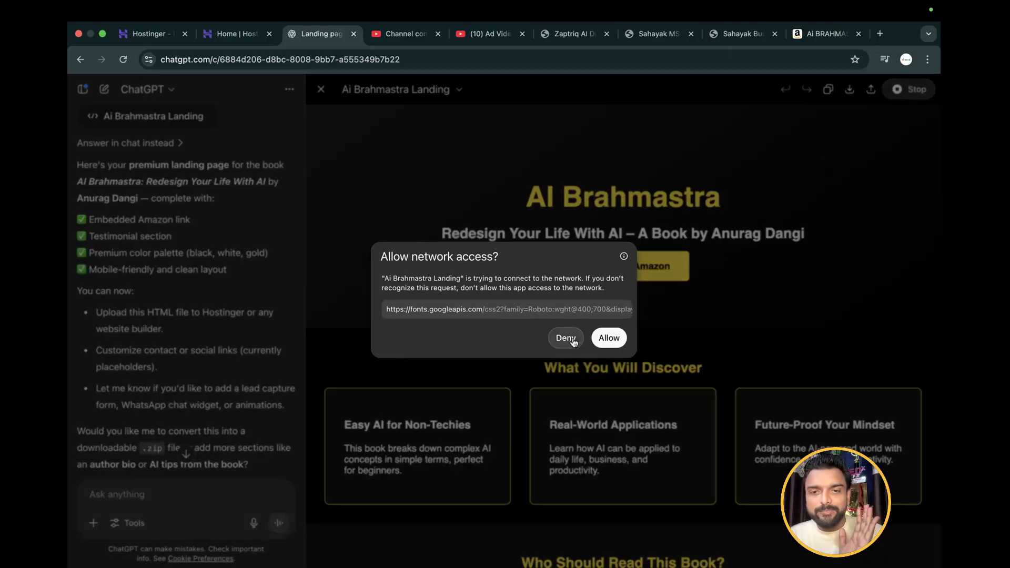
click(567, 337)
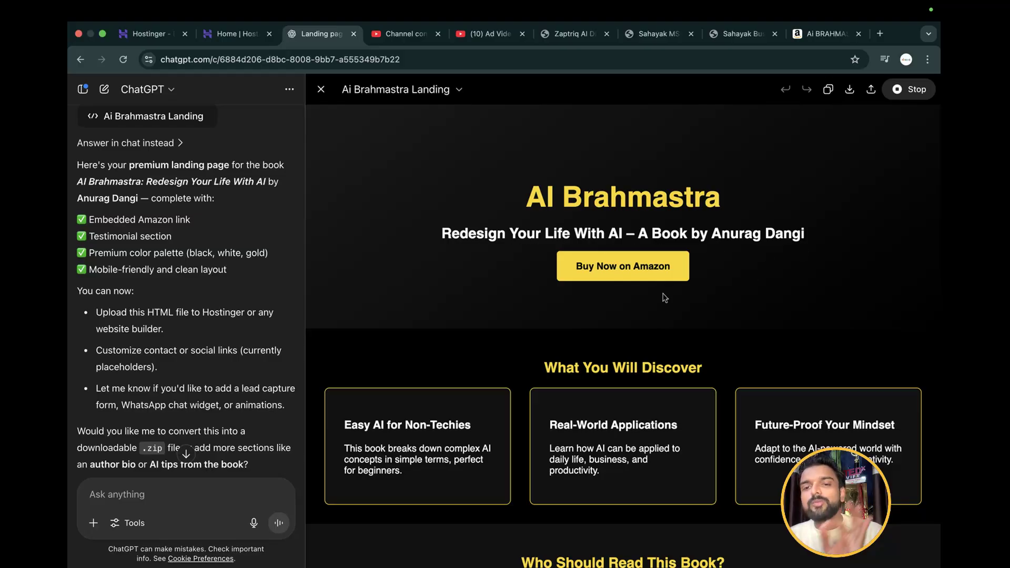
Test the previewed page's Buy Now on Amazon link, return to the preview and review the page's sections down to the footer
click(637, 271)
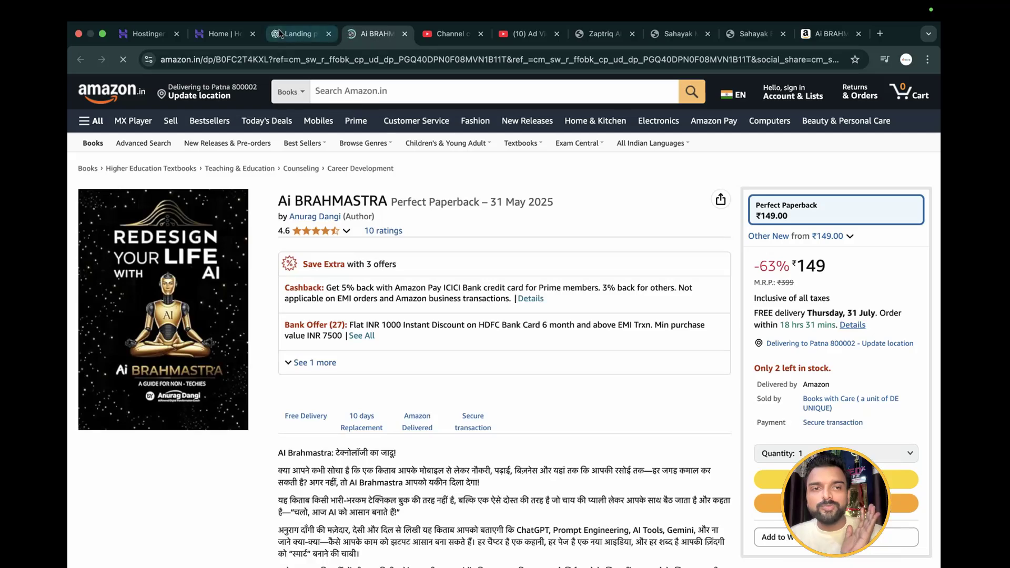
click(279, 33)
scroll(575, 282, down, 12)
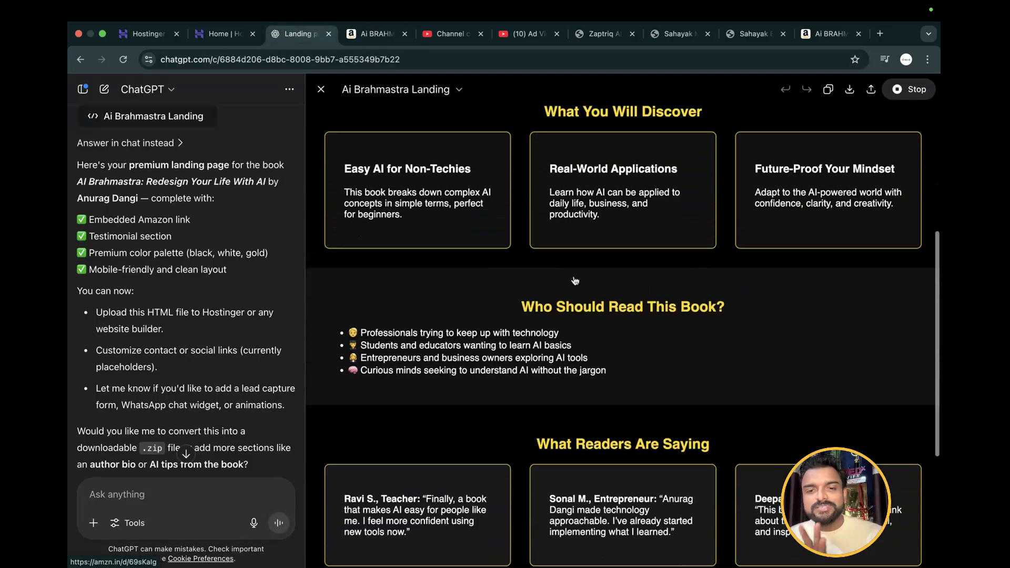
scroll(575, 281, up, 12)
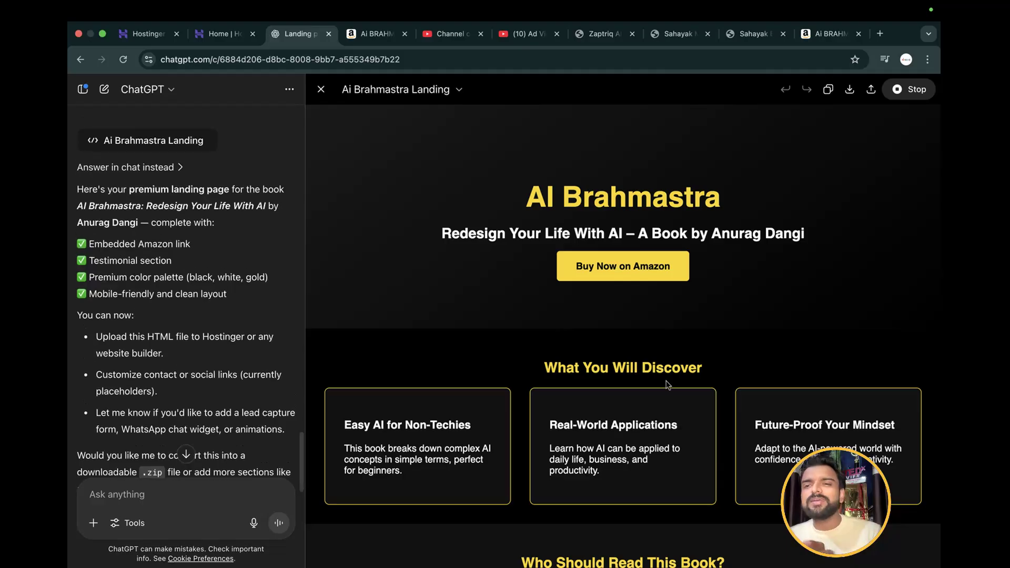
scroll(667, 385, down, 12)
scroll(667, 385, up, 12)
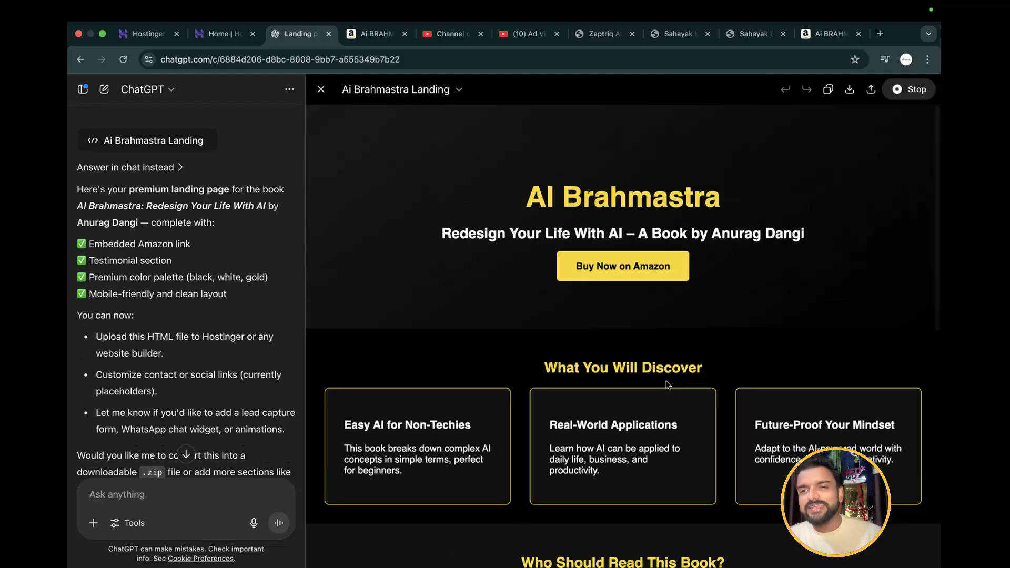
scroll(667, 385, down, 12)
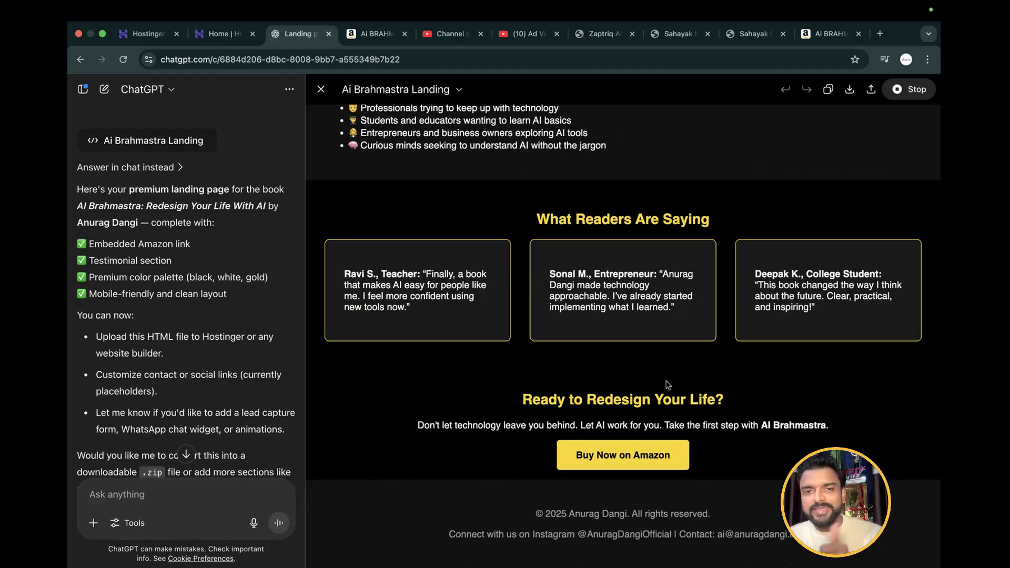
scroll(667, 385, up, 8)
Copy the sent prompt with the numbered answers and additional requirements, and paste it into a new chat
scroll(245, 284, up, 10)
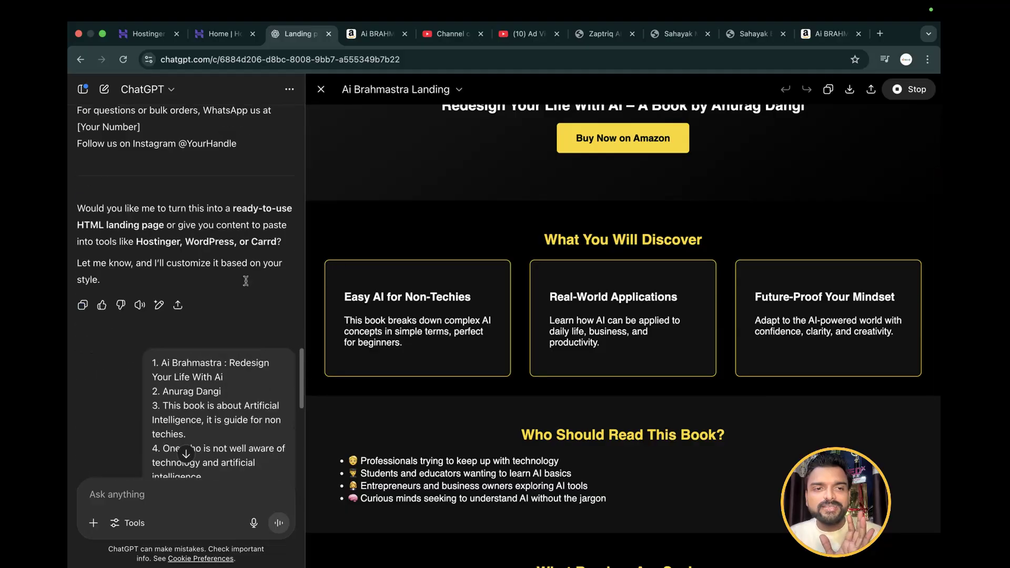
scroll(245, 284, up, 10)
scroll(252, 326, down, 2)
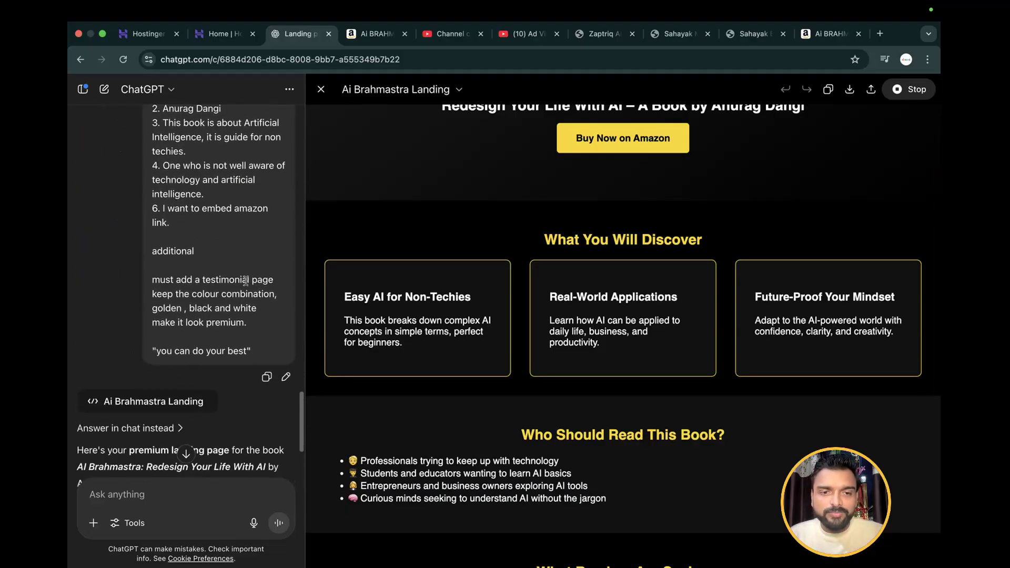
click(267, 376)
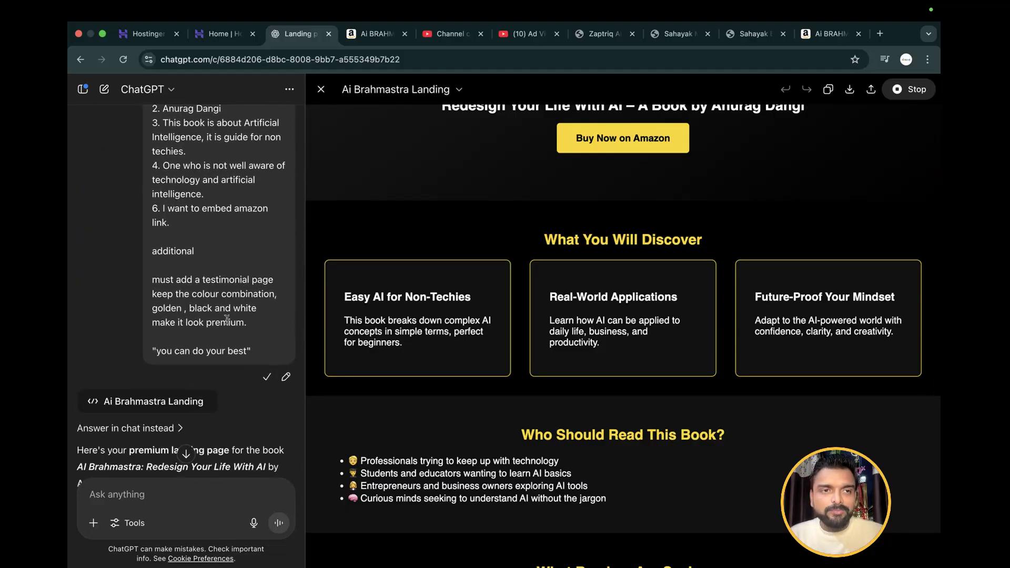
click(104, 89)
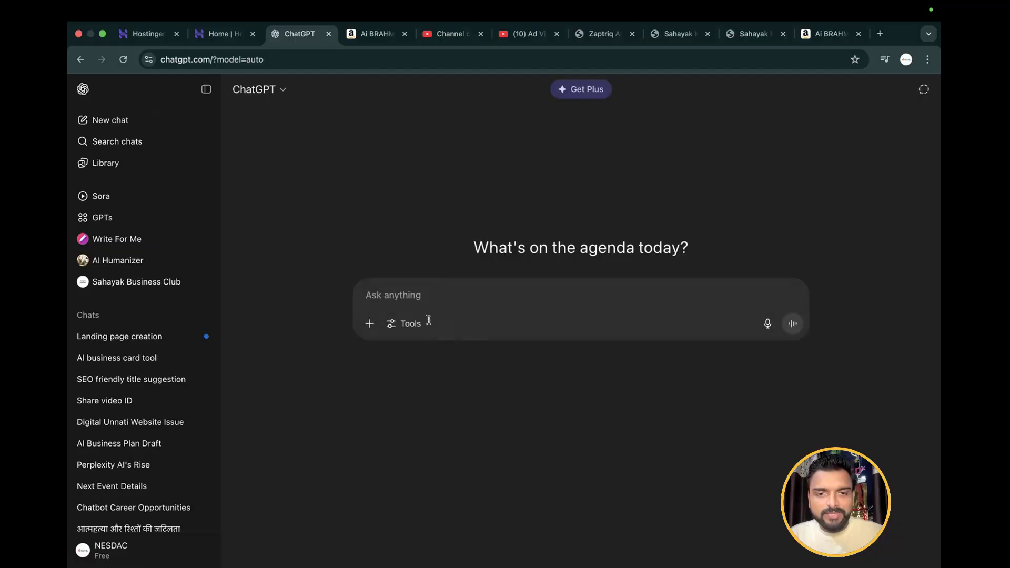
key(super+v)
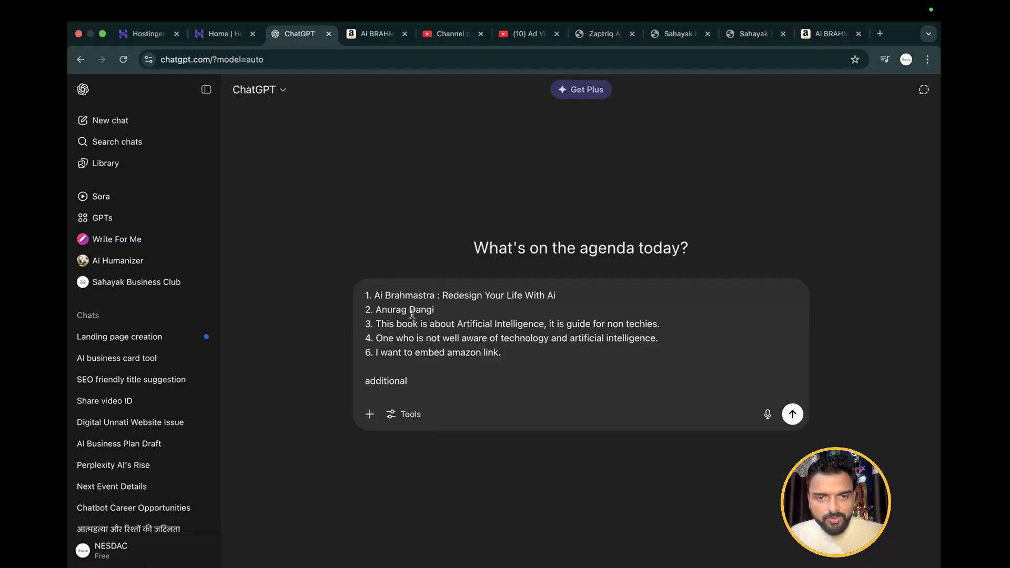
key(super+v)
key(super+v)
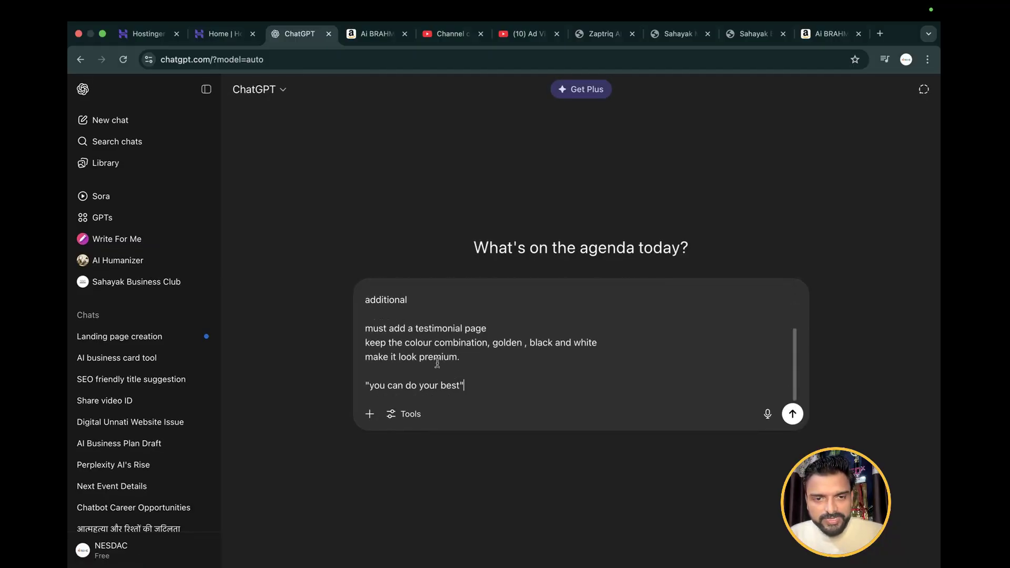
In the existing "Landing page creation" chat, send "I want to create it from "Hostinger Horizon" so please share the prompt accordingly"
click(157, 344)
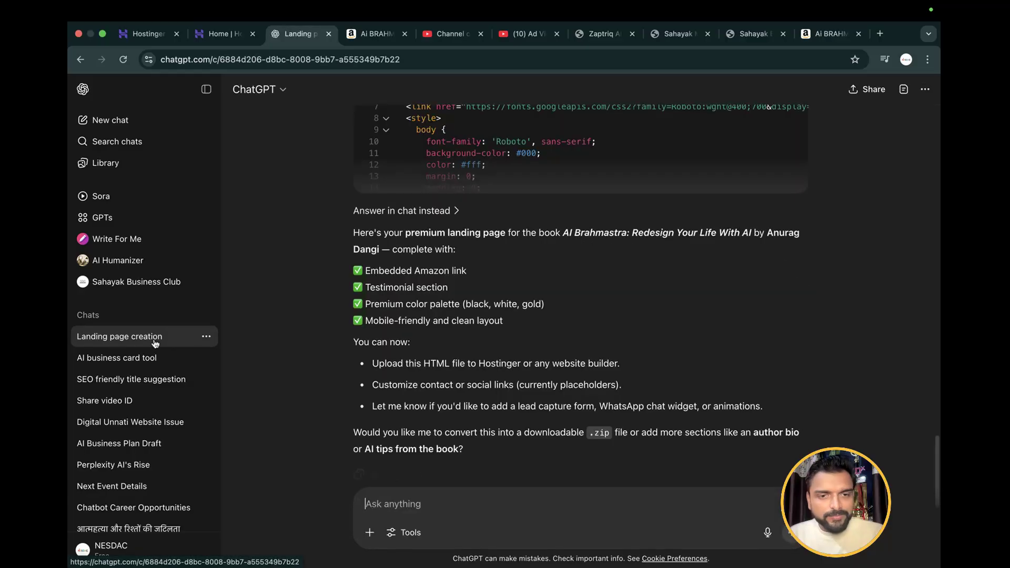
click(371, 501)
text(I want)
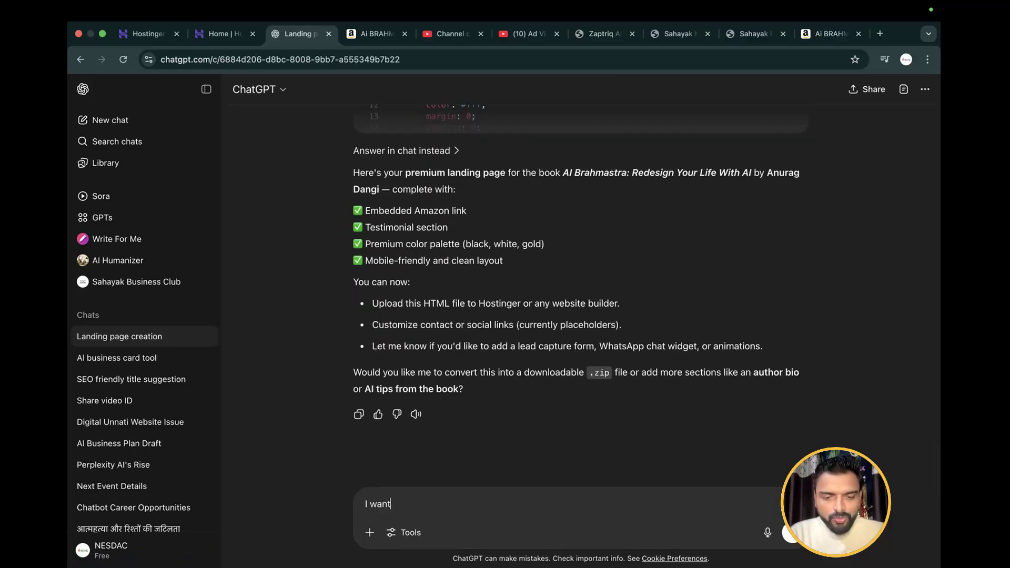
text( to dreate)
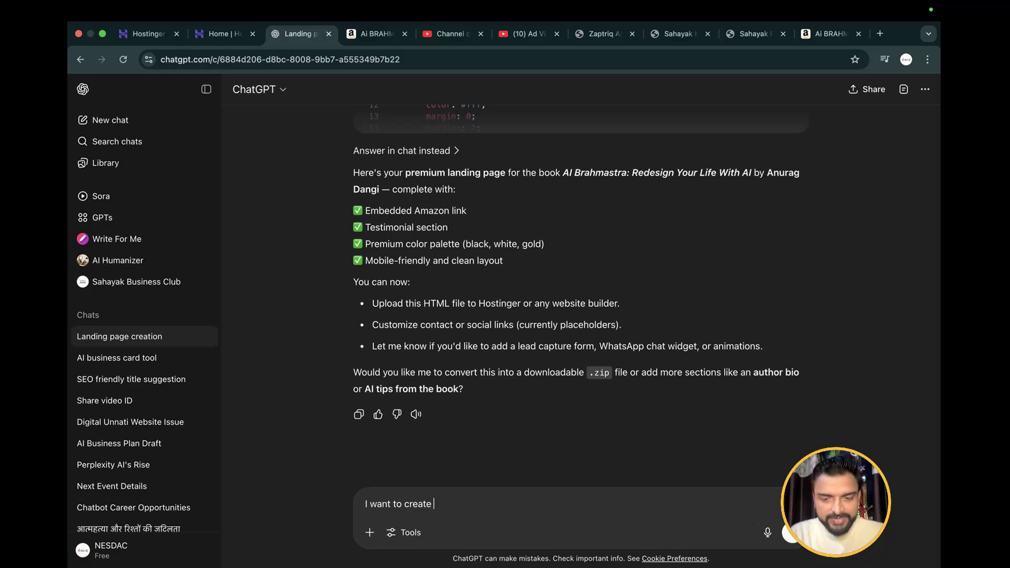
text( it from "H)
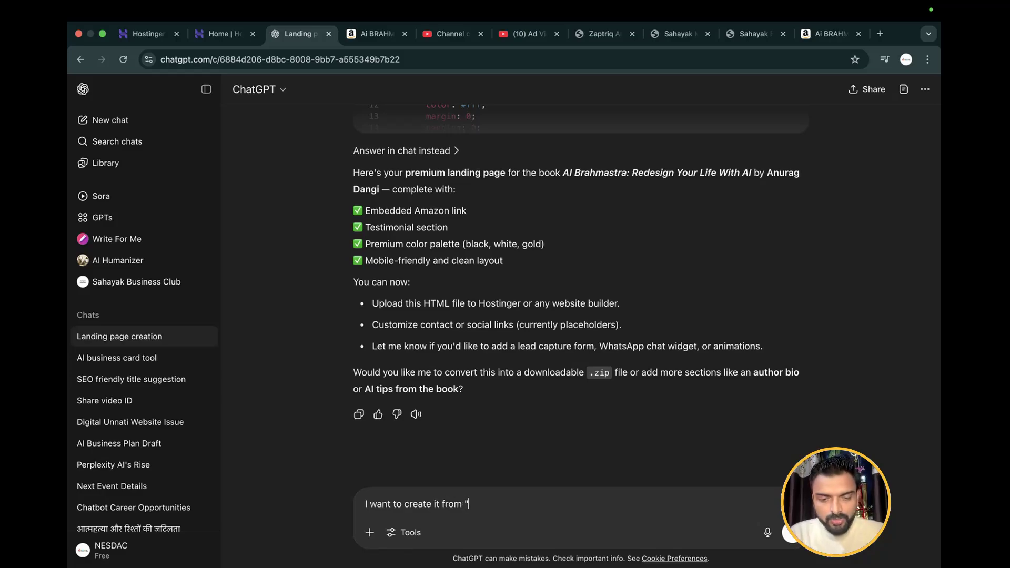
text(ostin)
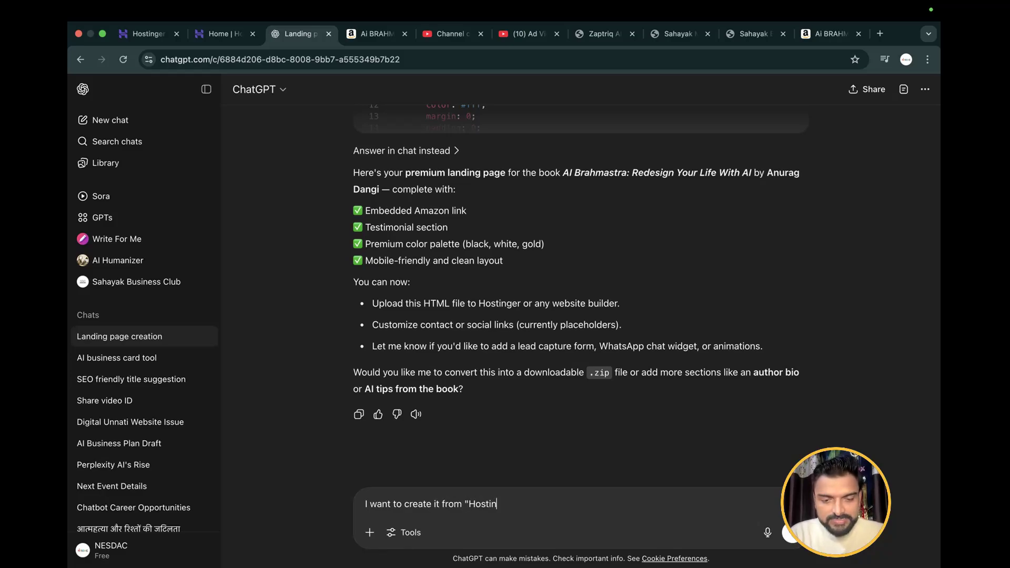
text(ger Horizo)
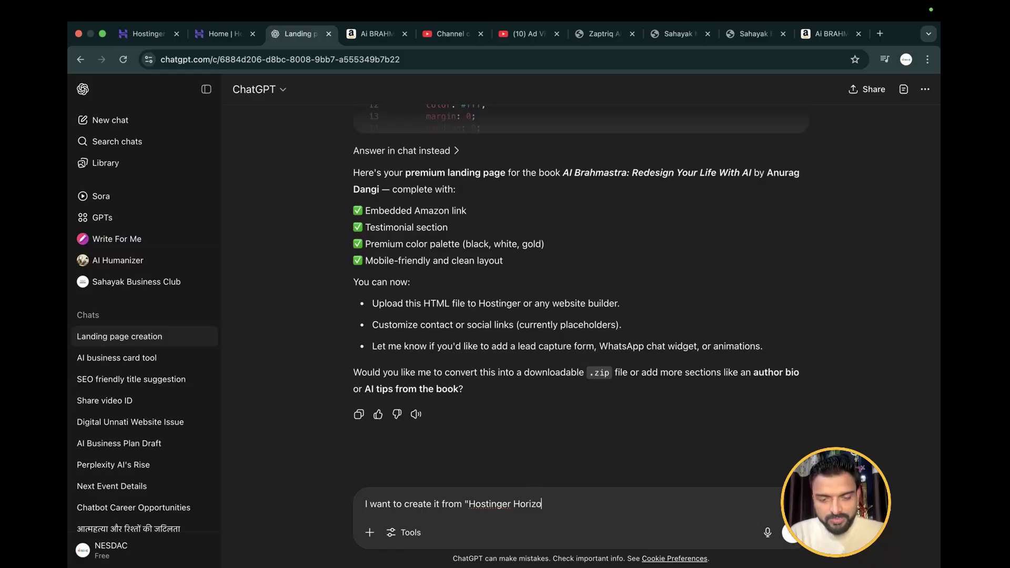
text(n" so pl)
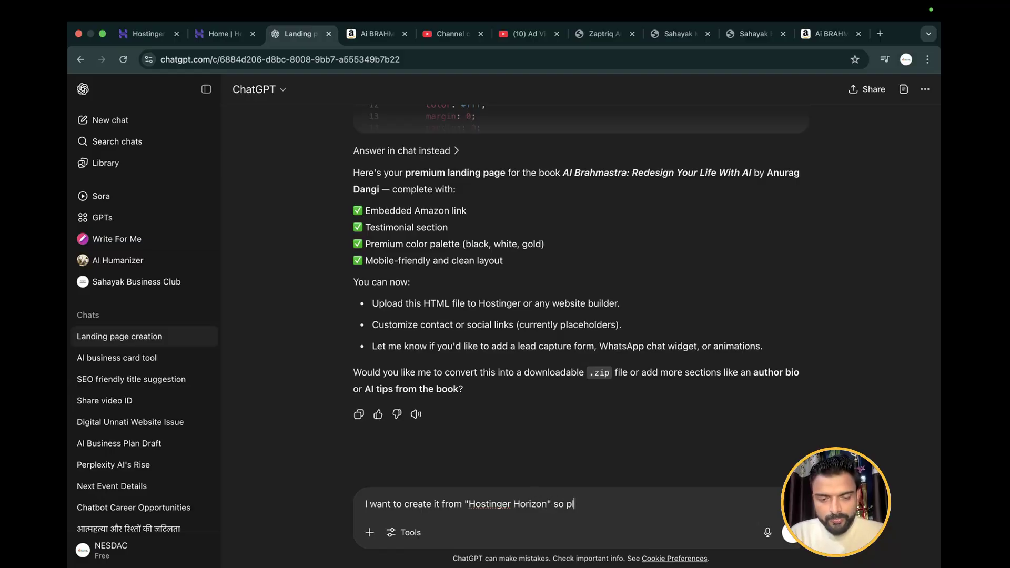
text(ease share t)
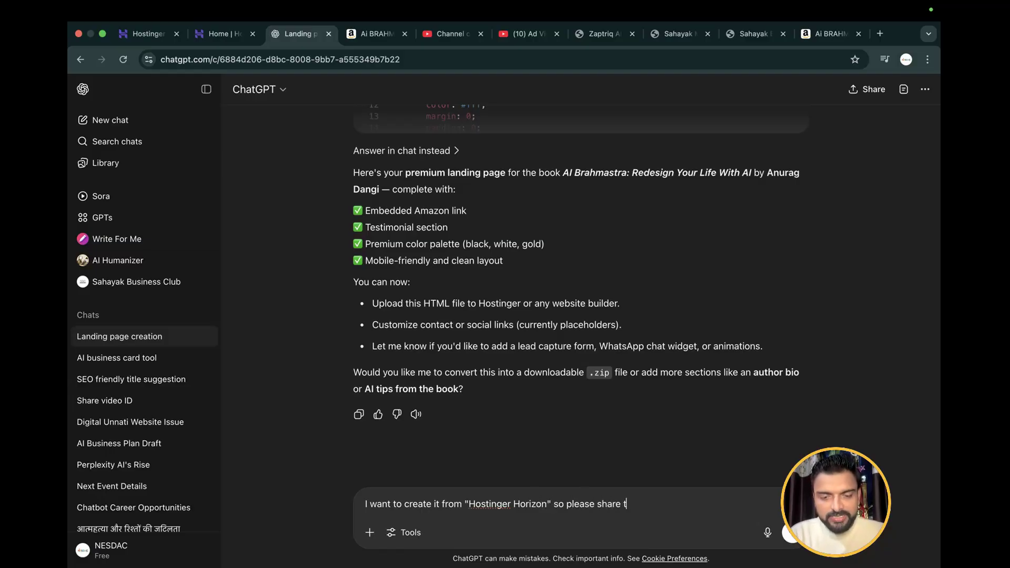
text(he prompt)
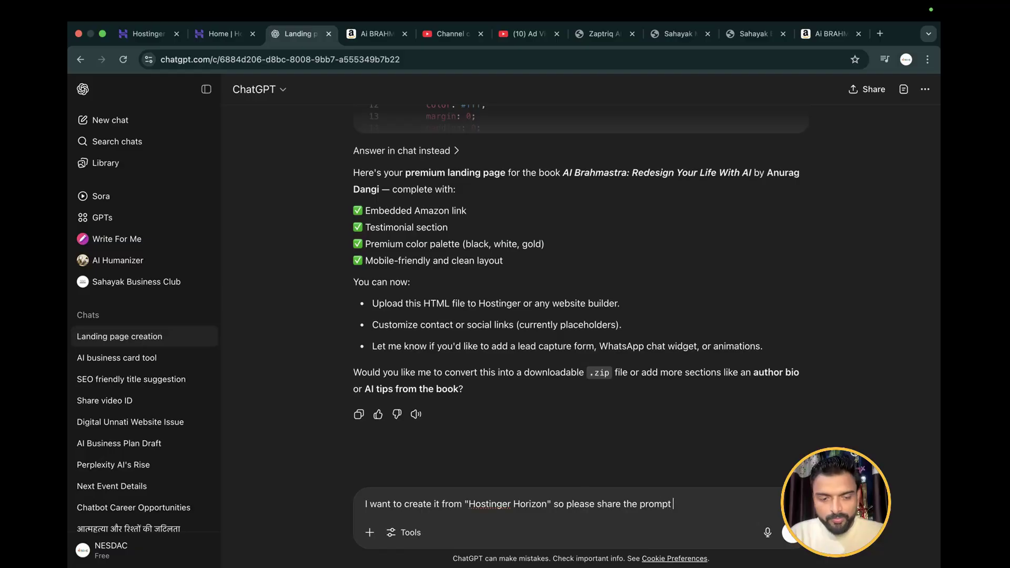
text( accord)
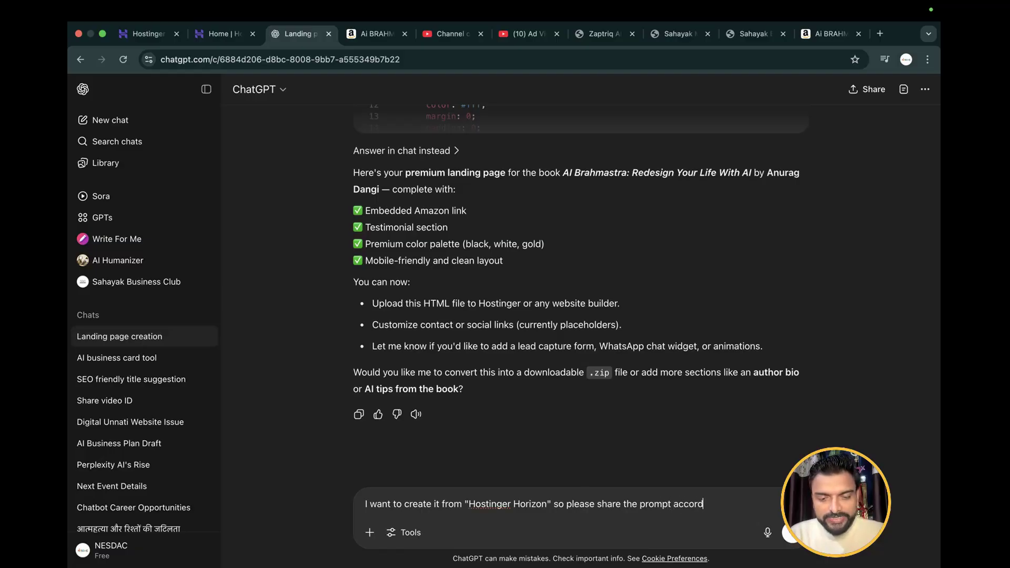
text(ingl;y)
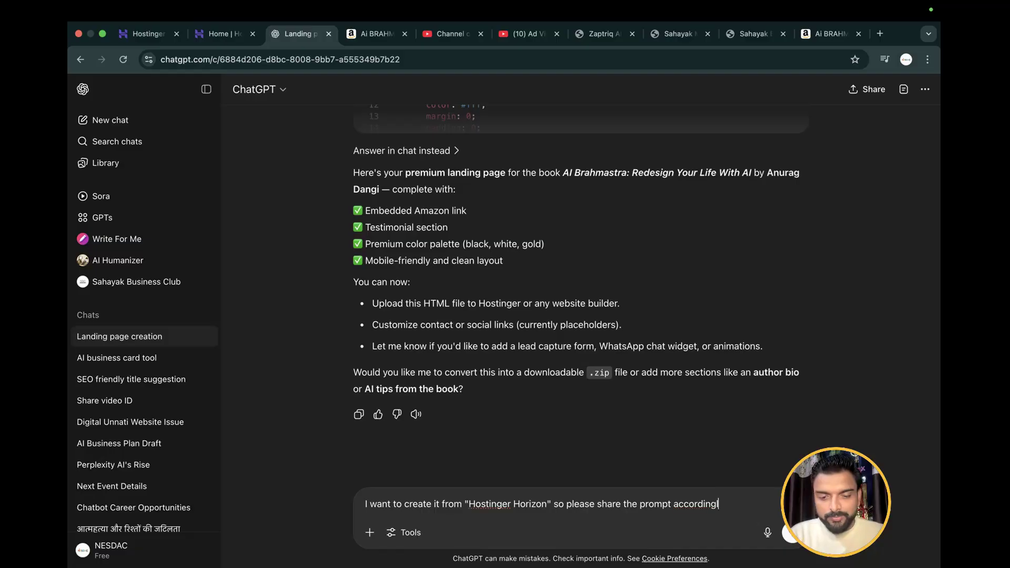
key(Return)
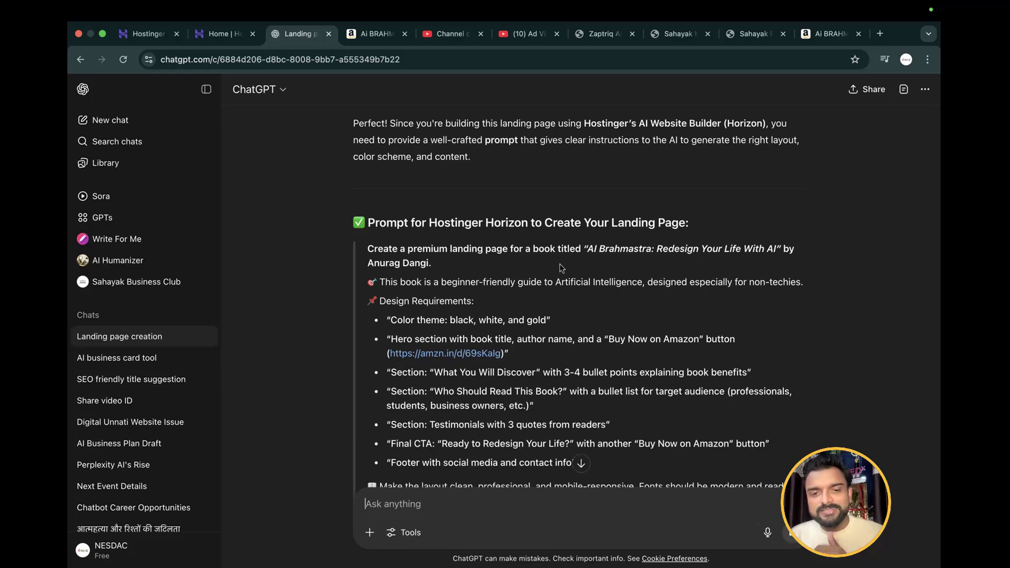
Copy the full Hostinger Horizon prompt from the reply, from "Create a premium landing page" through "feature highlights."
scroll(605, 305, down, 5)
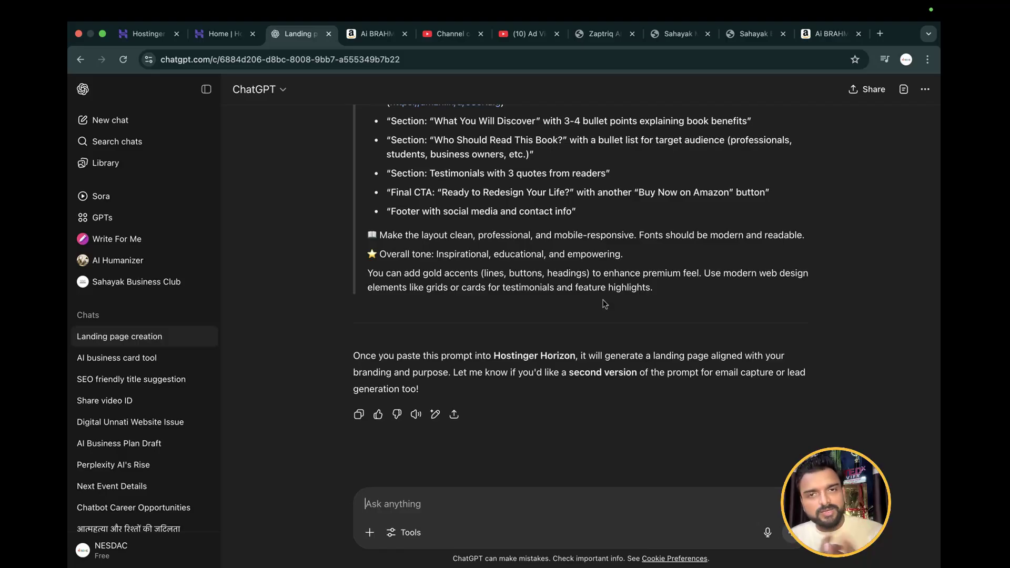
scroll(702, 318, up, 2)
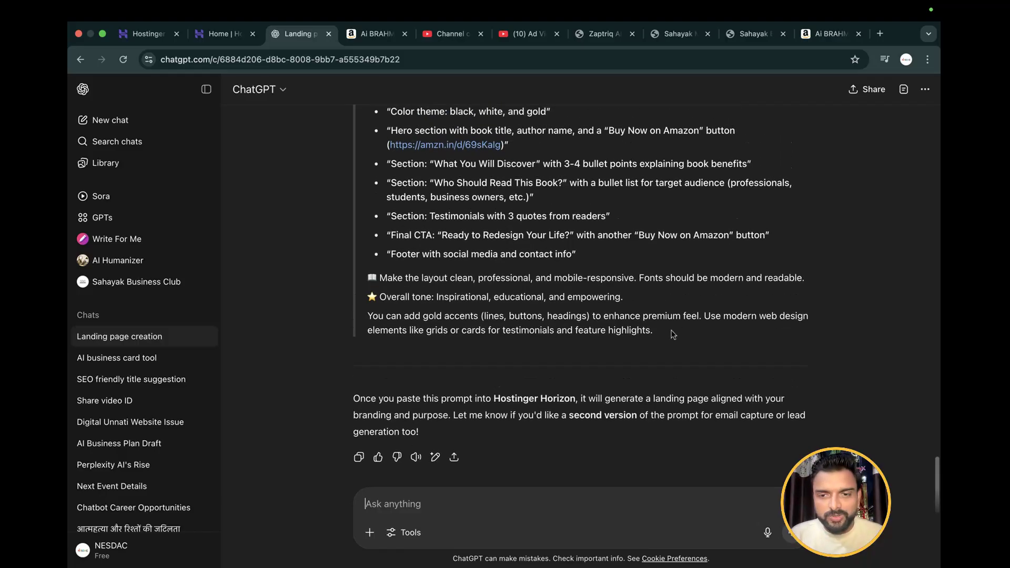
drag(629, 318, 405, 107)
drag(371, 294, 368, 268)
right_click(389, 269)
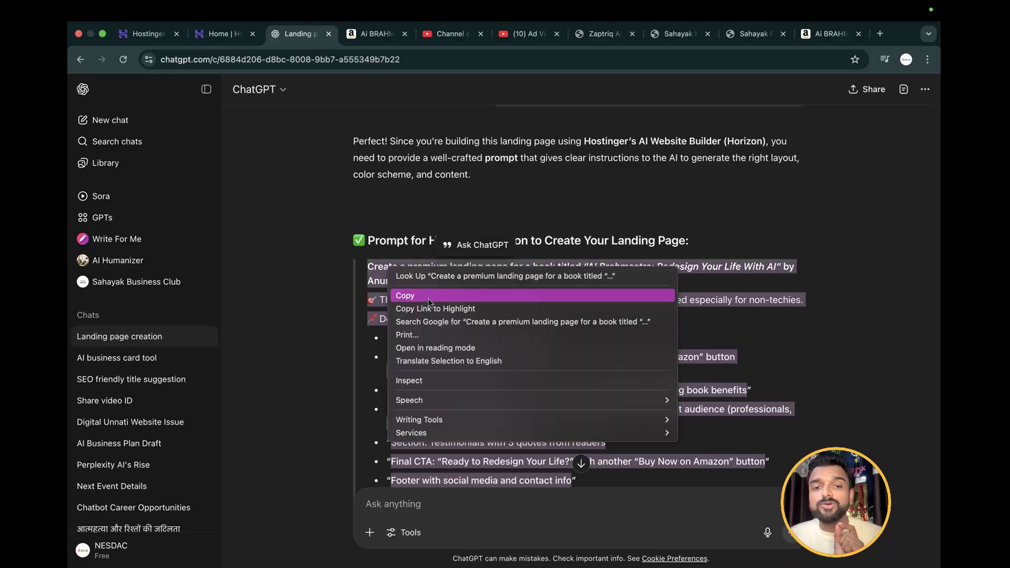
click(415, 294)
scroll(427, 297, down, 1)
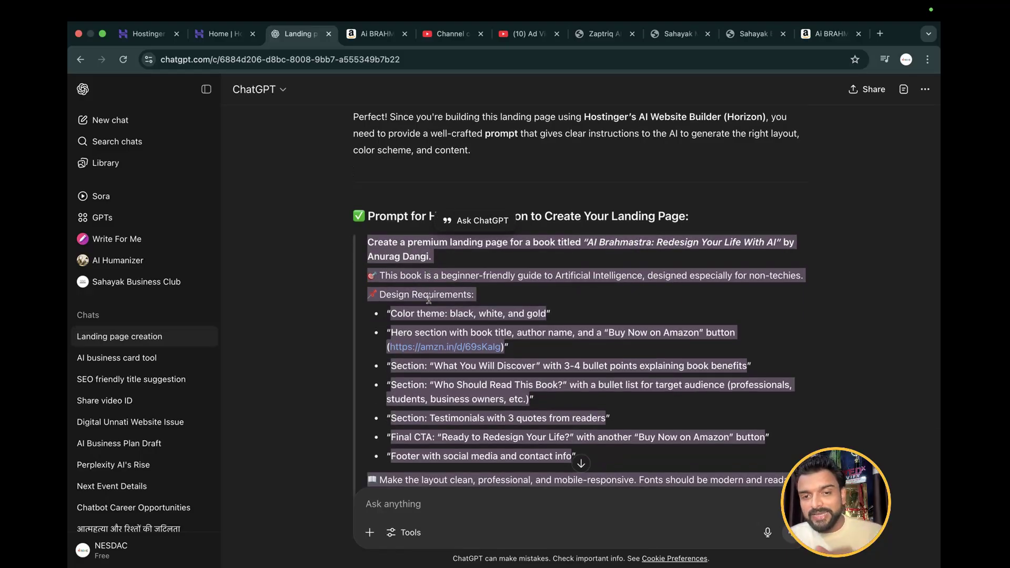
scroll(429, 298, down, 5)
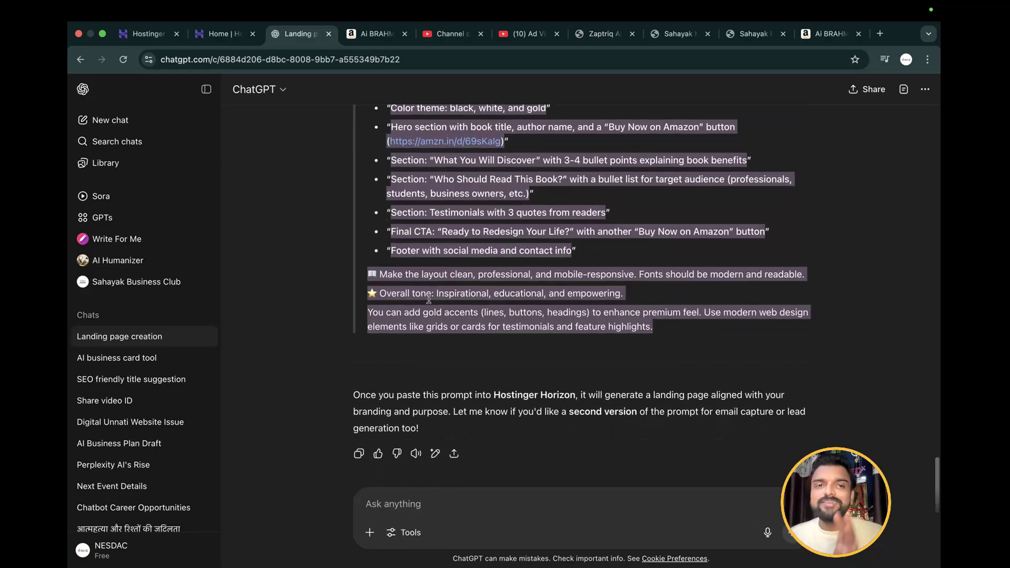
scroll(429, 302, up, 8)
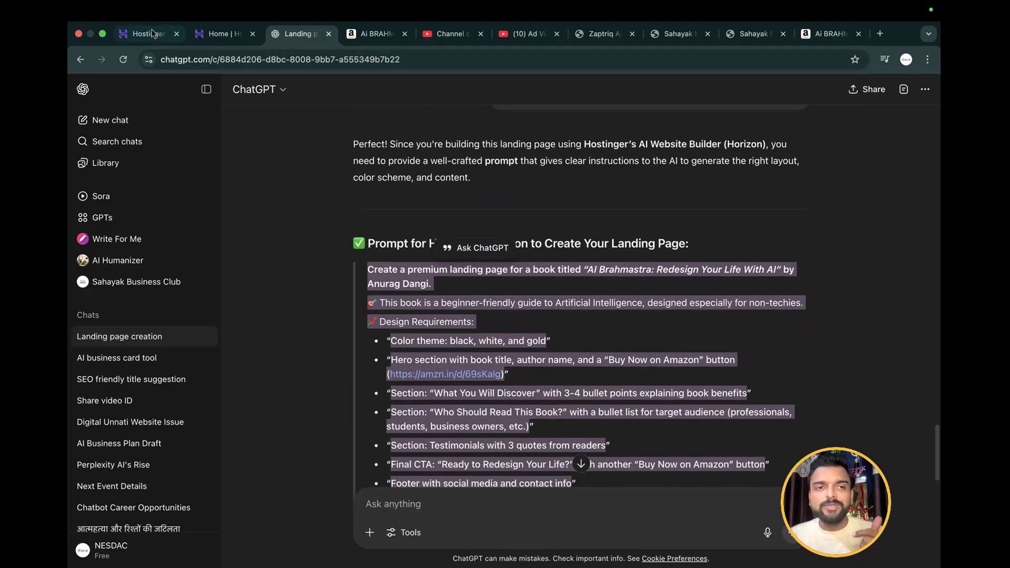
Switch to Hostinger, enter the account dashboard and add a new Horizons project under Premium Web Hosting
click(142, 33)
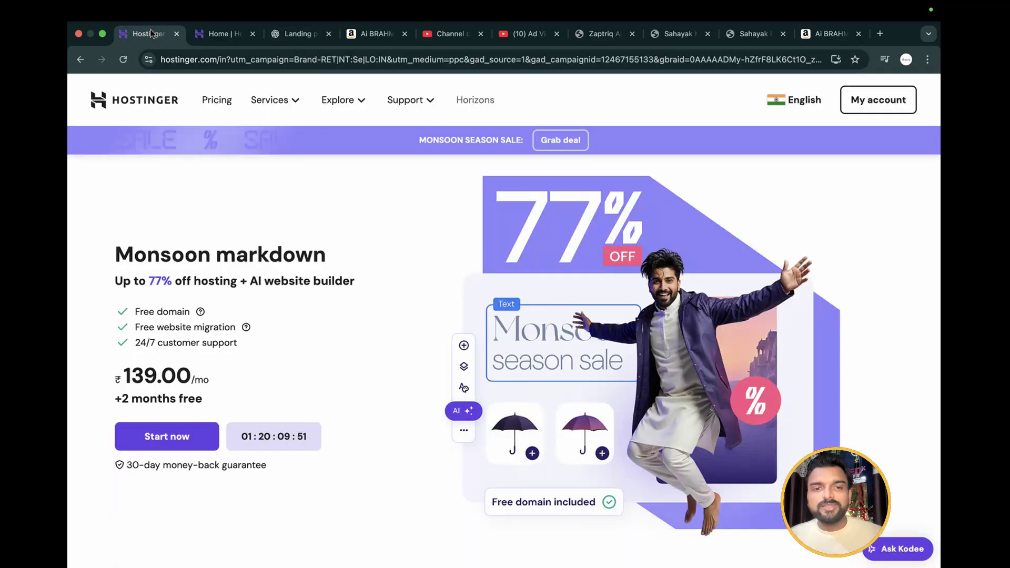
click(867, 101)
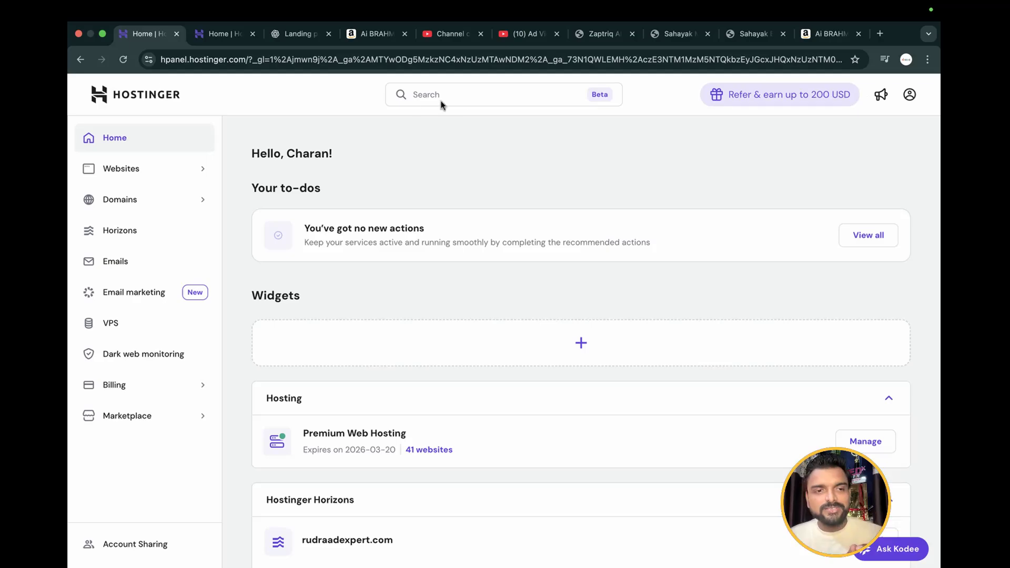
click(134, 232)
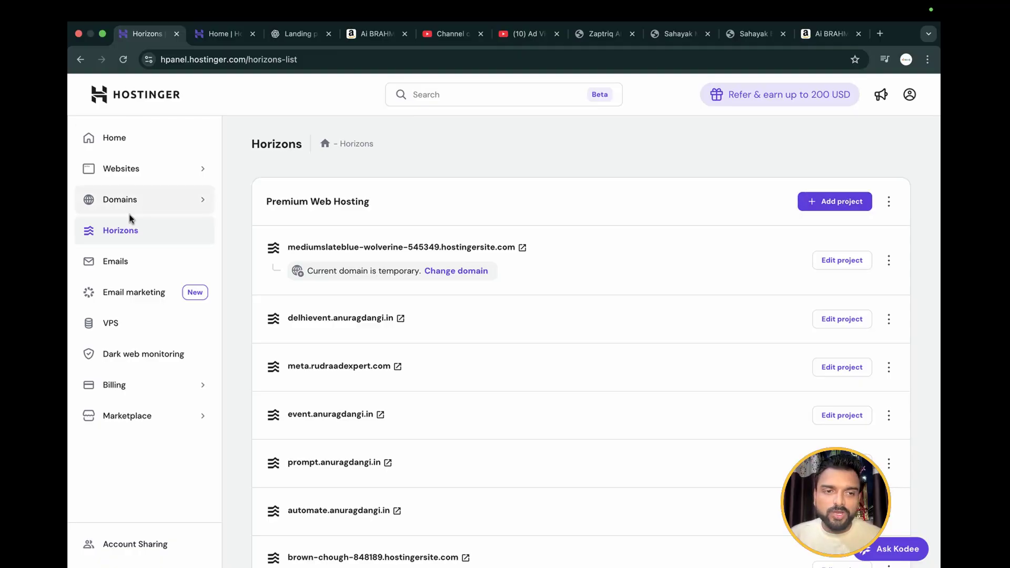
click(837, 202)
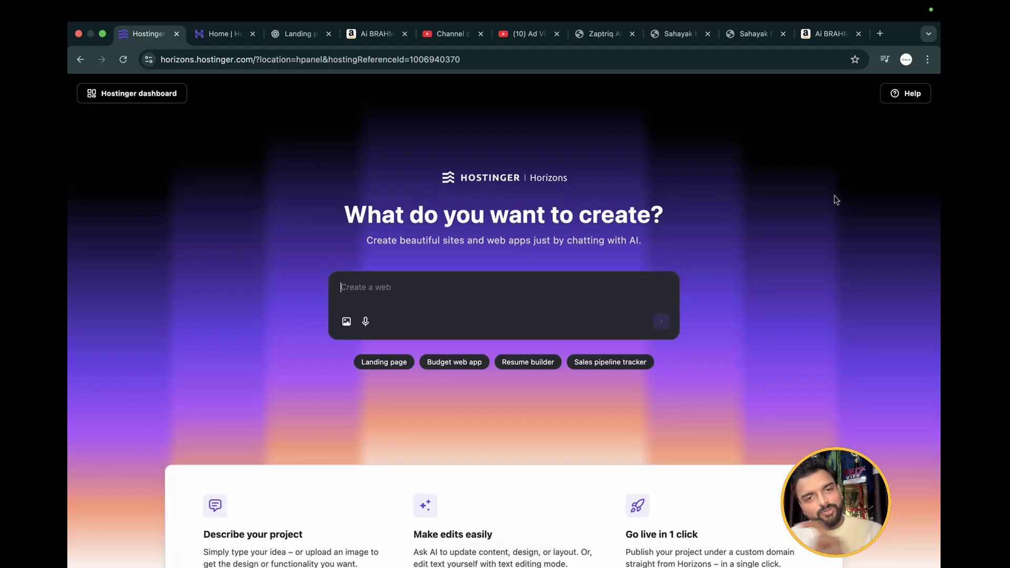
Paste the copied landing page prompt into the Horizons project description and review its text
click(378, 287)
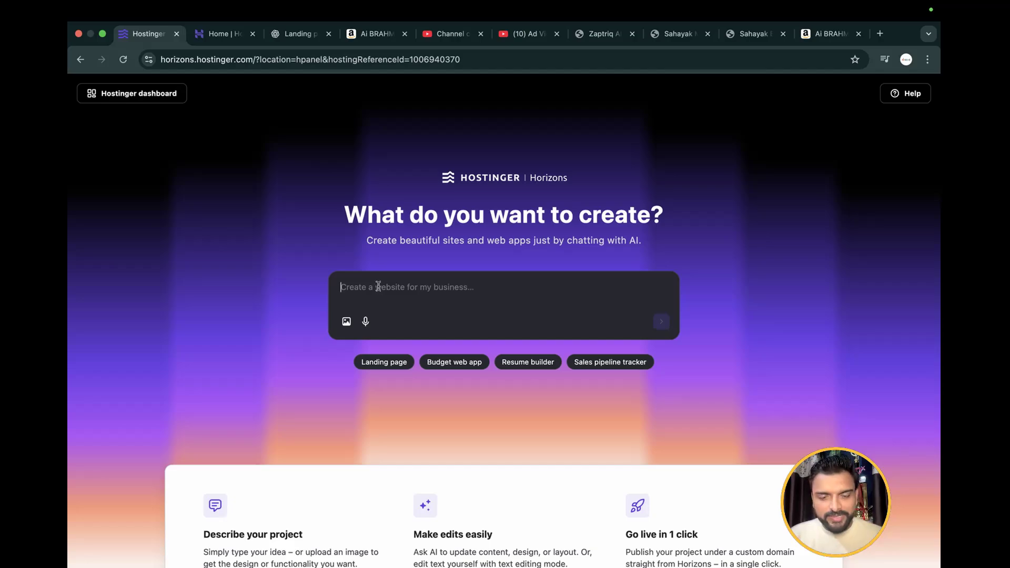
key(super+v)
scroll(417, 317, up, 5)
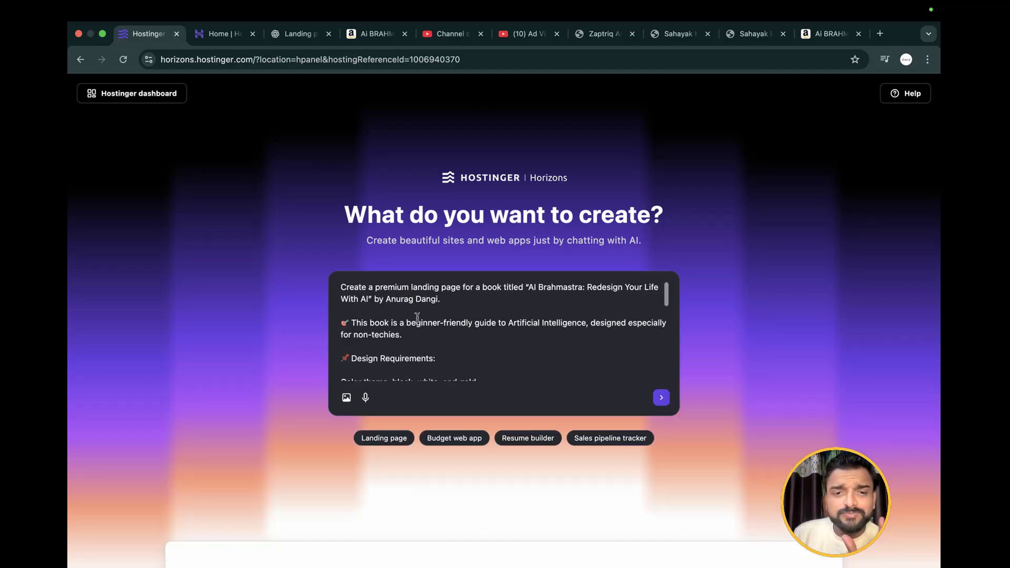
scroll(417, 317, down, 5)
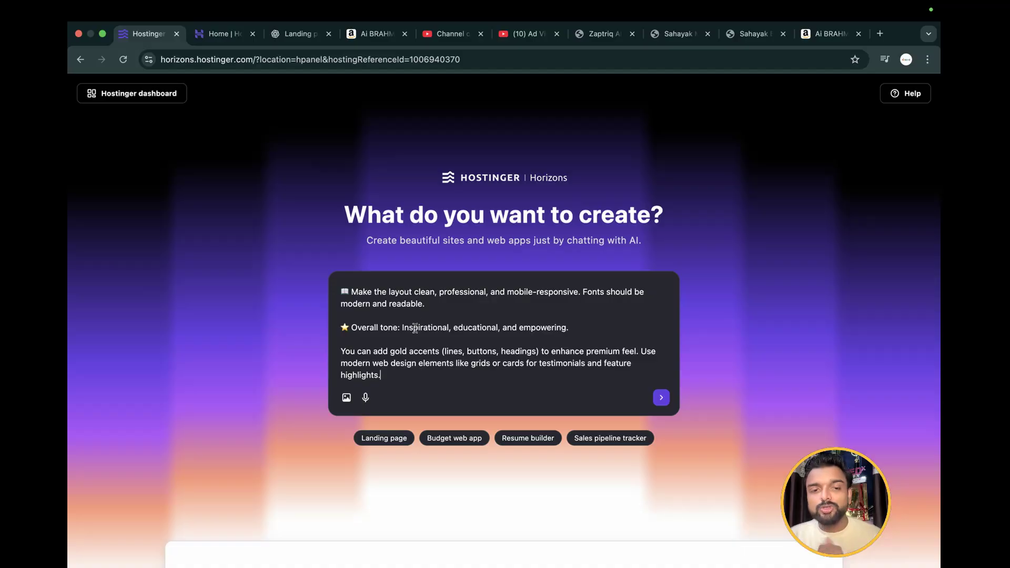
scroll(417, 321, up, 3)
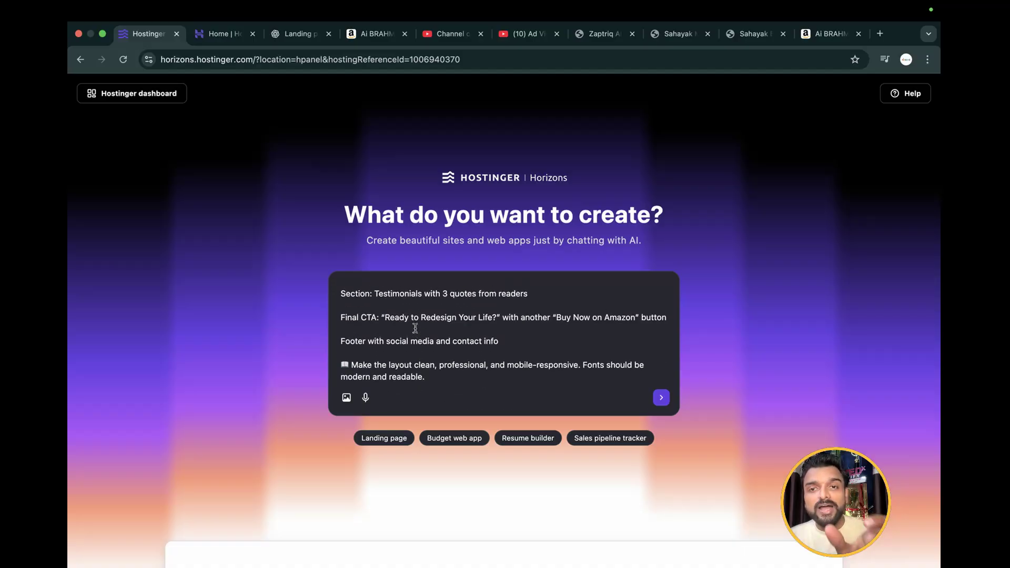
scroll(416, 328, down, 3)
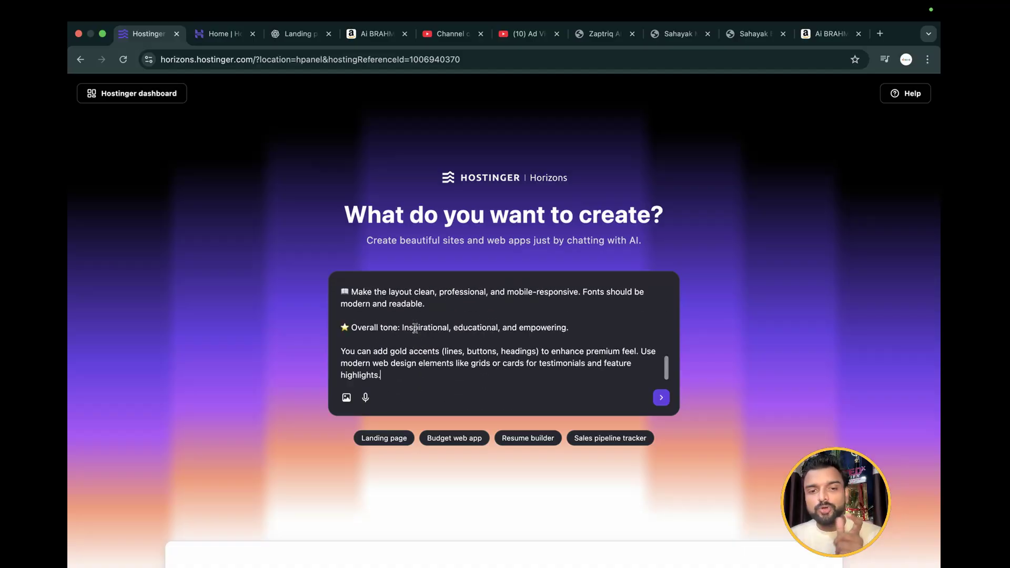
Attach the book mockup image 1752637875.jpg from the Downloads folder to the project description
click(347, 397)
scroll(567, 333, down, 5)
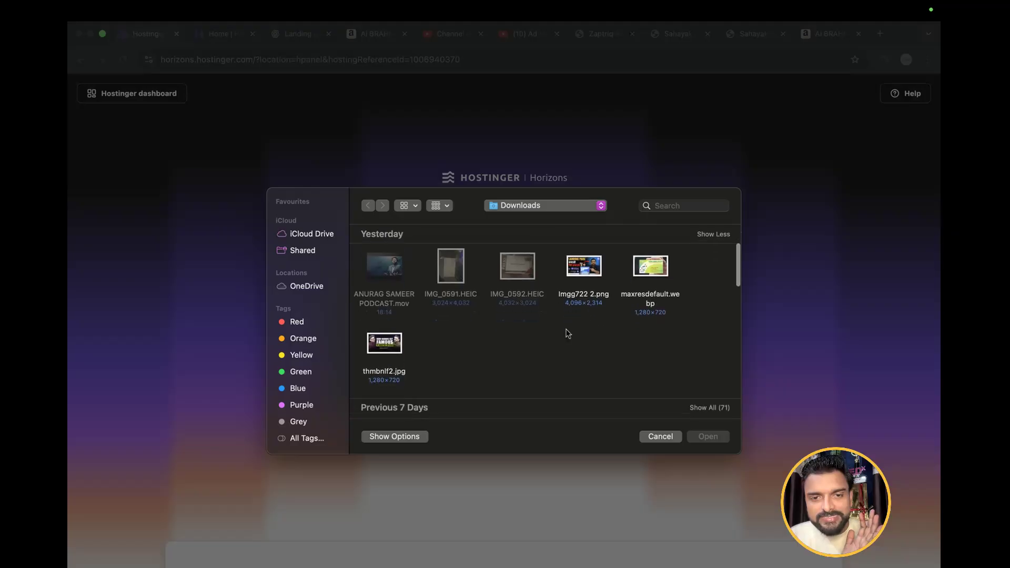
scroll(567, 333, down, 10)
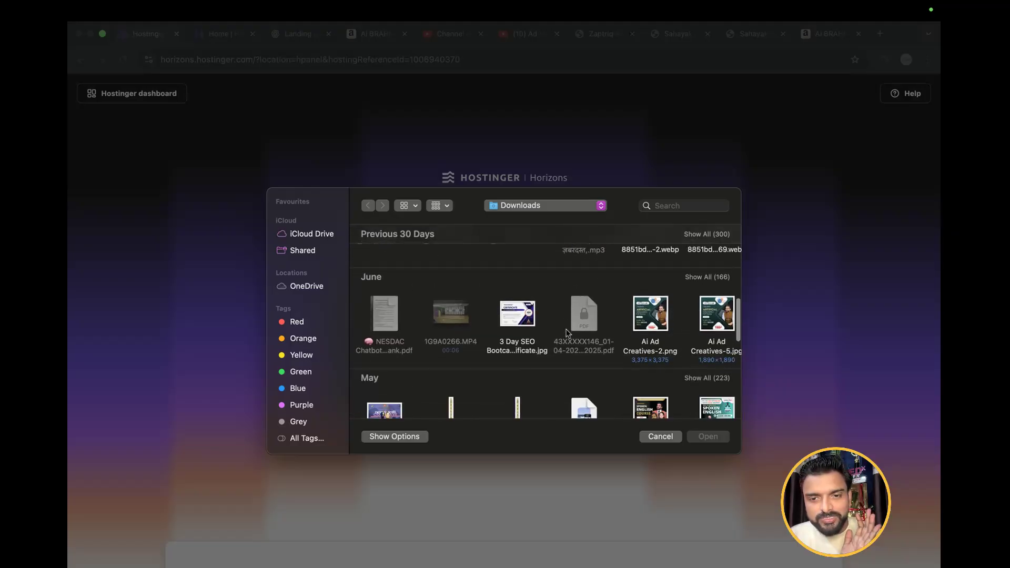
scroll(567, 333, down, 10)
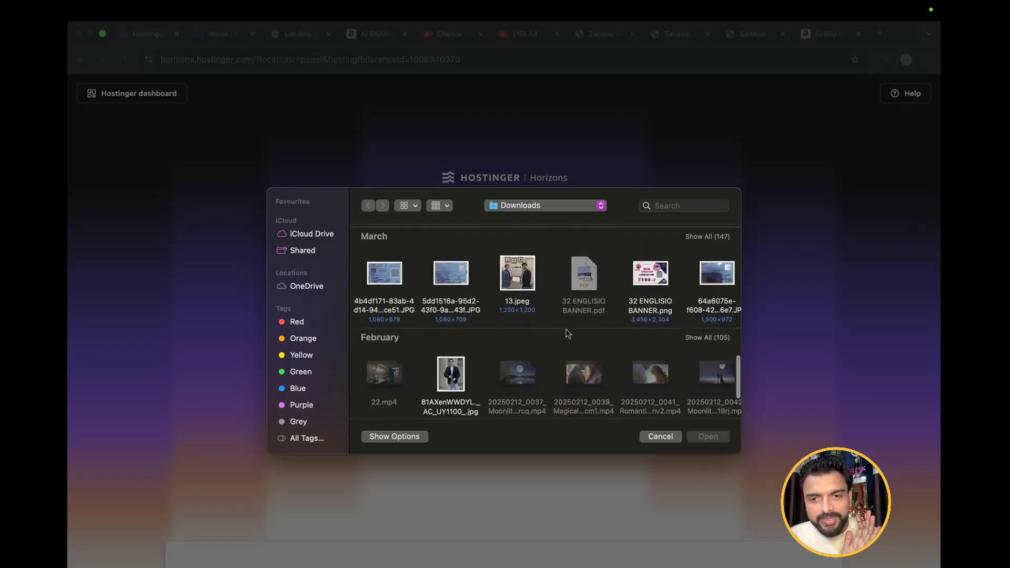
scroll(567, 333, up, 10)
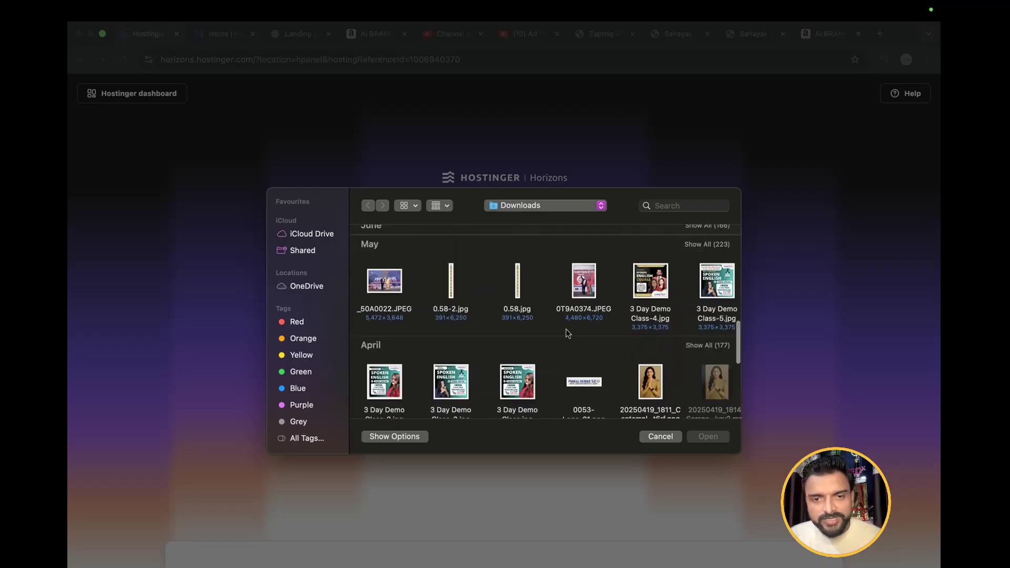
scroll(567, 333, up, 3)
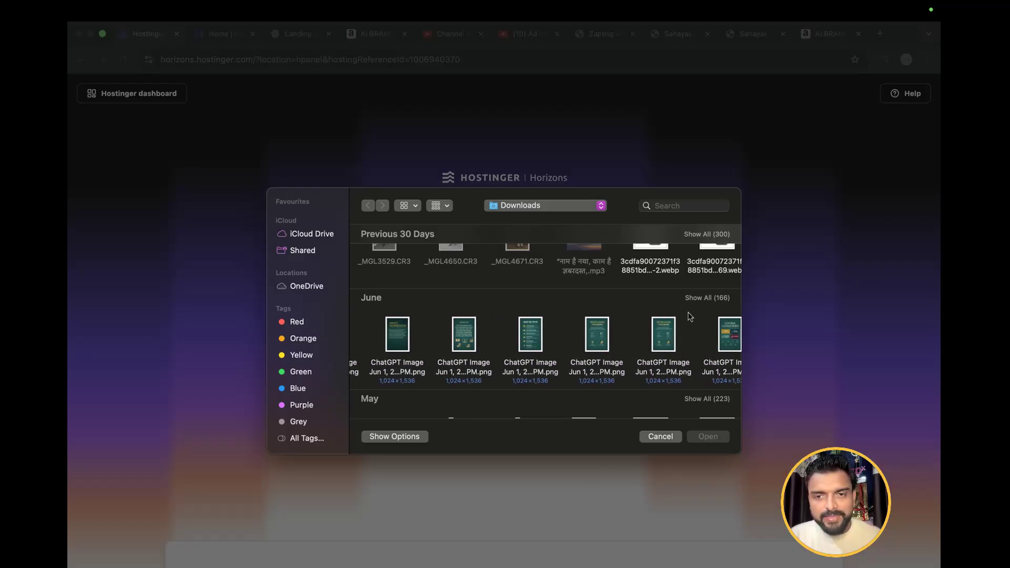
scroll(690, 317, up, 3)
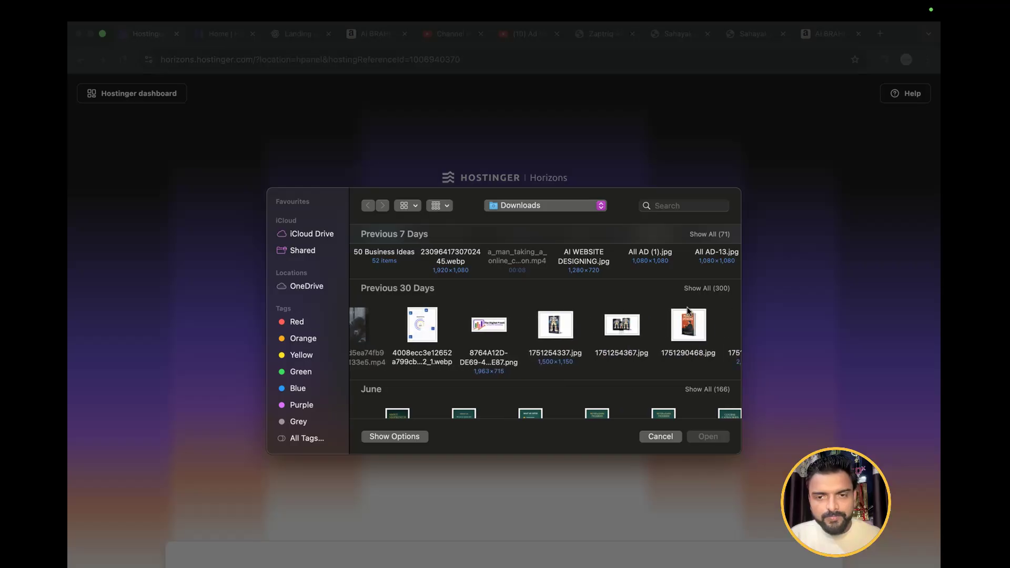
scroll(689, 311, up, 1)
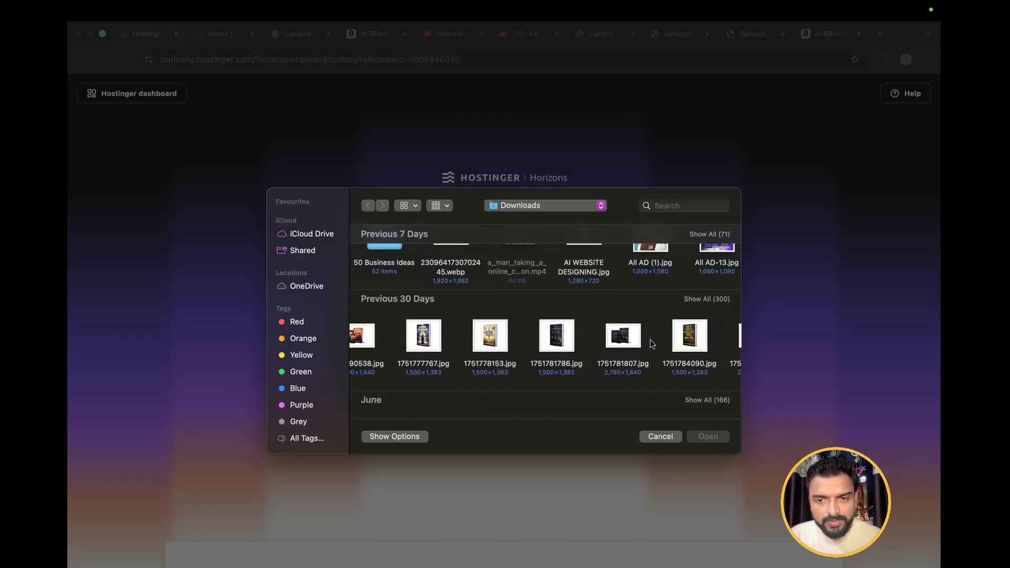
scroll(653, 344, right, 5)
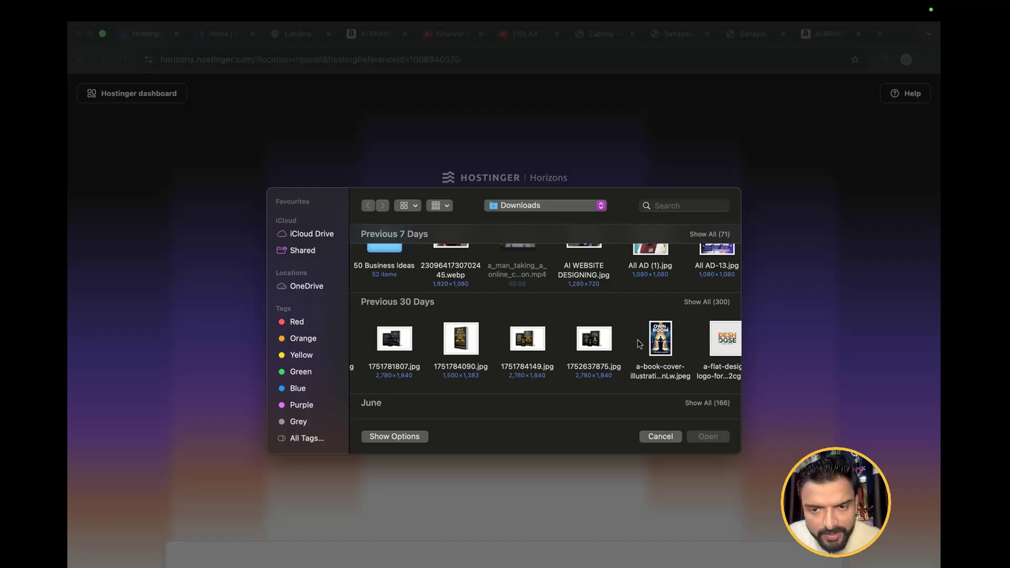
click(579, 342)
double_click(579, 342)
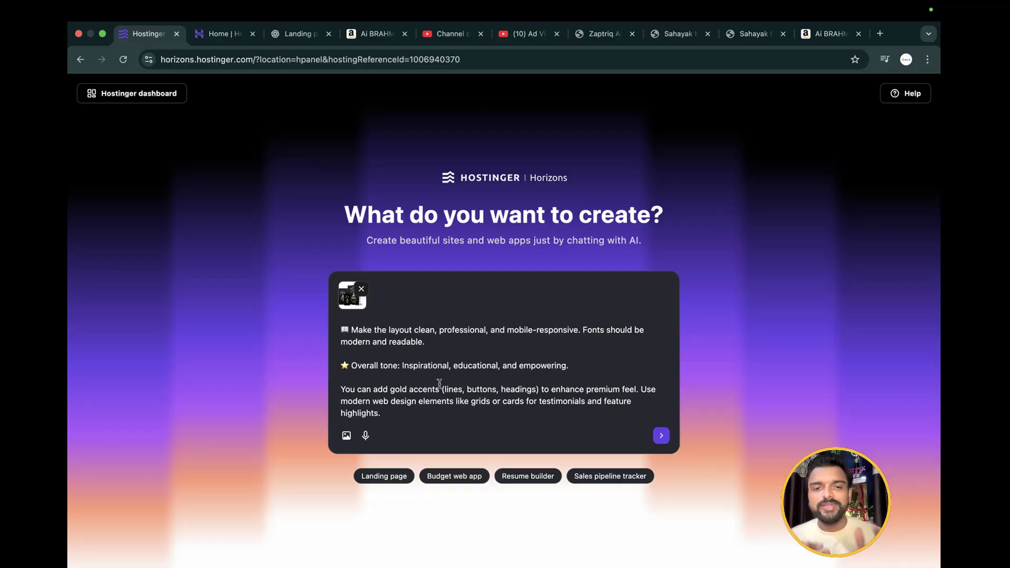
Append "Must embed my shared image of the book, where it is needed." after a blank line at the end of the prompt
scroll(440, 384, up, 10)
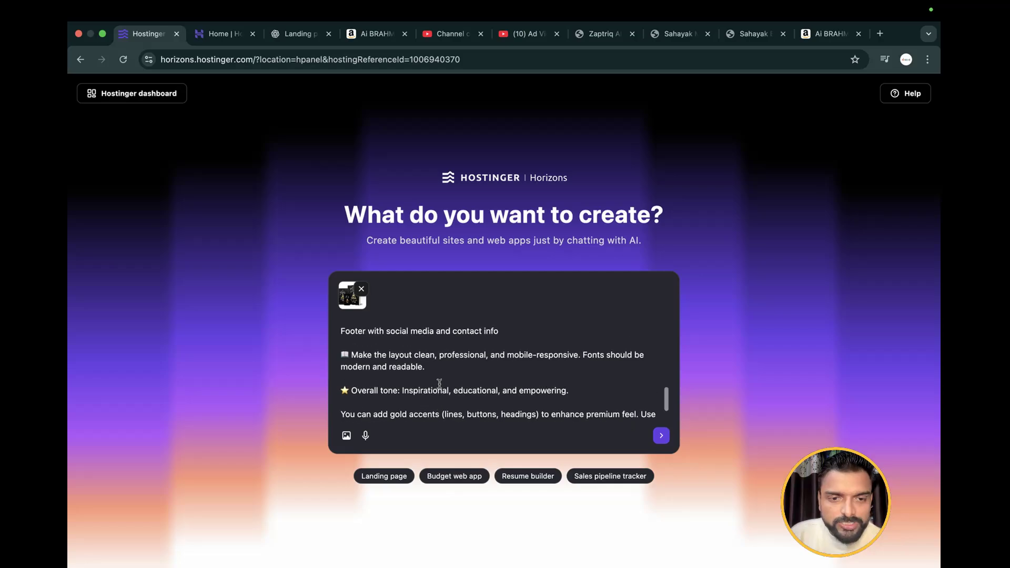
scroll(437, 386, up, 5)
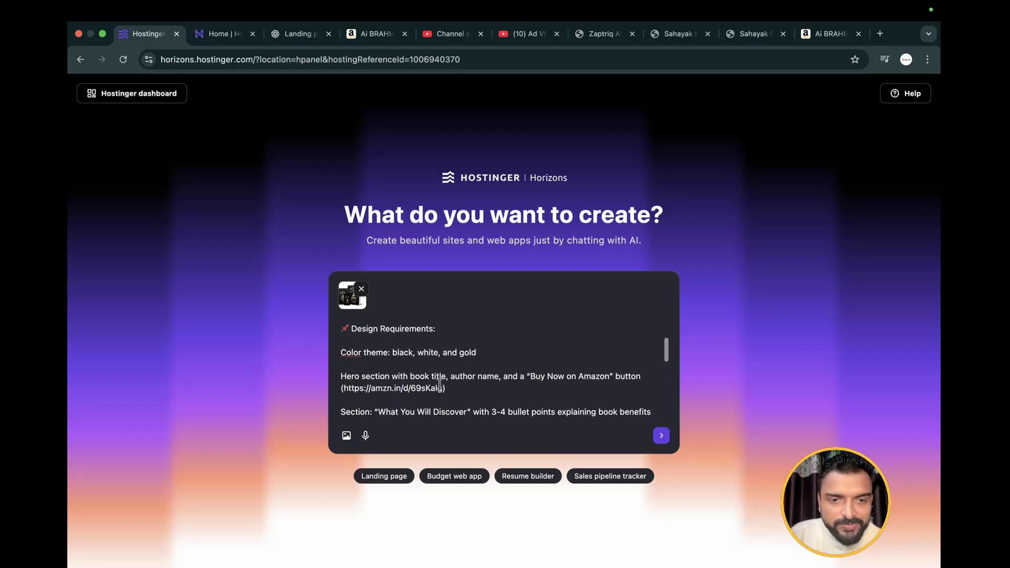
scroll(432, 386, down, 15)
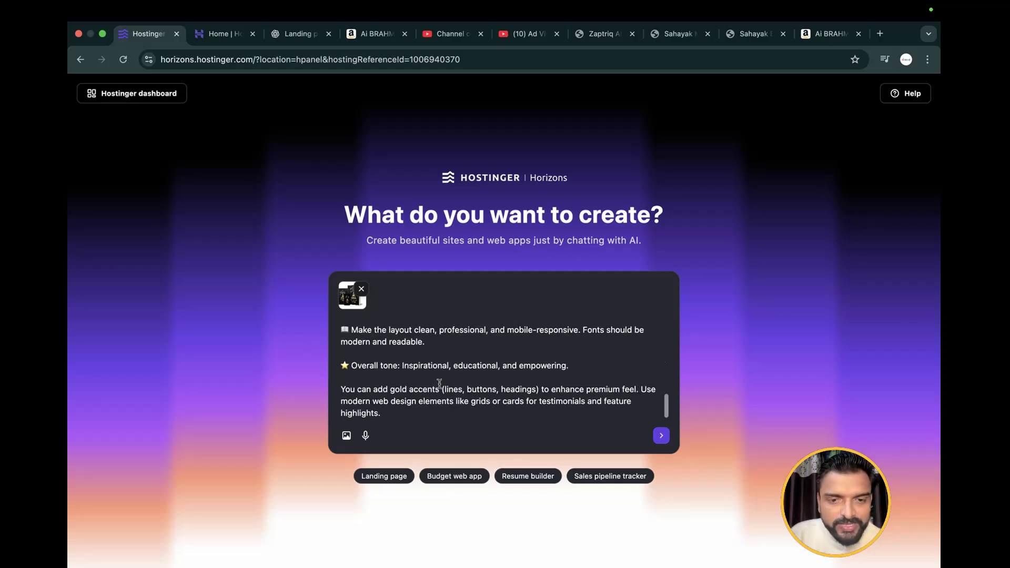
click(404, 417)
key(Return)
key(Return)
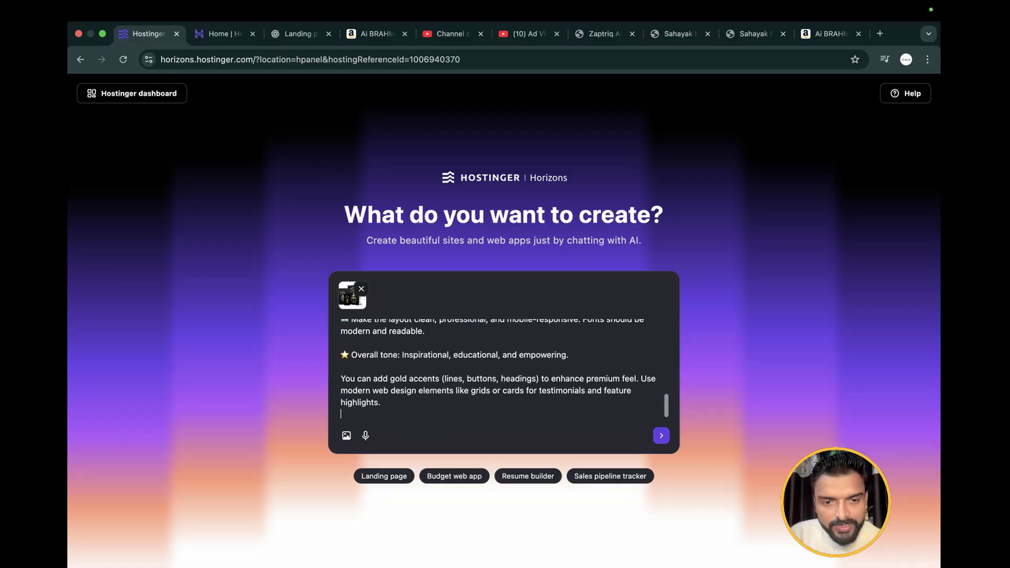
text(Must att)
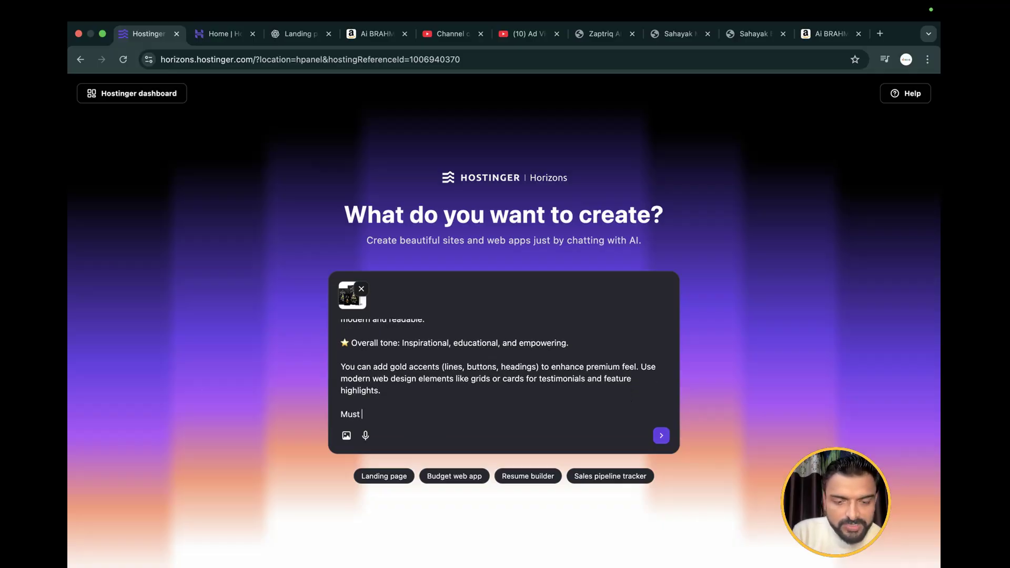
key(BackSpace)
key(BackSpace)
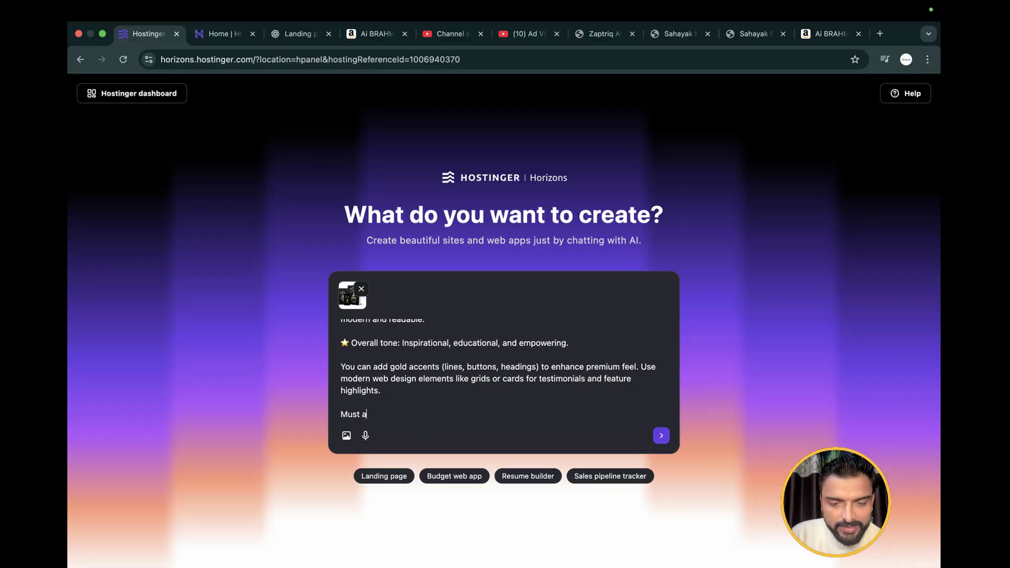
key(BackSpace)
text(embe)
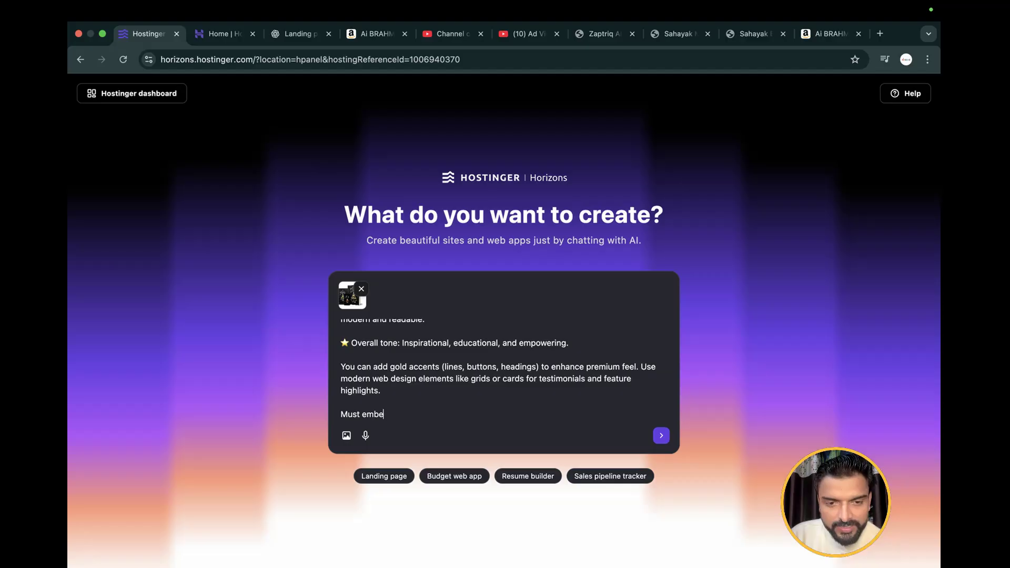
text(d my shared)
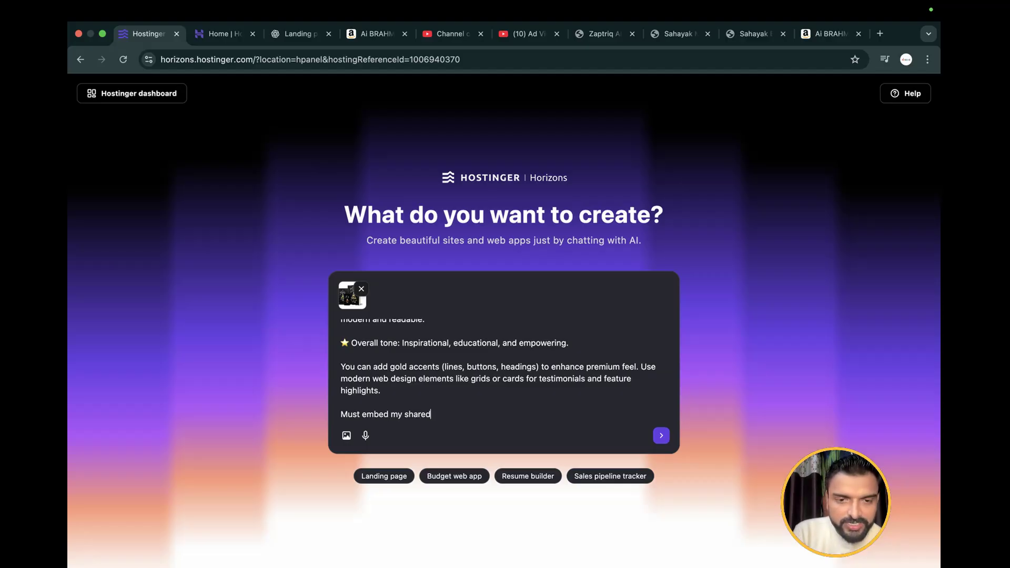
text( imag)
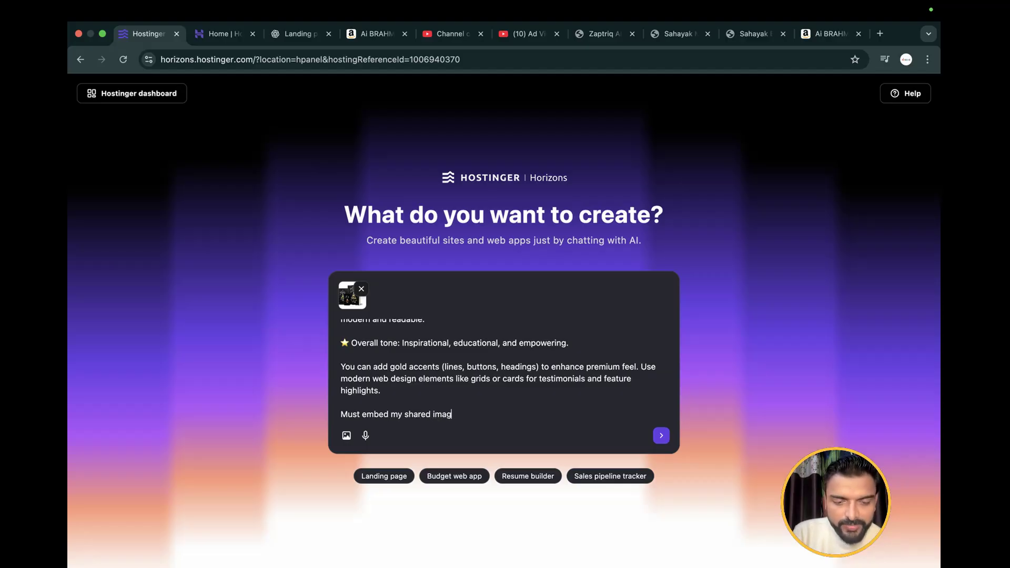
text(e of the b)
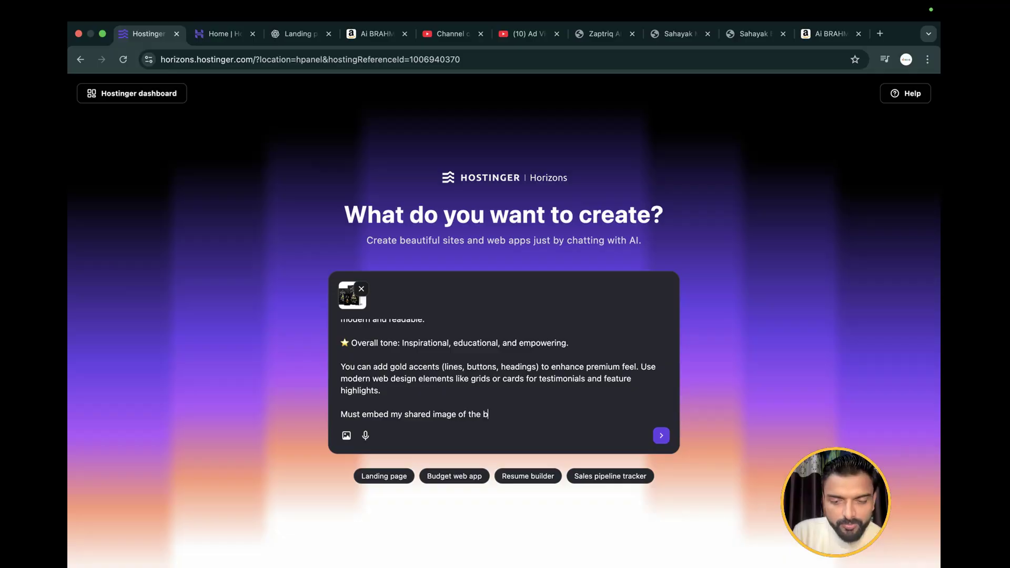
text(ook, where it is ne)
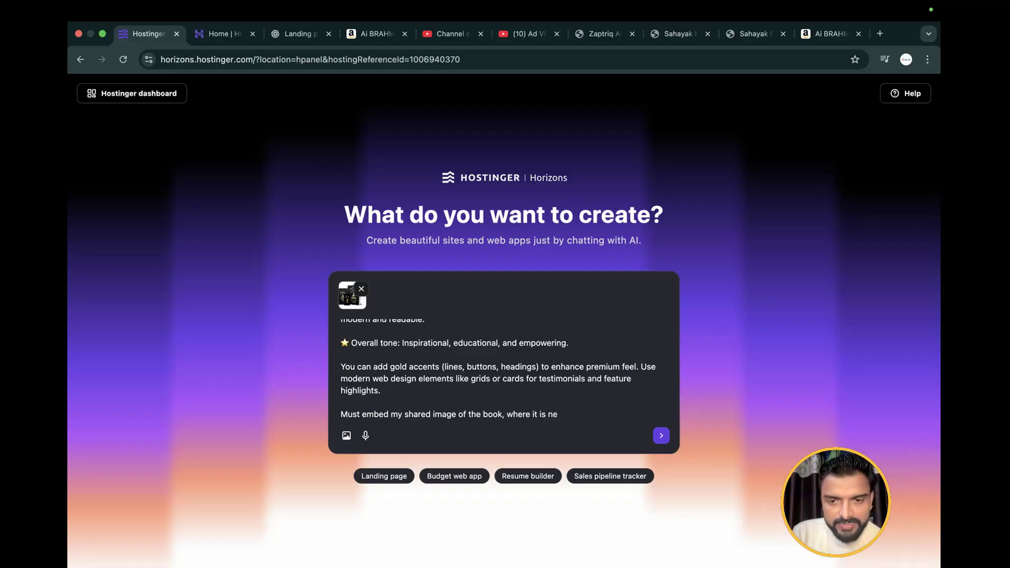
text(eded.)
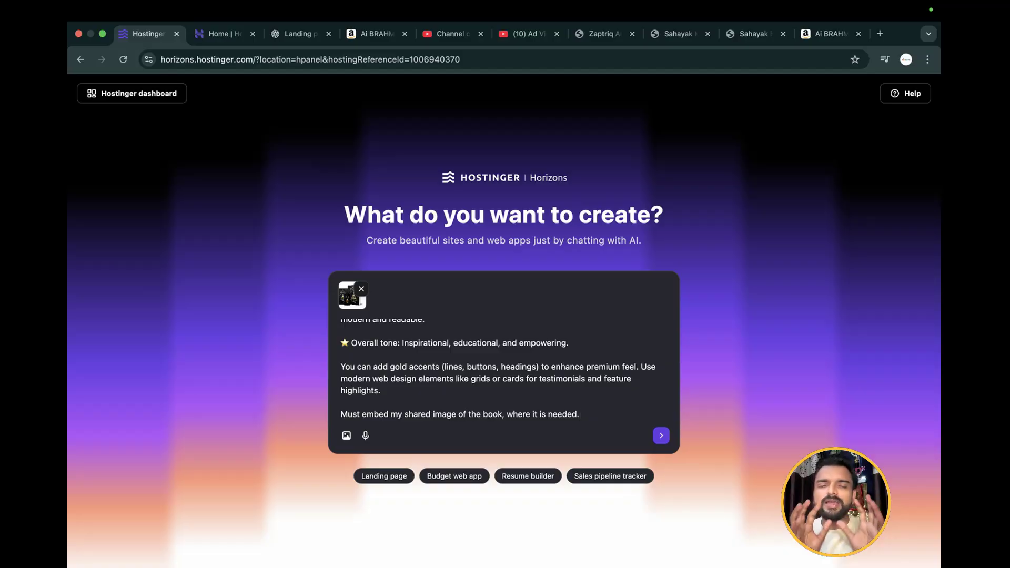
Add a new line to the end of the prompt reading "must add contact us section in footer :"
scroll(402, 390, up, 10)
scroll(402, 392, down, 10)
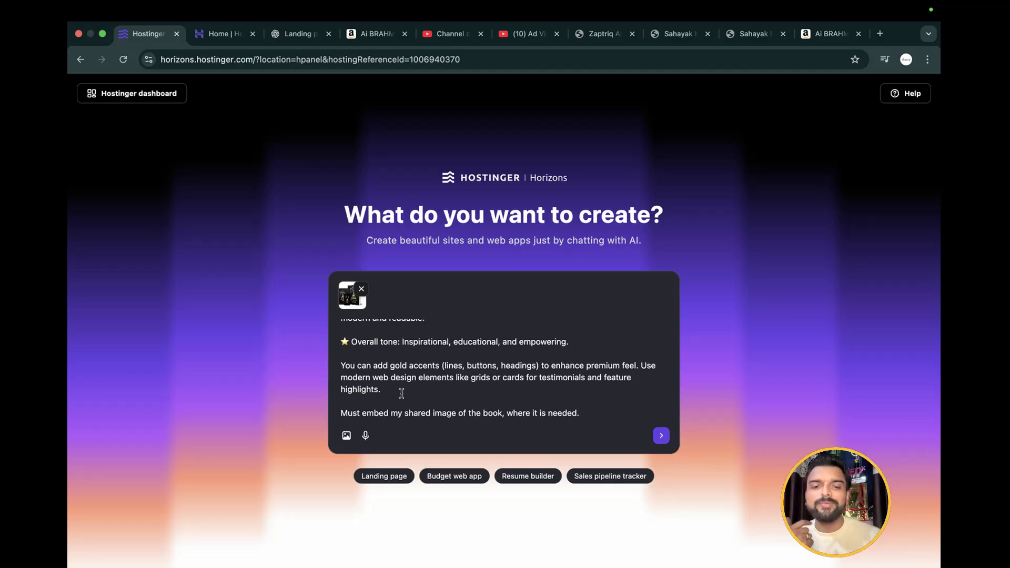
key(Return)
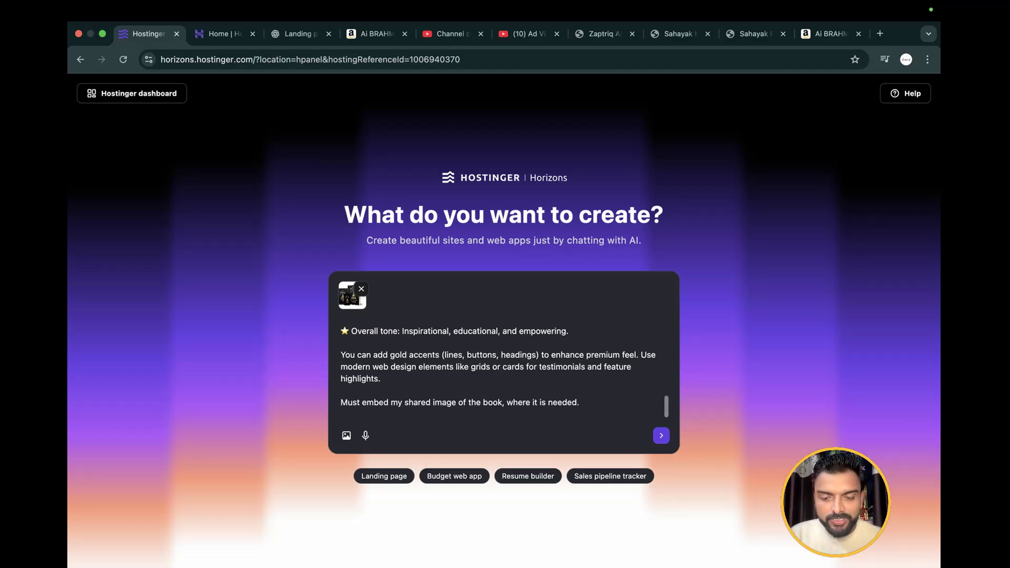
text(must ment)
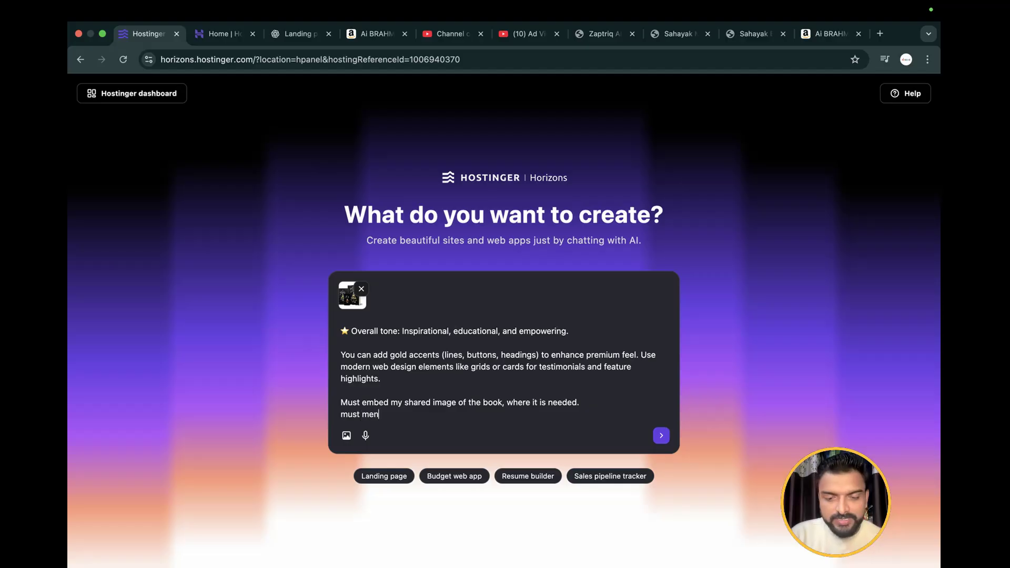
key(BackSpace)
key(BackSpace)
text(ad)
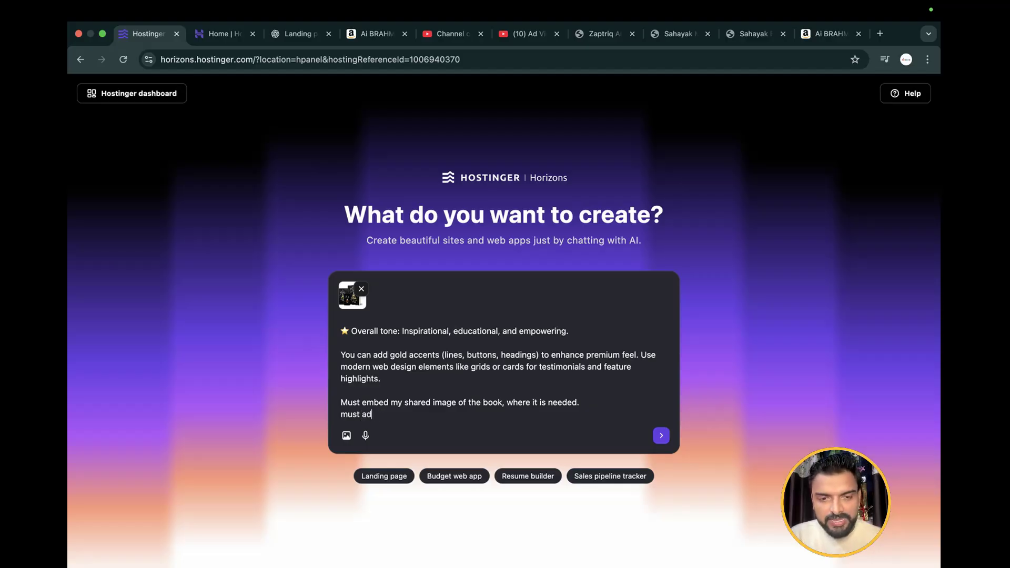
text(d contact us )
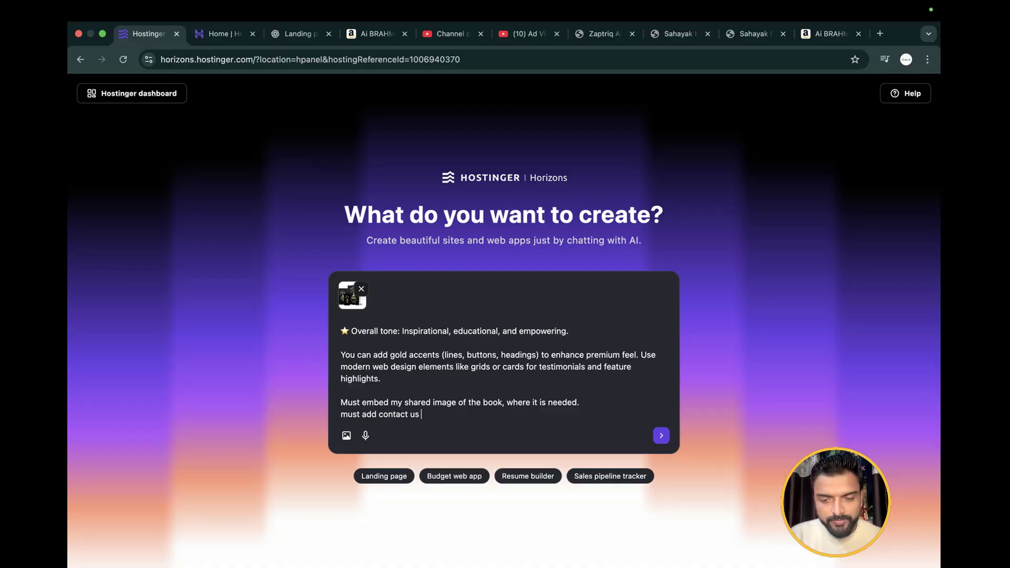
text(sect)
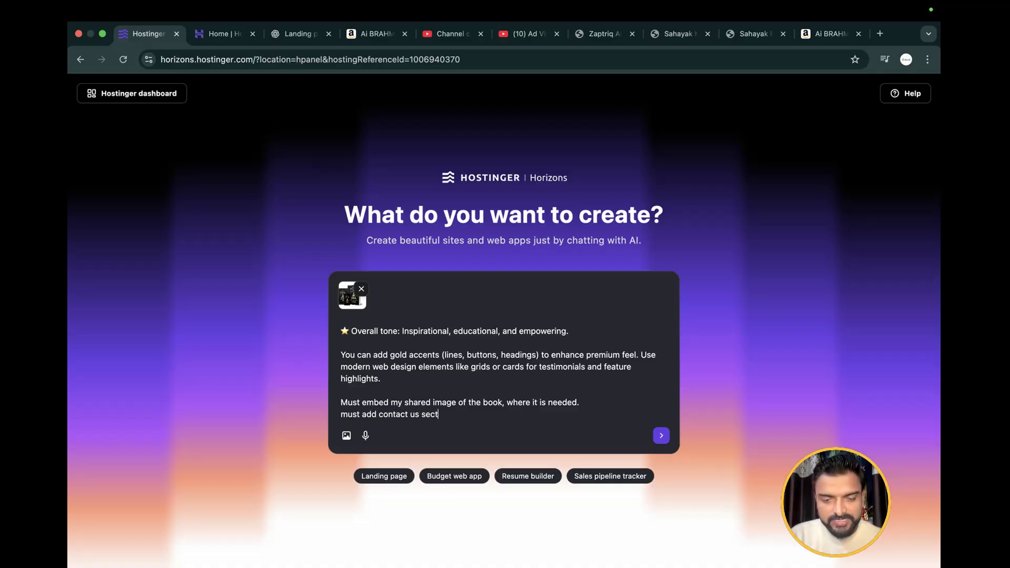
text(ion in ff)
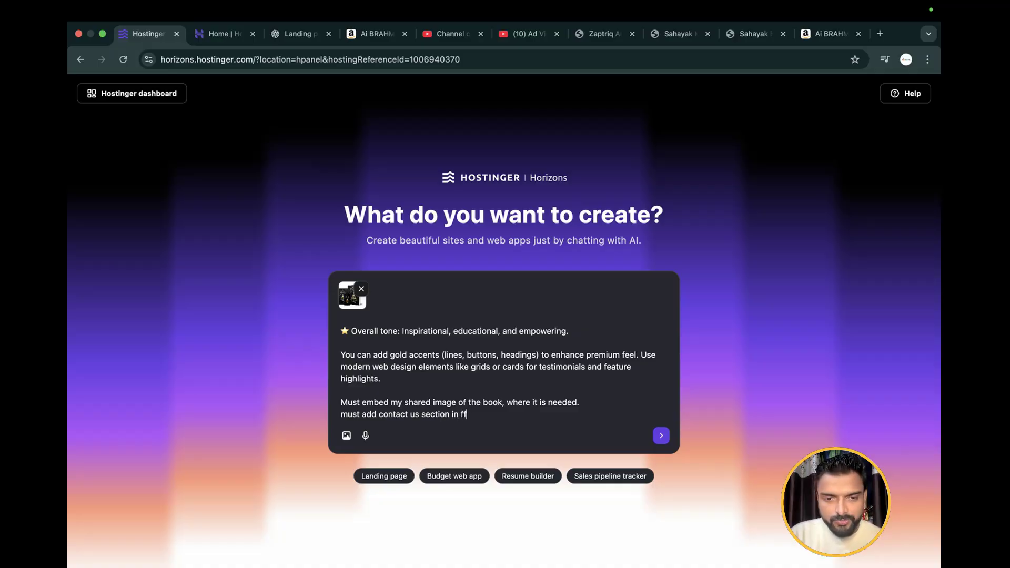
key(BackSpace)
text(ooter )
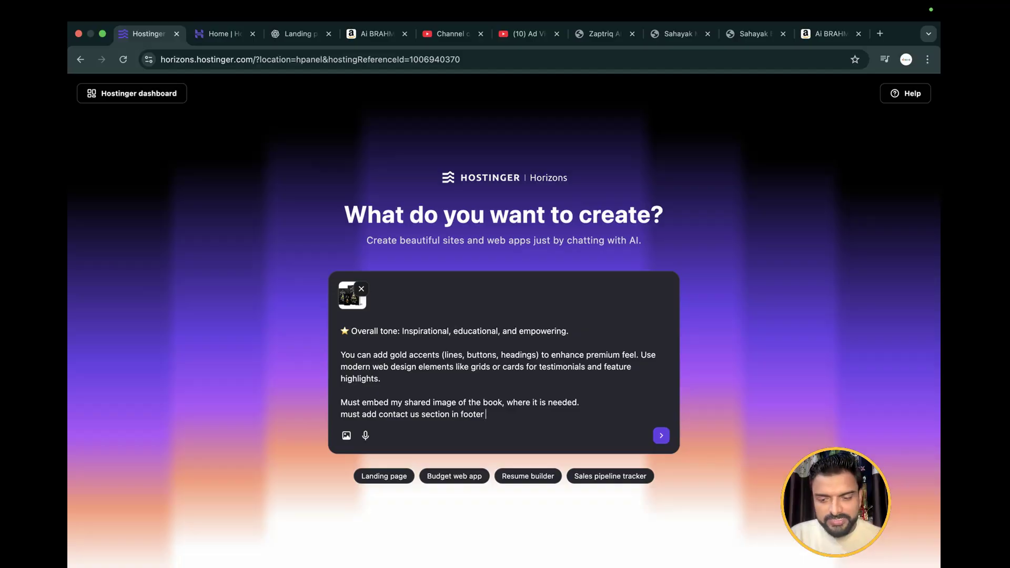
text(: mobi)
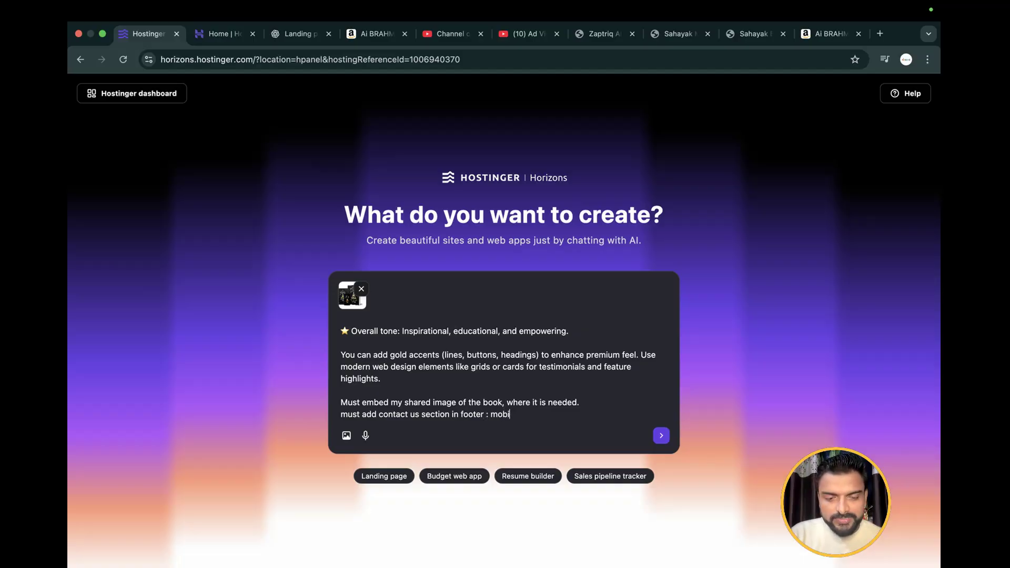
text(le no : )
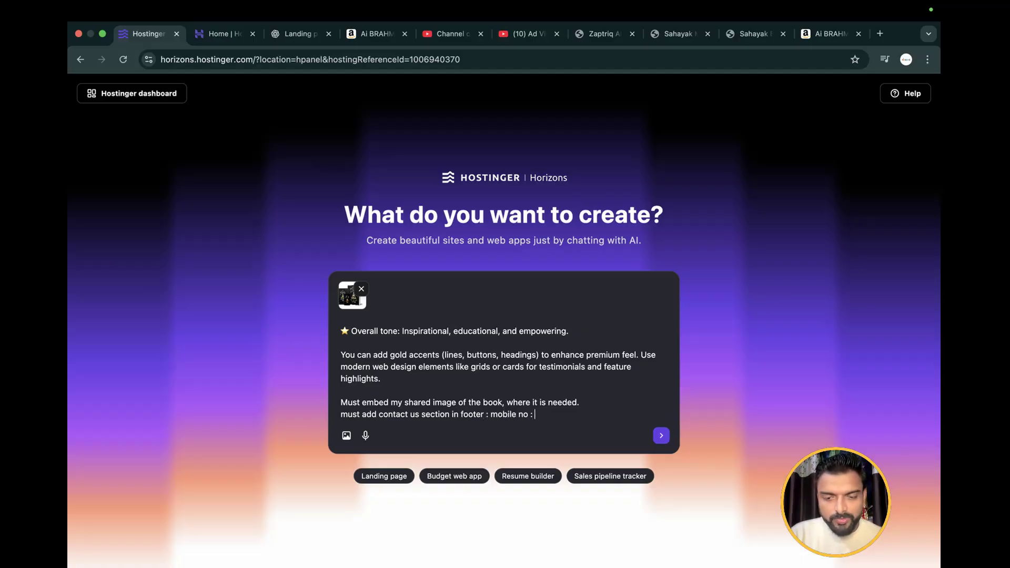
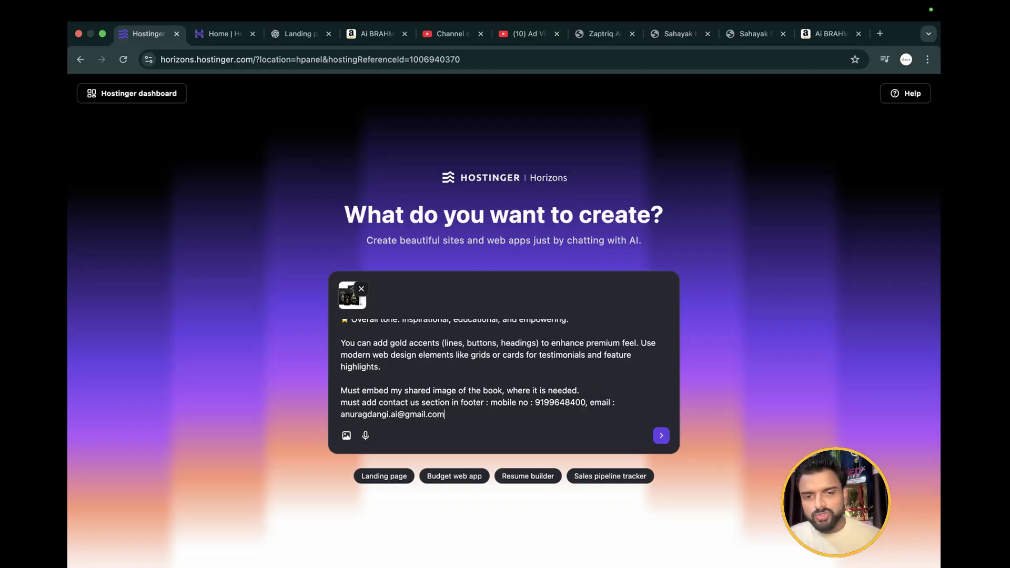
Check the end of the prompt and submit it with the attached book image to generate the landing page
scroll(423, 356, up, 5)
scroll(421, 352, down, 5)
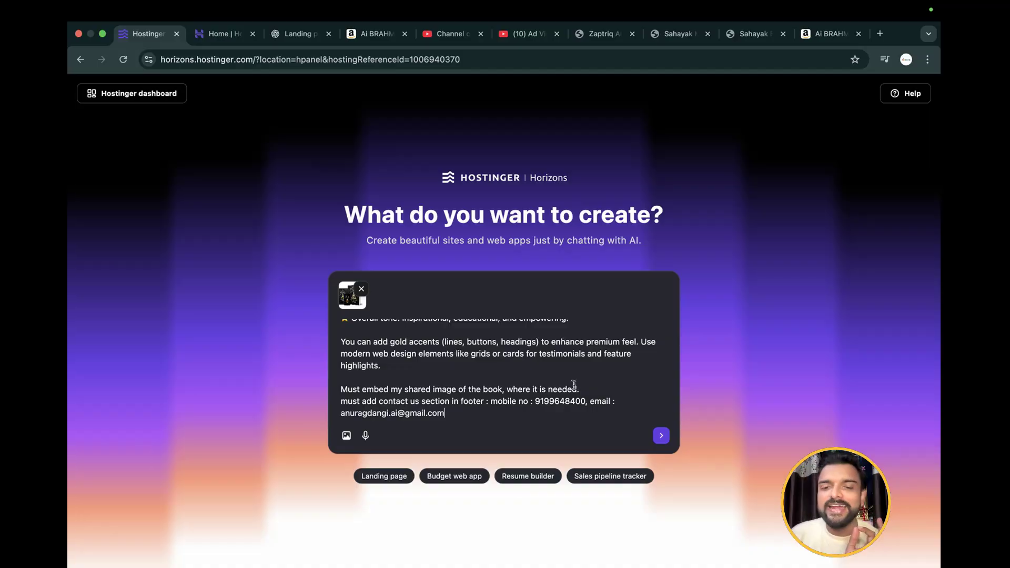
click(661, 436)
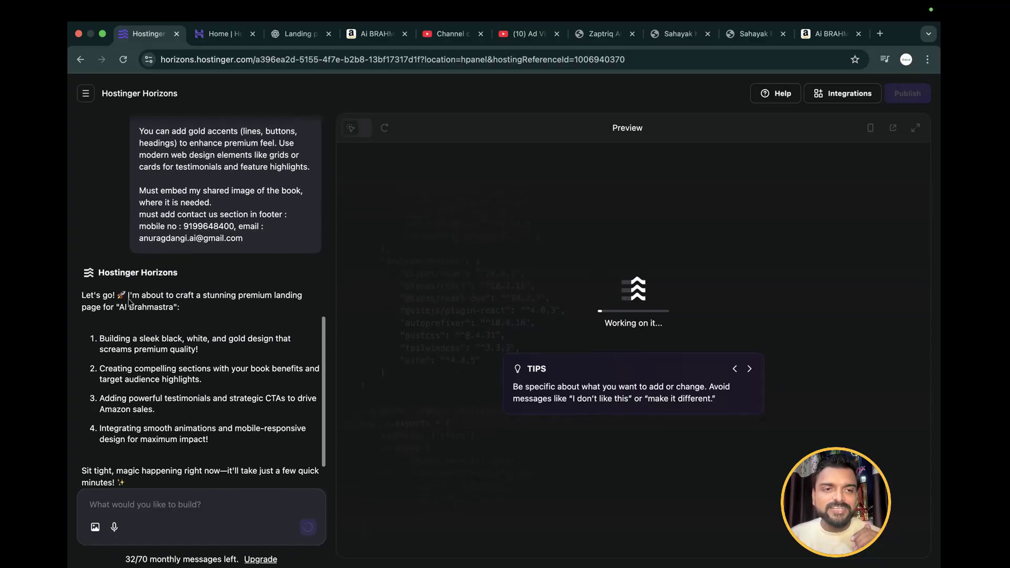
Review the submitted prompt and each point of the four-point build plan, and expand the list of updated files
scroll(129, 302, up, 15)
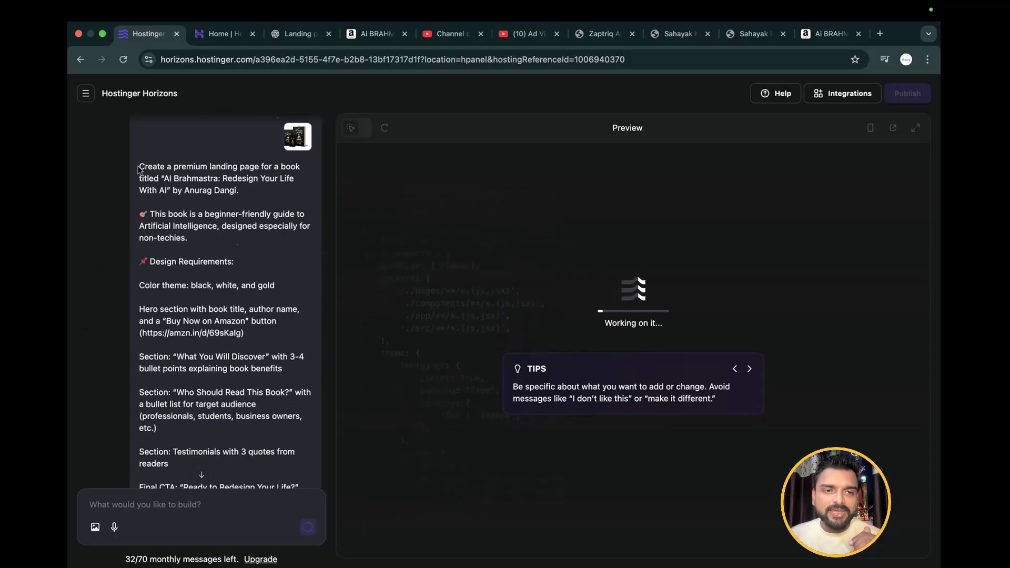
drag(139, 168, 238, 443)
scroll(239, 450, down, 12)
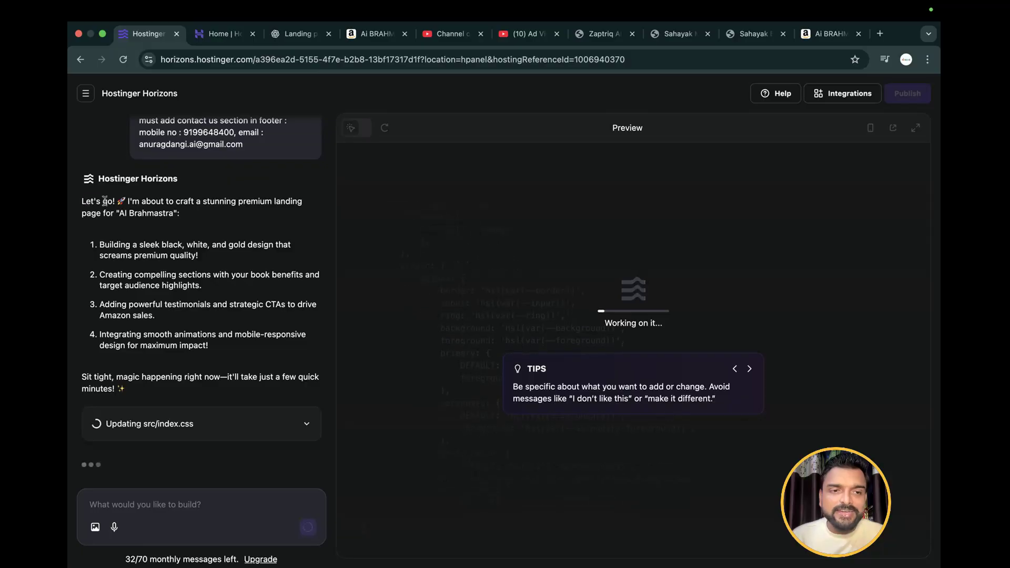
drag(86, 201, 181, 221)
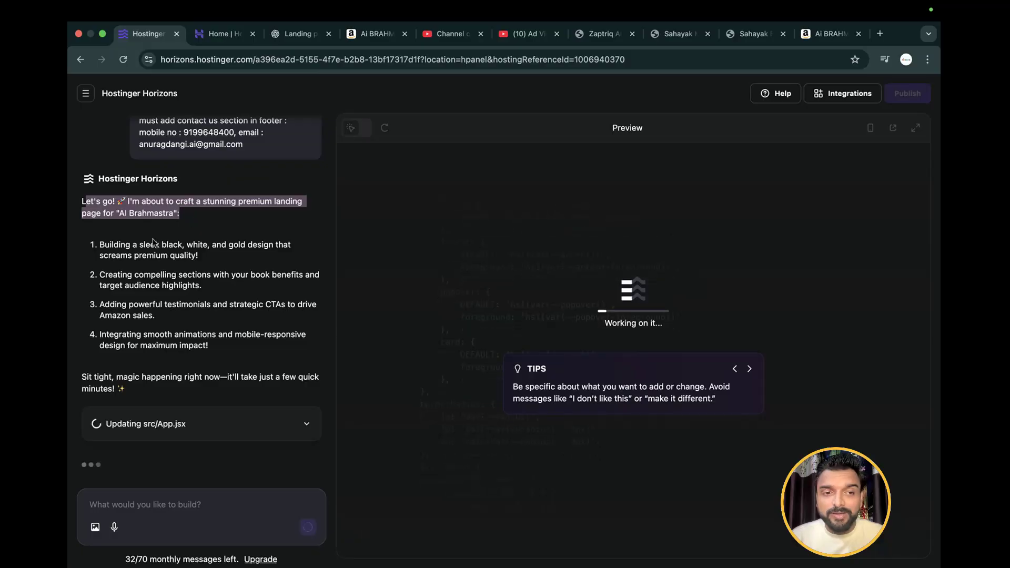
drag(105, 245, 200, 264)
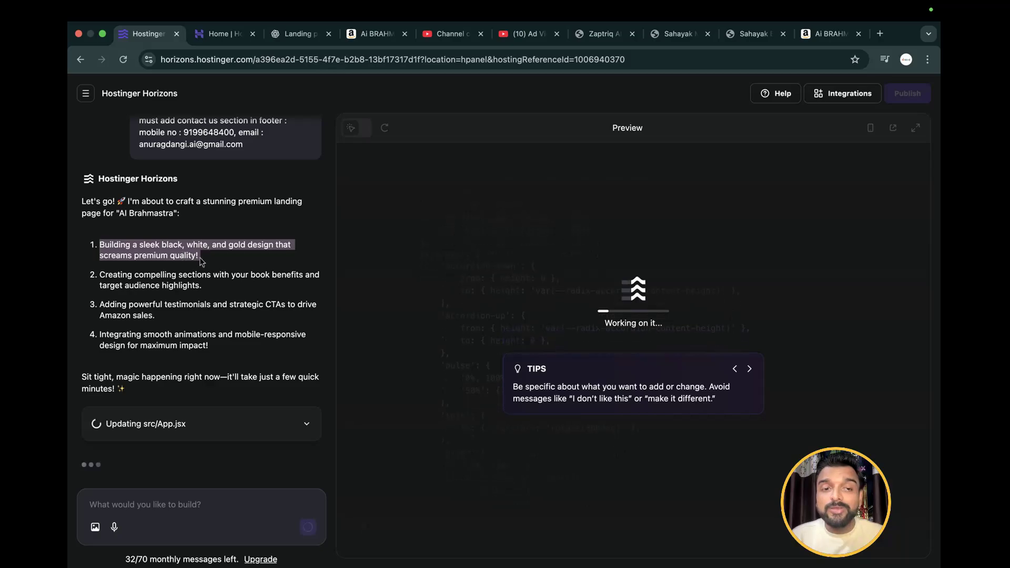
drag(209, 263, 113, 241)
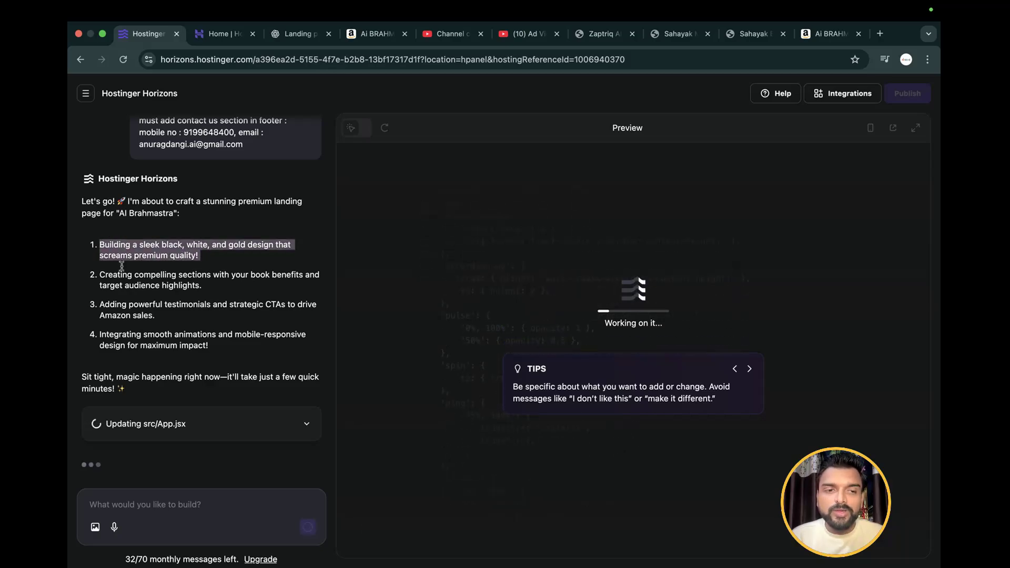
drag(102, 276, 244, 288)
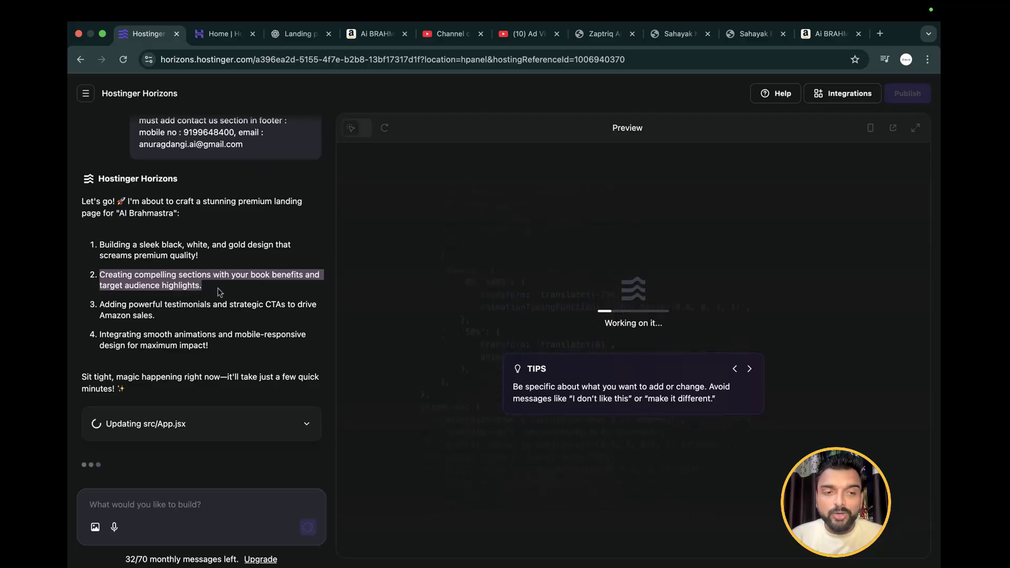
drag(100, 307, 237, 314)
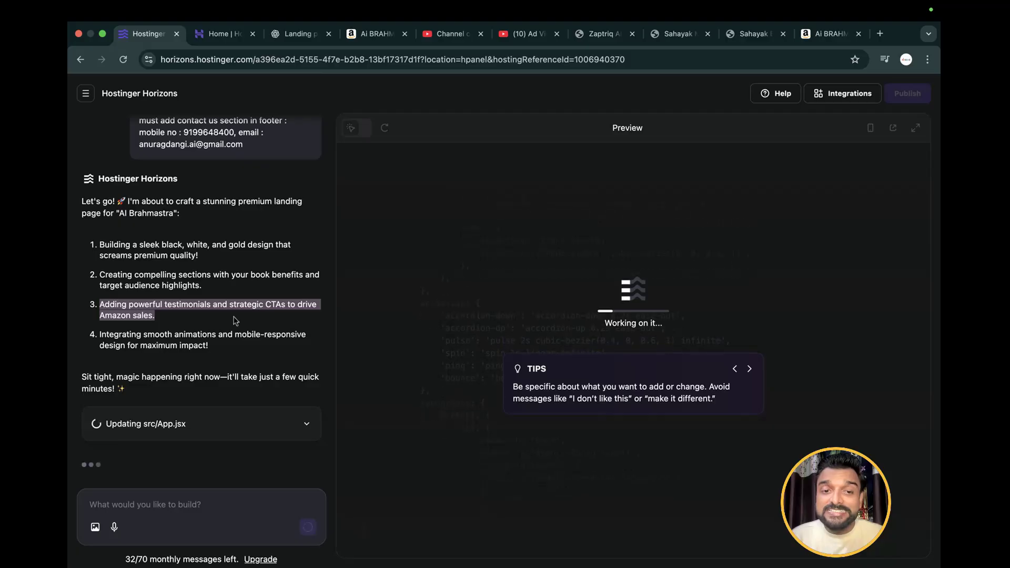
drag(266, 307, 289, 308)
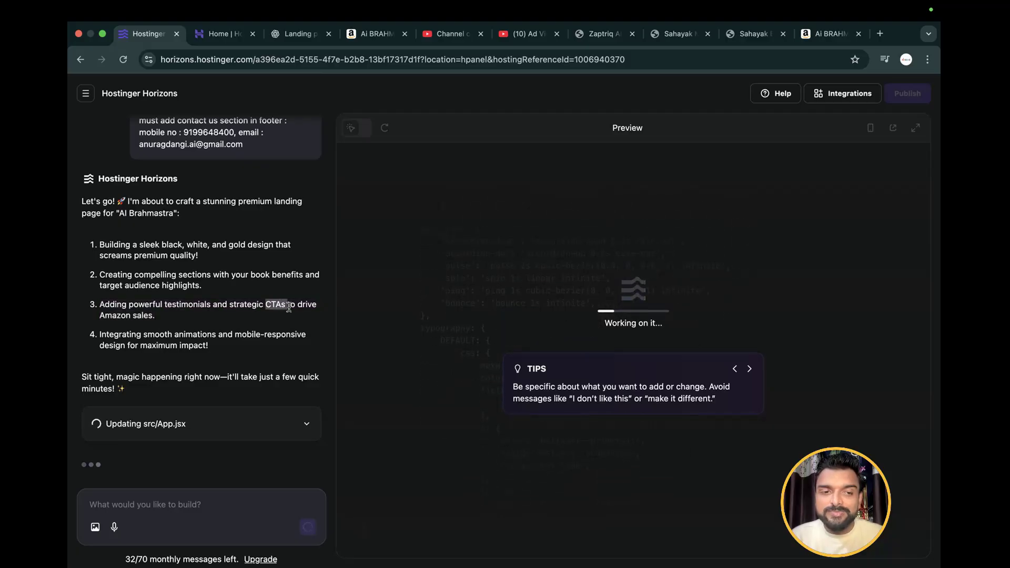
click(103, 326)
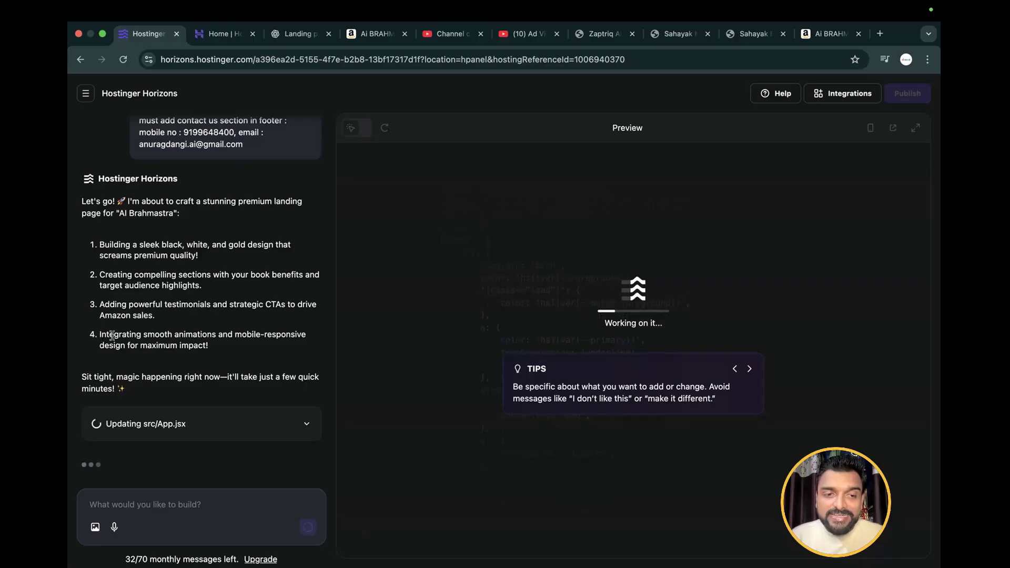
drag(99, 336, 300, 344)
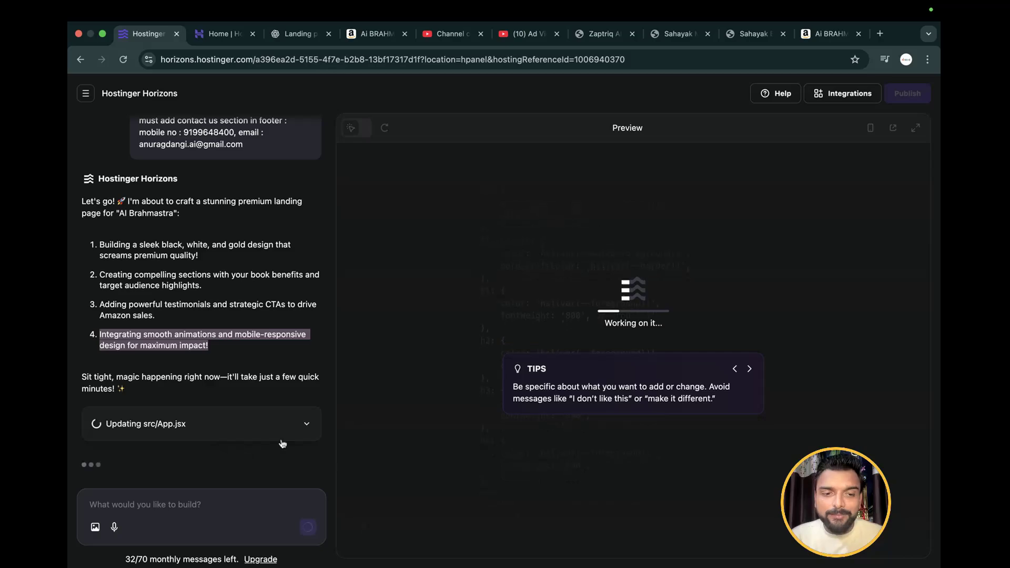
click(295, 432)
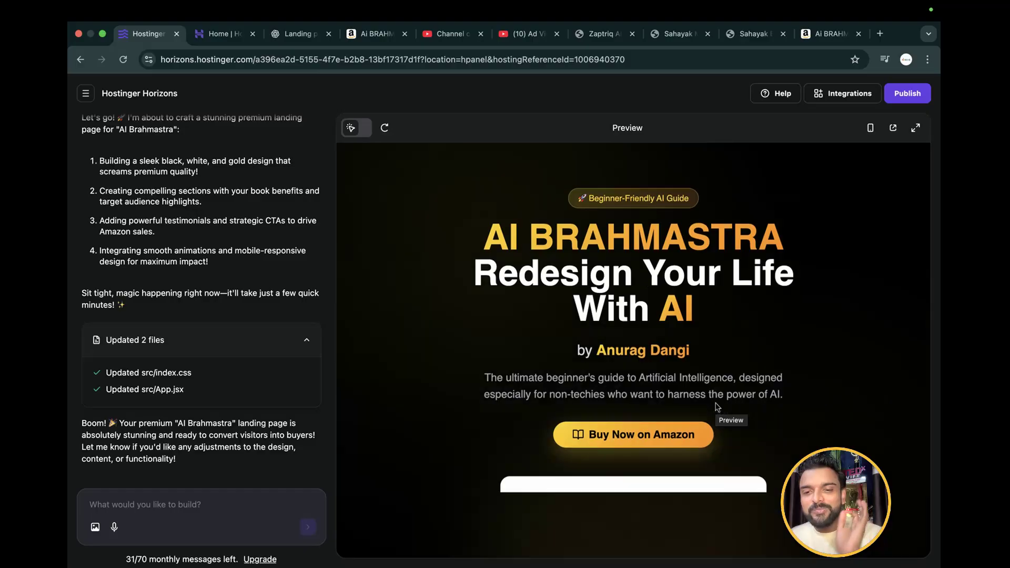
Look through the generated landing page in the preview and open that preview in a new browser tab
scroll(716, 406, down, 3)
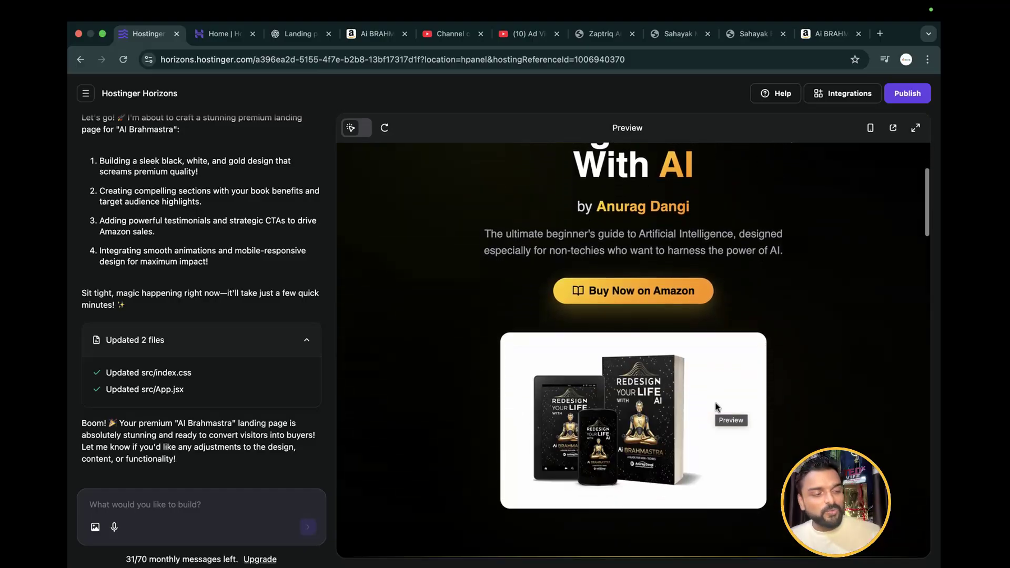
scroll(715, 407, down, 7)
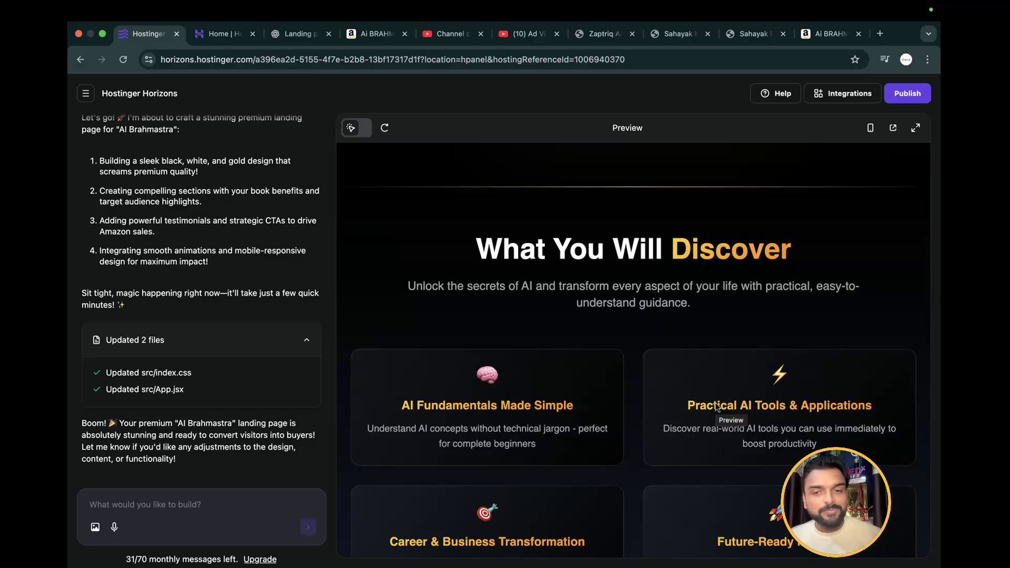
scroll(716, 407, down, 15)
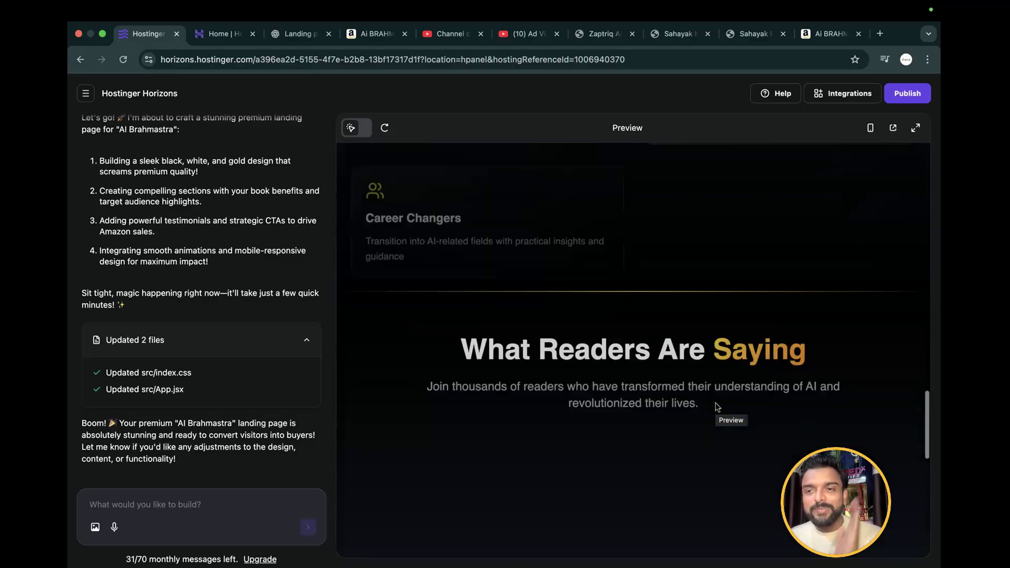
scroll(715, 407, up, 4)
scroll(715, 407, up, 7)
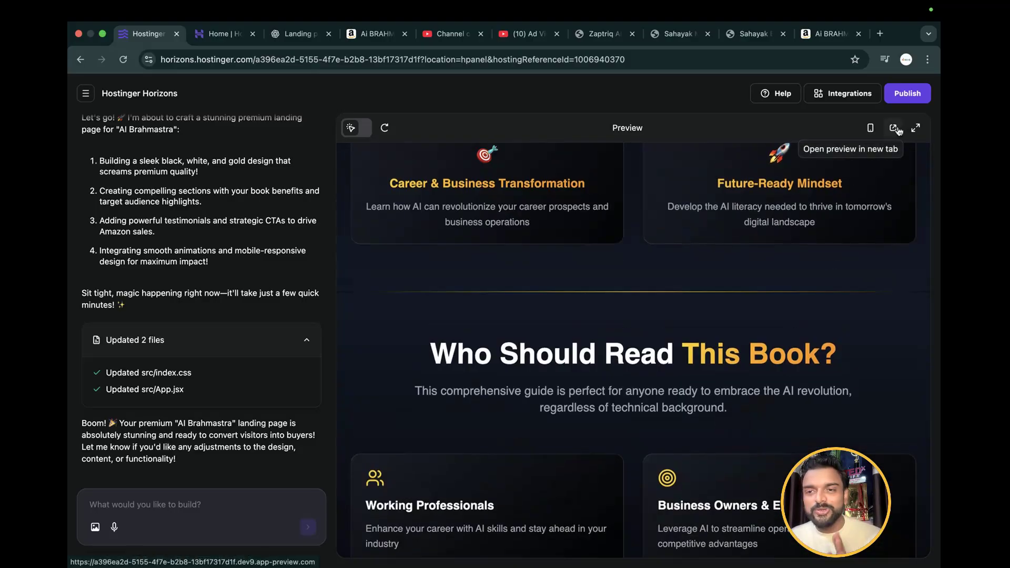
click(892, 127)
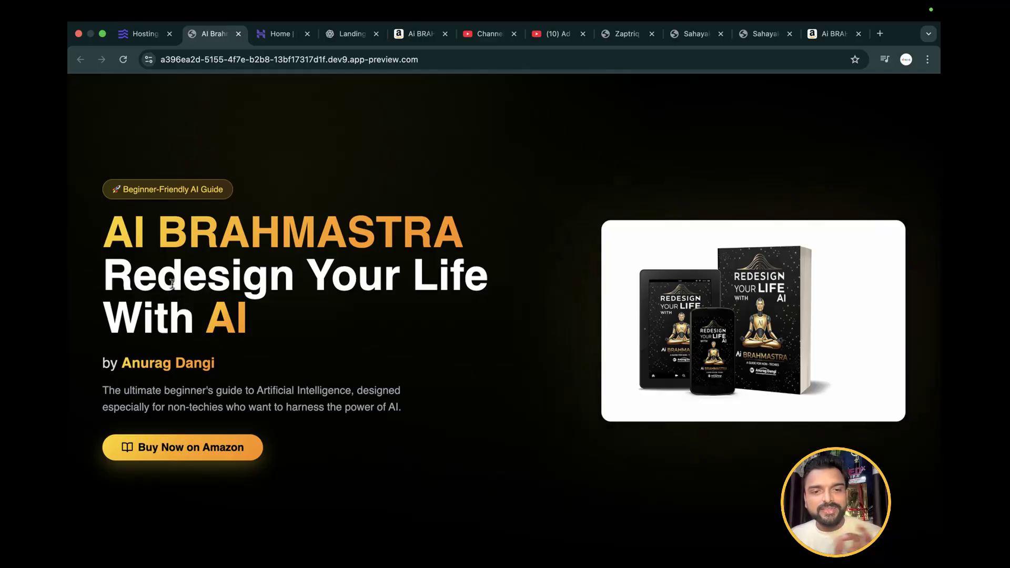
Examine the hero section's book title, author line, description and book mockup image
drag(91, 237, 425, 249)
click(178, 238)
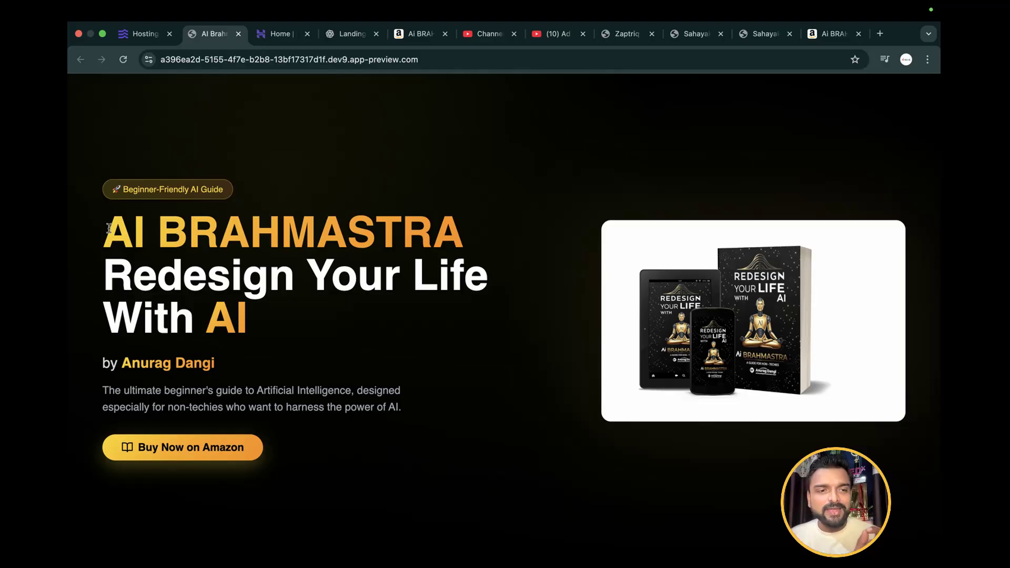
drag(109, 227, 506, 238)
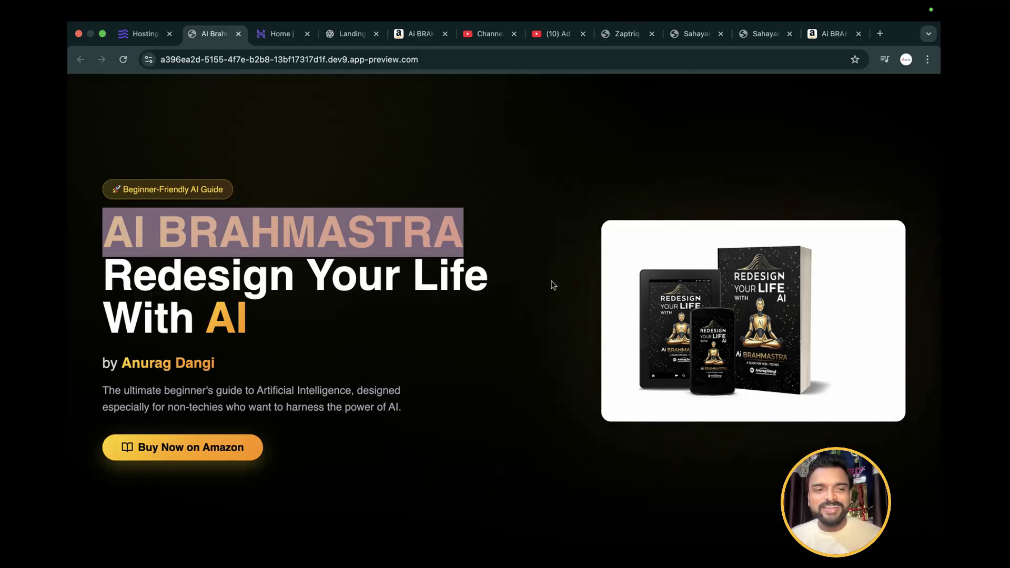
drag(102, 364, 289, 363)
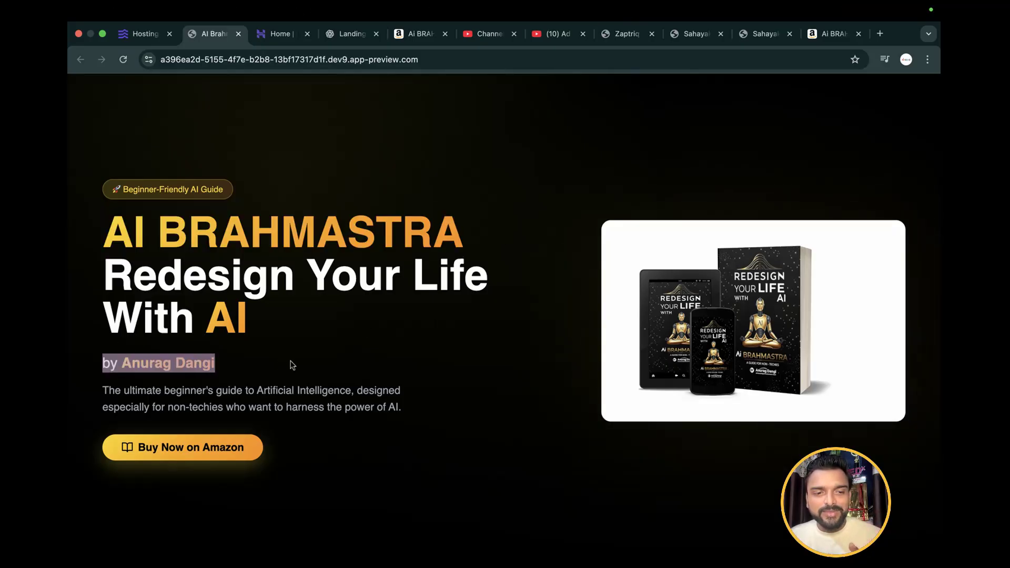
drag(103, 391, 412, 415)
scroll(413, 417, down, 3)
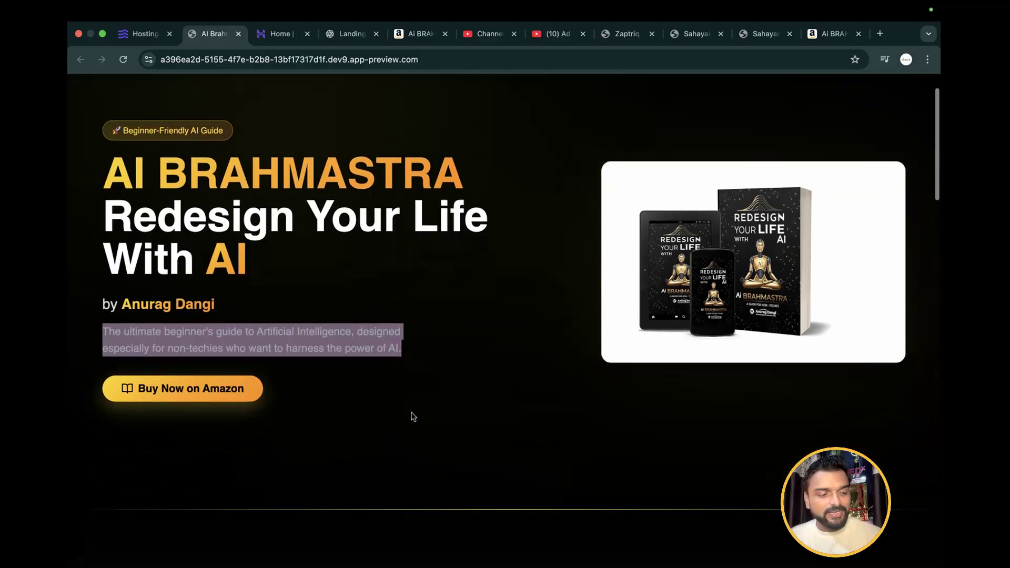
scroll(413, 417, down, 2)
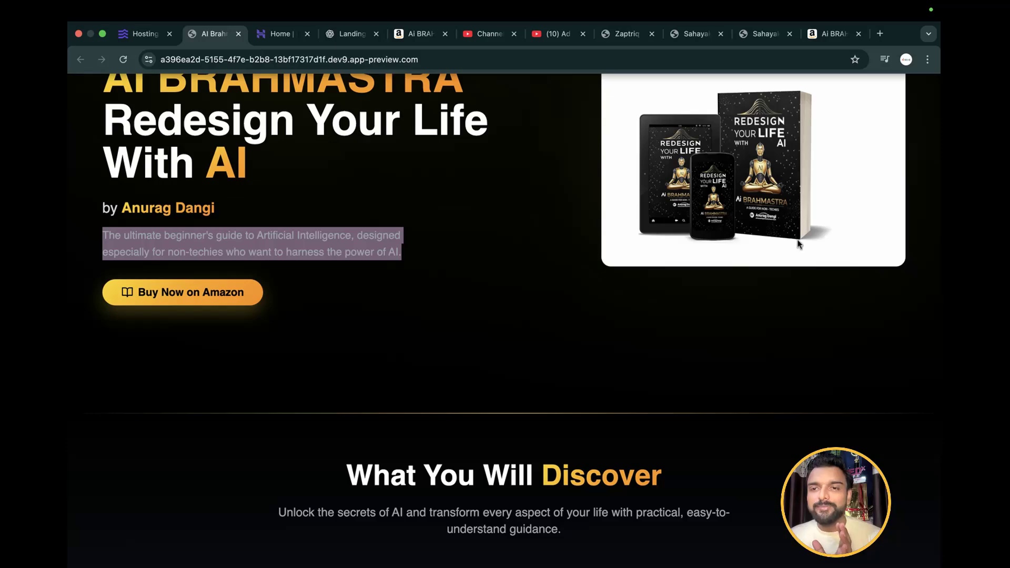
Examine the What You Will Discover section, including its heading and the titles of all four benefit cards
scroll(578, 312, down, 4)
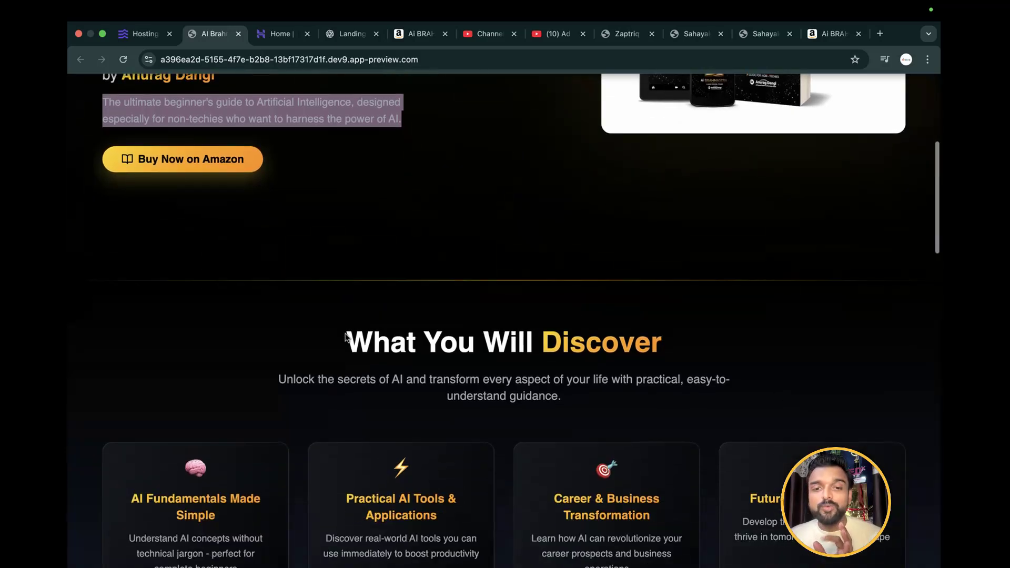
drag(347, 337, 722, 336)
scroll(724, 337, down, 2)
scroll(724, 336, down, 2)
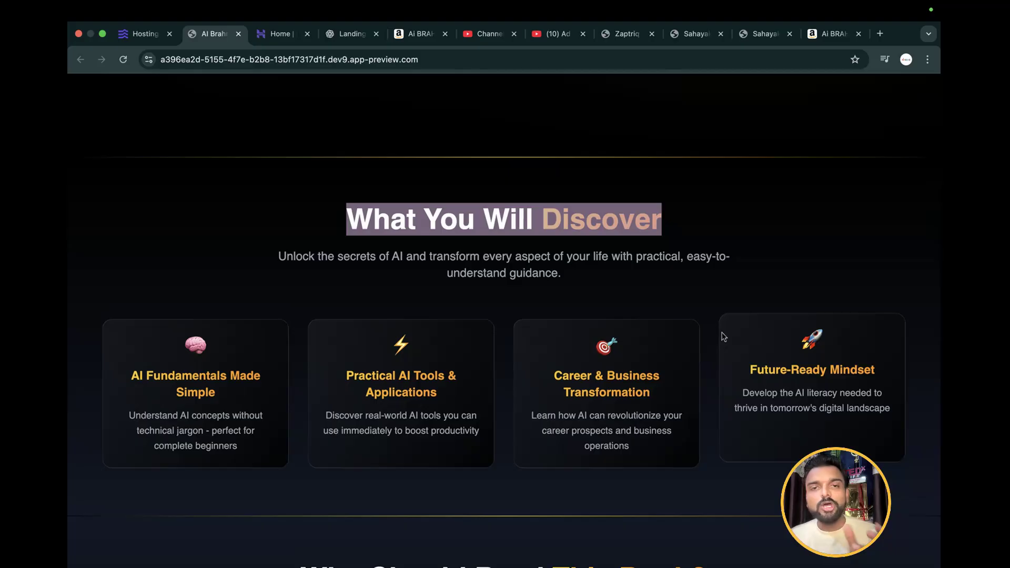
scroll(724, 336, down, 4)
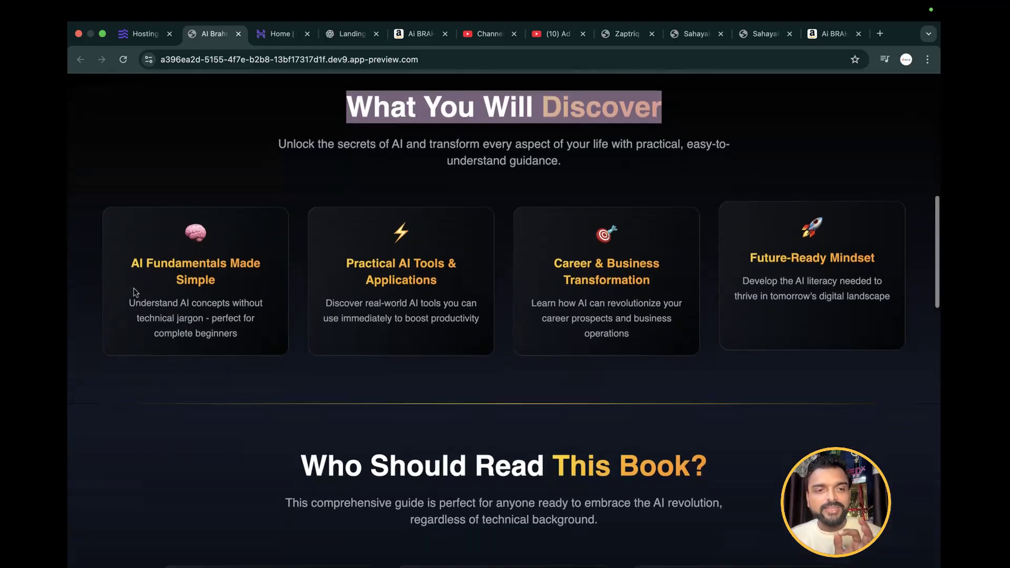
double_click(236, 260)
double_click(261, 273)
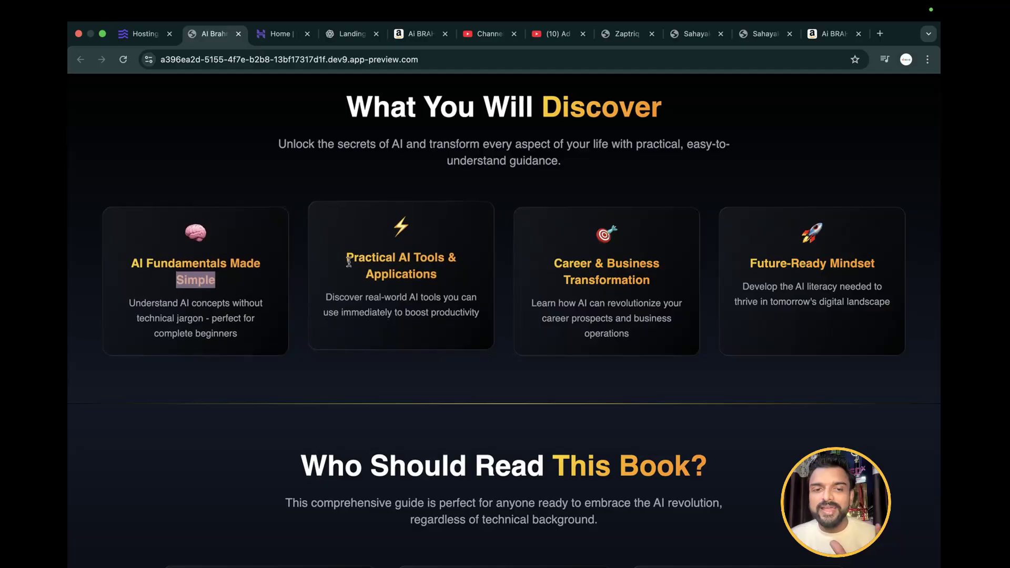
drag(348, 262, 464, 288)
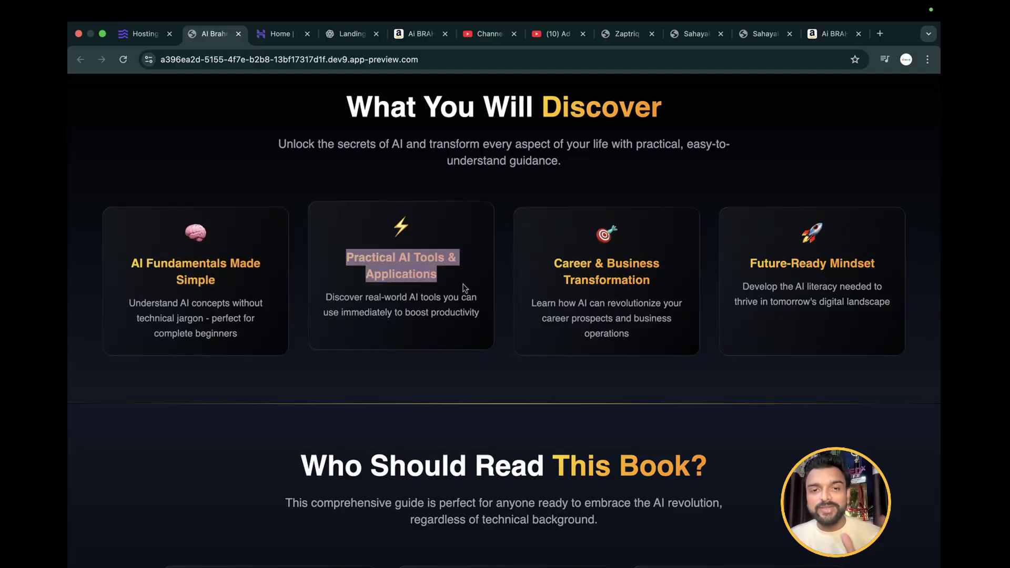
drag(554, 263, 705, 289)
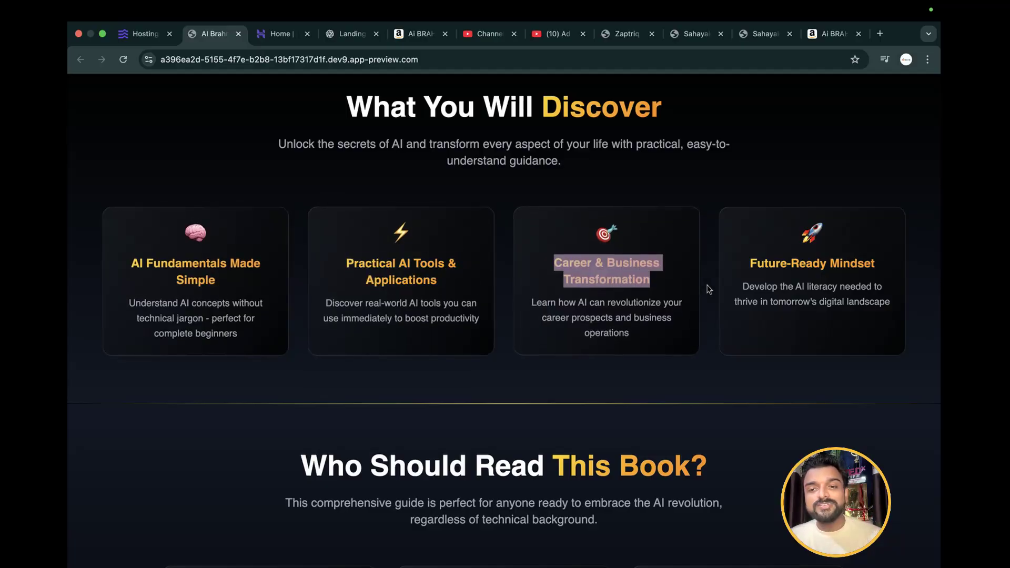
drag(749, 258, 892, 263)
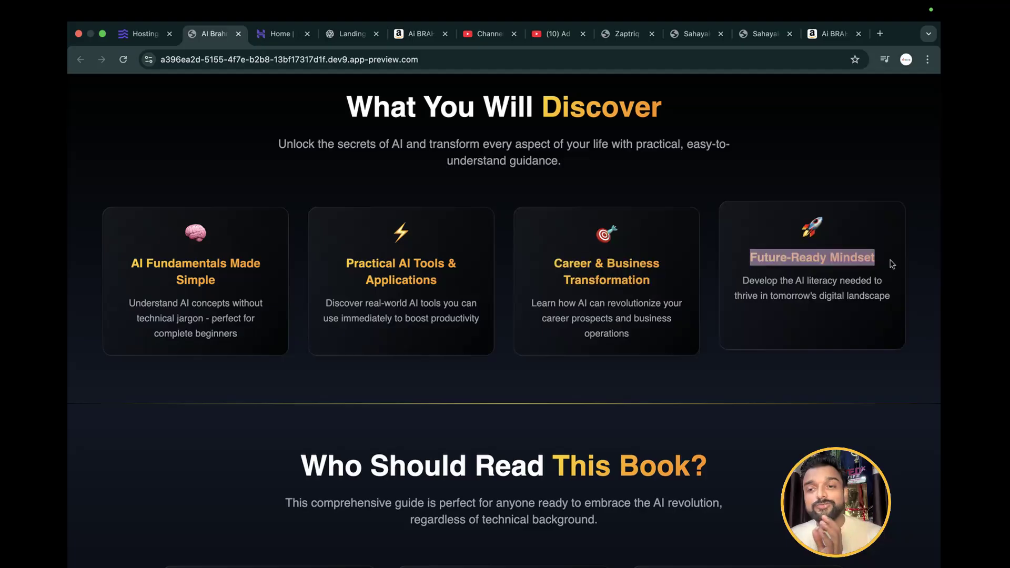
Review the Who Should Read This Book? section and its audience cards, from Working Professionals to Curious Minds
scroll(904, 264, down, 3)
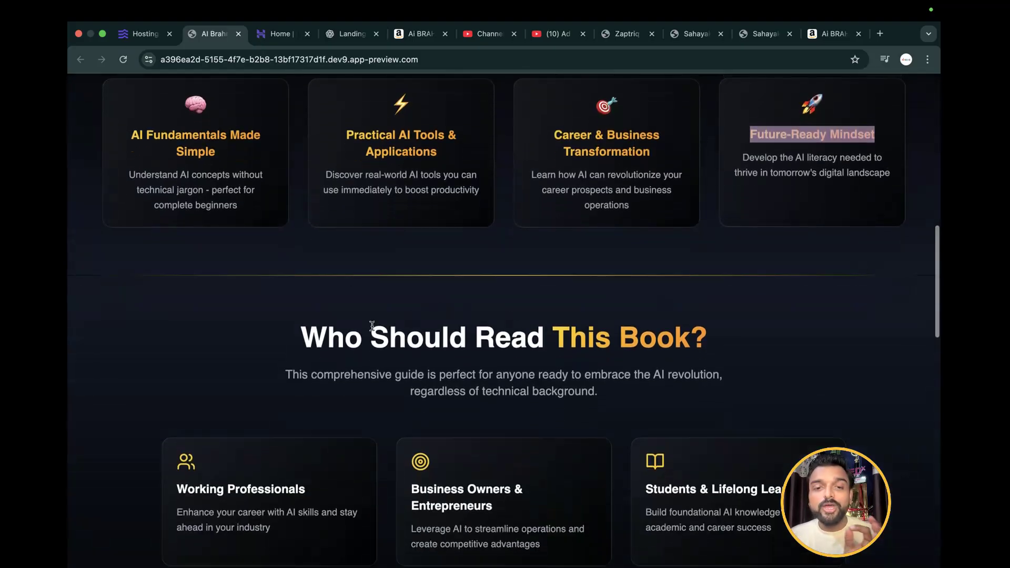
drag(302, 336, 750, 340)
scroll(749, 338, down, 4)
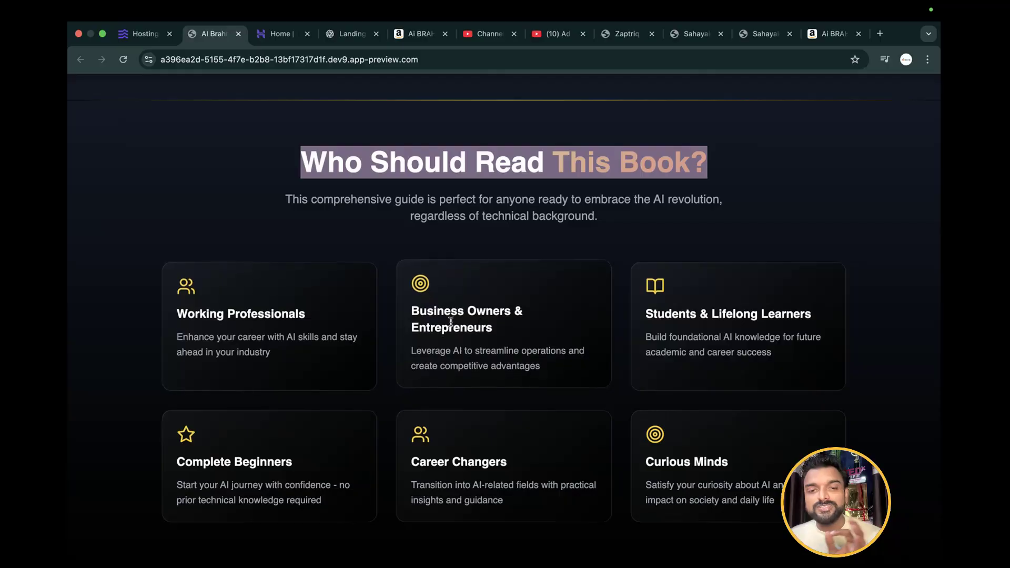
scroll(680, 324, down, 2)
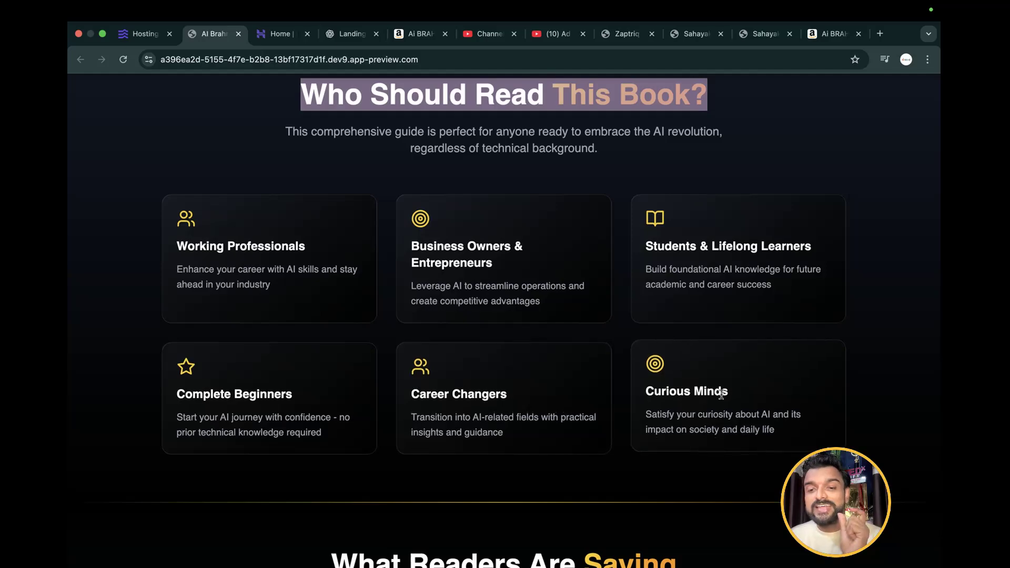
Review the What Readers Are Saying section and read through its three reader testimonials
scroll(721, 394, down, 1)
scroll(722, 395, down, 4)
scroll(721, 399, down, 3)
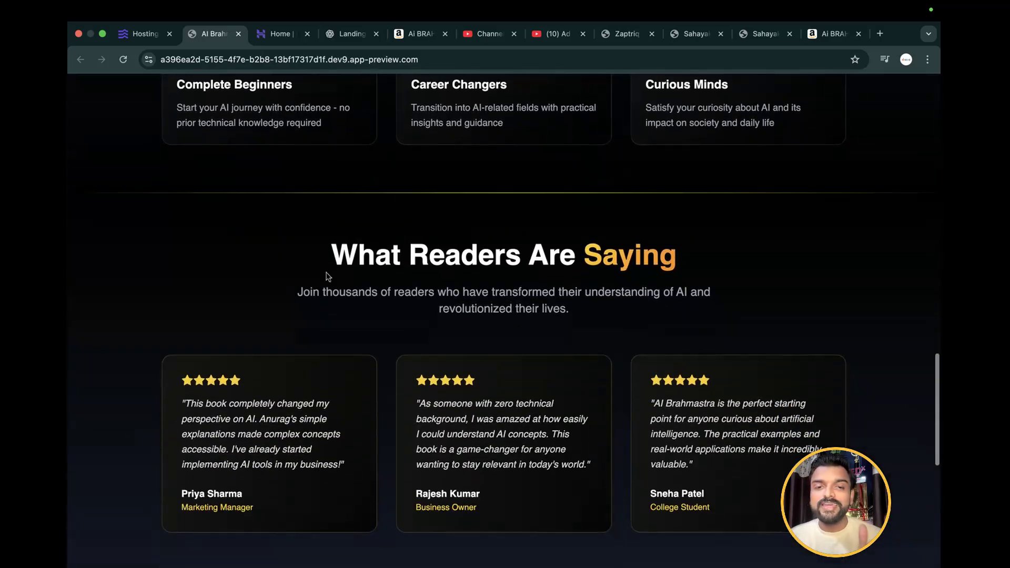
drag(315, 259, 744, 257)
scroll(762, 258, down, 3)
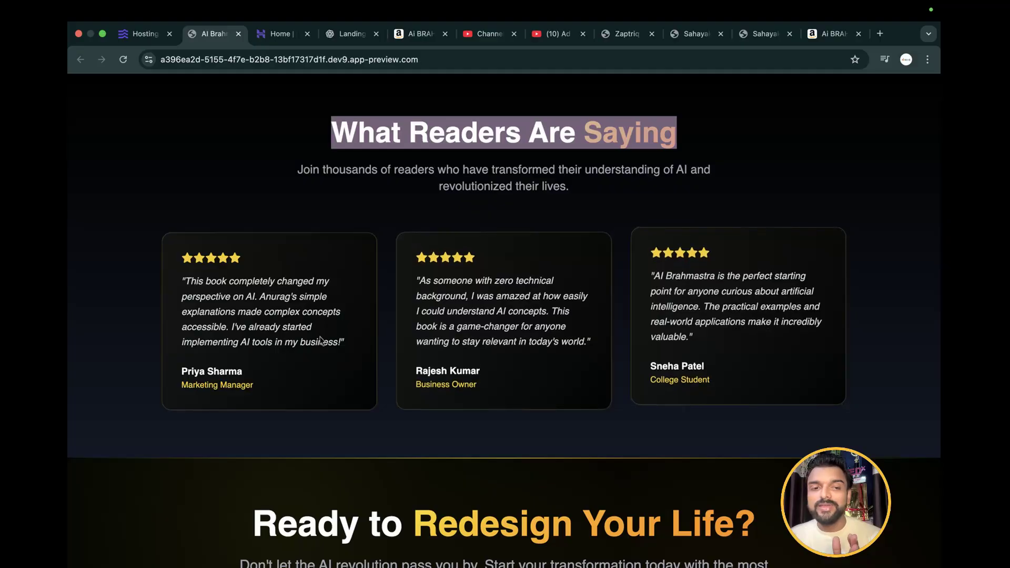
scroll(605, 302, down, 1)
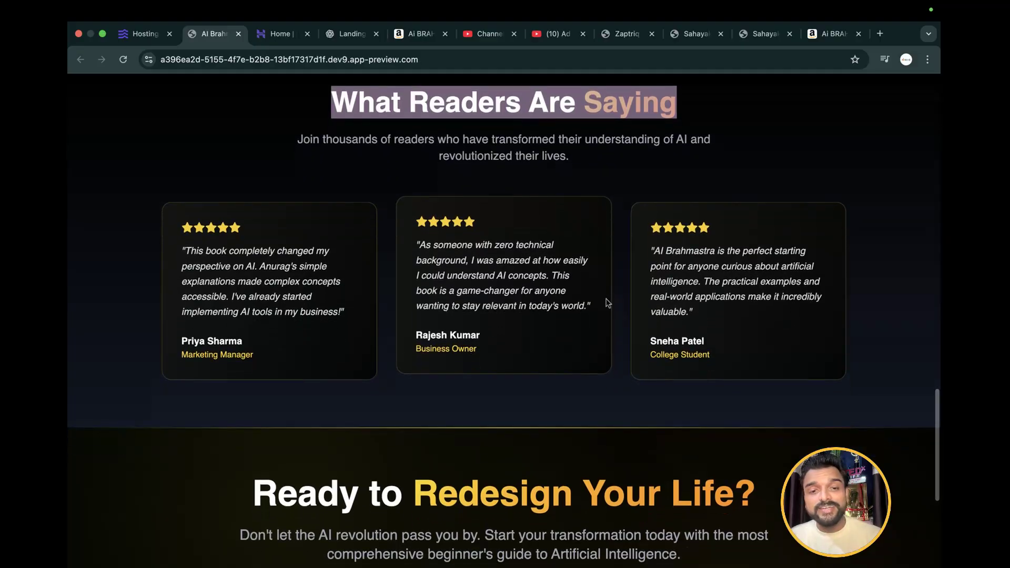
Examine the Ready to Redesign Your Life? call-to-action section and its supporting text
scroll(608, 302, down, 5)
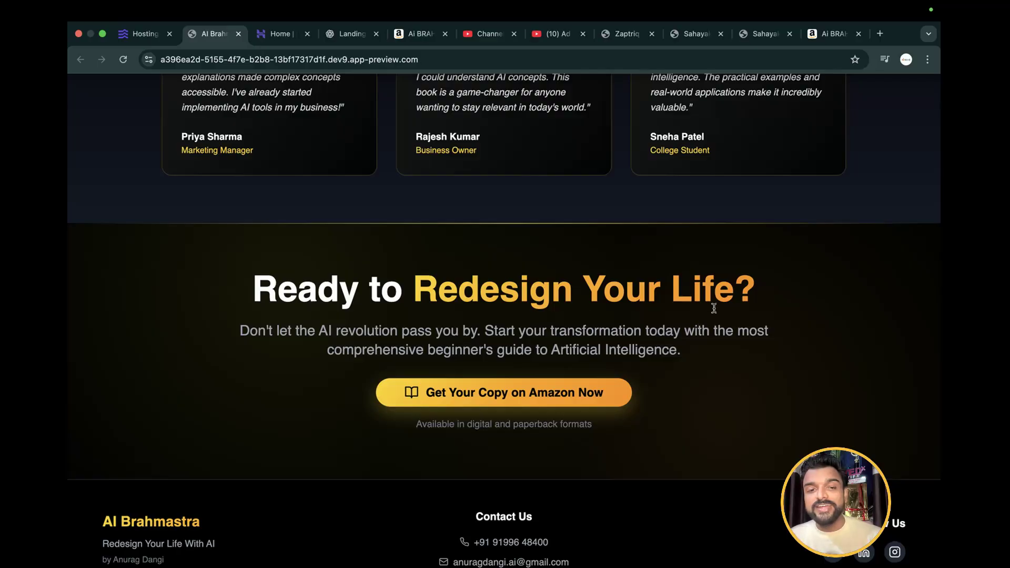
drag(240, 331, 742, 343)
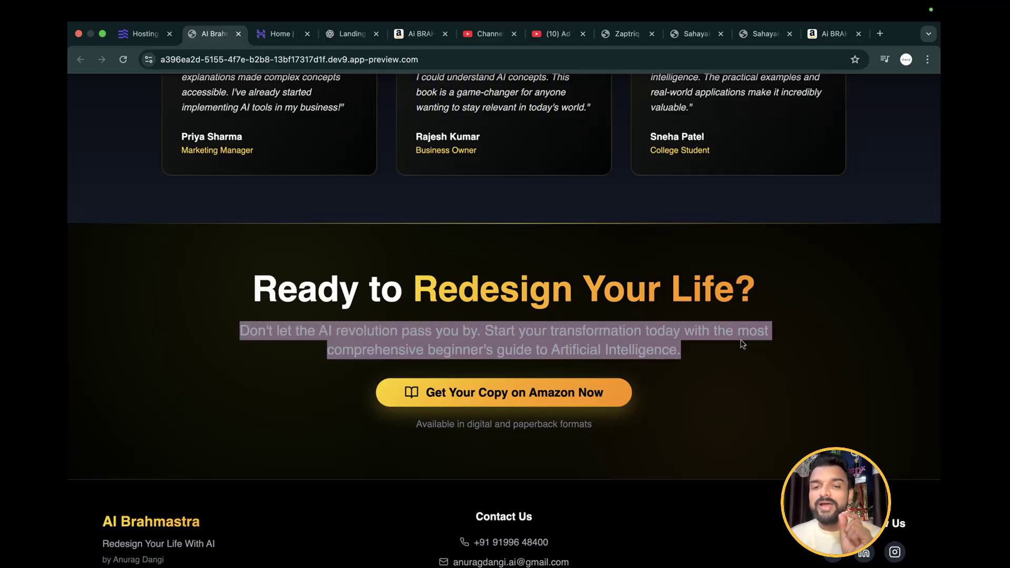
click(684, 334)
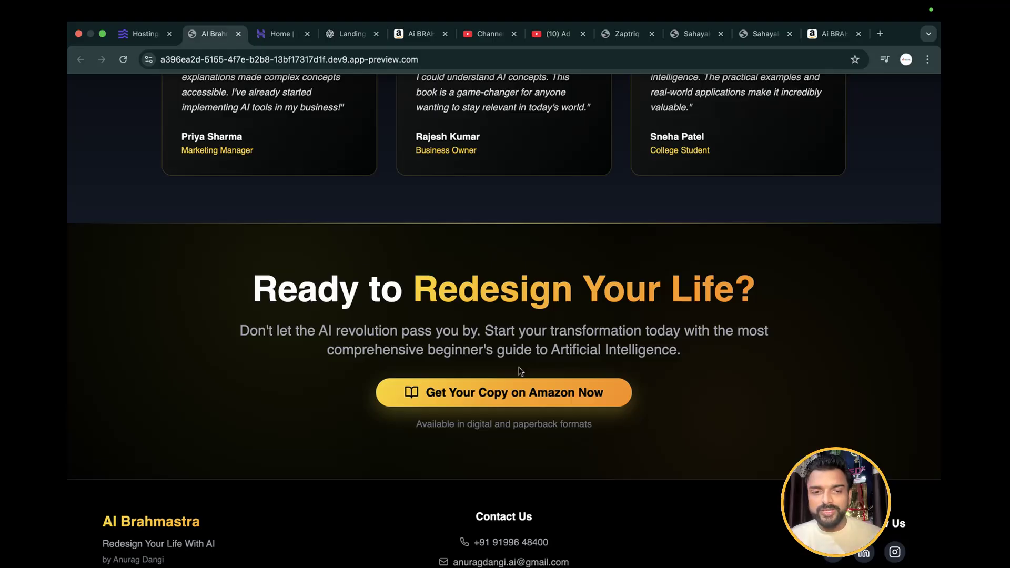
Check the footer's Contact Us phone number and e-mail address and its Follow Us Instagram link
scroll(520, 368, down, 2)
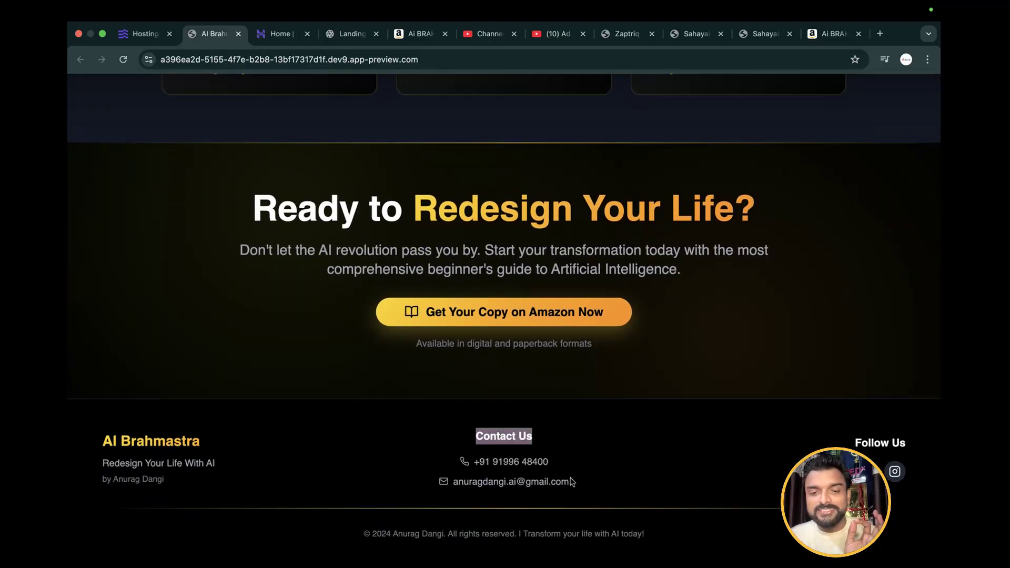
triple_click(559, 463)
click(614, 482)
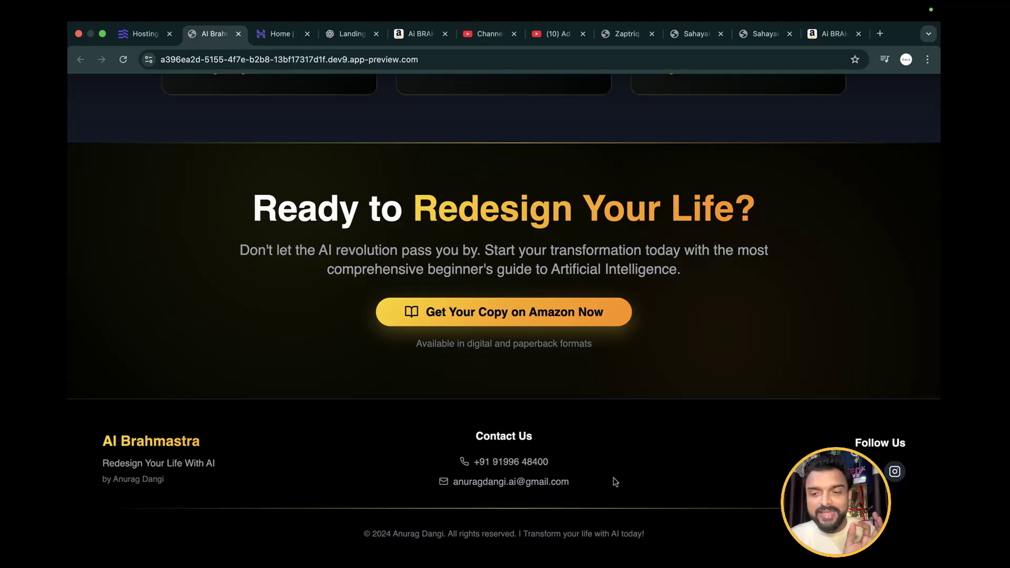
triple_click(455, 481)
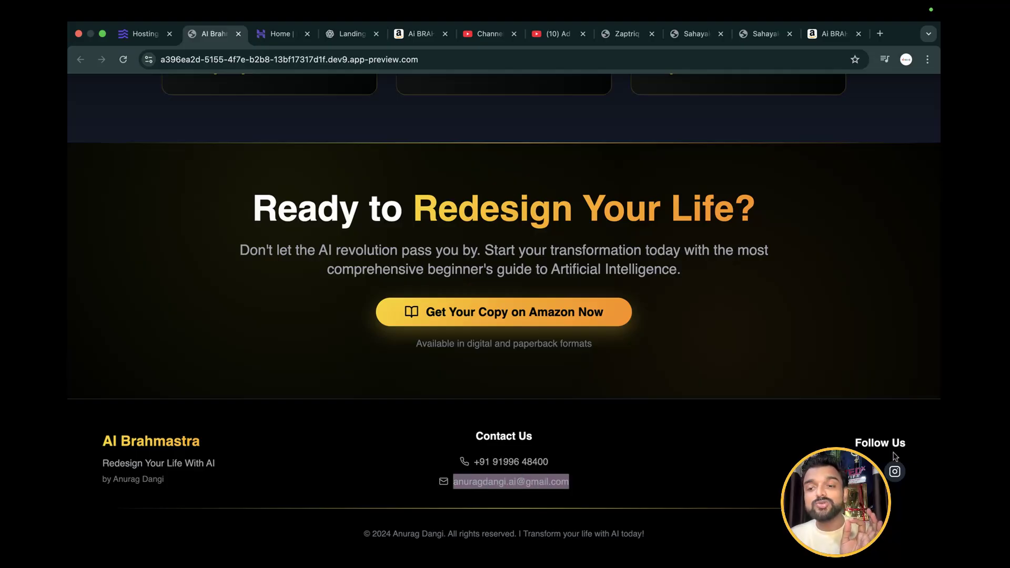
click(895, 473)
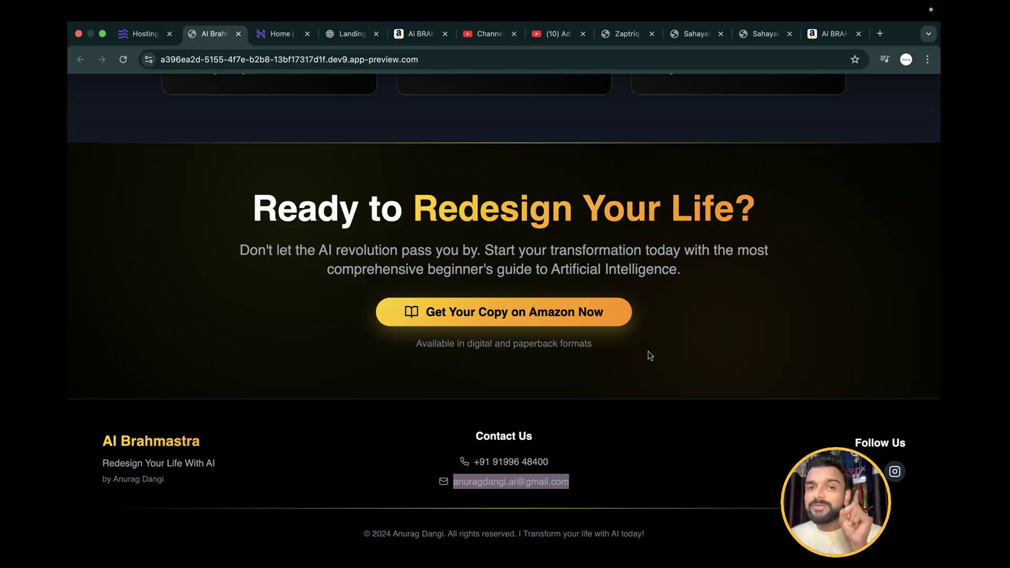
Test the Get Your Copy on Amazon Now and Buy Now on Amazon links, returning to the landing page after each
scroll(650, 353, up, 1)
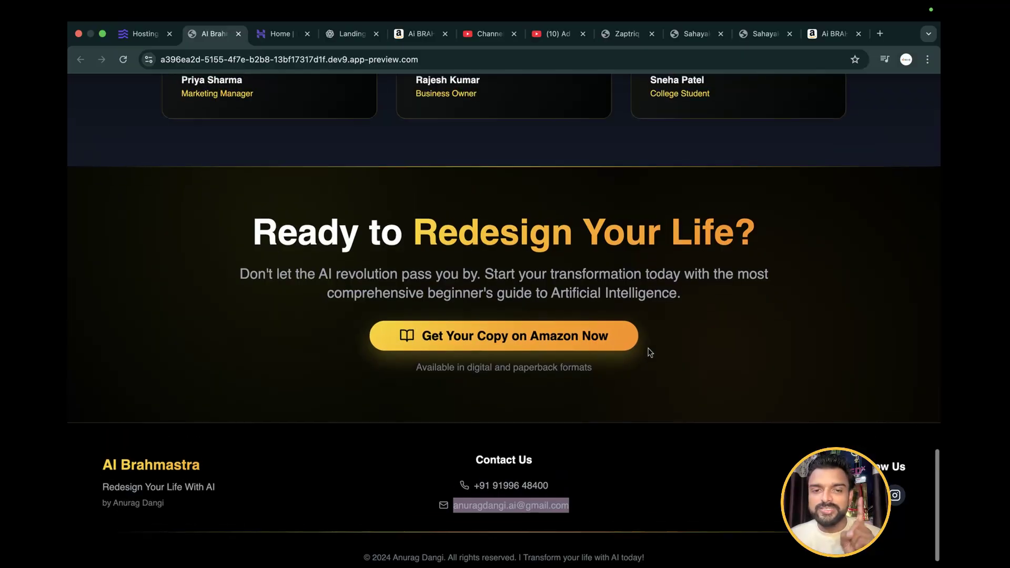
click(519, 338)
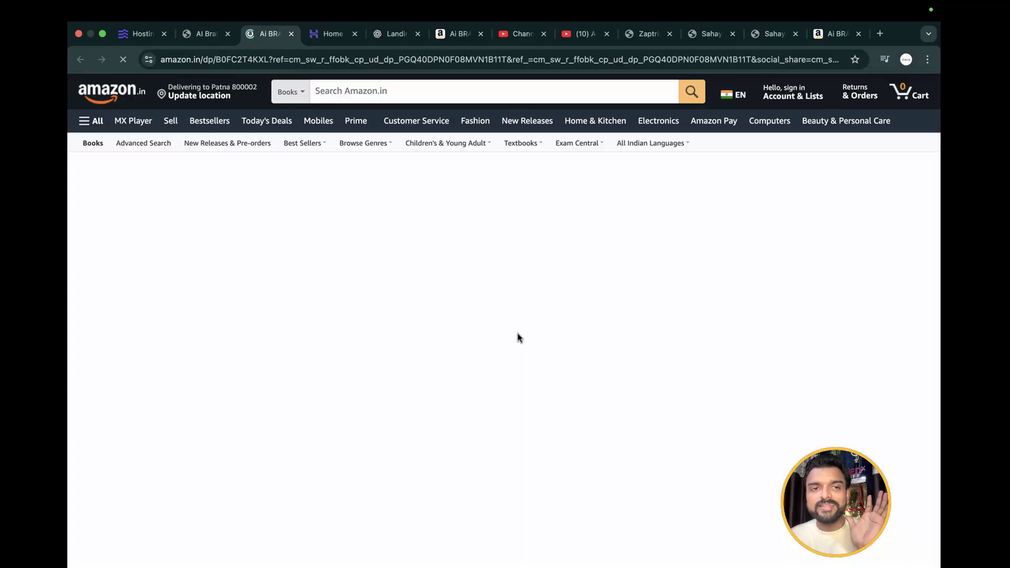
click(211, 33)
scroll(482, 289, up, 10)
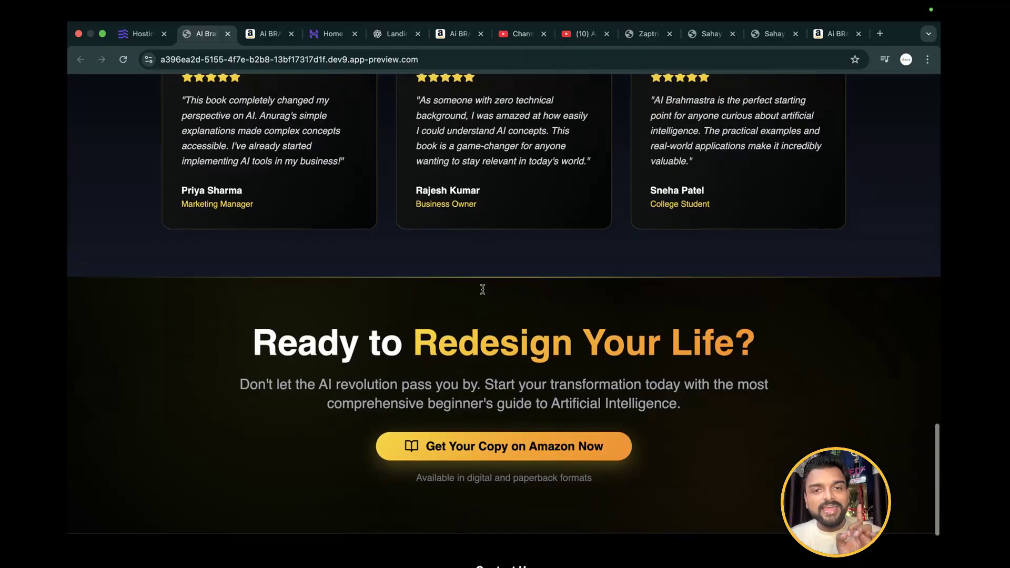
scroll(482, 288, up, 10)
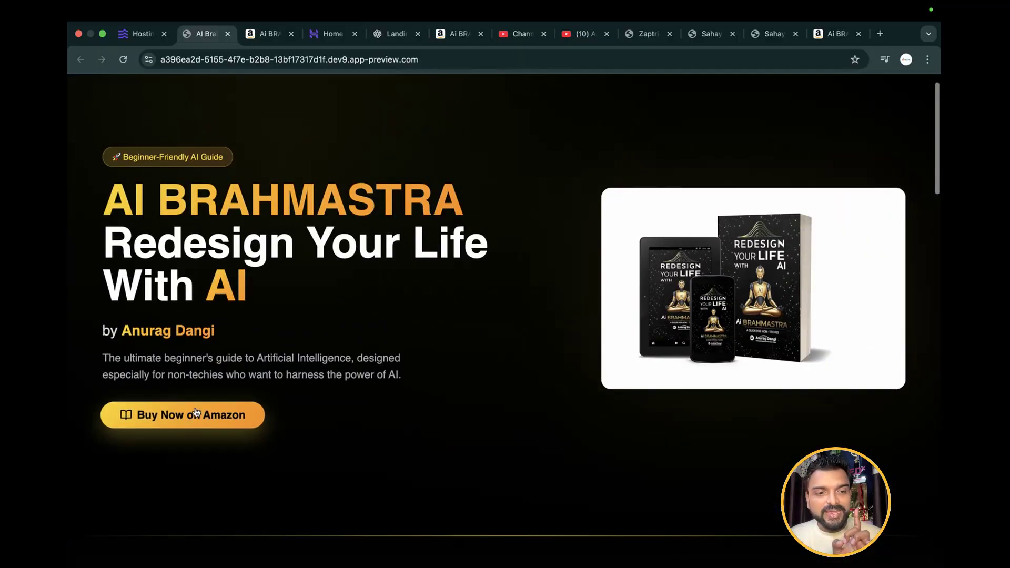
click(196, 413)
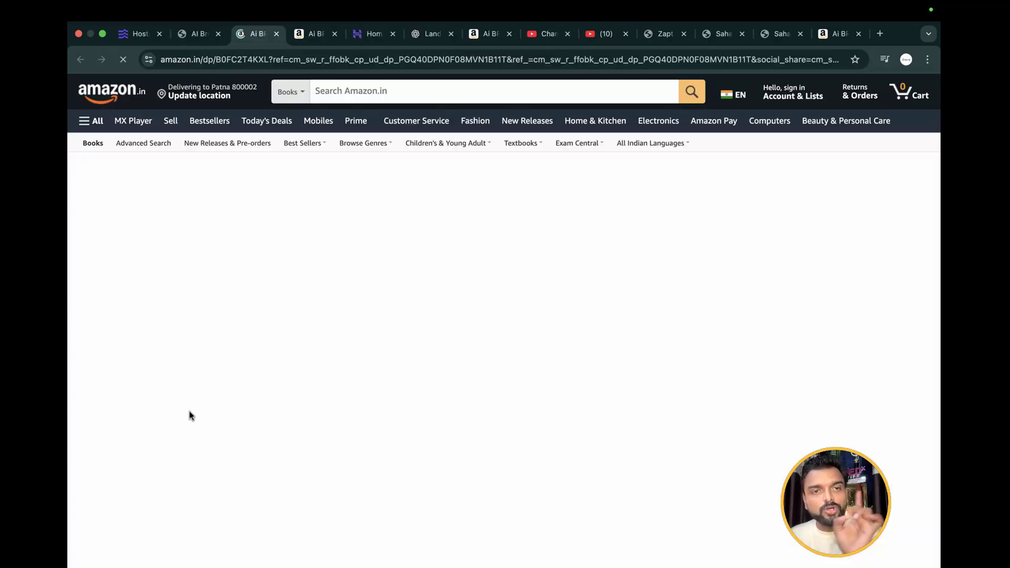
click(199, 34)
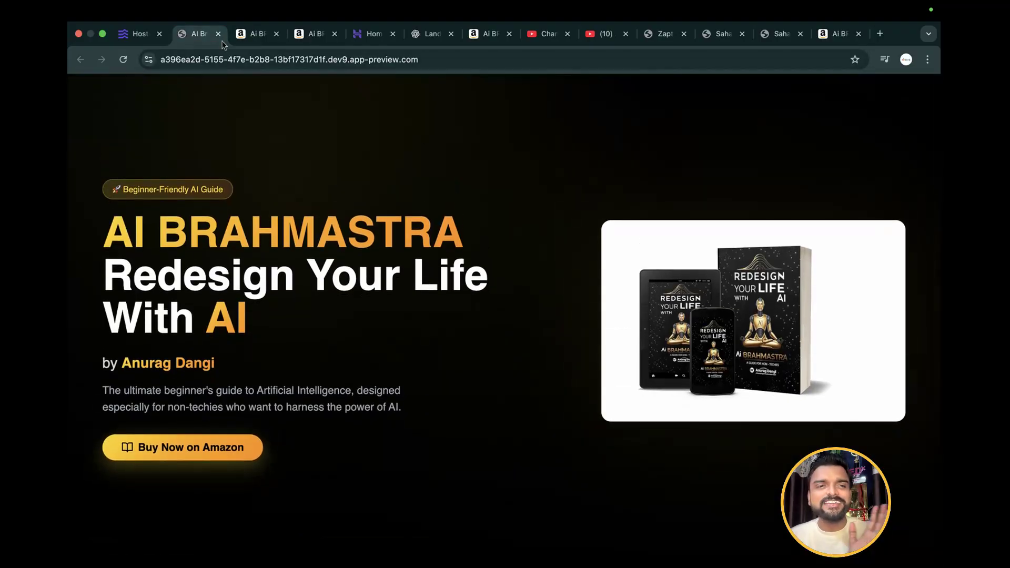
Switch back to Hostinger Horizons and look through the landing page preview down to the footer and back up to the hero section
click(148, 44)
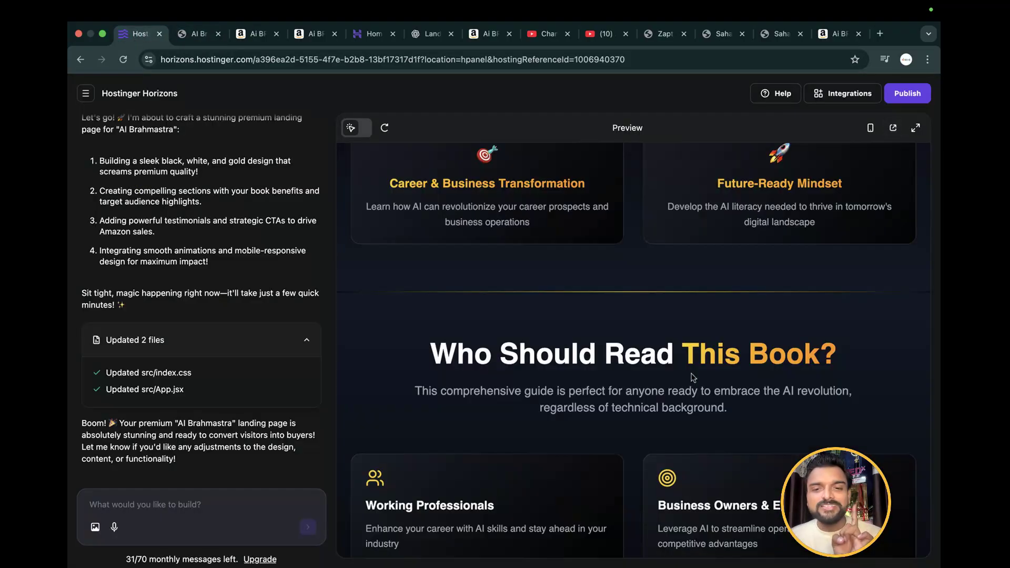
scroll(693, 390, down, 15)
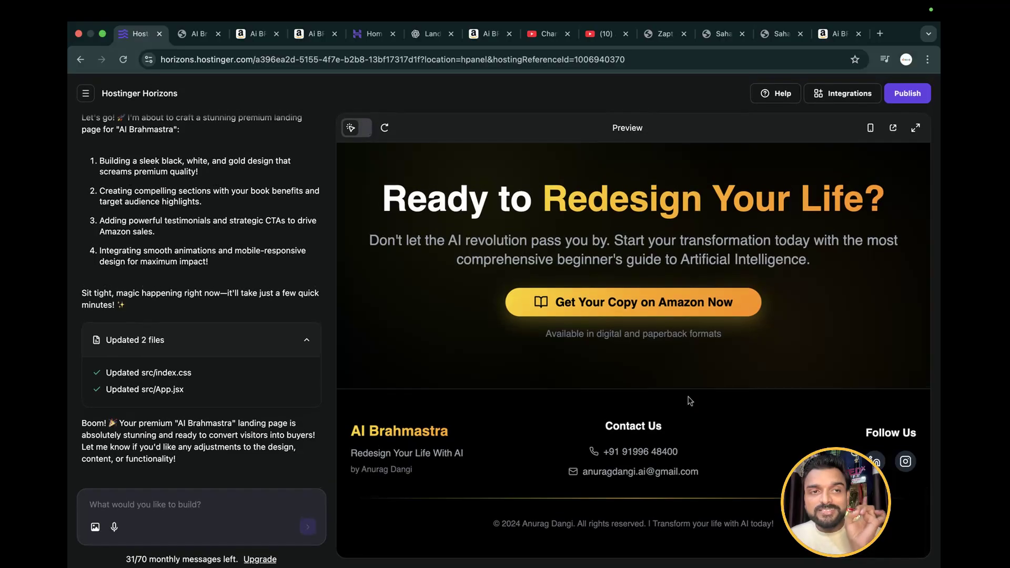
scroll(691, 401, up, 20)
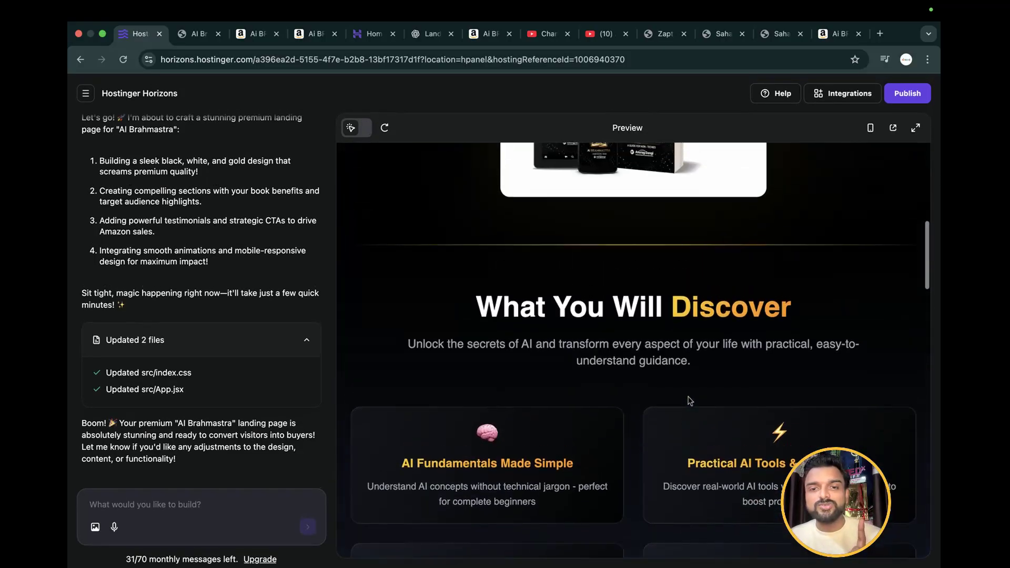
scroll(689, 401, up, 5)
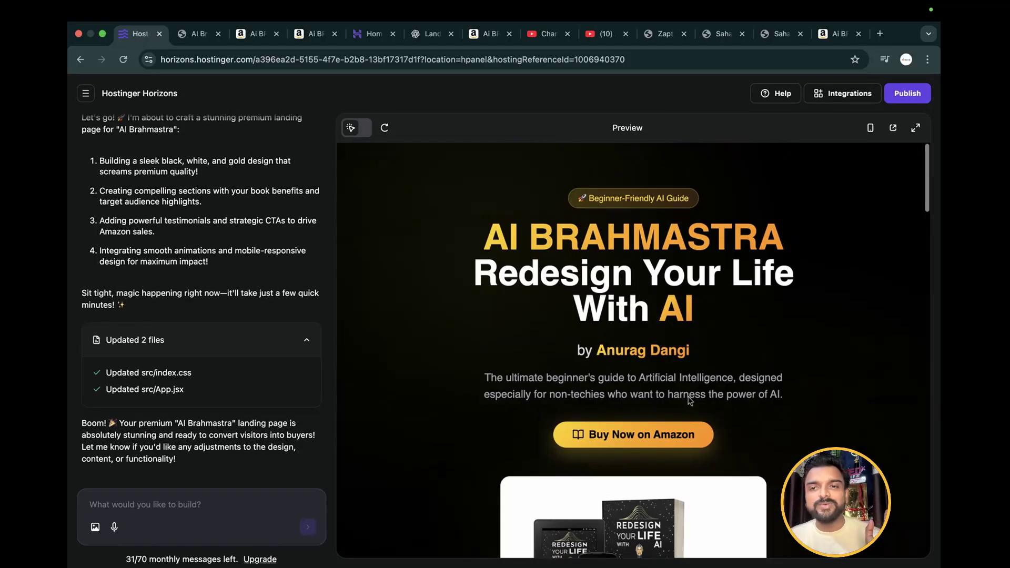
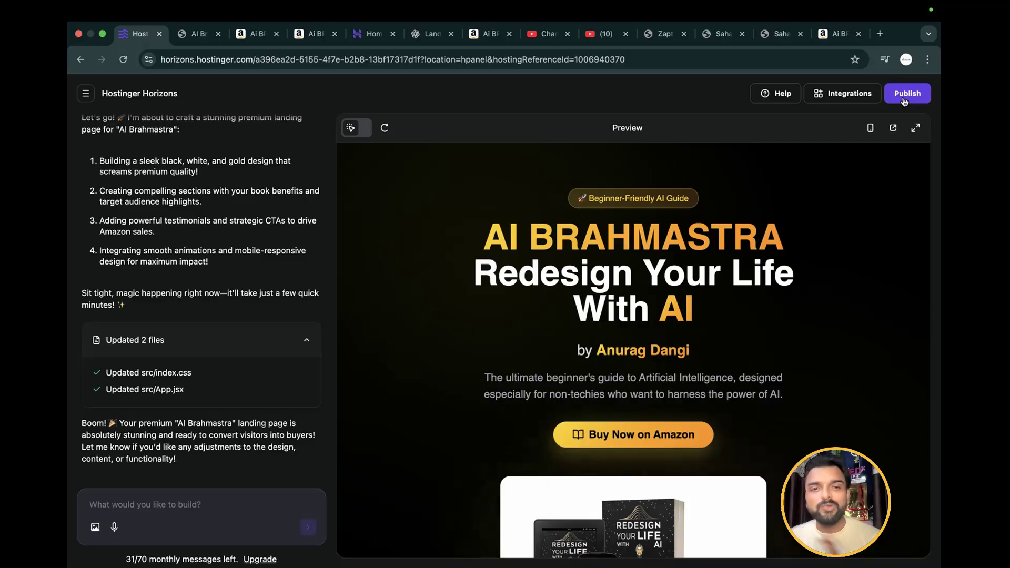
Enable text editing mode and open the hero badge and hero description for editing, cancelling both without changes
click(364, 128)
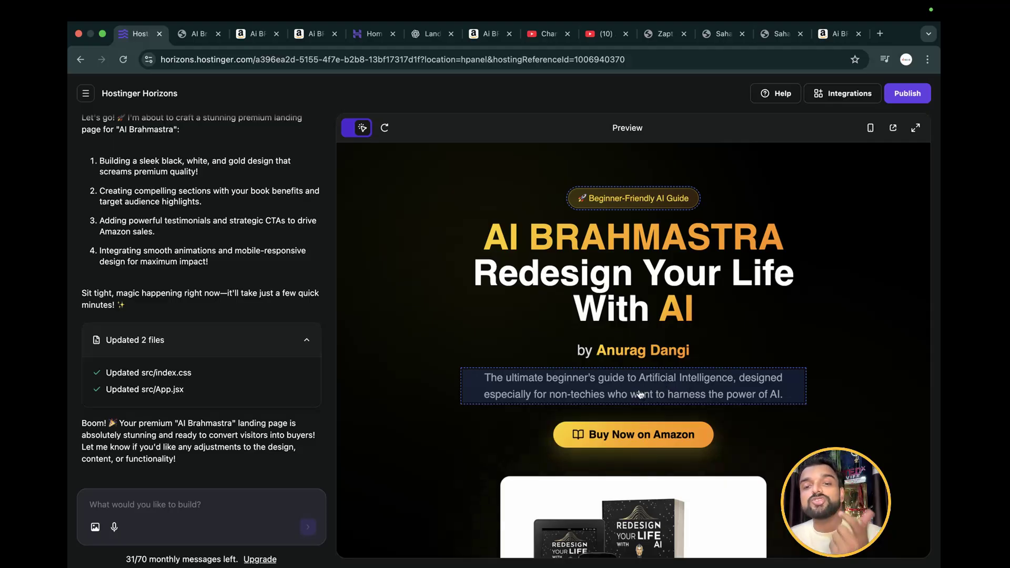
click(610, 199)
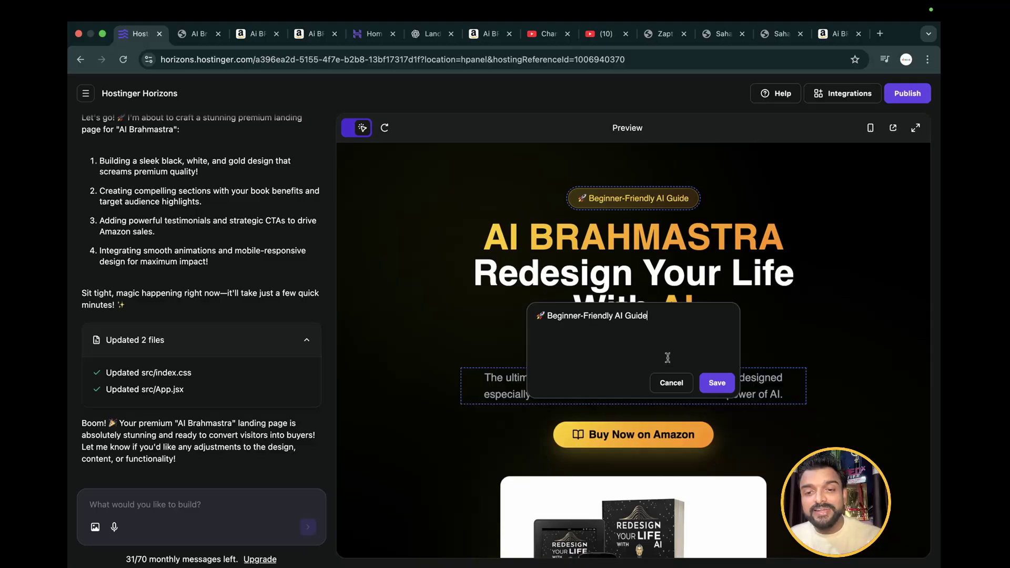
click(672, 383)
click(590, 394)
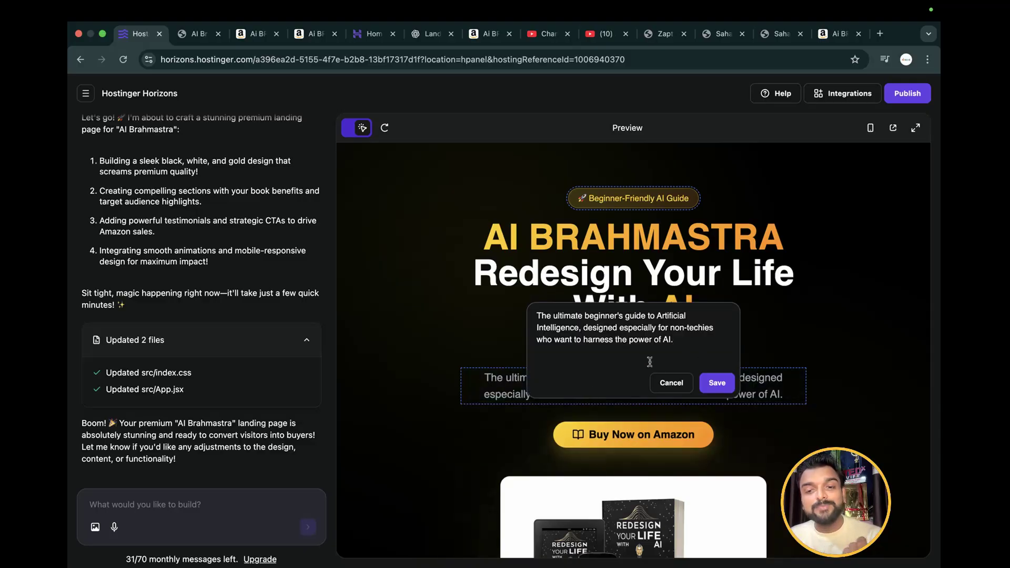
click(672, 383)
Open the subtitles under What You Will Discover and Who Should Read This Book? for editing, cancelling each without changes
scroll(612, 395, down, 2)
scroll(612, 395, down, 6)
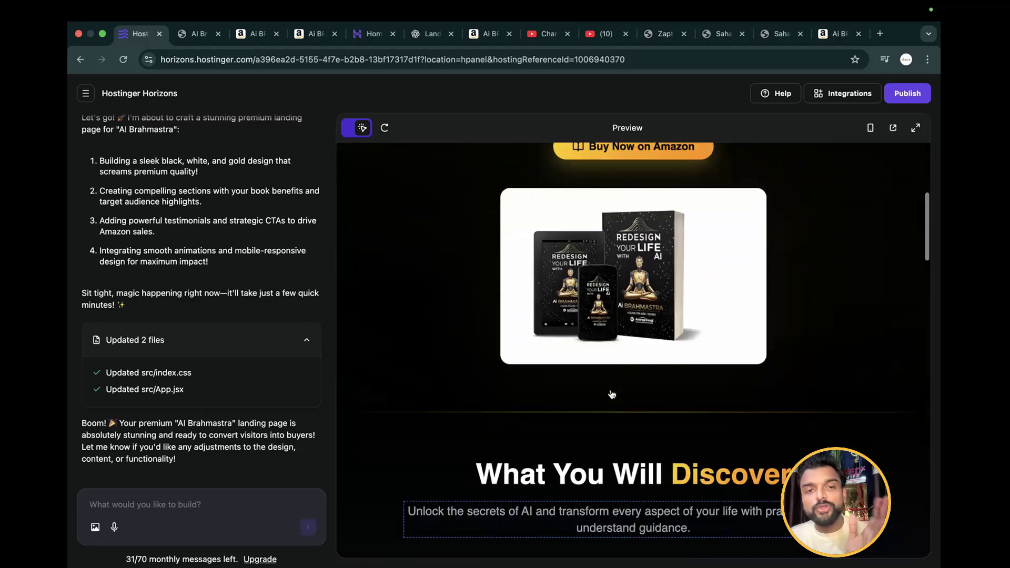
click(618, 287)
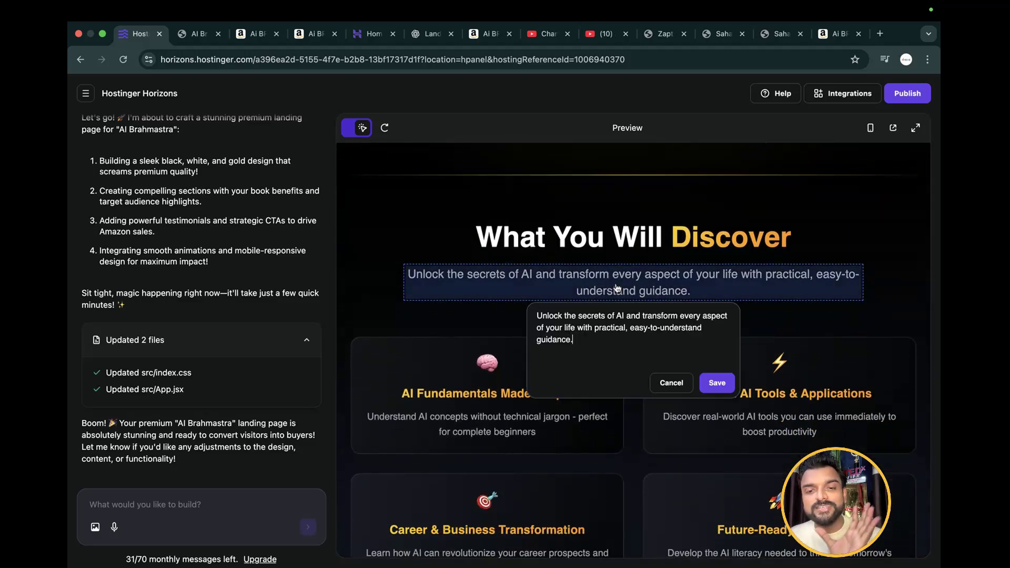
click(671, 383)
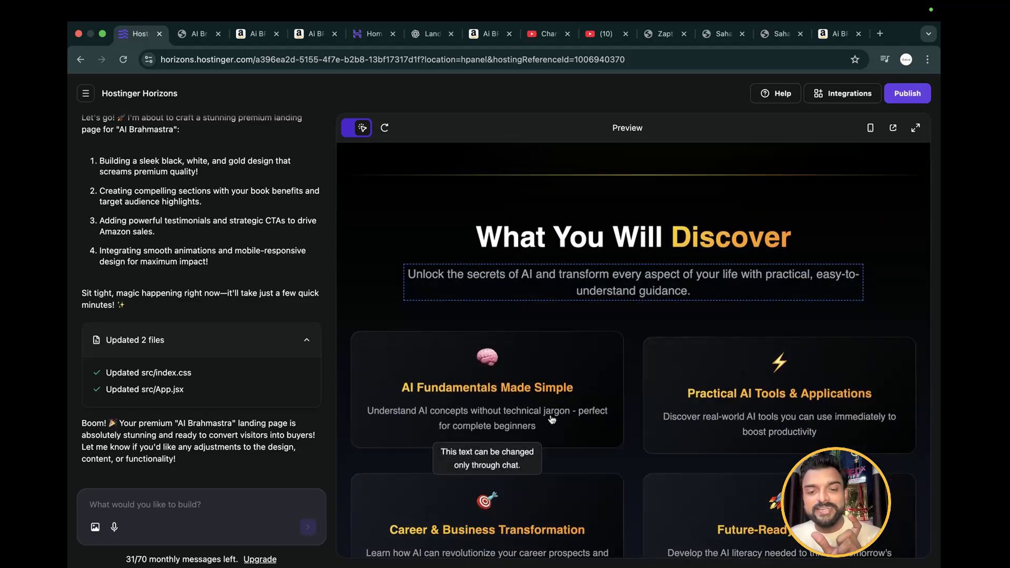
scroll(551, 419, down, 4)
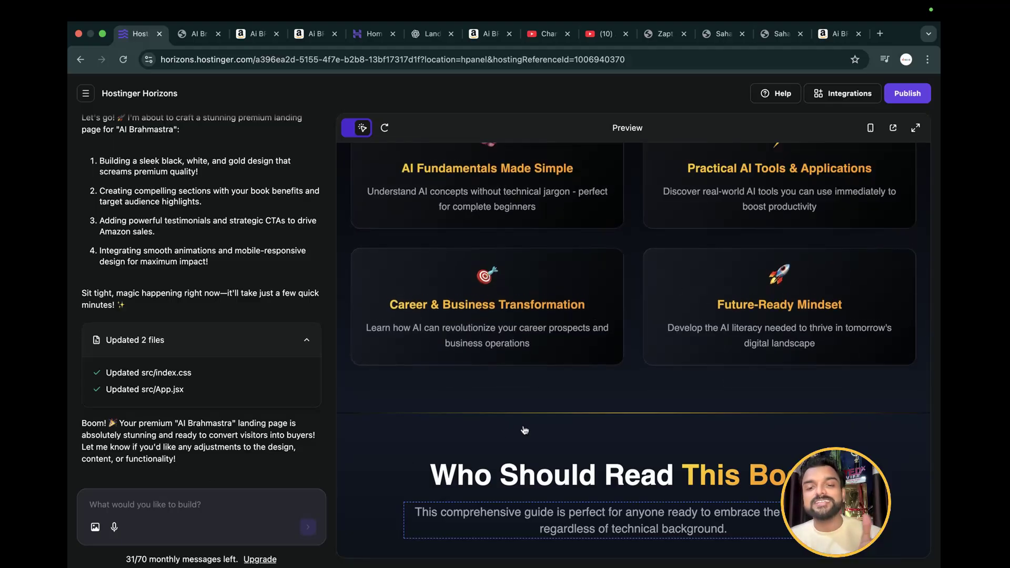
scroll(537, 430, down, 3)
click(582, 348)
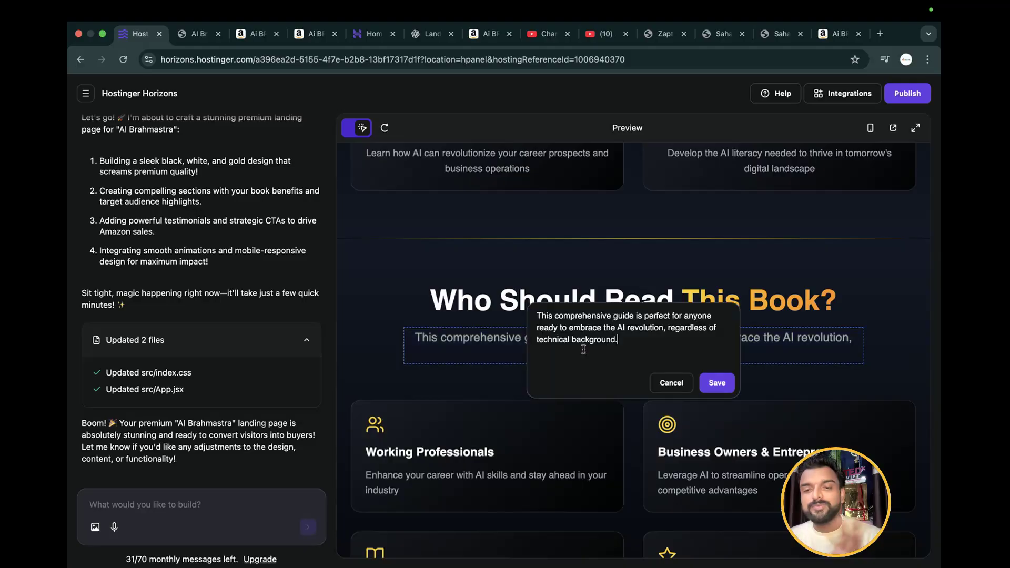
click(677, 384)
Check which texts are editable from What Readers Are Saying down to the footer, and turn off text editing mode
scroll(665, 444, down, 15)
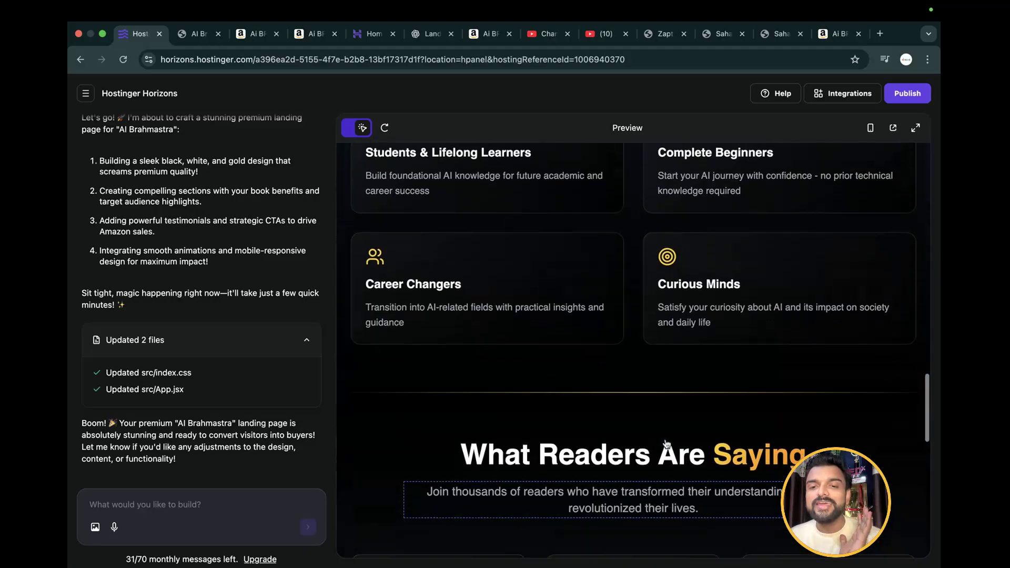
scroll(667, 443, down, 4)
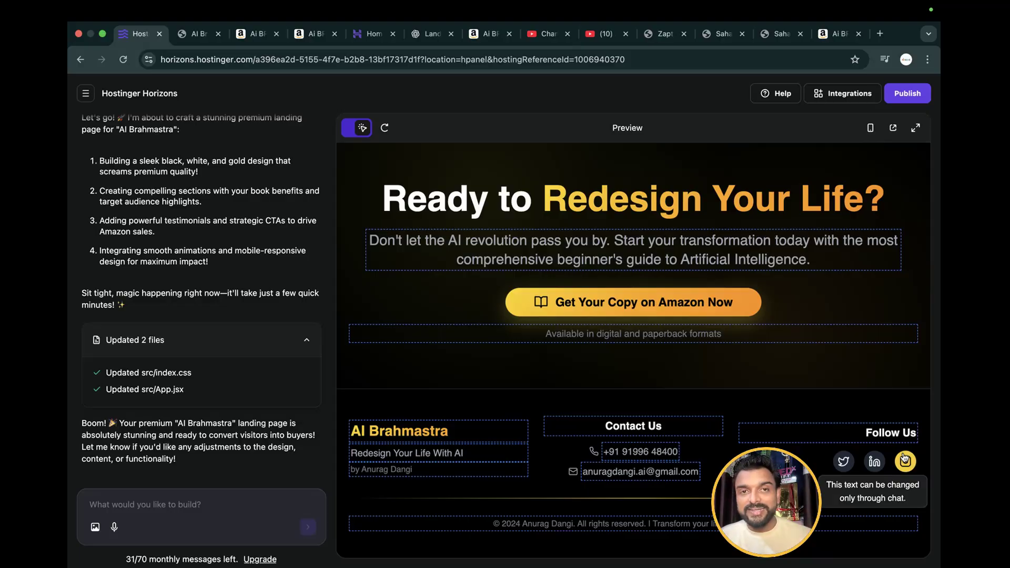
drag(767, 502, 858, 500)
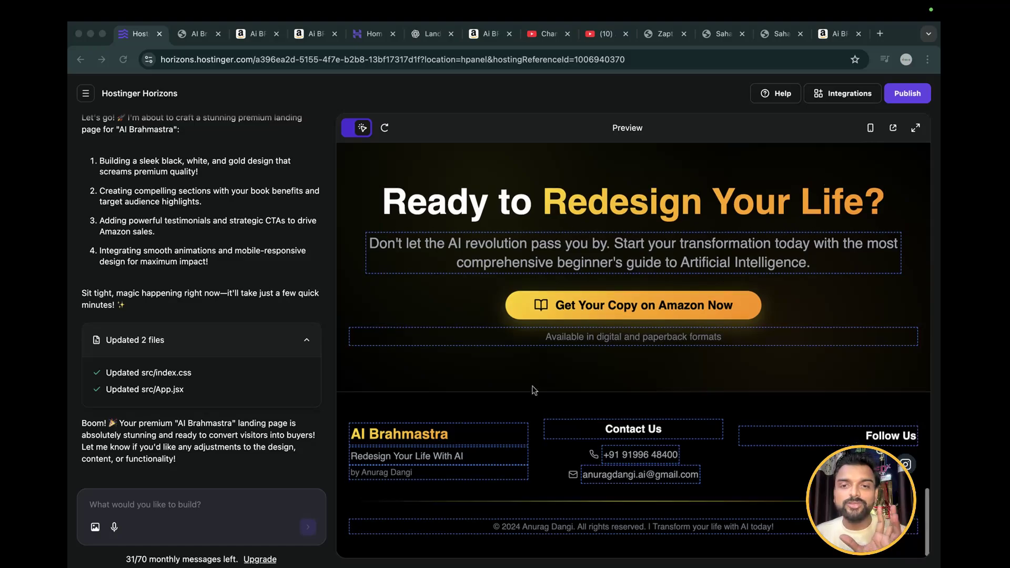
scroll(534, 390, up, 20)
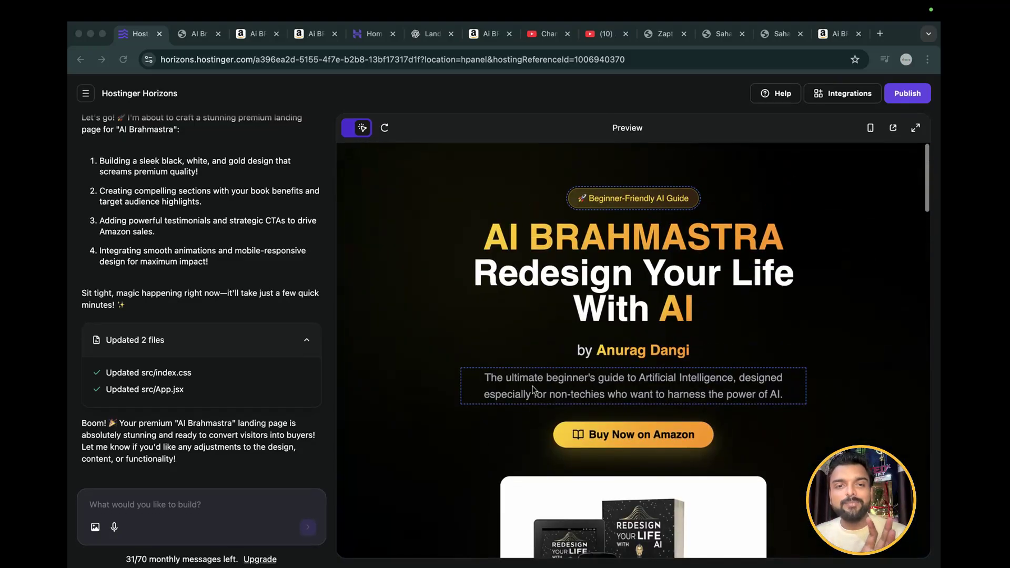
click(383, 131)
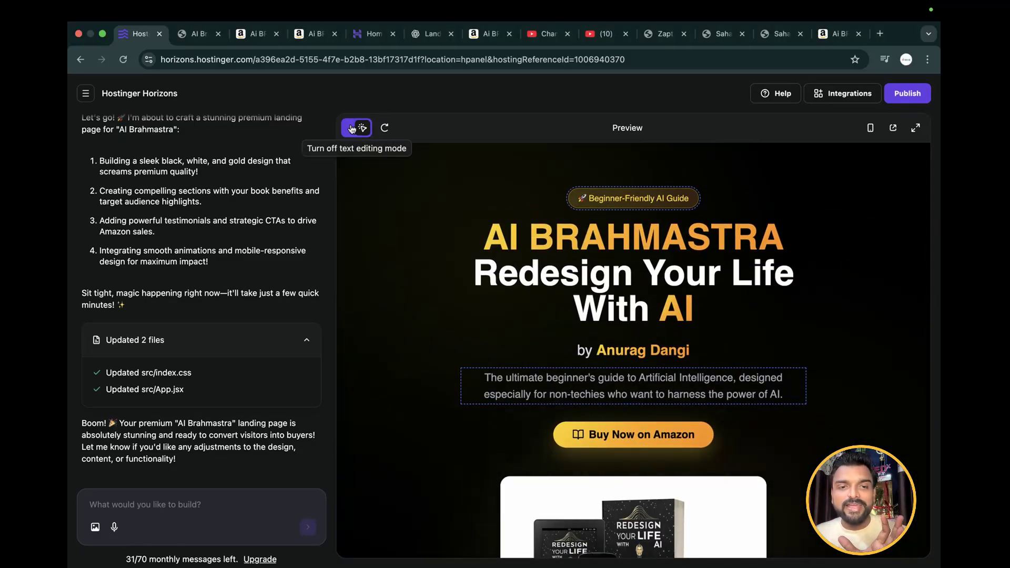
click(361, 127)
View the integrations available for the project and close the list without adding any
scroll(679, 326, down, 4)
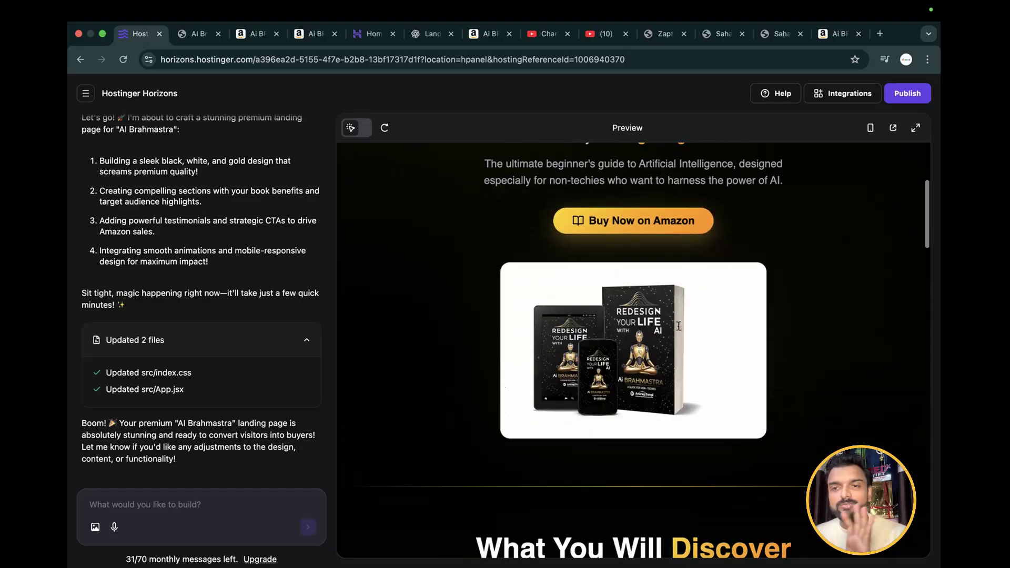
scroll(678, 326, up, 4)
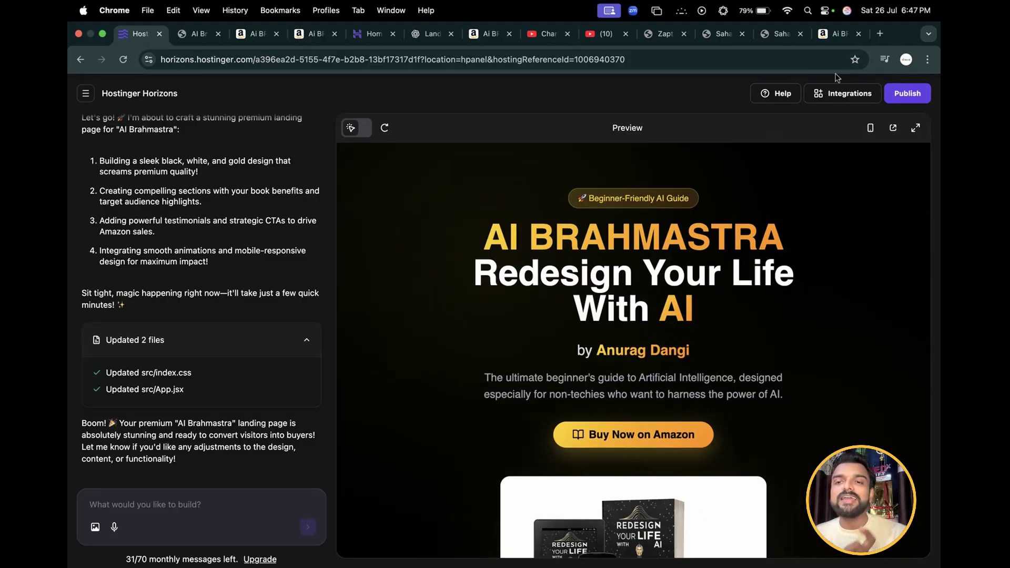
click(822, 96)
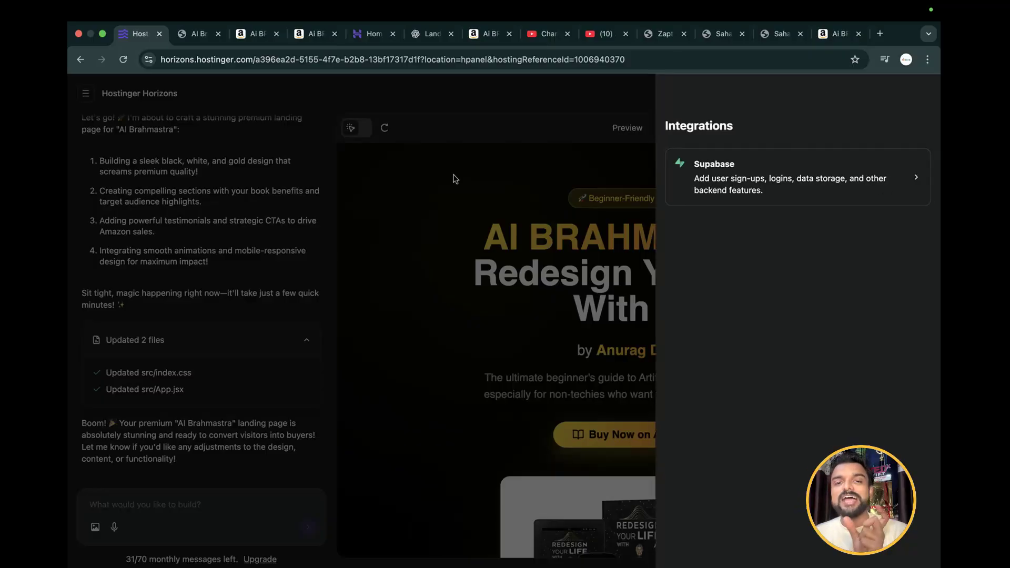
click(453, 179)
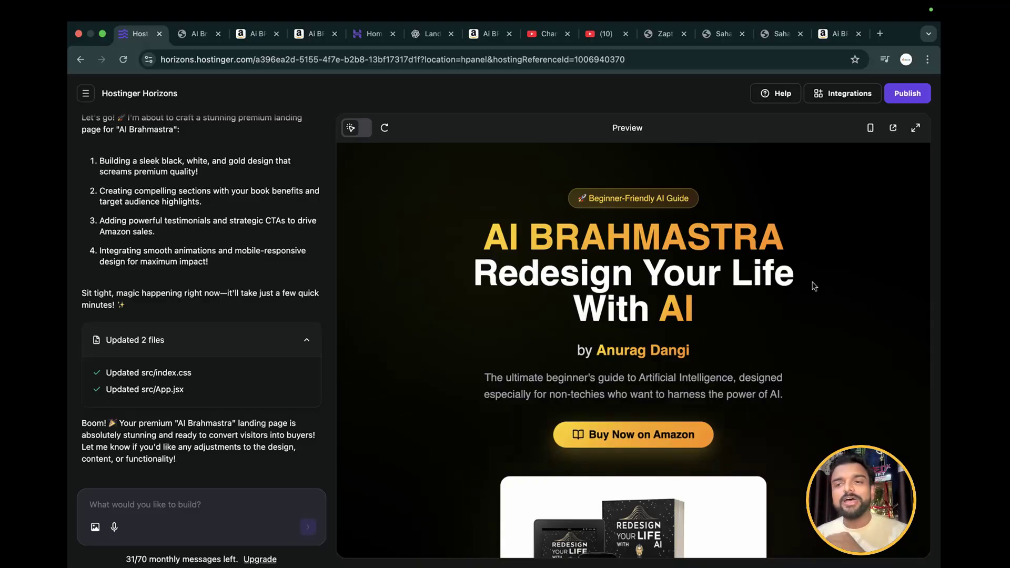
Review the landing page preview once more and publish the project
scroll(815, 286, down, 20)
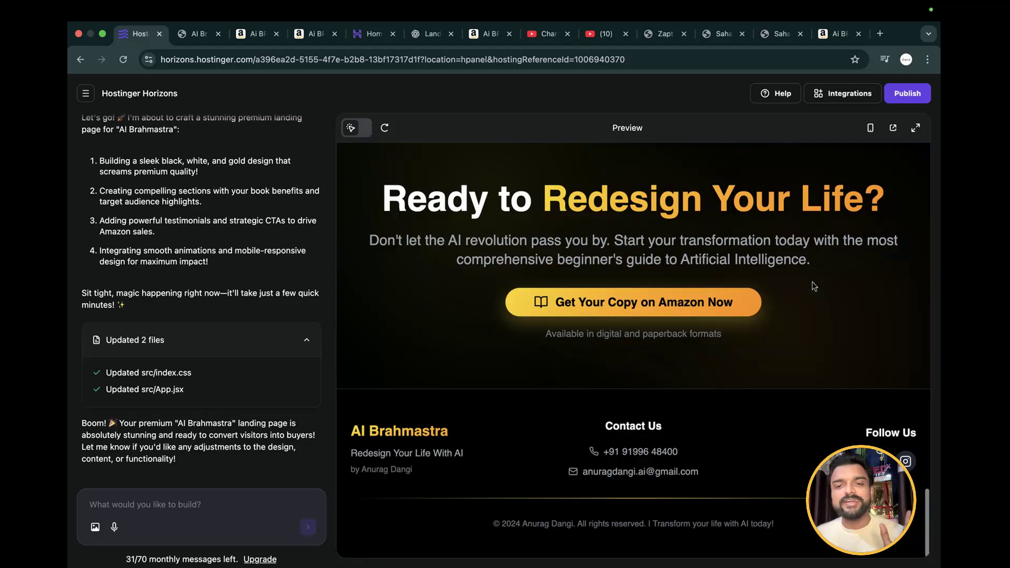
scroll(815, 286, up, 20)
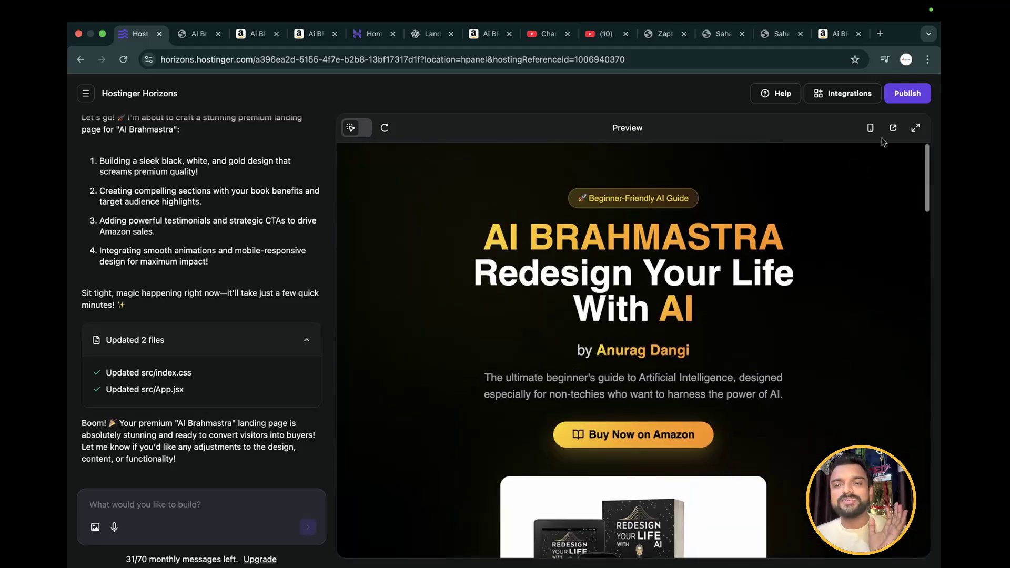
click(903, 98)
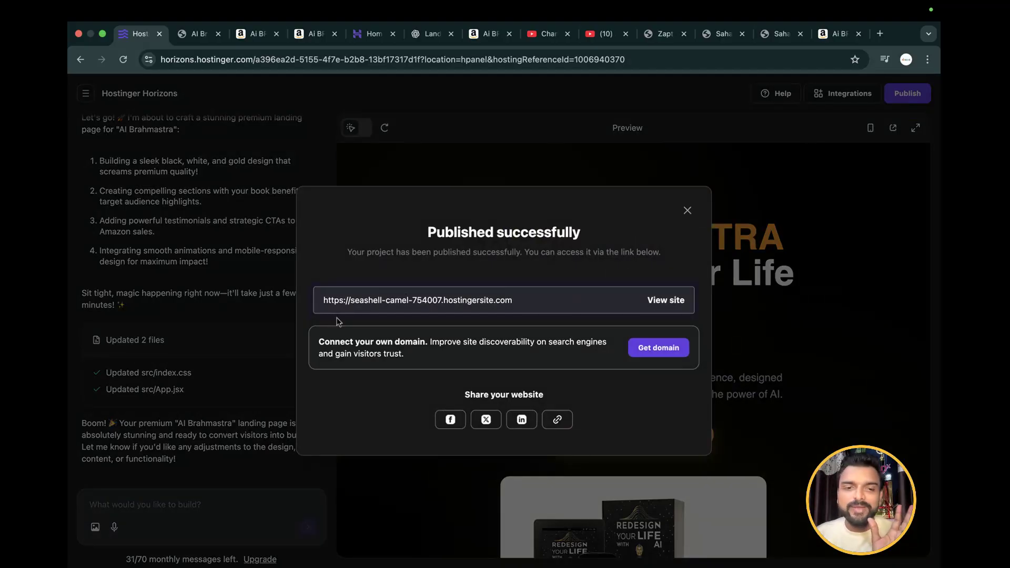
mouse_move(522, 303)
mouse_down()
mouse_move(319, 307)
mouse_move(549, 313)
mouse_move(515, 307)
mouse_up()
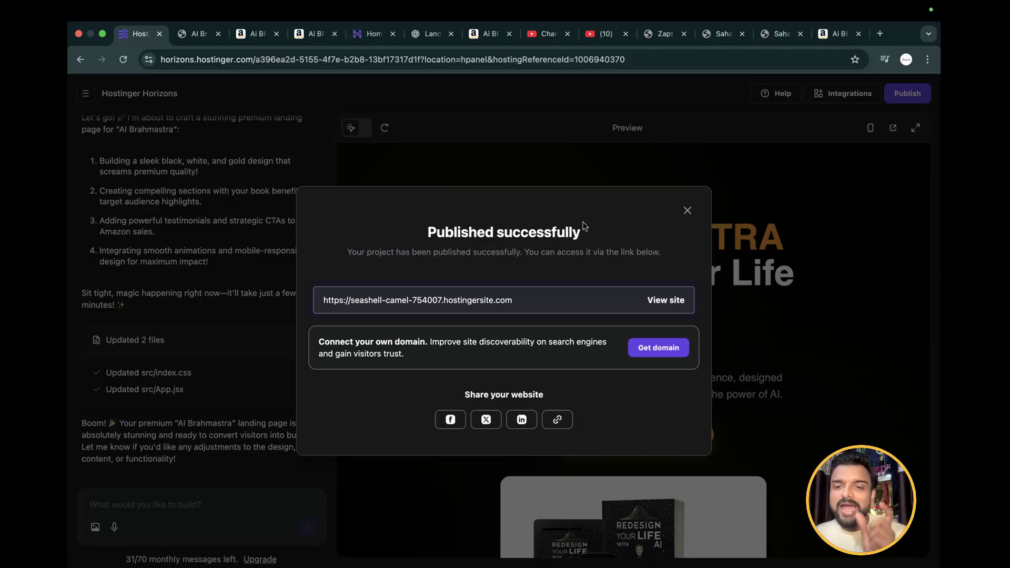
Start connecting a custom domain to the published site and choose the author's existing book subdomain
click(652, 347)
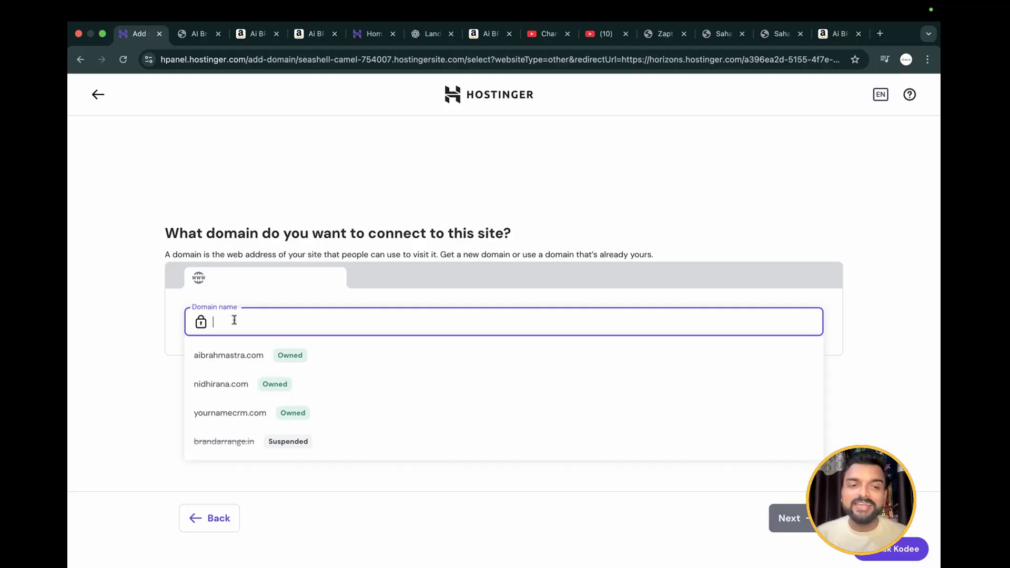
text(b)
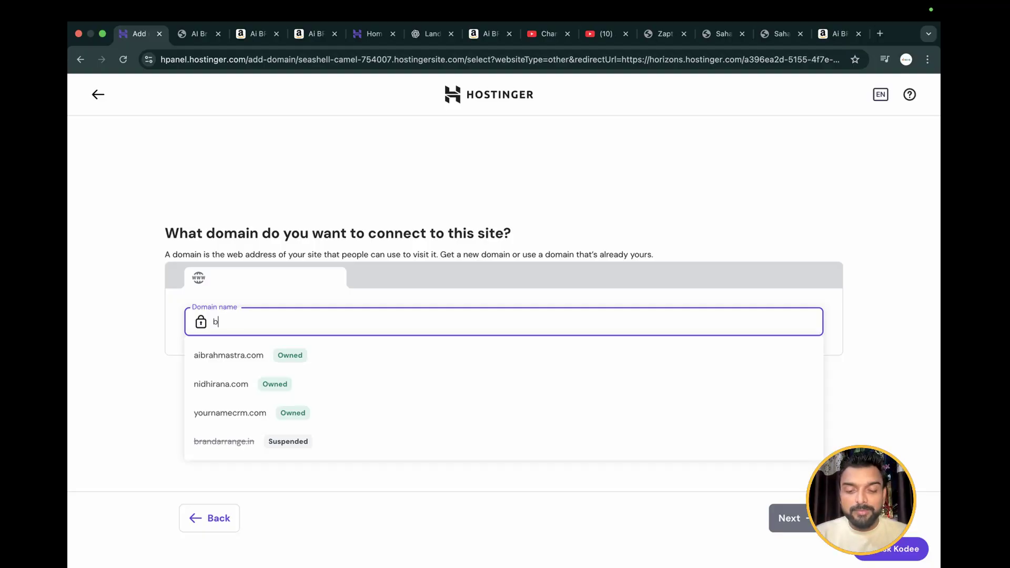
text(ook.anu)
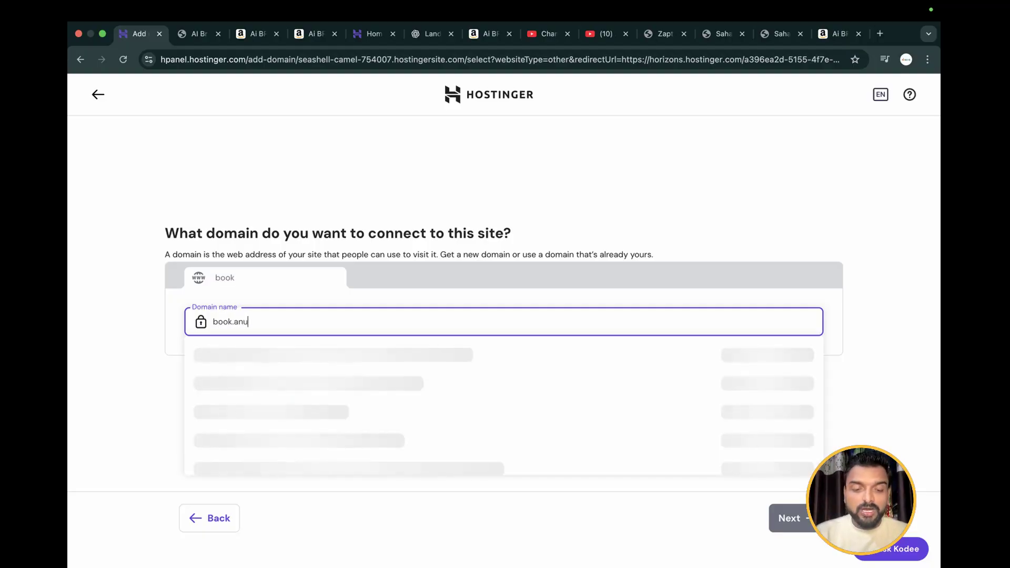
text(ragdangi.in)
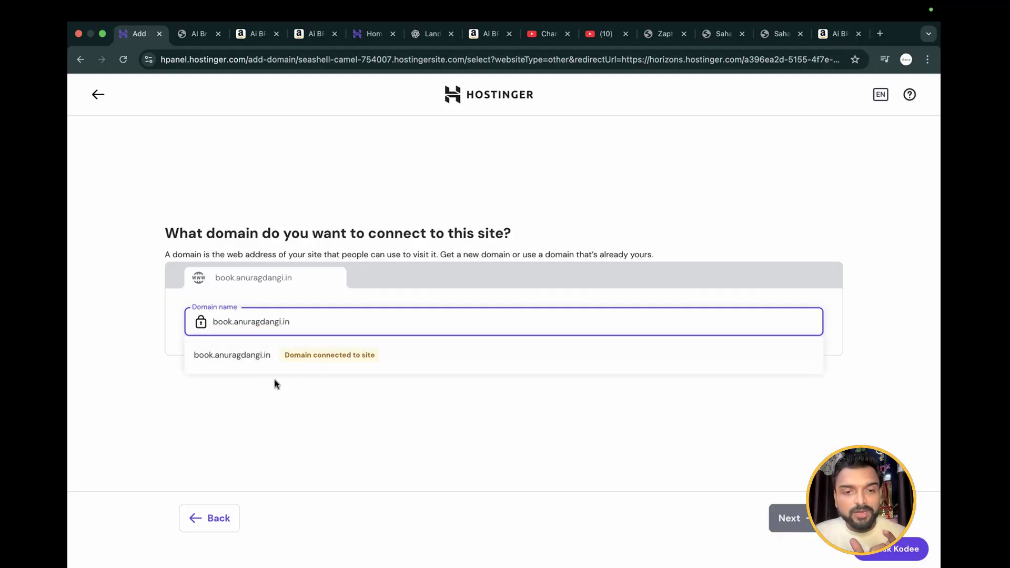
click(254, 356)
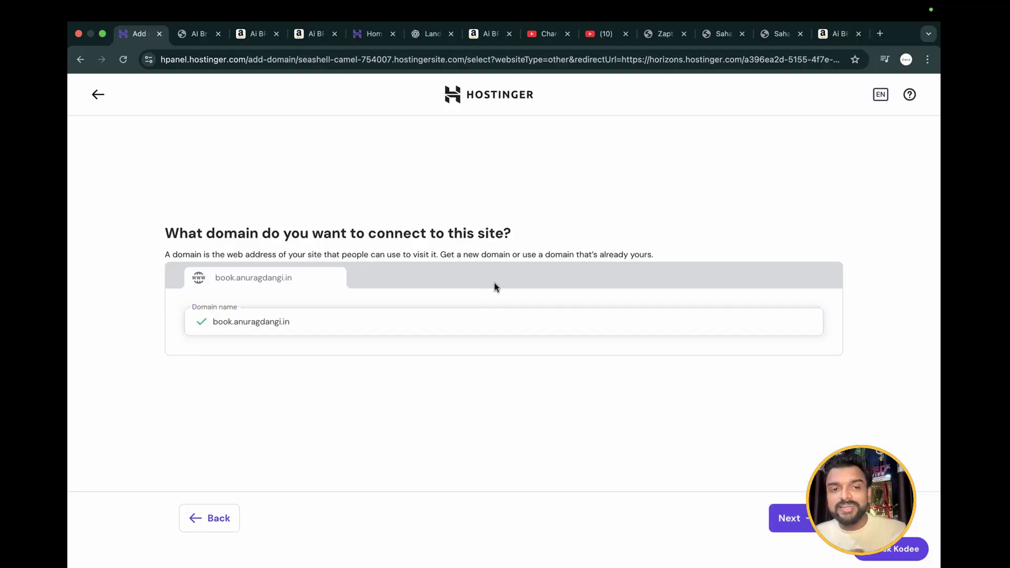
Open the author's book subdomain in a new browser tab to view the site already connected to it
click(879, 33)
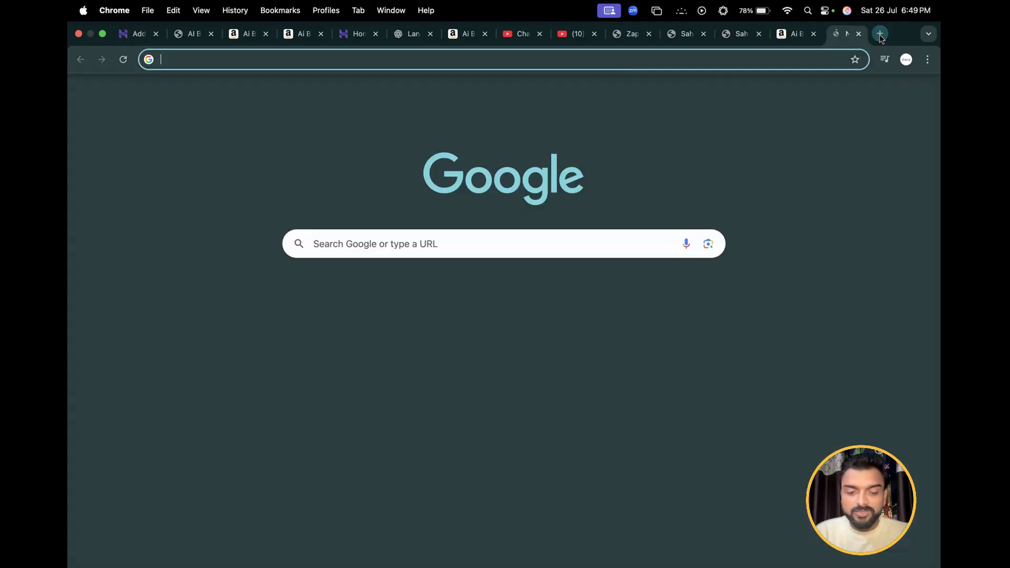
text(book.a)
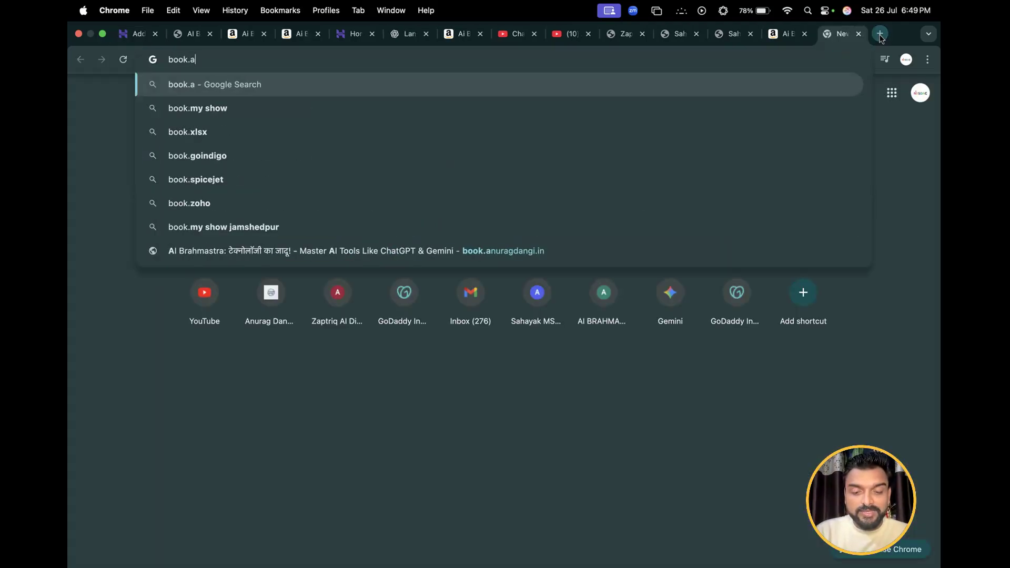
text(nuragdangi.i)
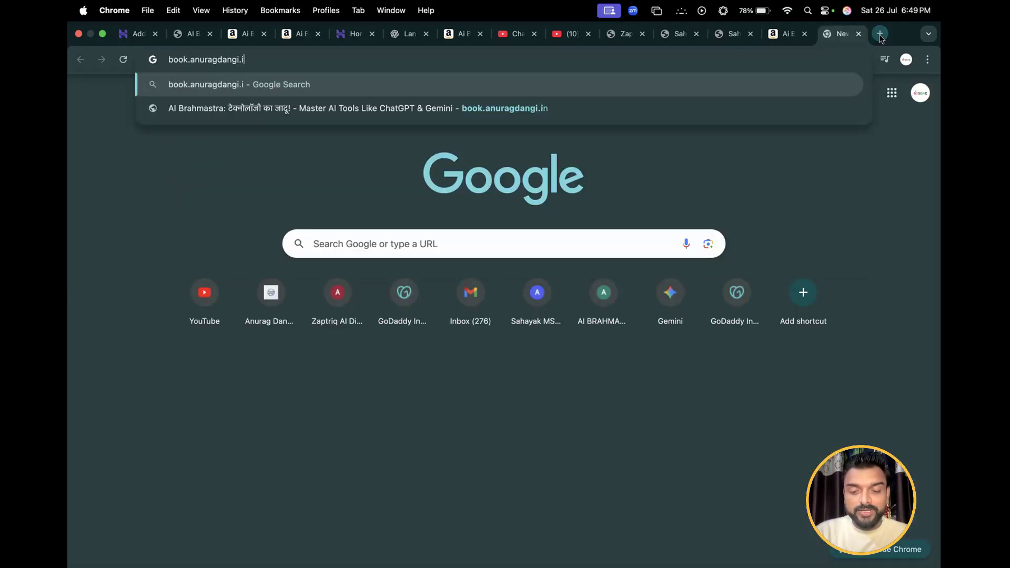
key(Return)
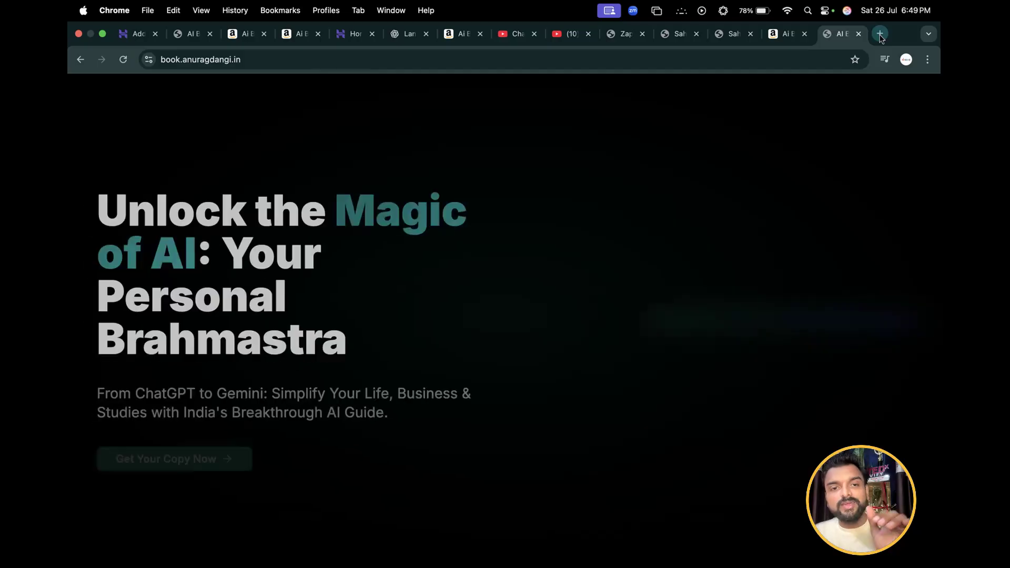
Examine the existing AI Brahmastra site from its hero section through Meet Your Guide down to the footer
scroll(519, 366, down, 2)
scroll(518, 365, down, 2)
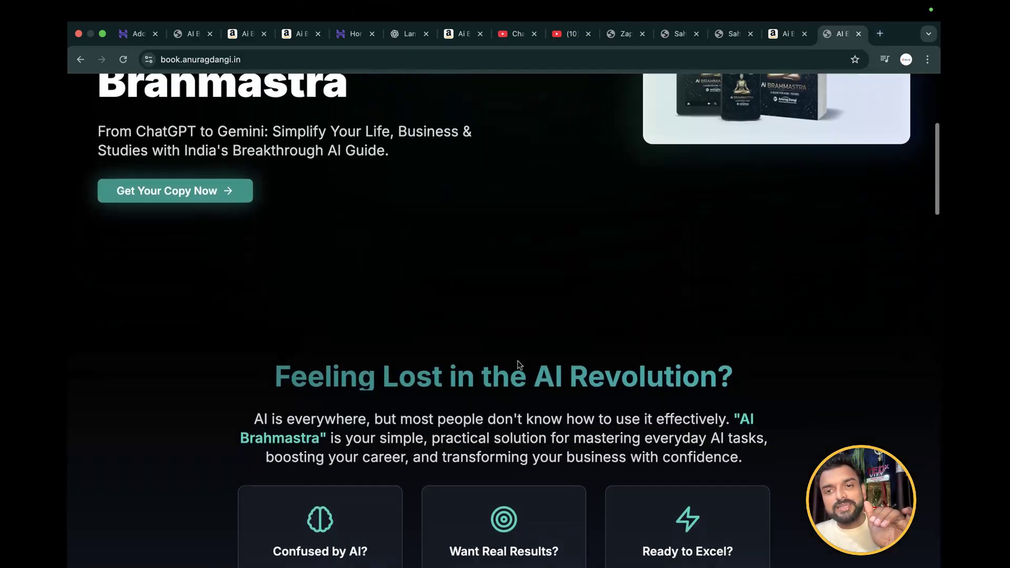
scroll(519, 365, up, 5)
scroll(518, 364, down, 12)
scroll(518, 362, down, 15)
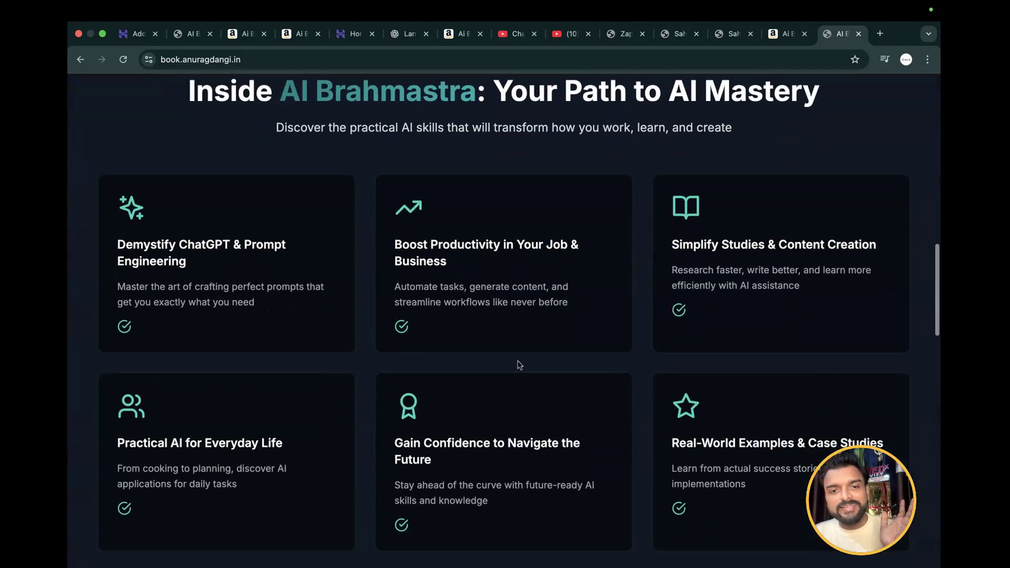
scroll(519, 365, down, 5)
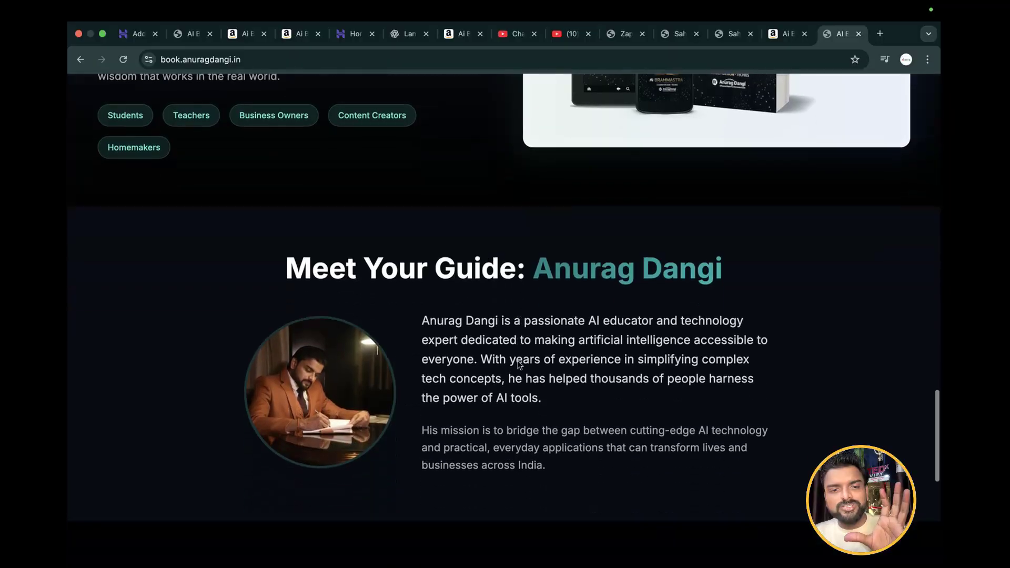
drag(287, 210, 815, 215)
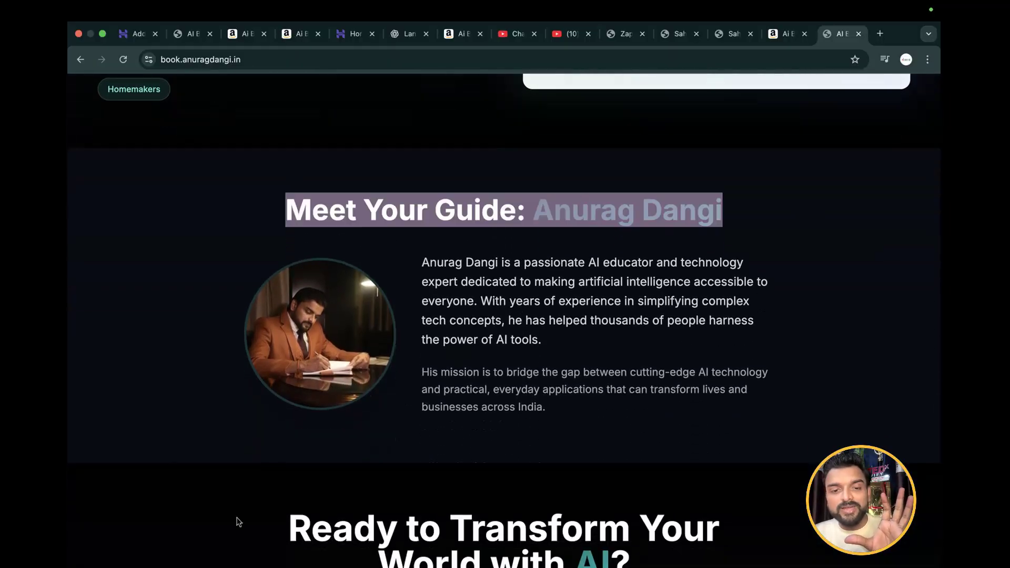
scroll(465, 409, down, 10)
scroll(466, 409, up, 10)
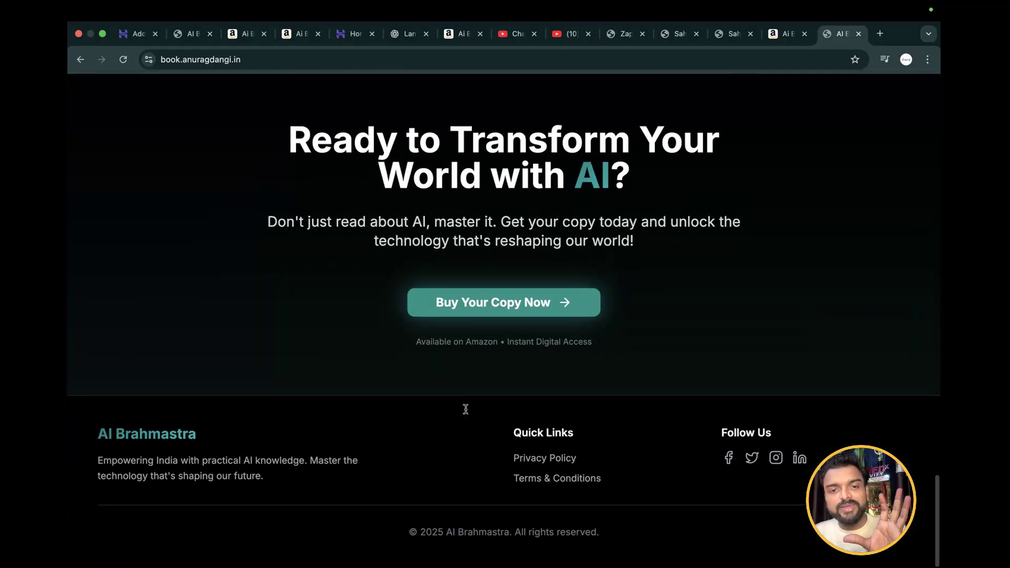
Return to the domain connection page, change the subdomain prefix to "books", choose the suggested free subdomain, and finish adding it to the site
click(784, 32)
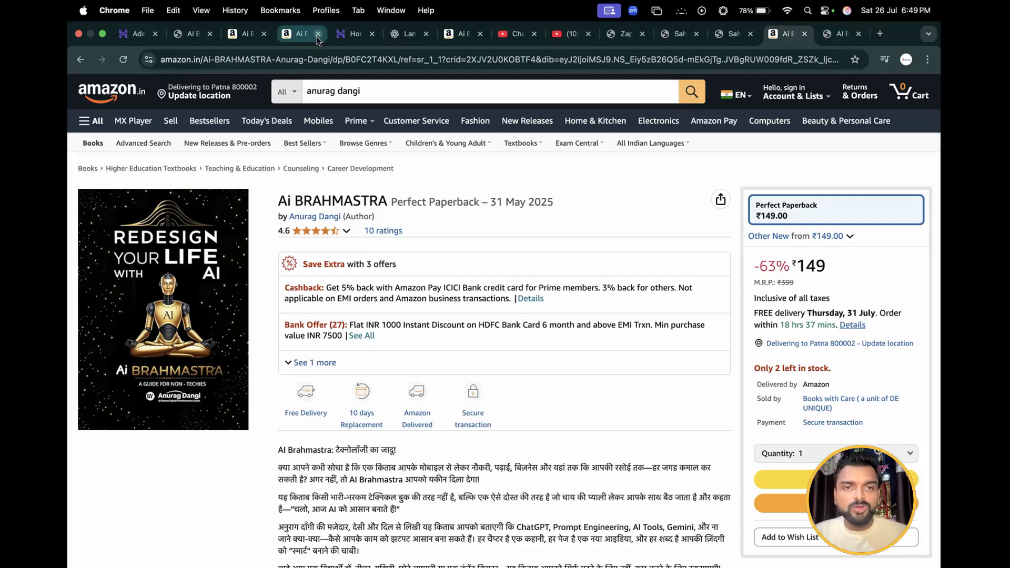
click(352, 33)
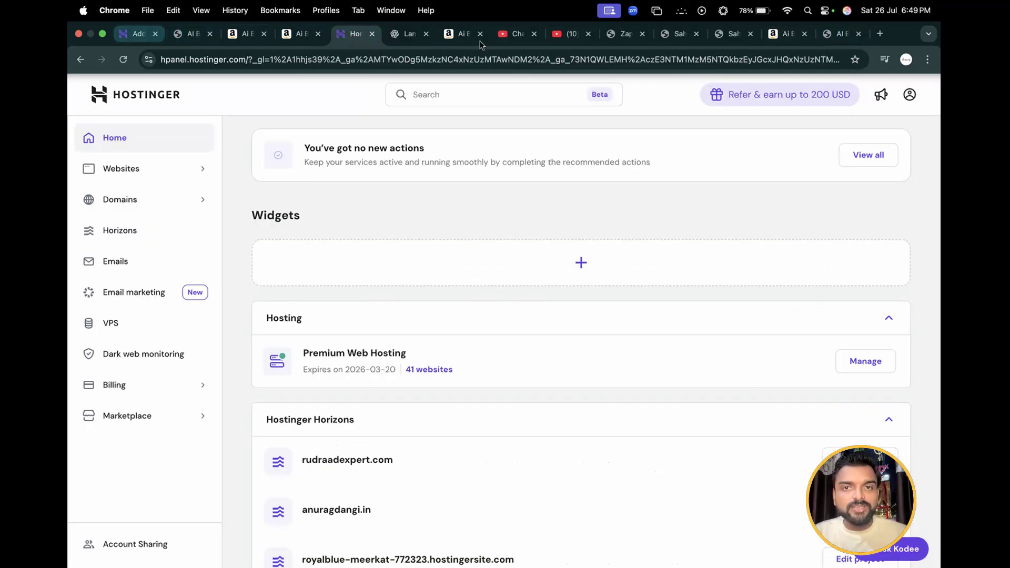
click(136, 36)
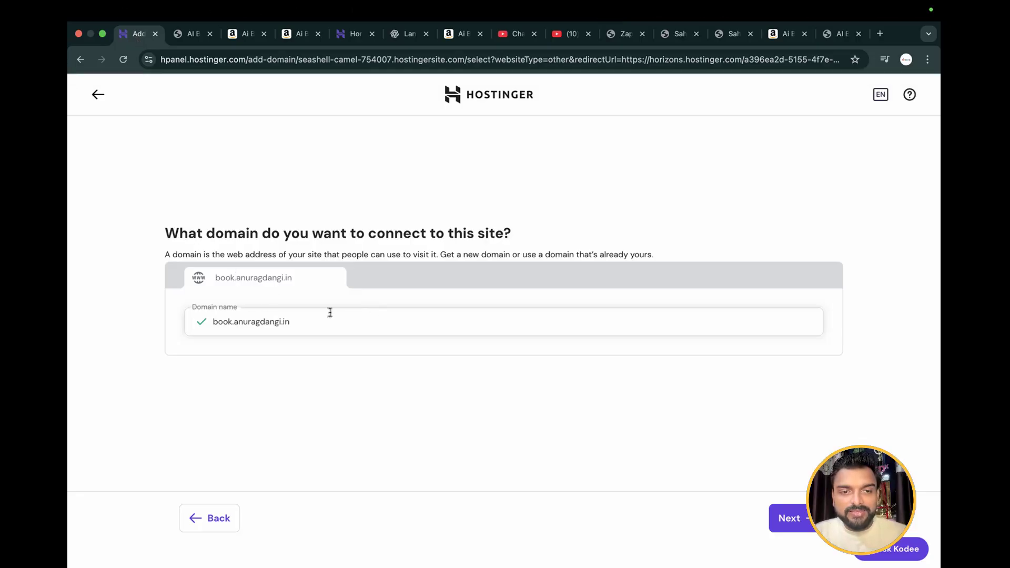
click(305, 316)
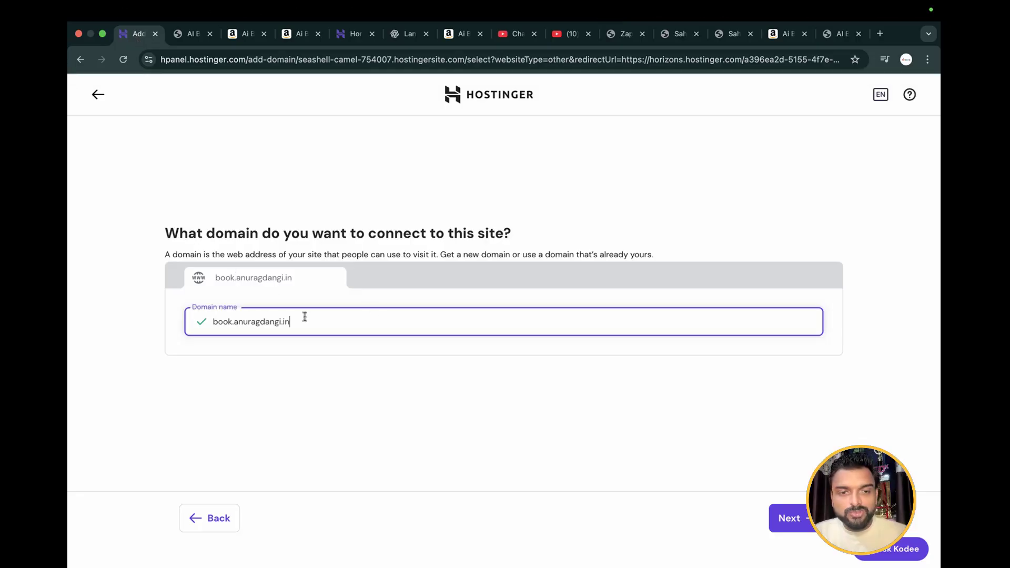
click(232, 322)
text(s)
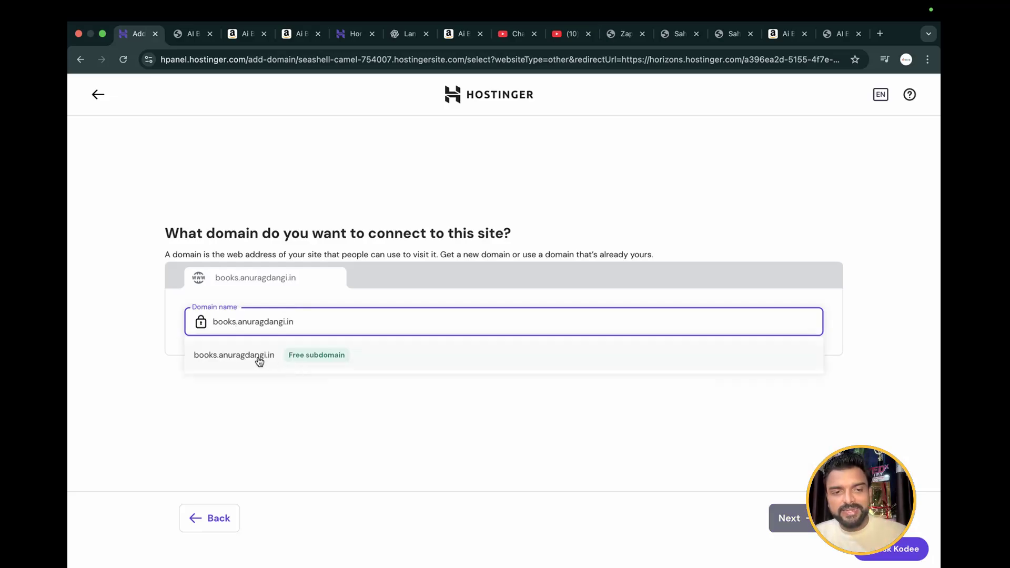
click(261, 352)
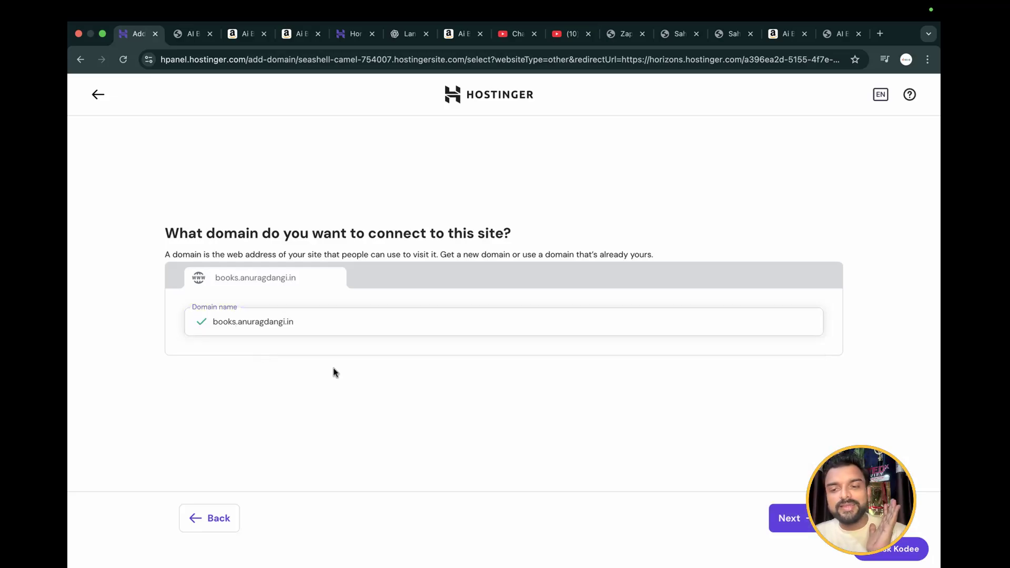
click(795, 518)
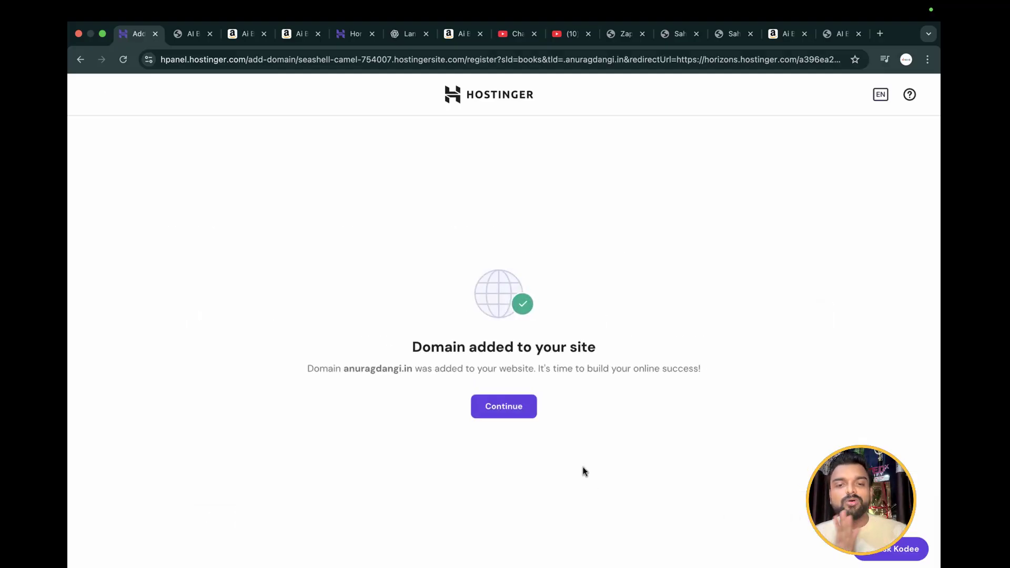
click(514, 407)
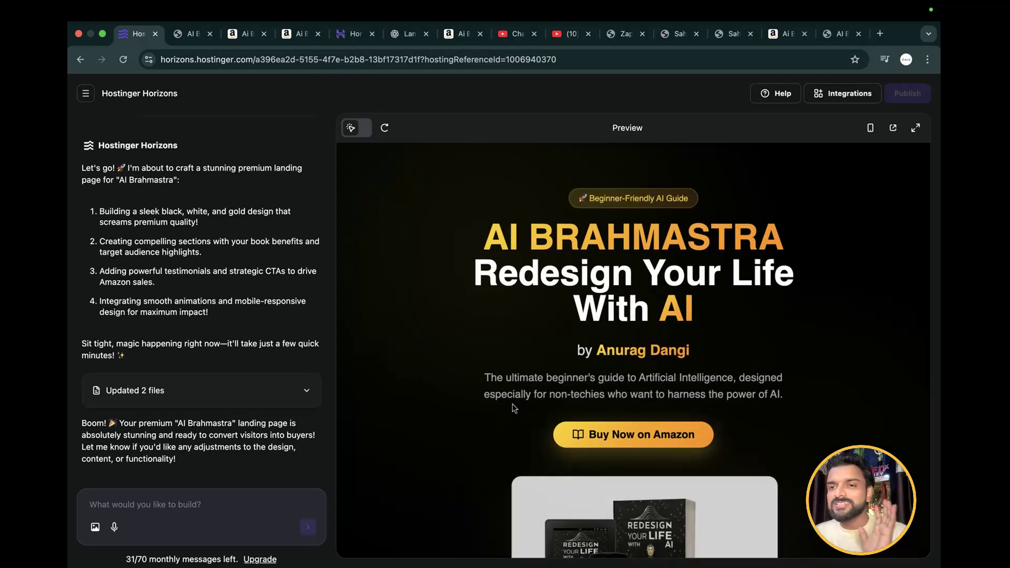
Open the newly connected "books" subdomain in a new browser tab
click(880, 33)
text(boo)
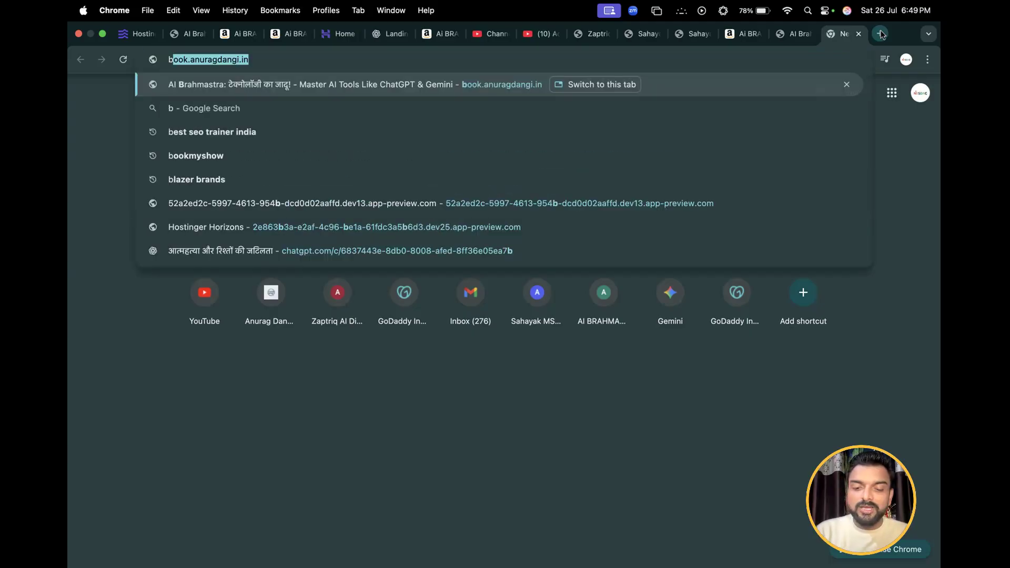
text(ks.a)
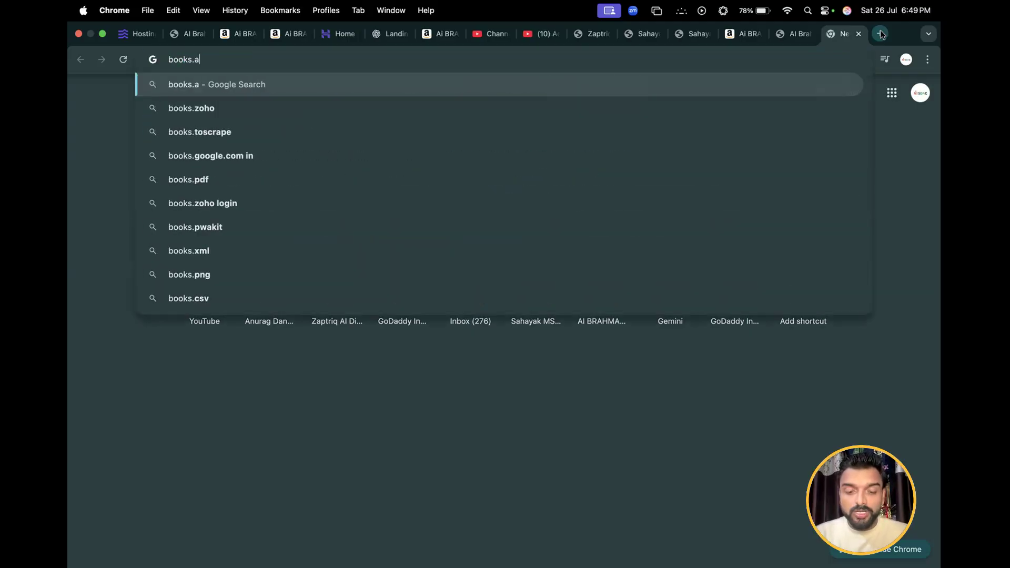
text(nuragdangi)
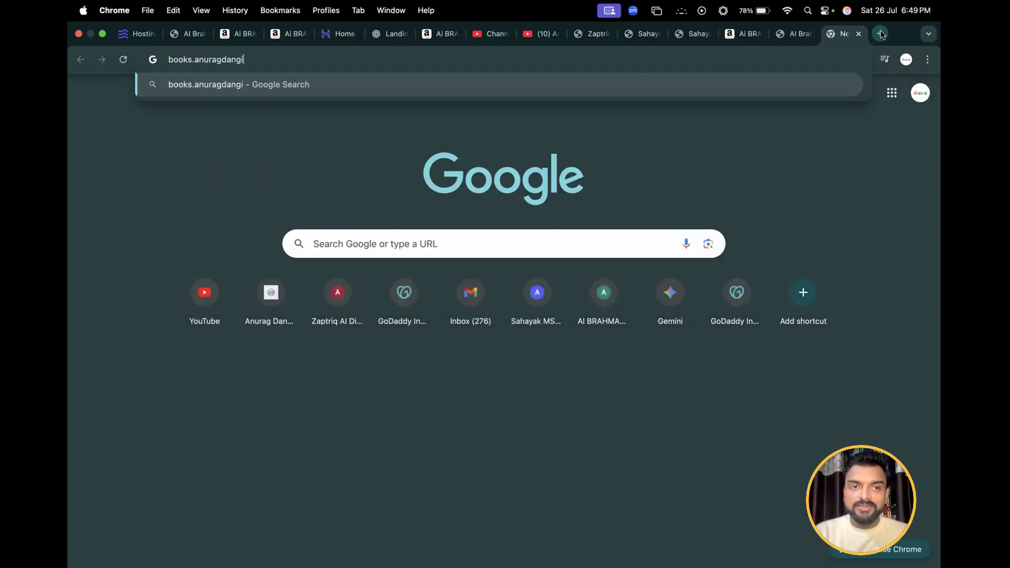
text(.in)
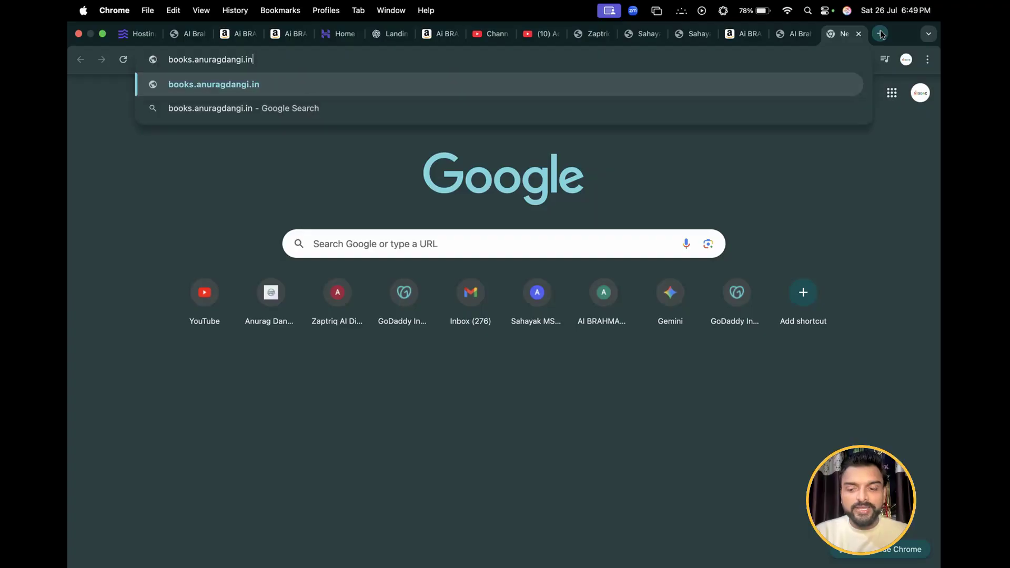
key(Return)
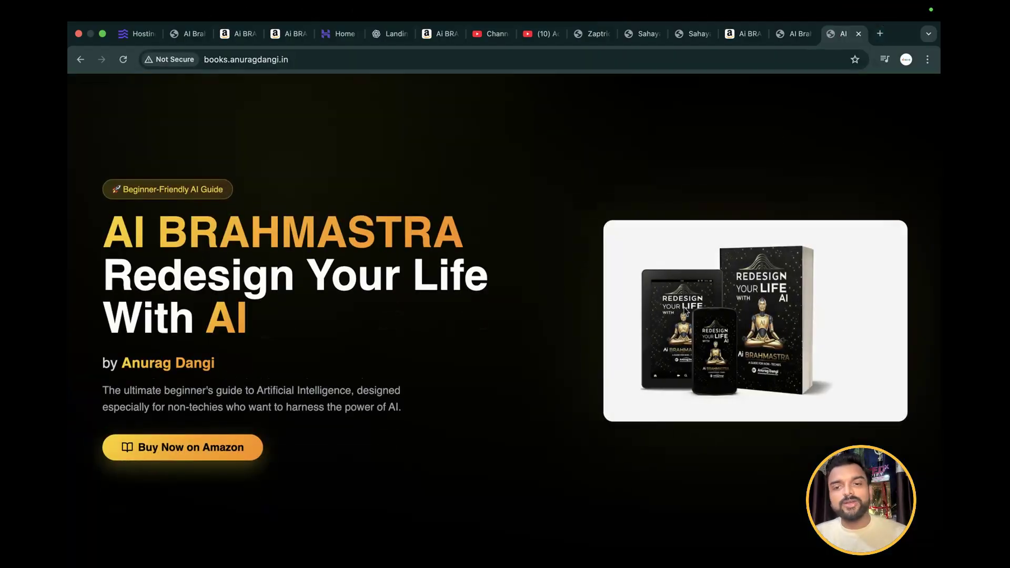
Examine the live landing page on the new subdomain from the hero section down to the footer and back
scroll(686, 311, down, 10)
scroll(686, 311, down, 3)
scroll(686, 312, up, 11)
scroll(686, 311, down, 14)
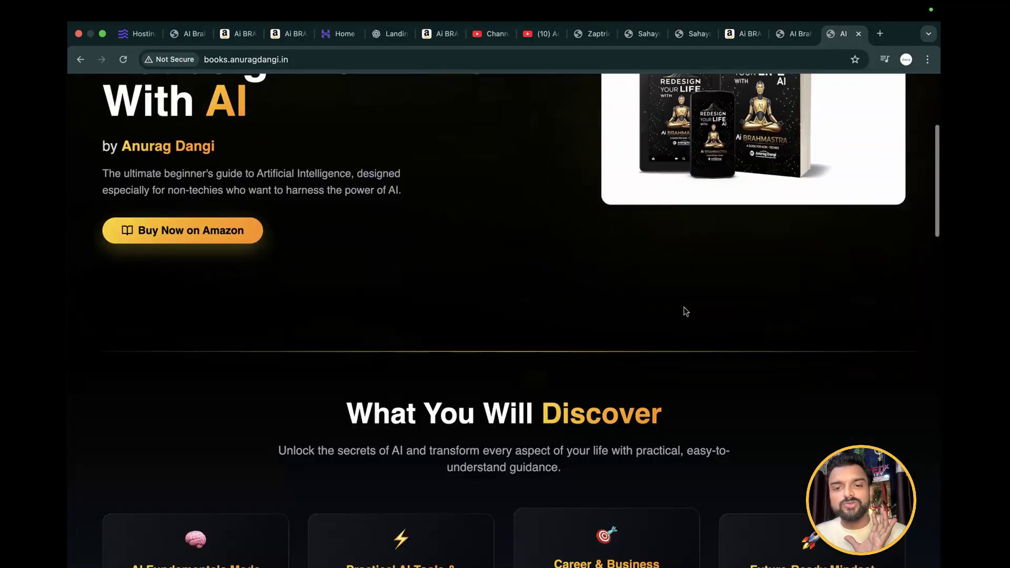
scroll(684, 307, down, 15)
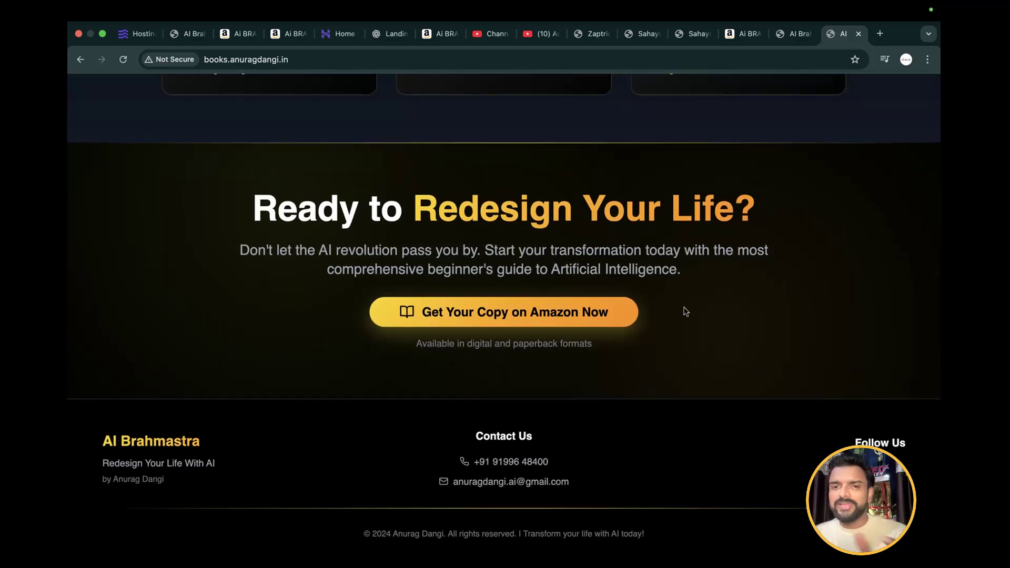
scroll(686, 312, up, 20)
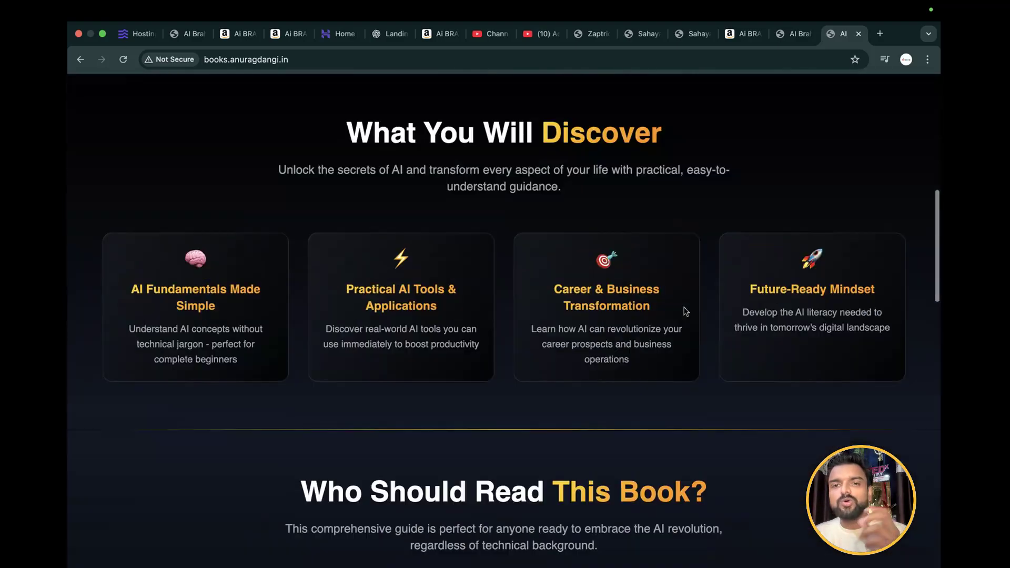
scroll(686, 312, up, 6)
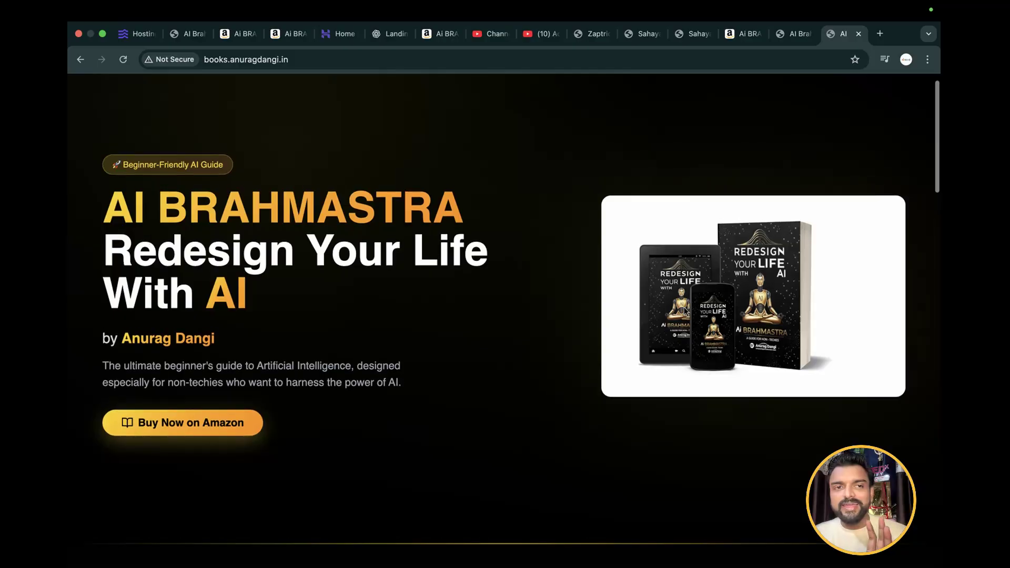
Check the new site's connection security information and try reloading its address twice in the same tab
click(167, 61)
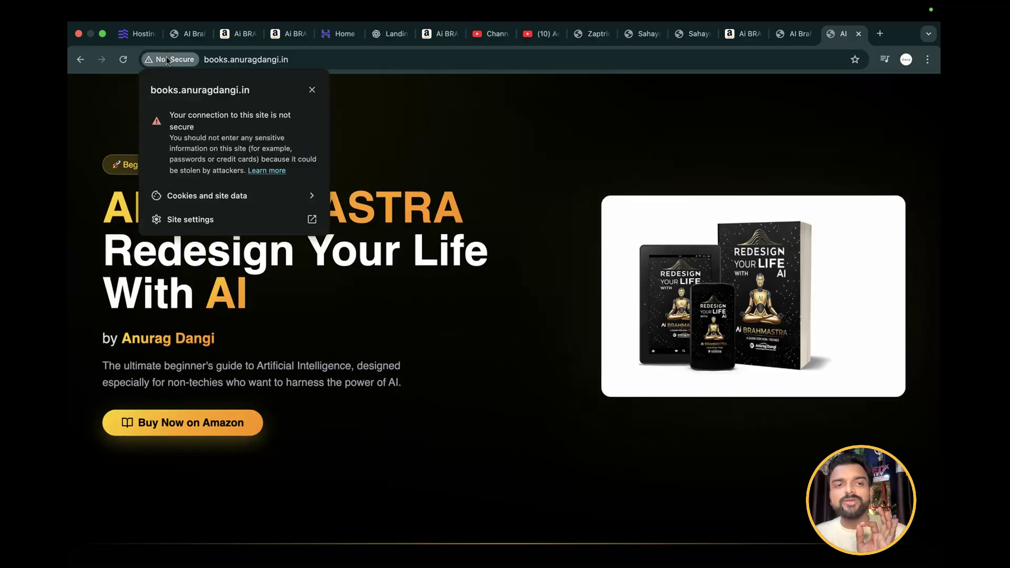
click(268, 61)
click(268, 61)
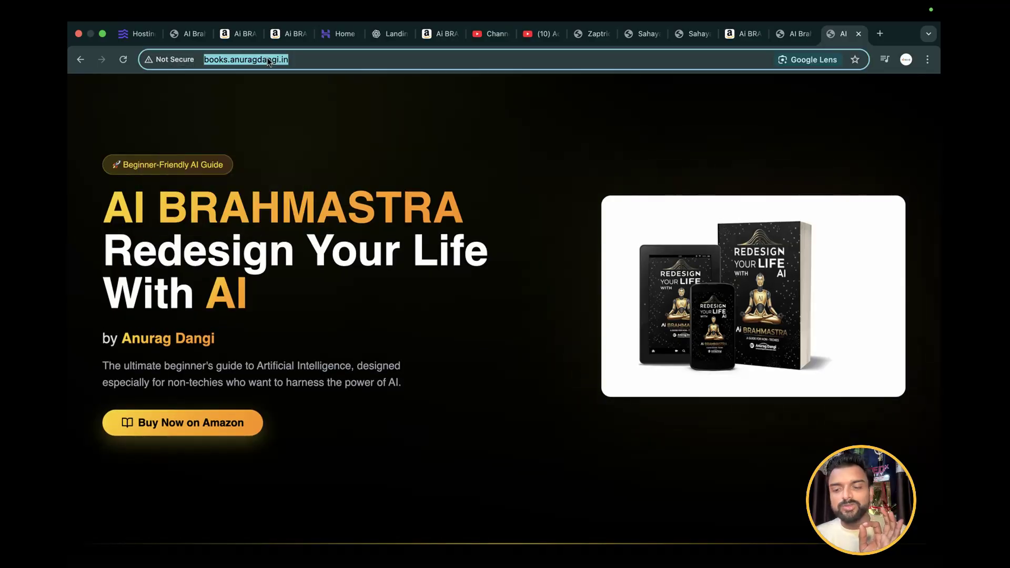
key(Return)
click(259, 61)
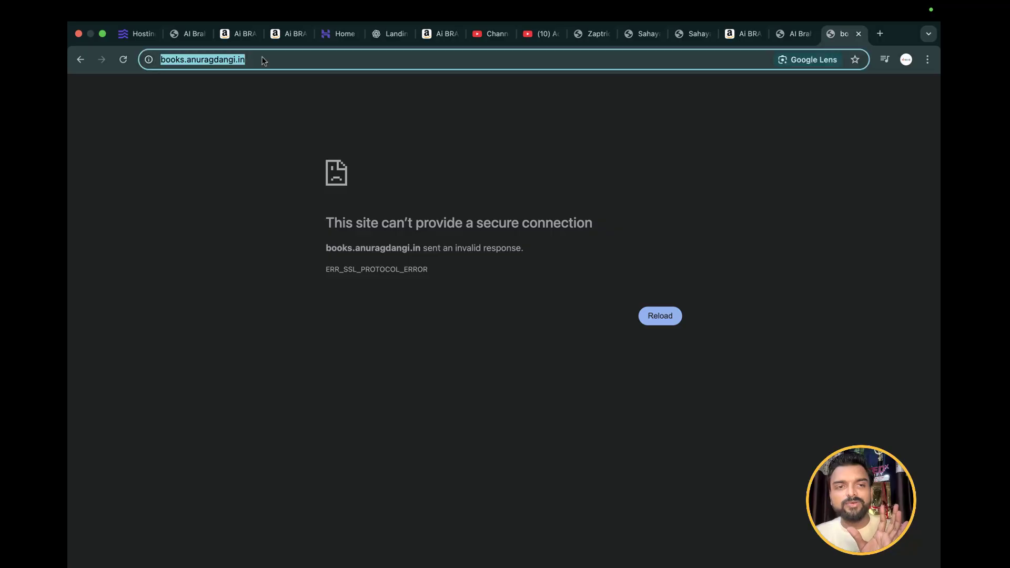
key(Return)
click(263, 61)
key(super+c)
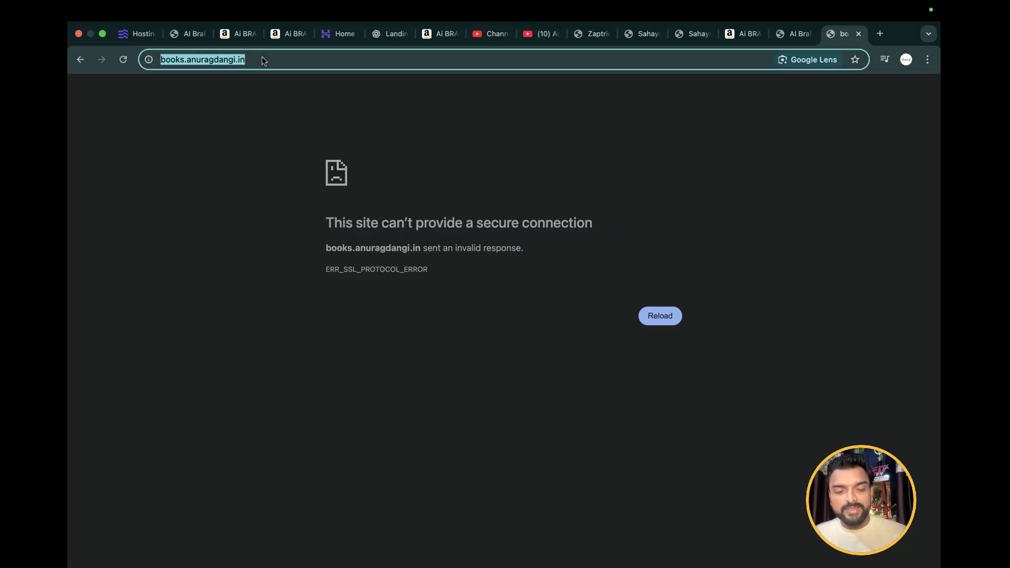
Try the copied "books" subdomain address in another new tab and check its connection security details
click(879, 34)
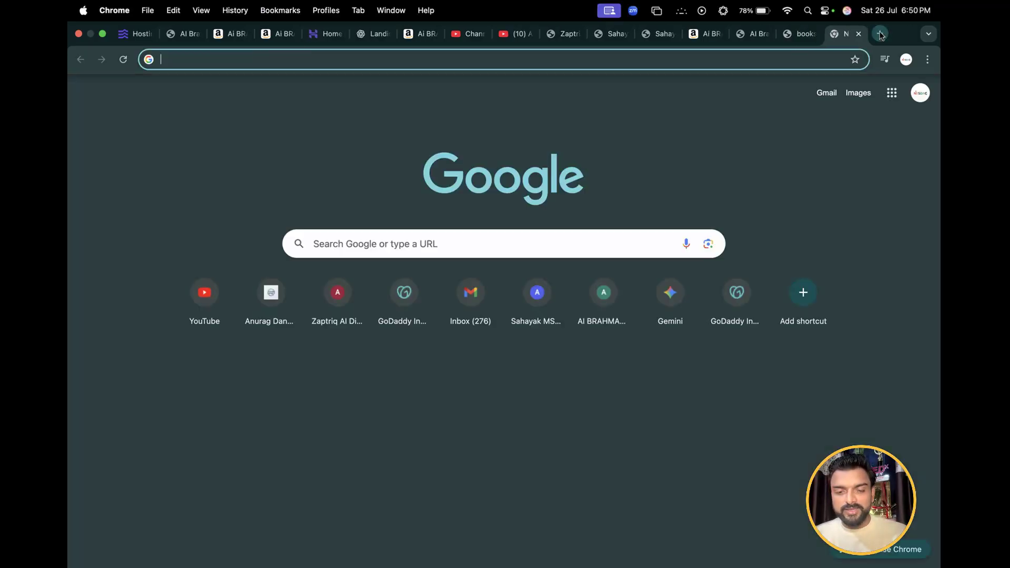
key(super+v)
click(254, 61)
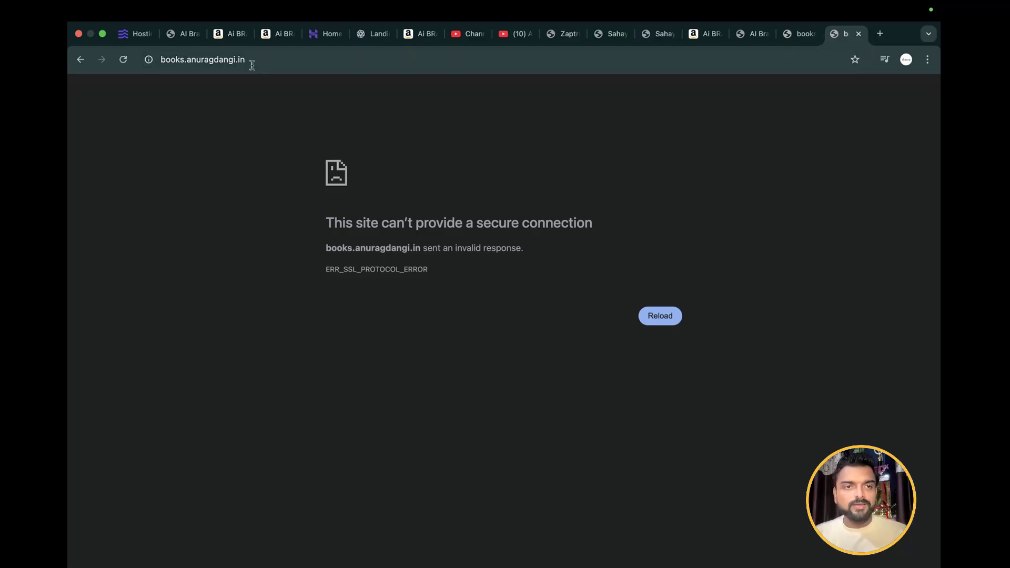
click(149, 60)
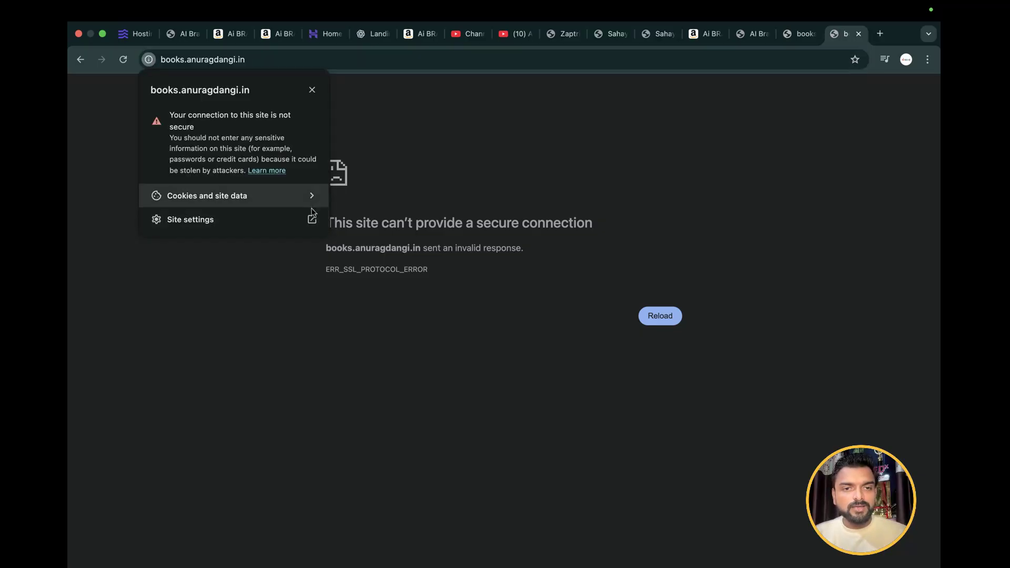
click(312, 90)
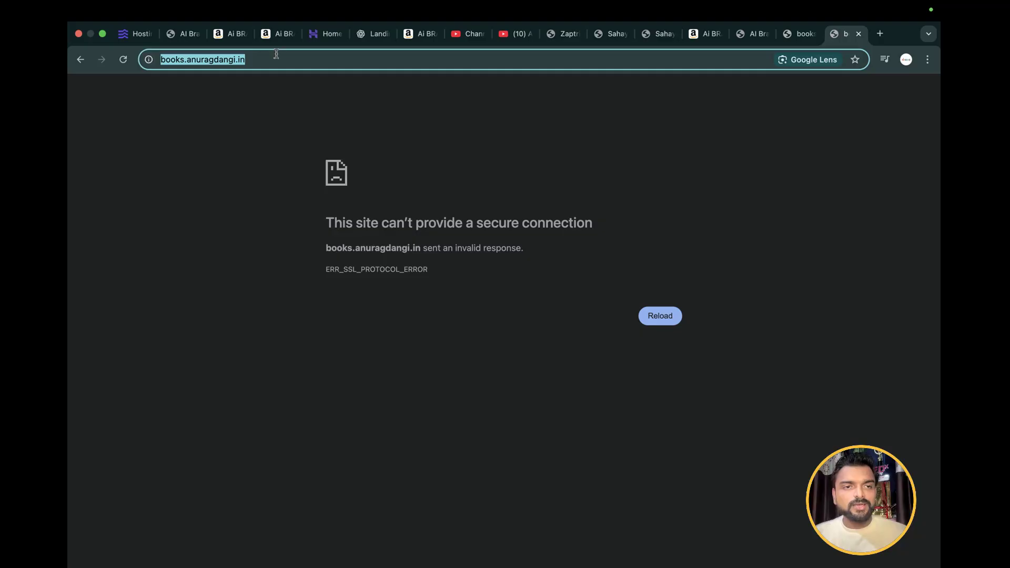
Enter the full "books" subdomain address manually in a fresh tab and load the landing page again
click(880, 33)
text(n)
key(BackSpace)
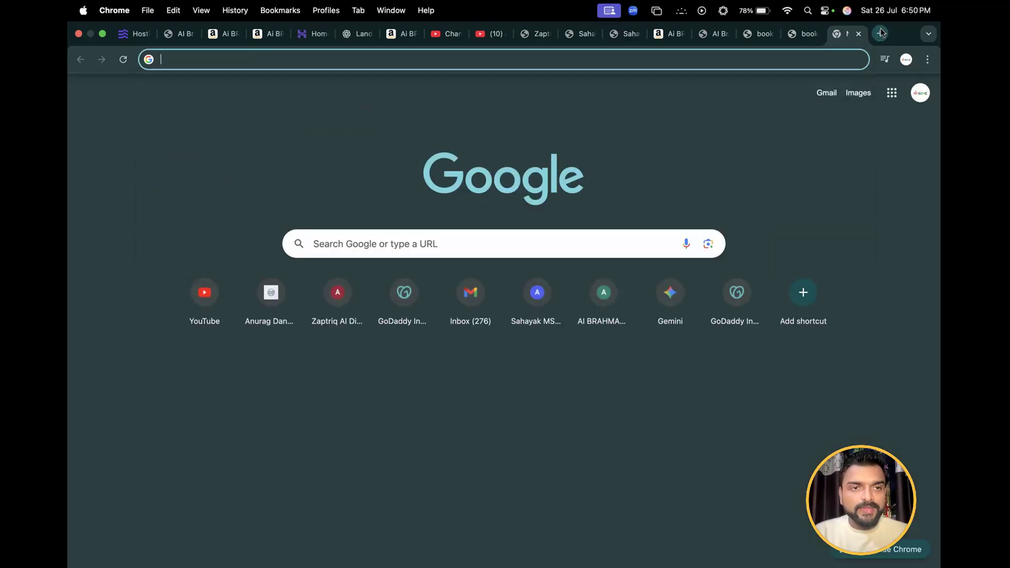
text(books)
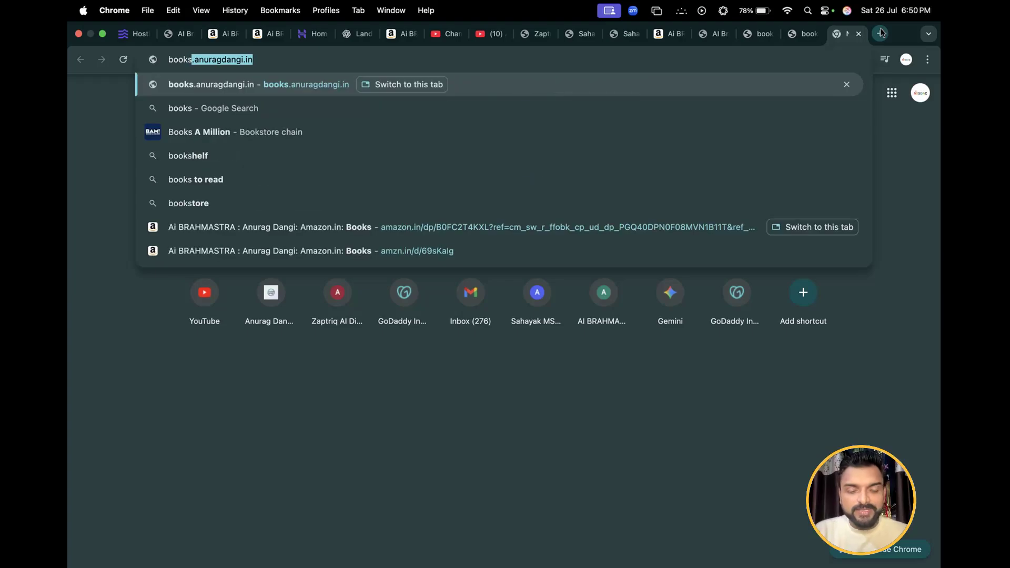
text(.anu)
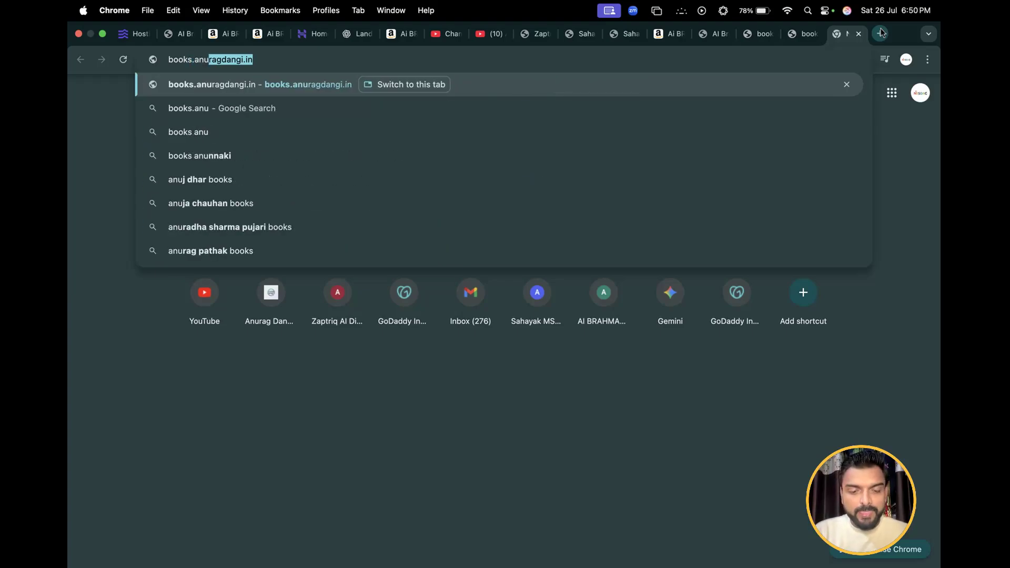
text(ragdangi.in)
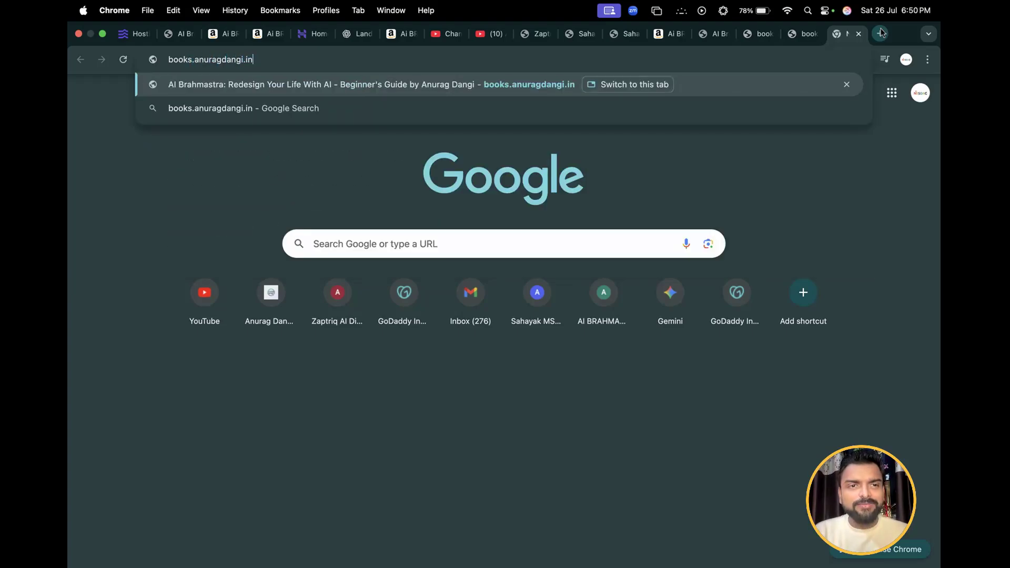
key(Return)
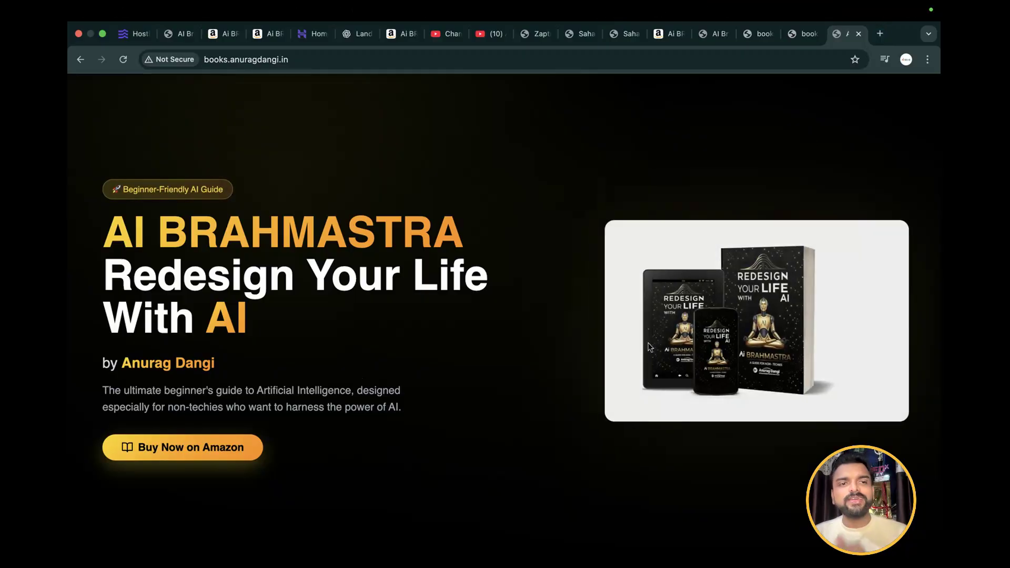
Review the reloaded landing page's feature cards, target readers, reader testimonials and closing Amazon purchase section
scroll(650, 345, down, 10)
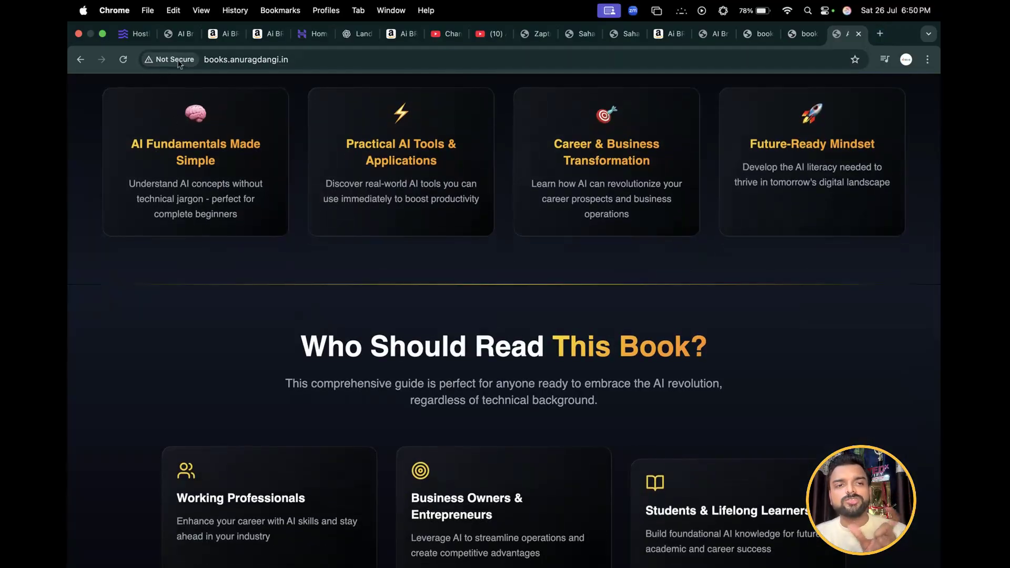
scroll(400, 363, up, 10)
scroll(400, 363, down, 10)
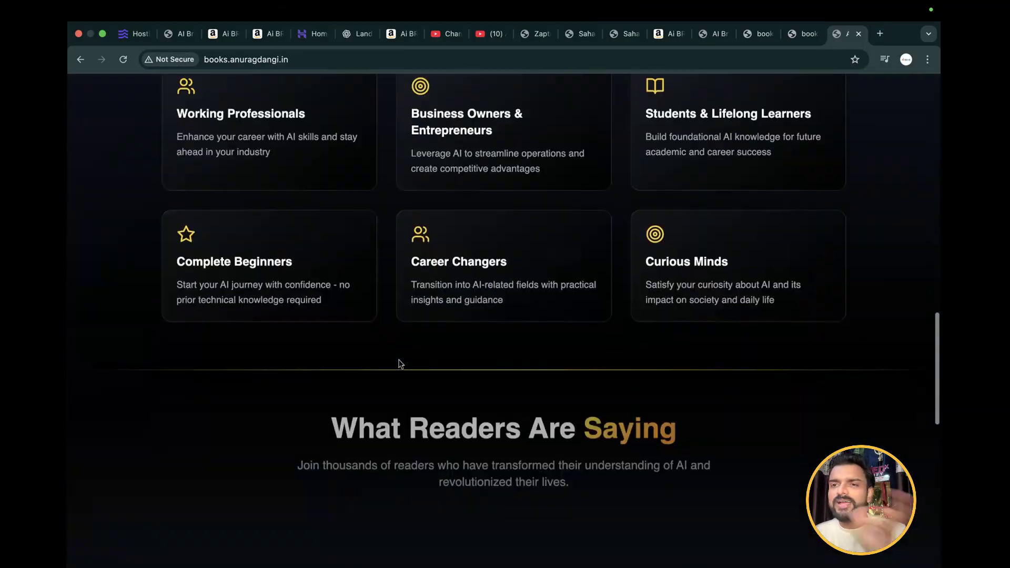
scroll(400, 363, up, 6)
scroll(400, 363, up, 5)
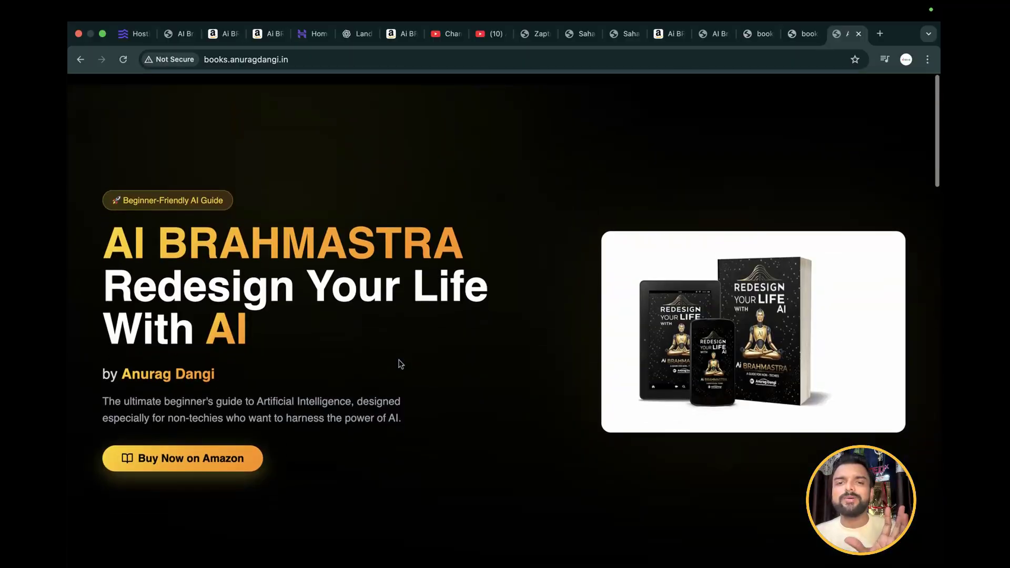
scroll(400, 363, down, 12)
scroll(400, 363, down, 5)
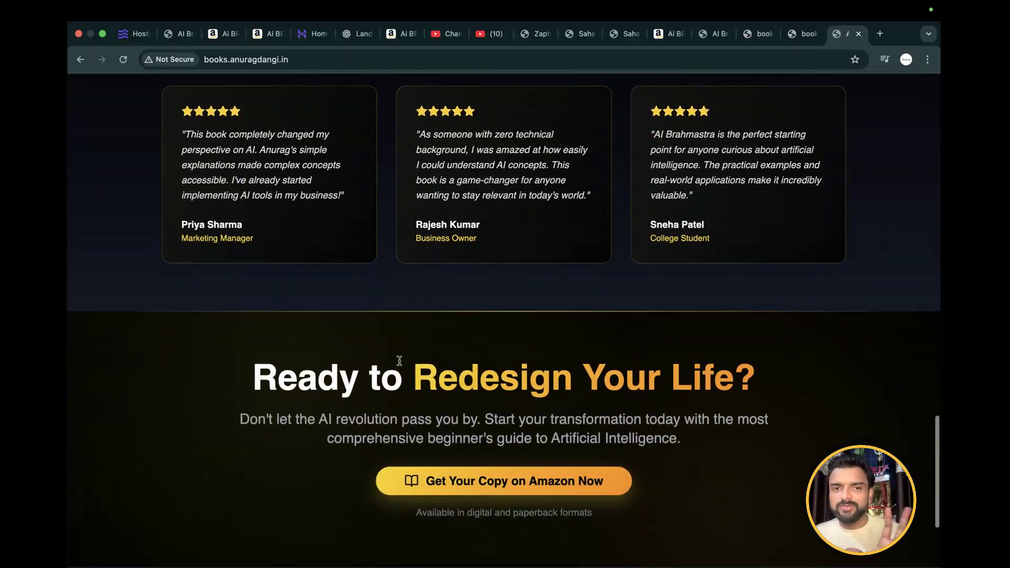
scroll(400, 364, up, 15)
scroll(401, 364, down, 1)
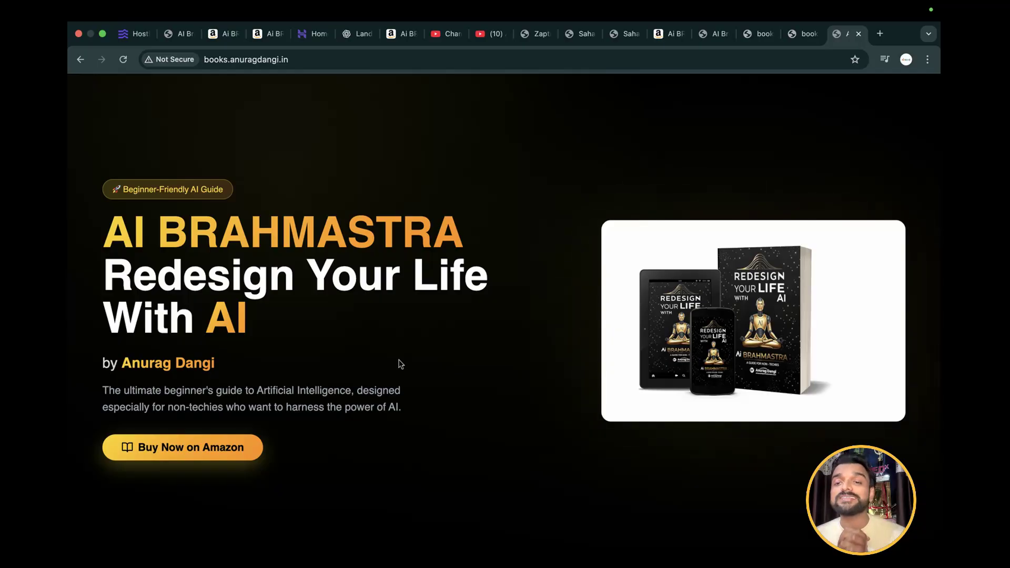
Look over the live landing page again, from its opening banner down to the closing Amazon call to action and contact footer
scroll(401, 364, down, 12)
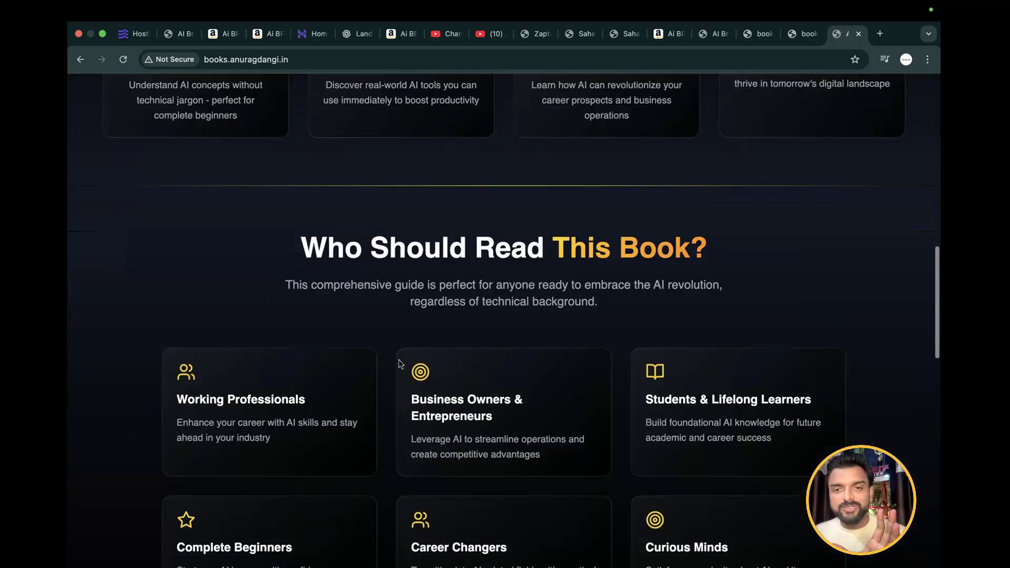
scroll(400, 362, up, 10)
scroll(399, 359, up, 5)
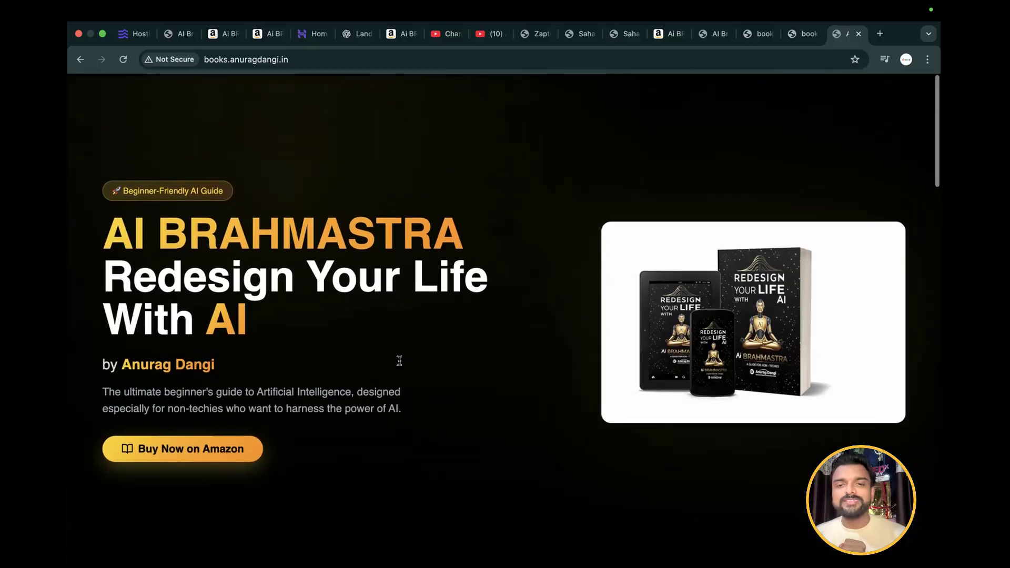
scroll(400, 362, down, 15)
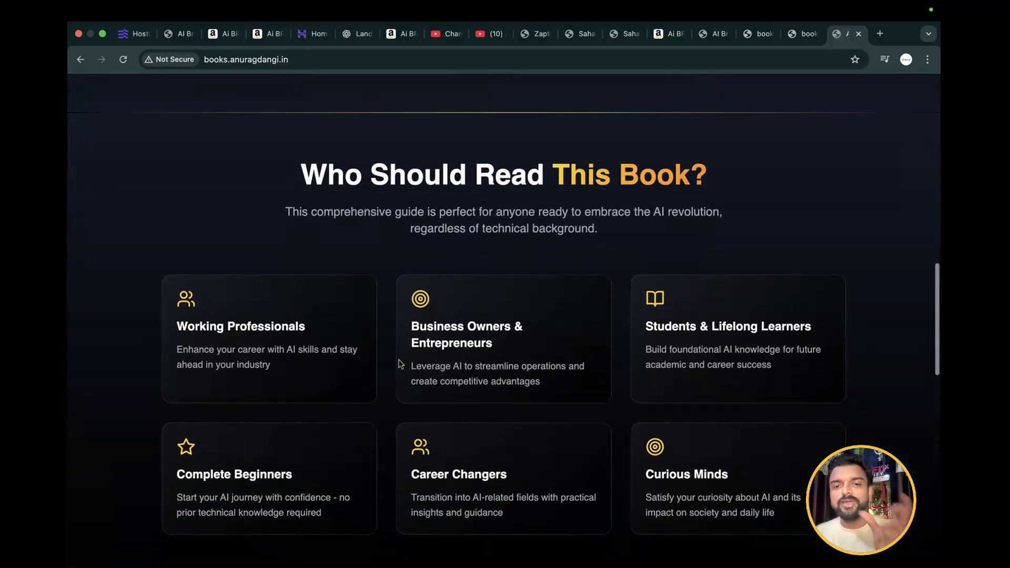
scroll(401, 364, down, 15)
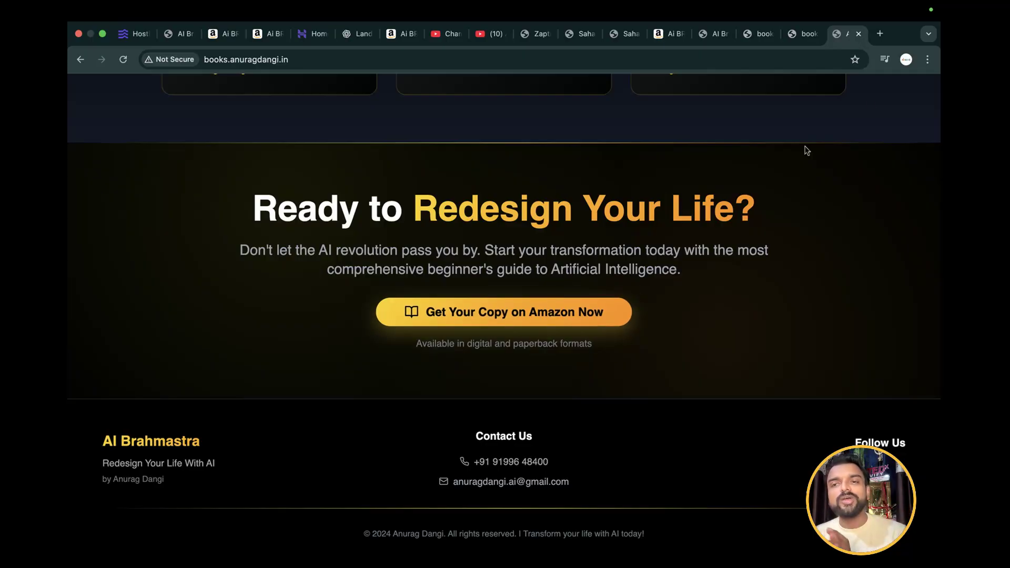
Search the web for hostinger in a new tab and open the Hostinger website from the results
click(879, 35)
text(ho)
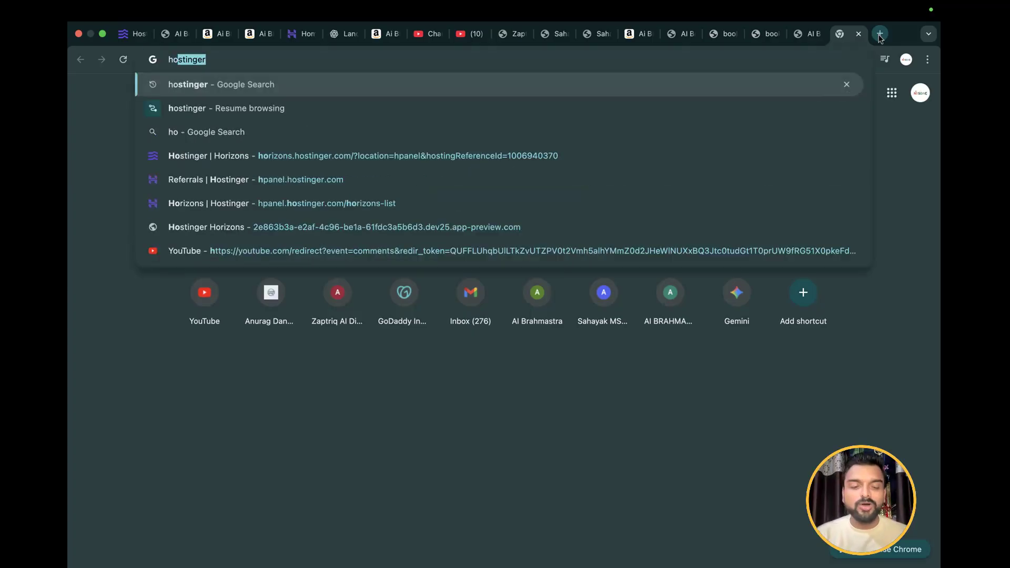
text(stinger)
key(Return)
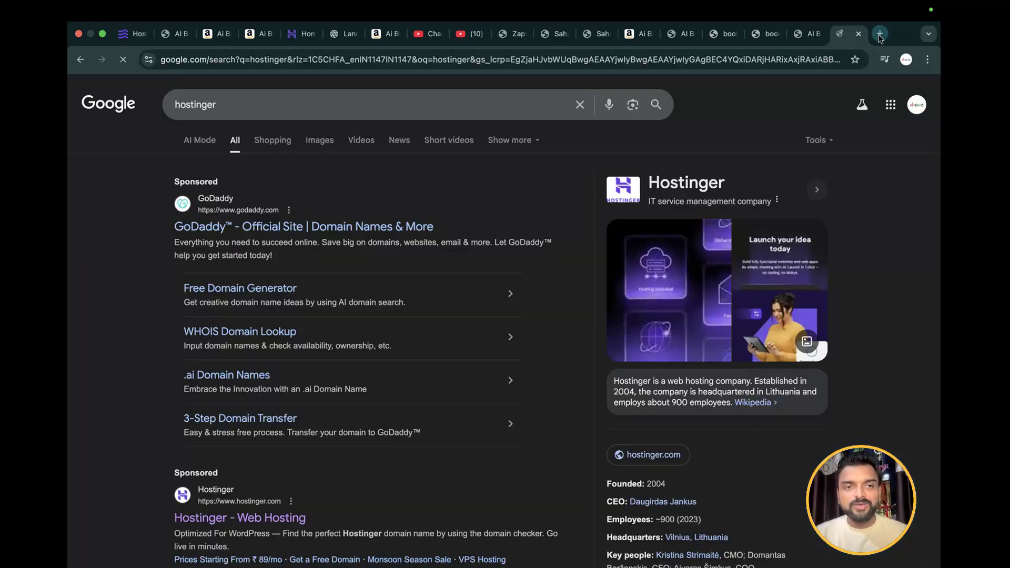
click(222, 521)
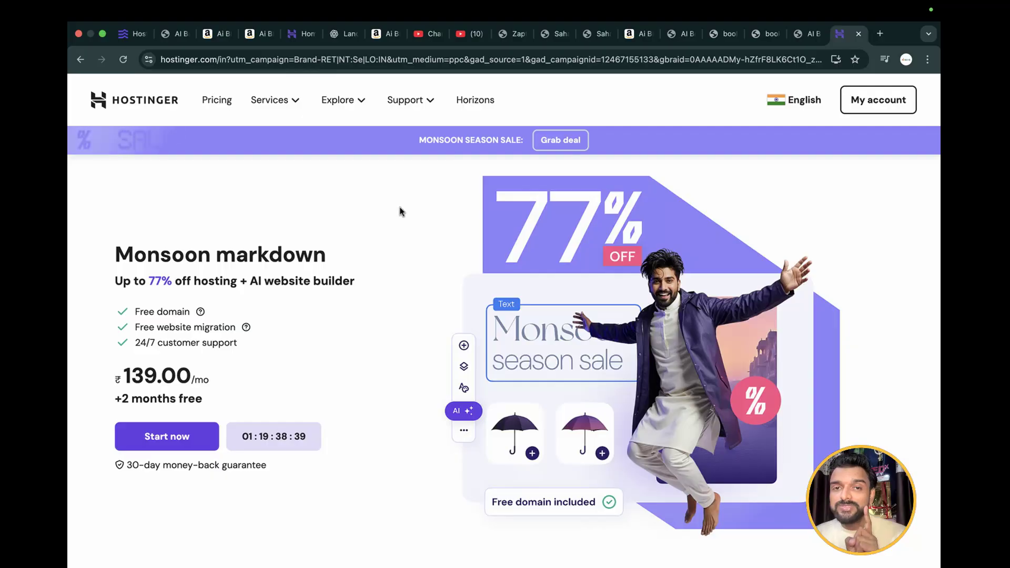
Open the Hostinger Horizons pricing page and examine the Explorer plan's monthly message allowance and price
click(476, 103)
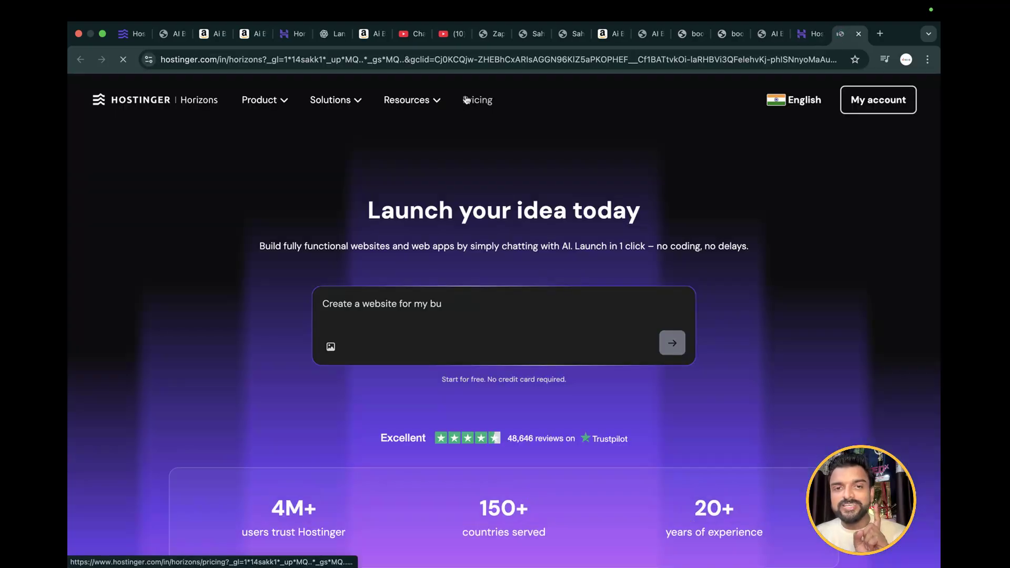
click(464, 100)
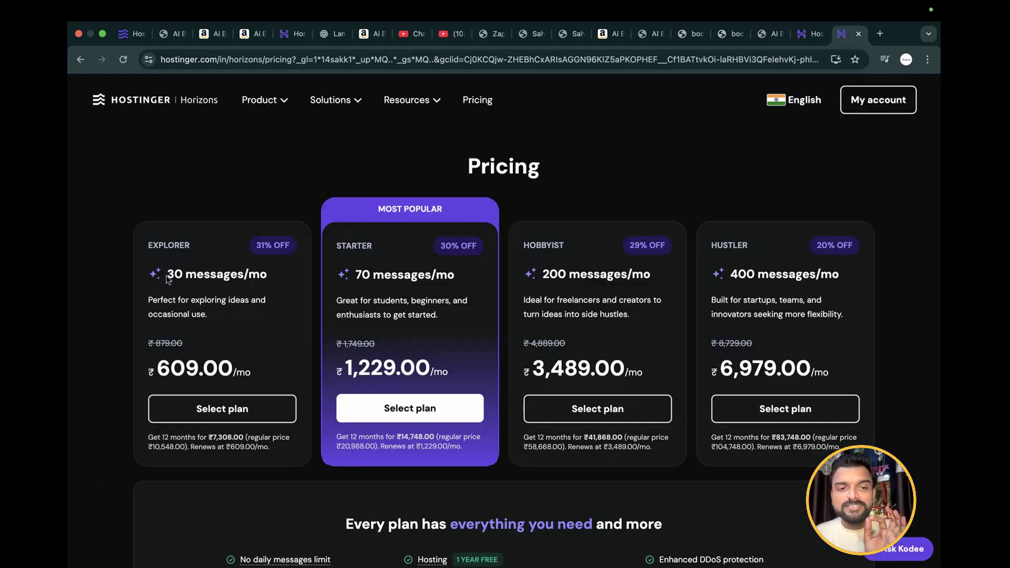
drag(168, 275, 271, 278)
click(153, 367)
drag(153, 367, 240, 365)
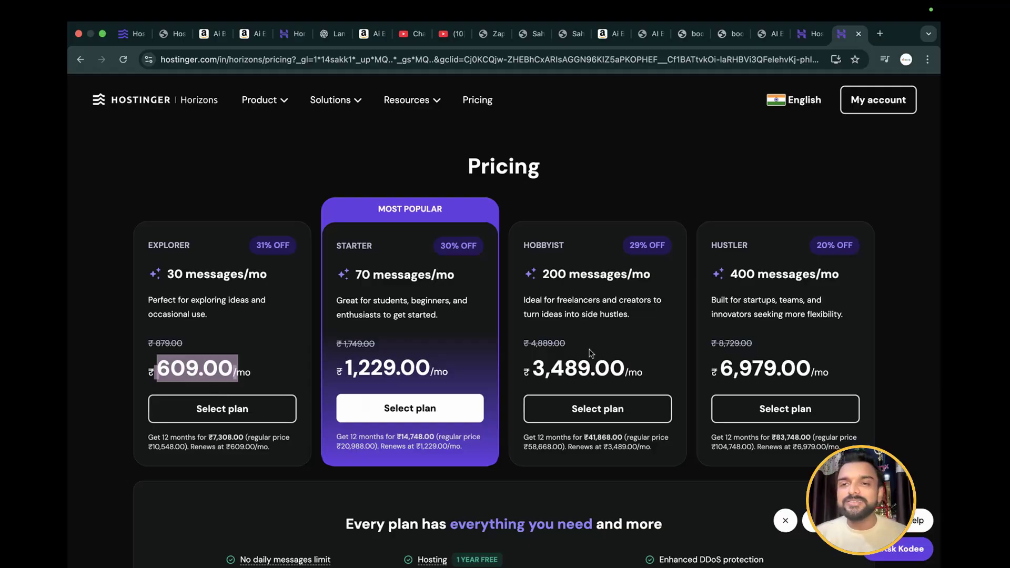
From the Hostinger account's Horizons project list, open the "books" subdomain project for editing
click(869, 104)
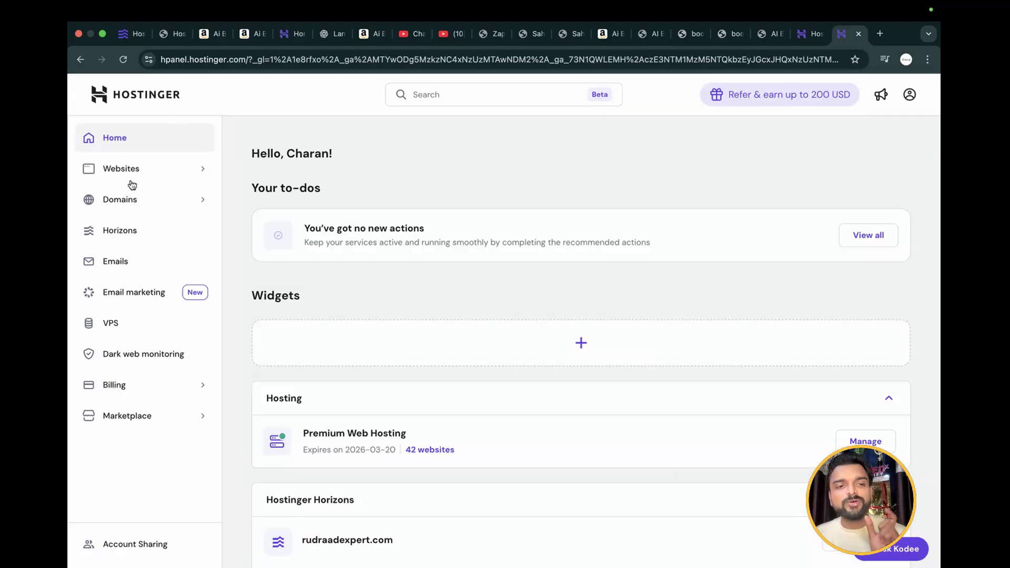
click(125, 230)
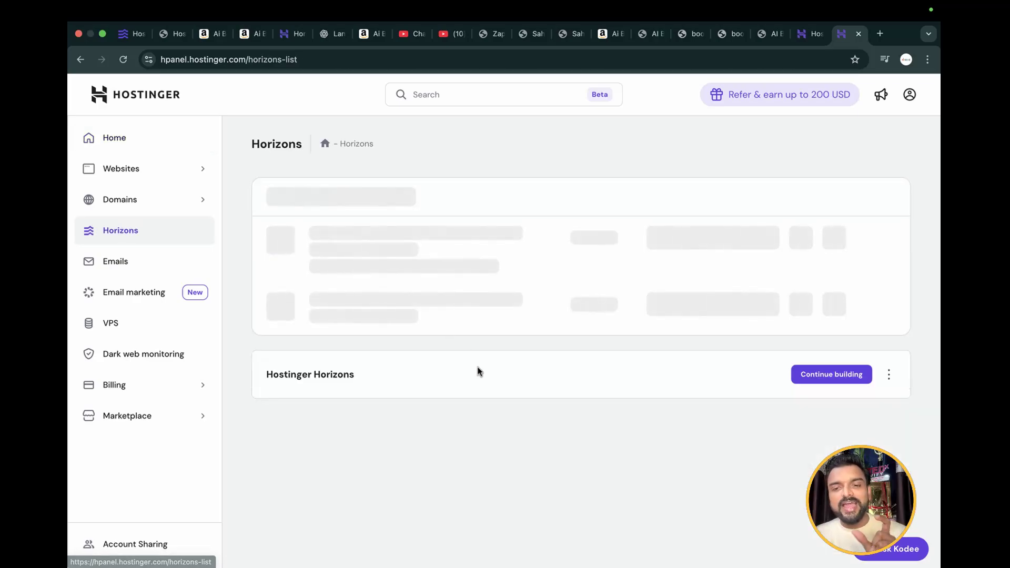
scroll(477, 368, down, 1)
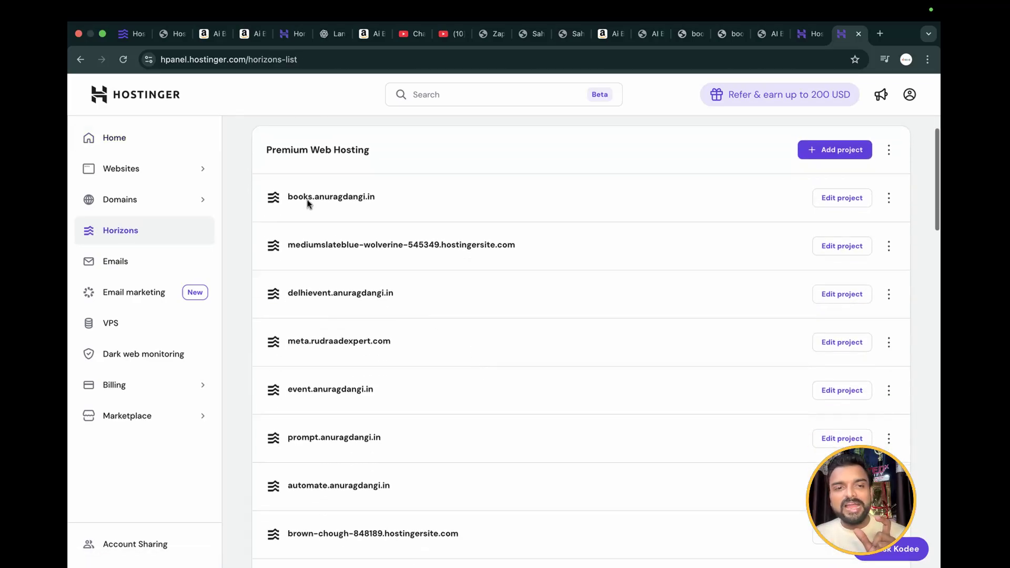
right_click(381, 199)
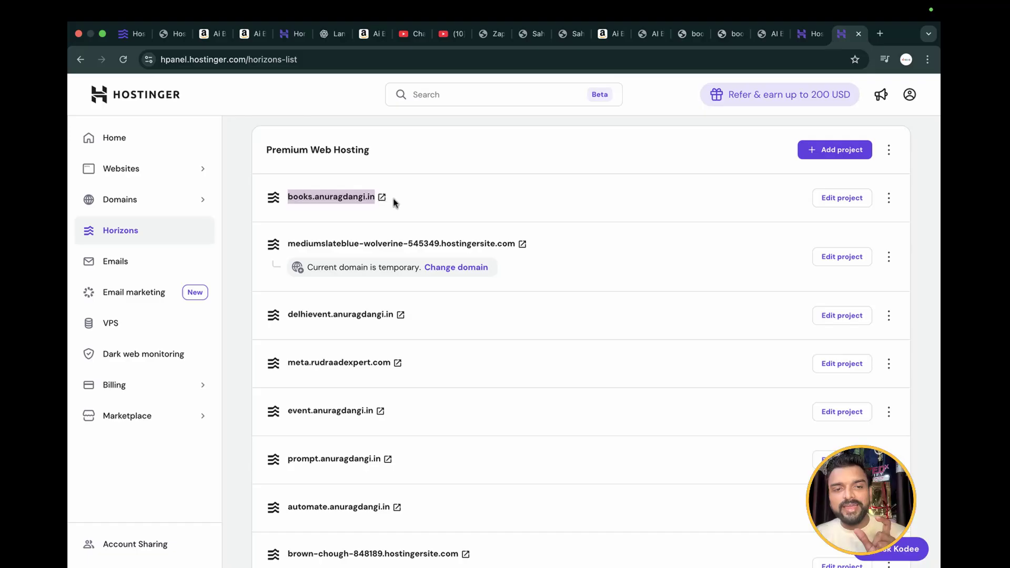
drag(284, 200, 380, 206)
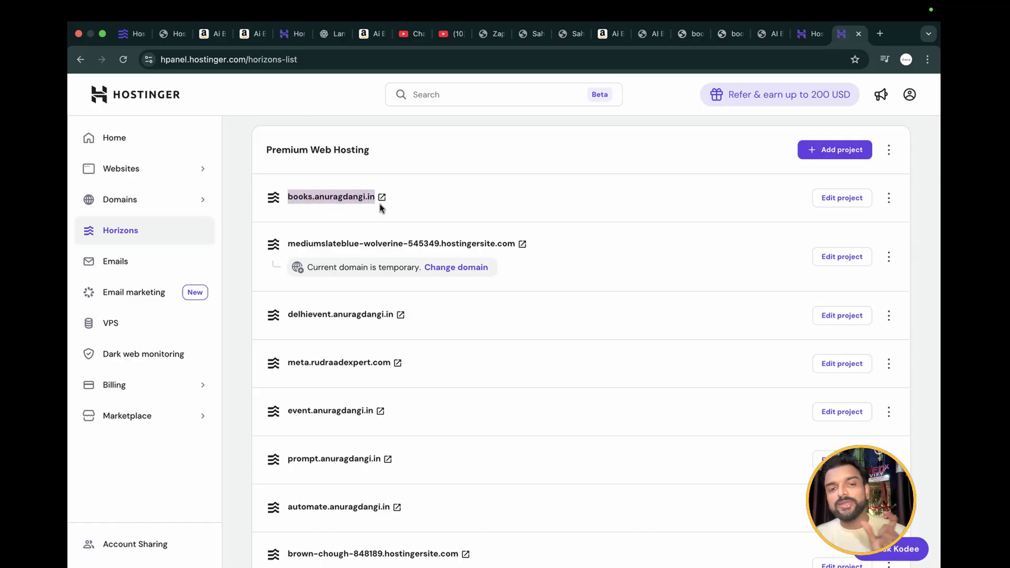
click(844, 200)
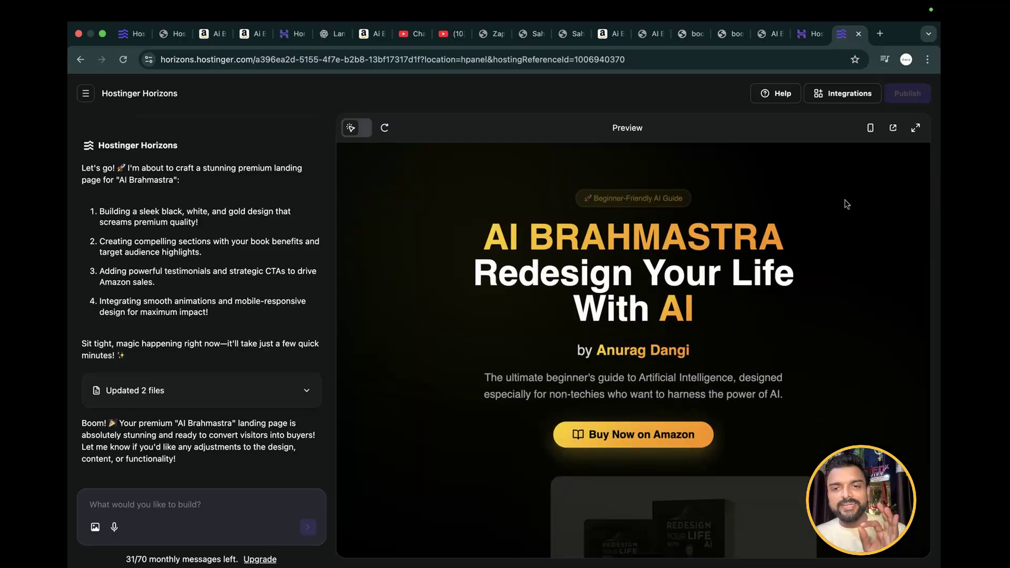
Attach the author's portrait image from the MONTHLY-3 folder in Downloads to the Horizons chat prompt
click(96, 527)
scroll(510, 388, down, 3)
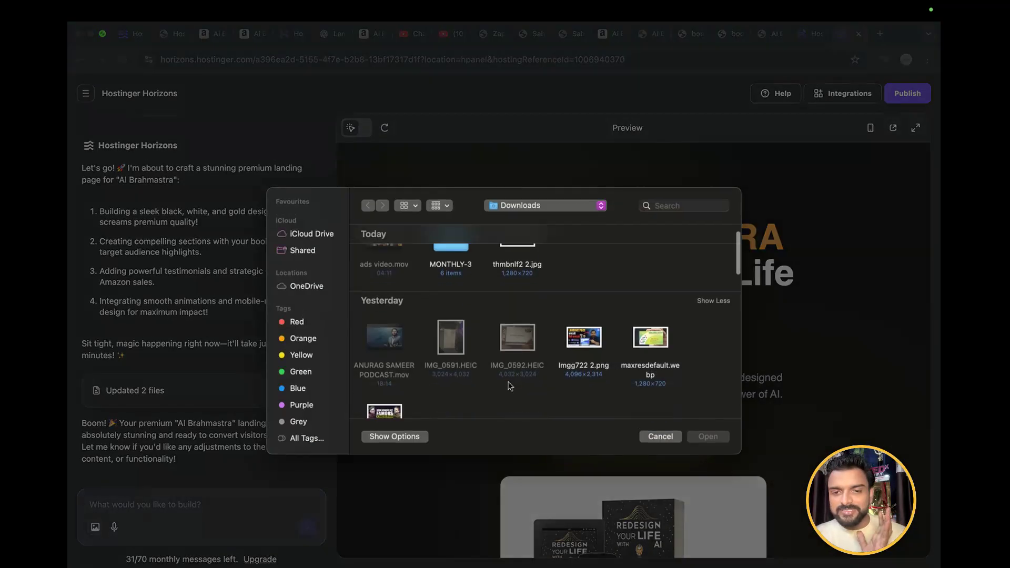
scroll(509, 387, up, 3)
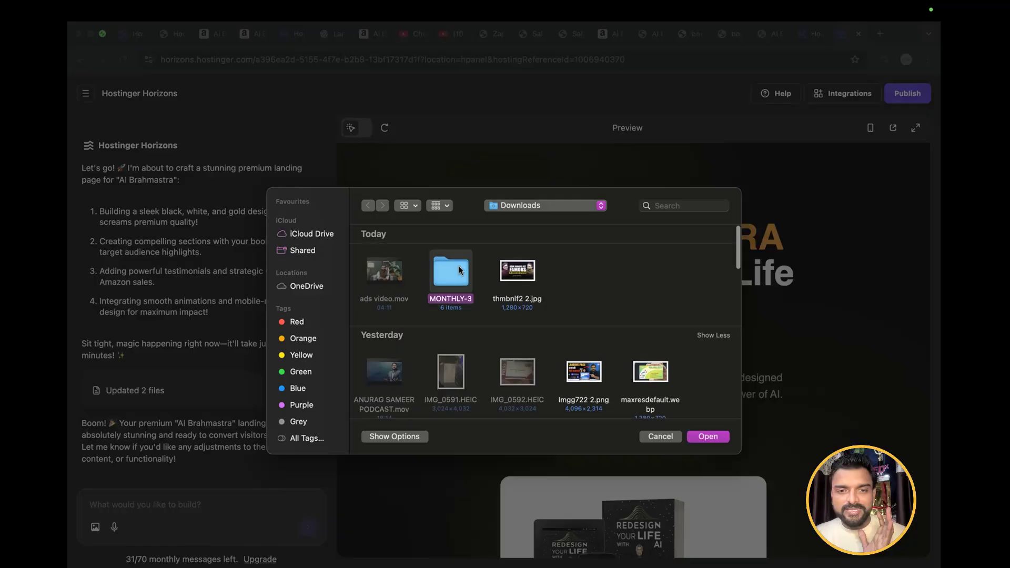
double_click(445, 268)
click(392, 280)
double_click(392, 279)
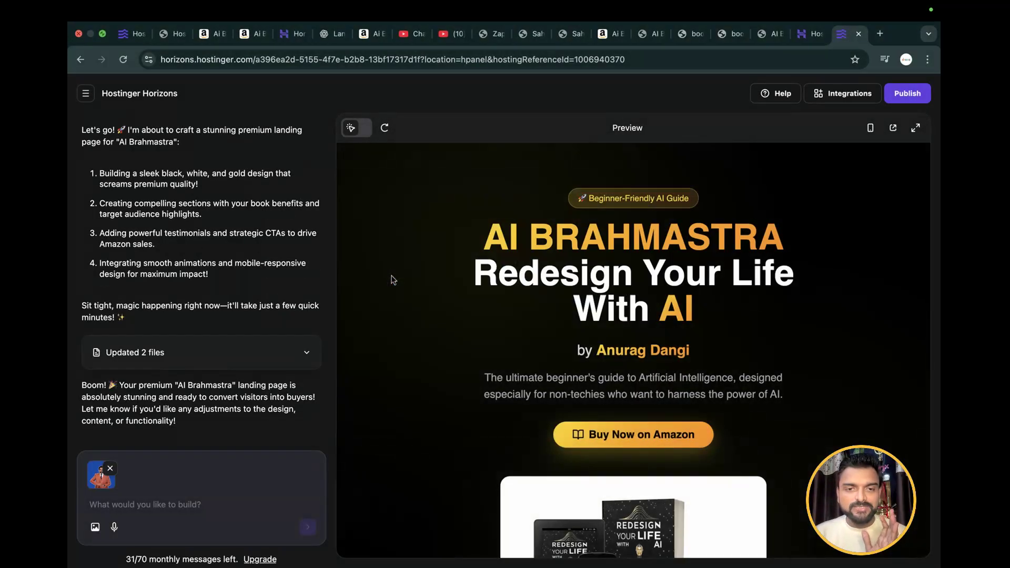
Write the prompt "Add one more section where you write details about the author of the book," alongside the attached image
click(104, 506)
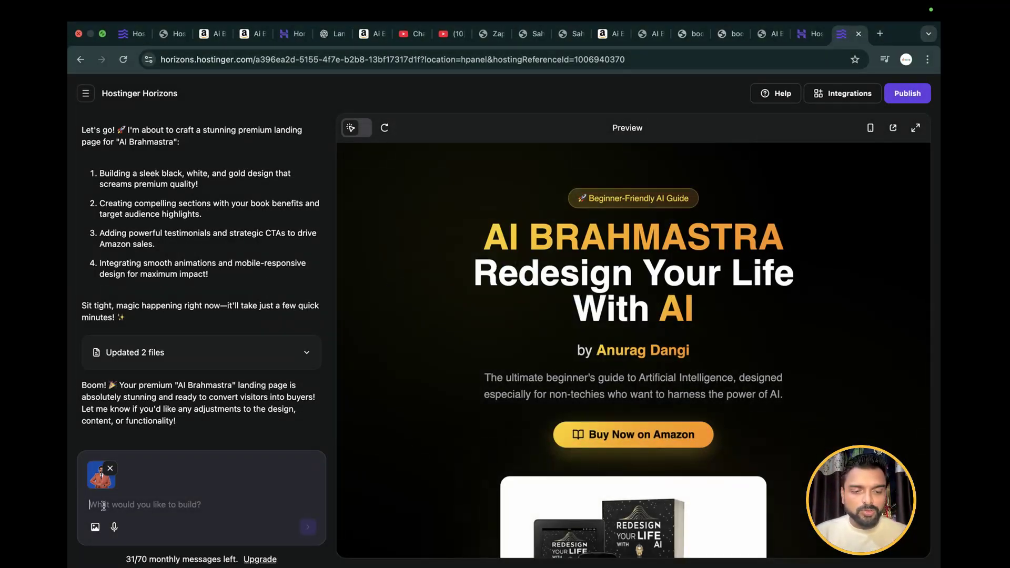
text(Ad)
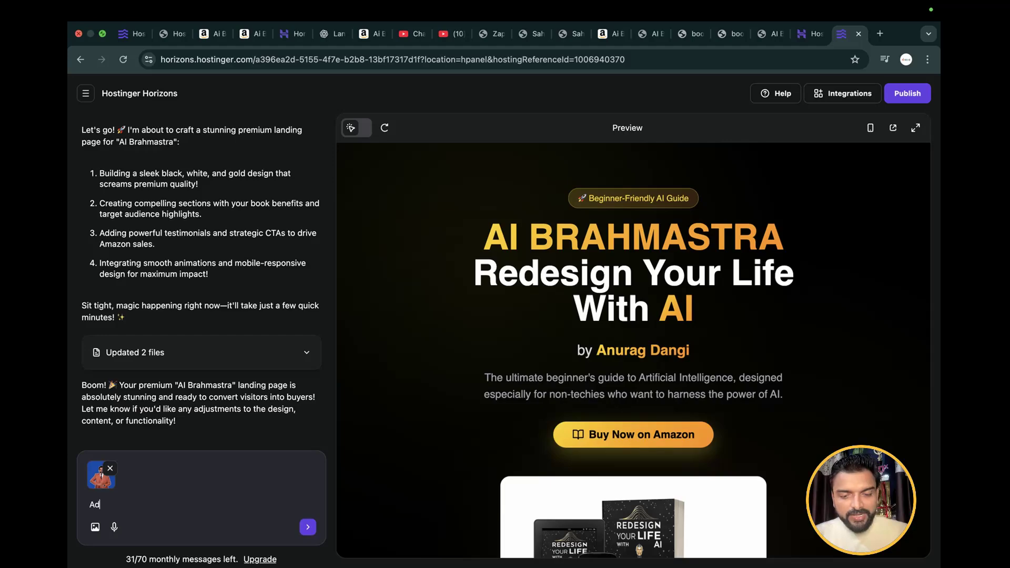
text(d one more )
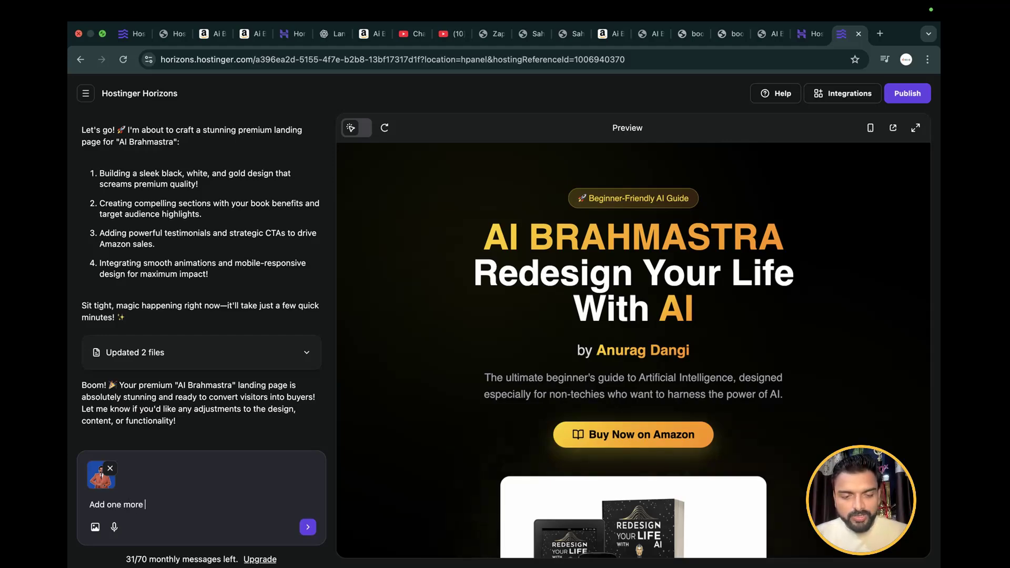
text(sect)
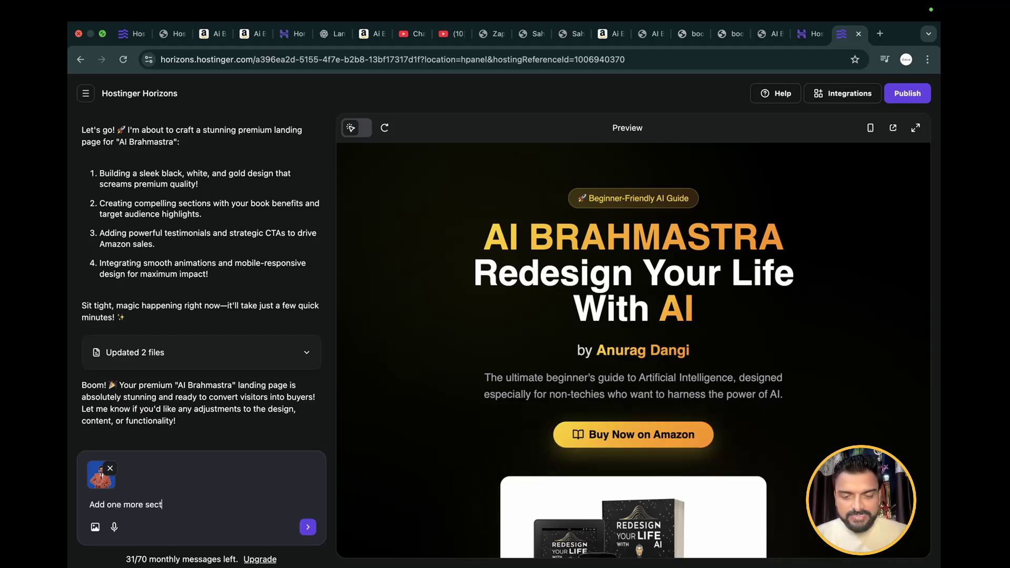
text(ion where )
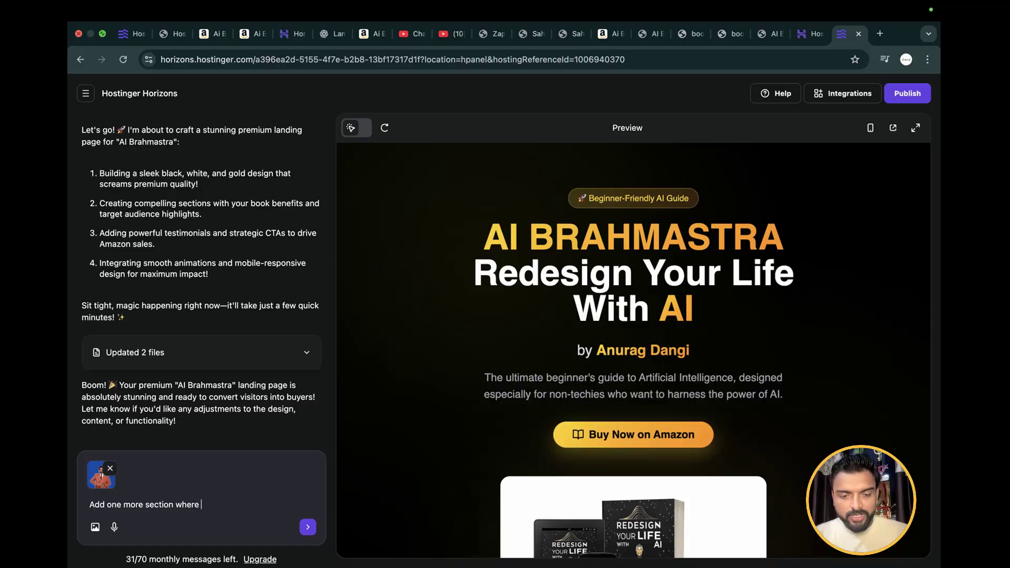
text(you wri)
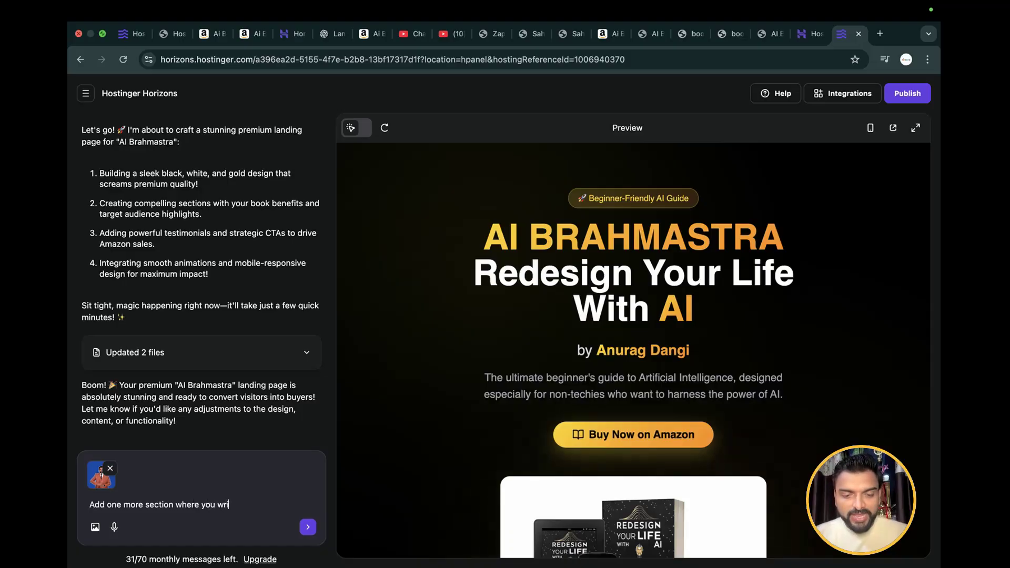
text(te detail)
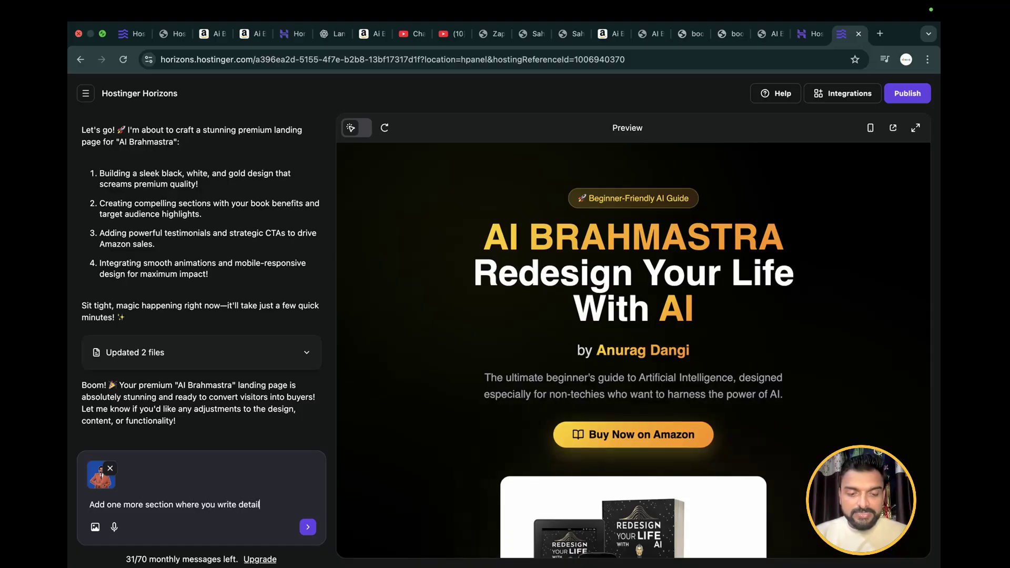
text(s about the)
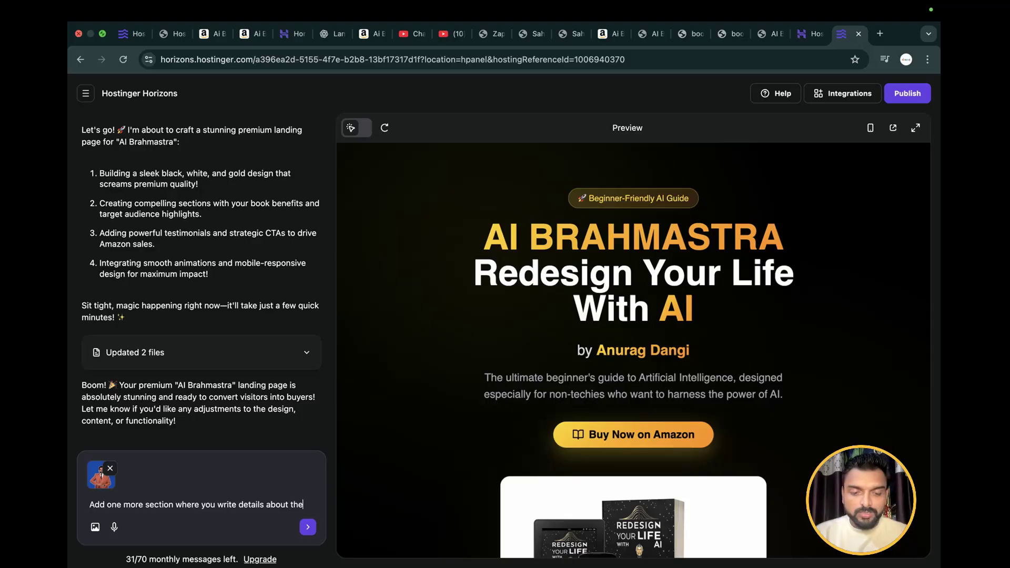
text( author of)
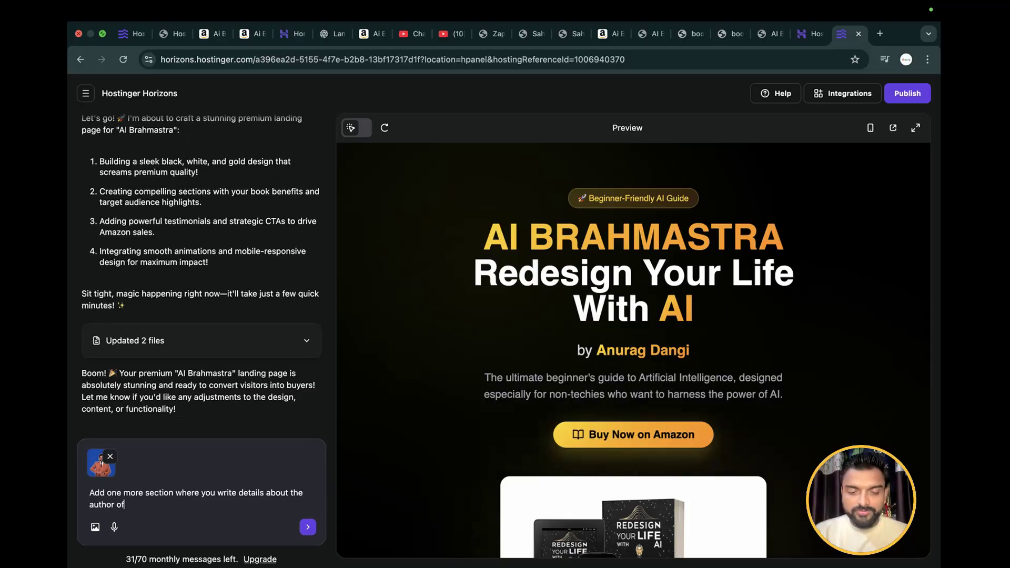
text( the book, )
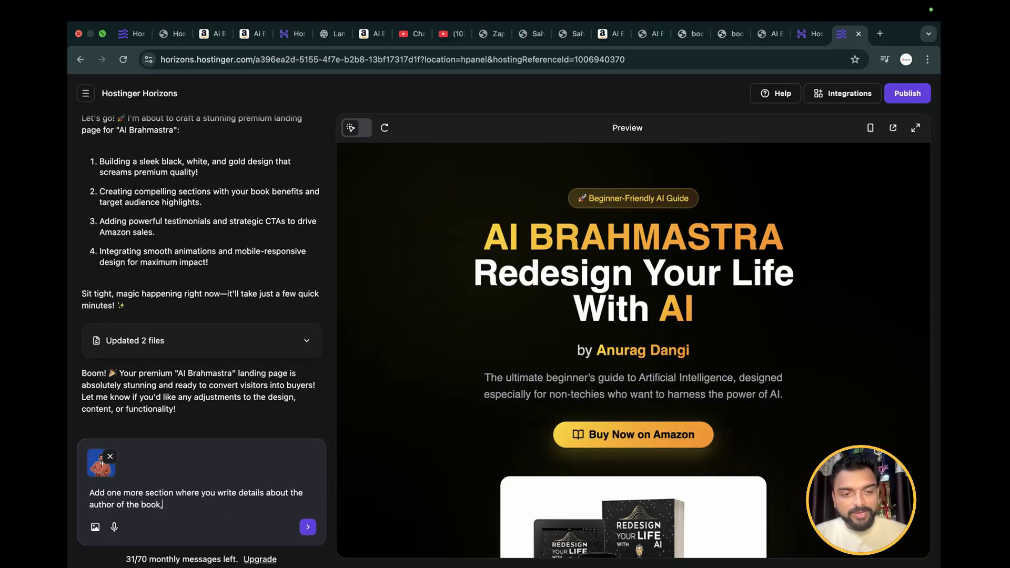
text(A)
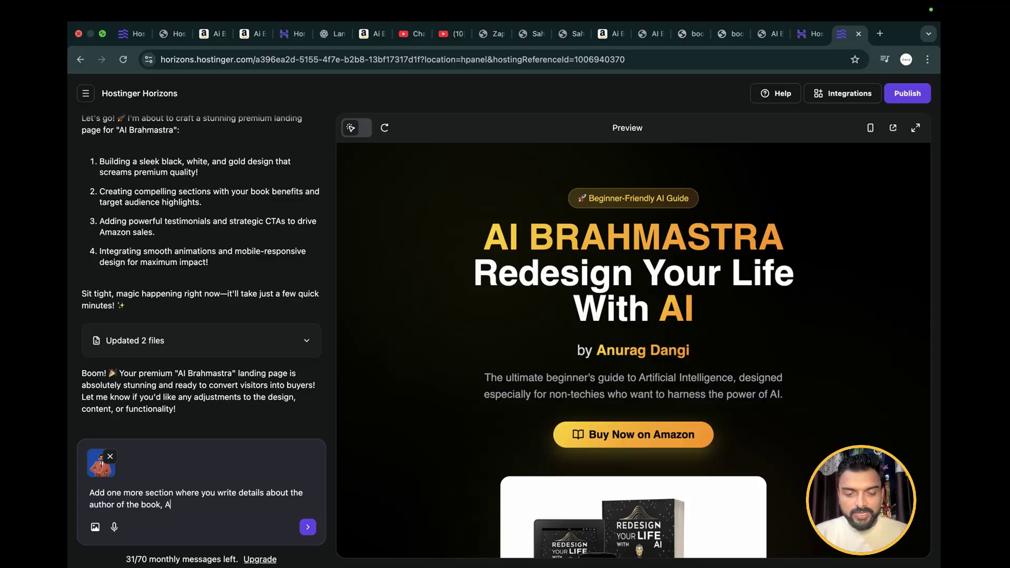
text(nurag Dangi is)
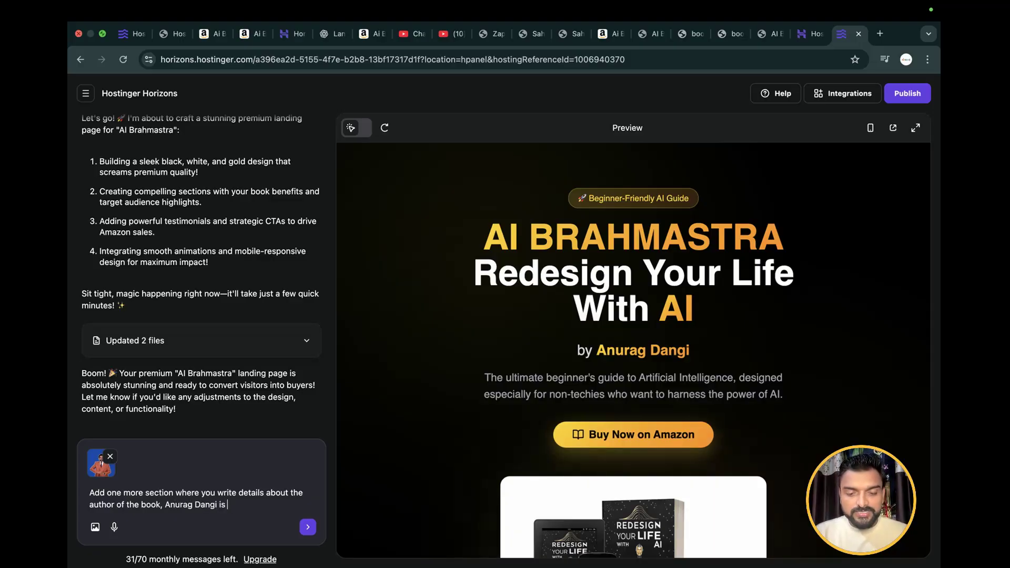
text( an AI )
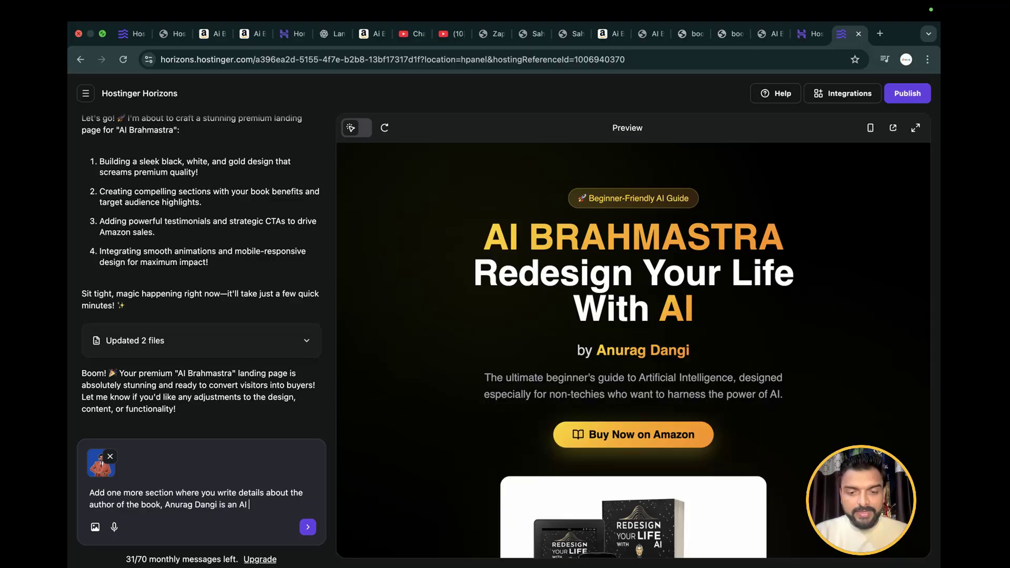
text(& Business Copa)
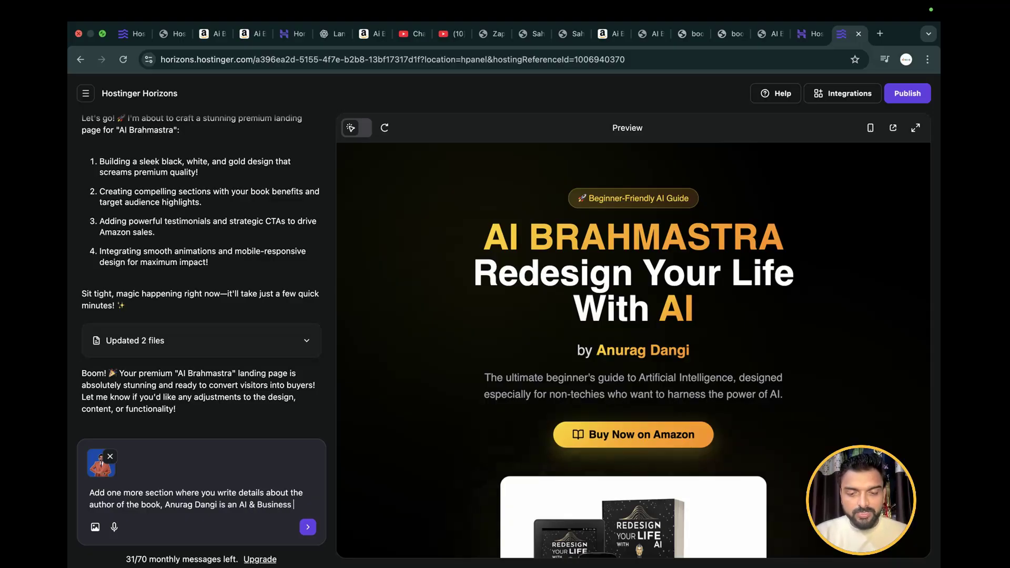
Continue the prompt with the author's full name followed by "is an AI & Business Coach."
key(BackSpace)
key(BackSpace)
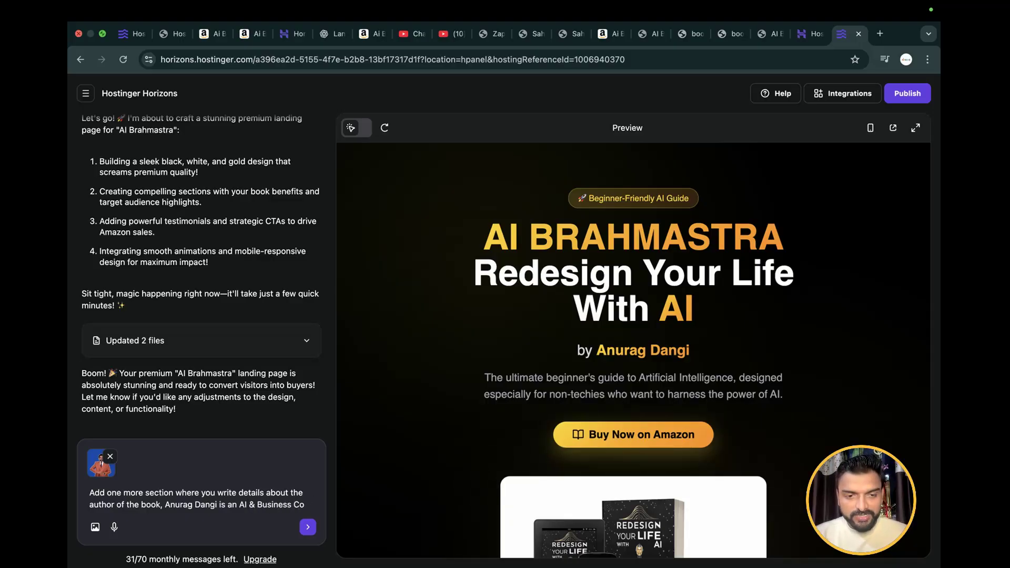
text(ach. )
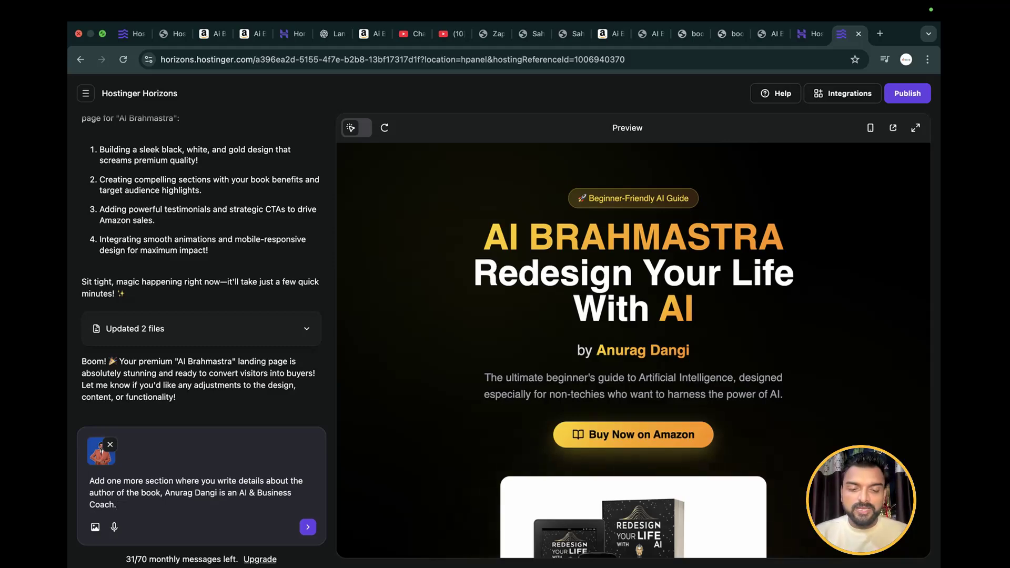
text(He has auth)
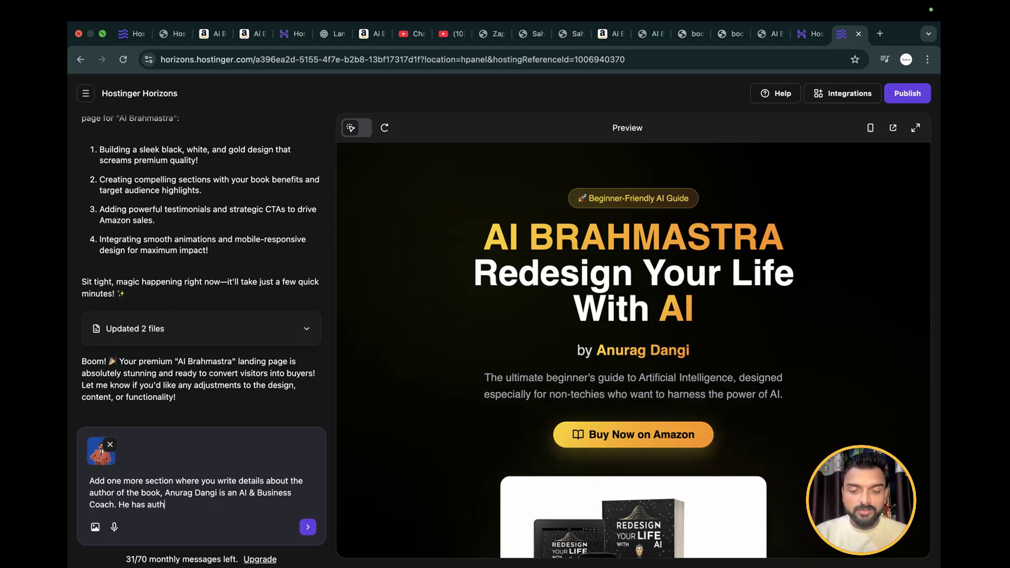
text(ored fou)
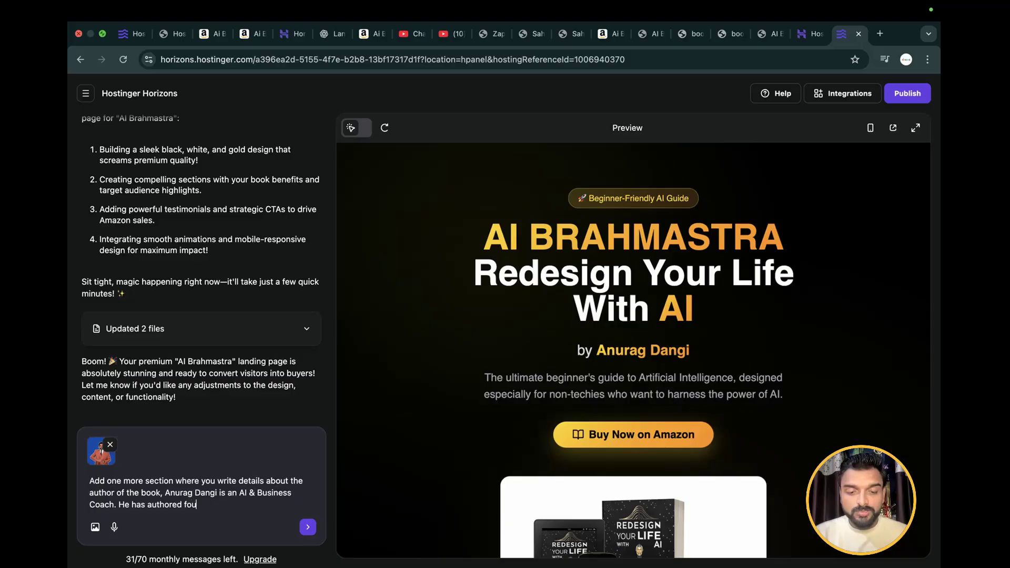
text(r books. )
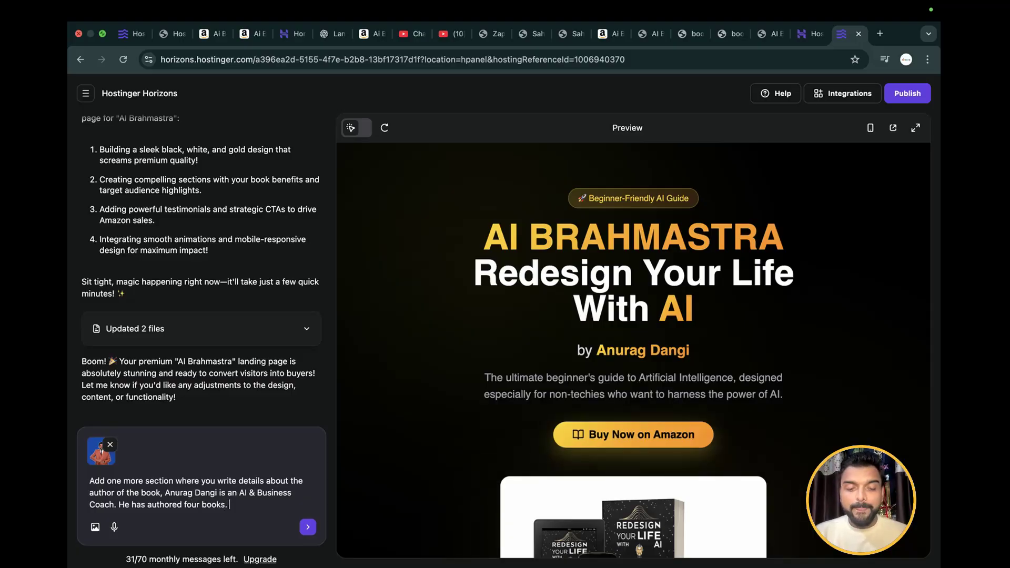
text(He)
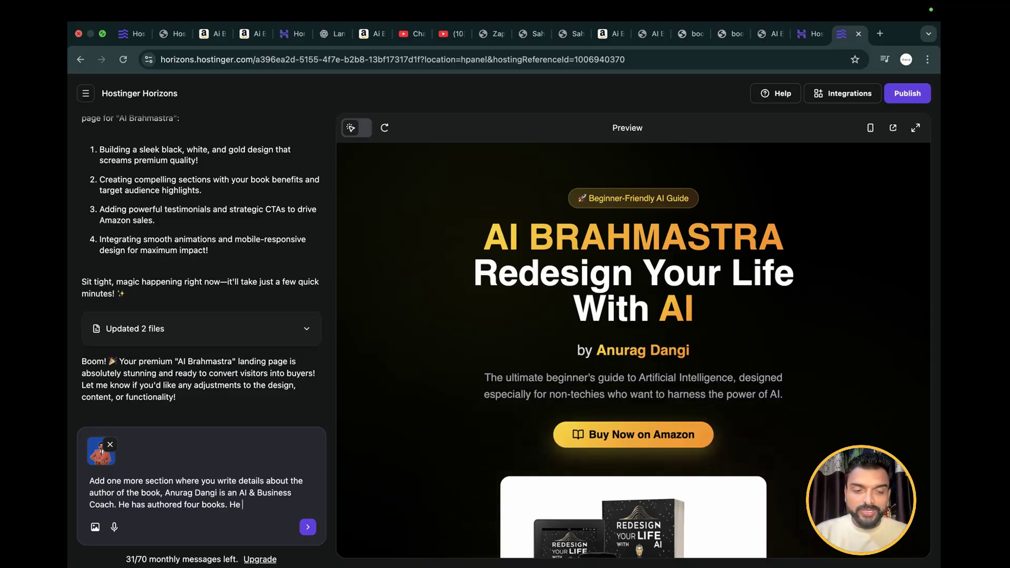
text( has been)
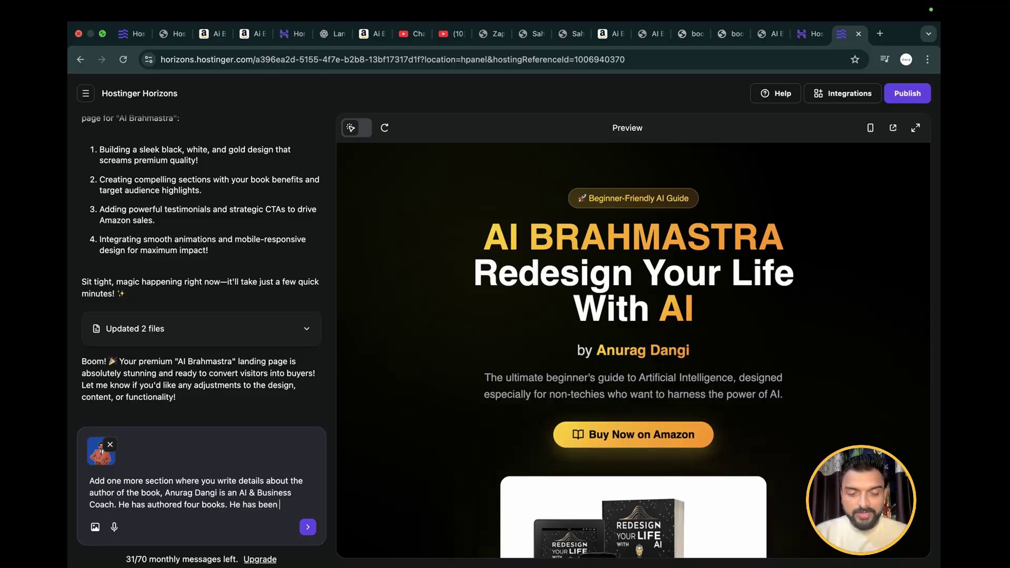
text( a tedx and)
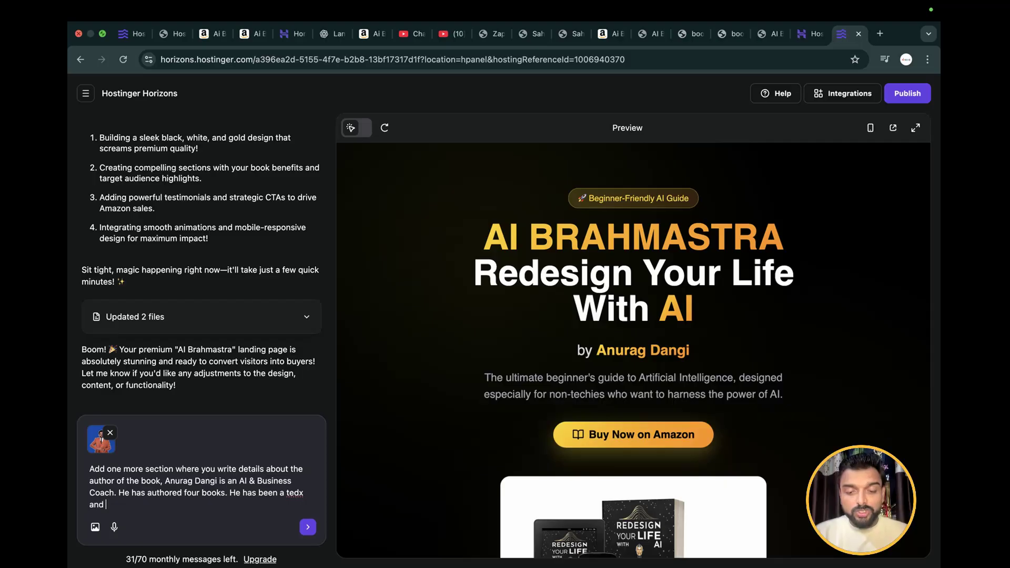
text( josh talks )
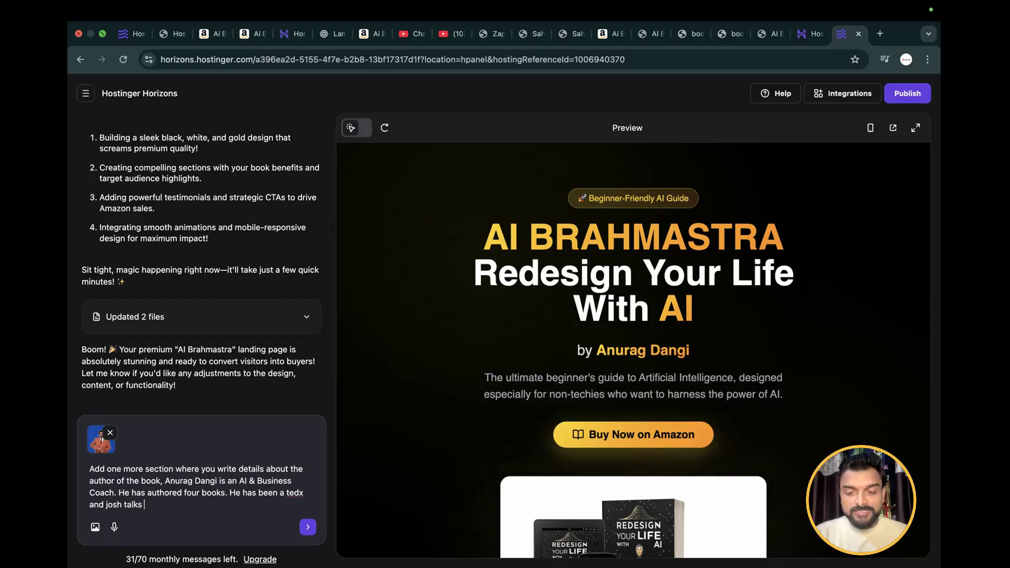
text(speaker)
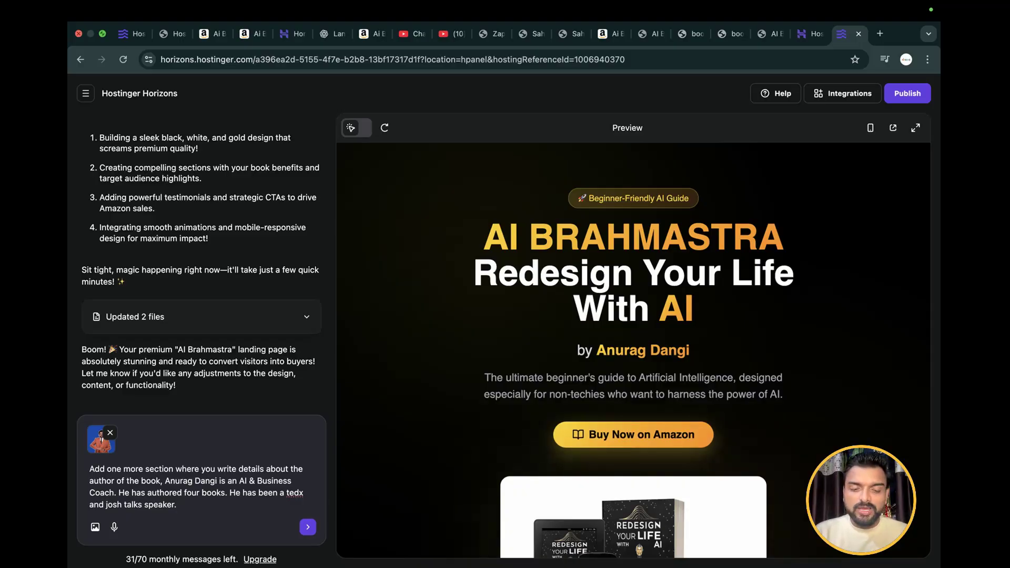
Extend the author details in the prompt with ". Has trained more than 1.5 Lakhs students"
text(. Has tra)
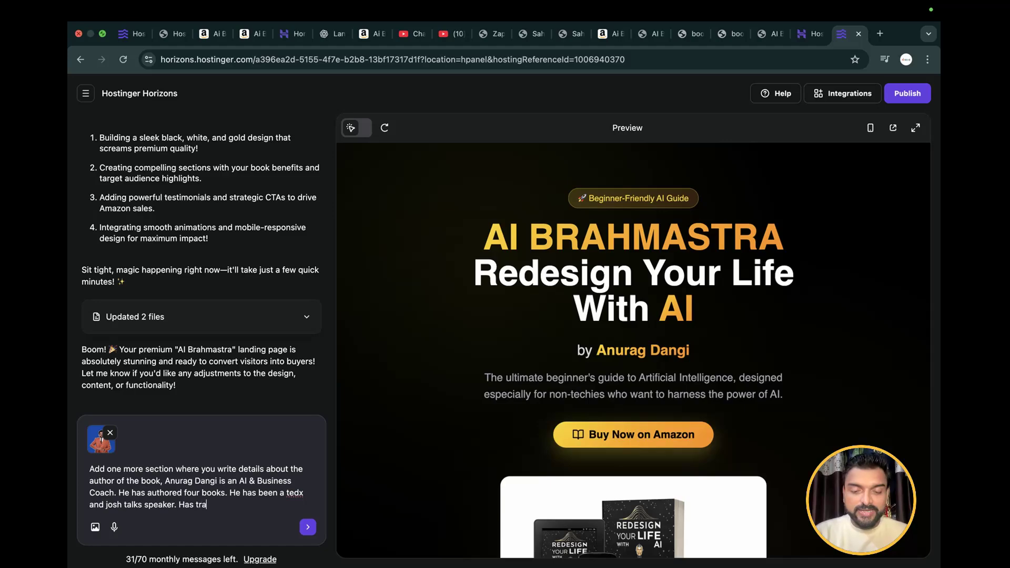
text(ined more t)
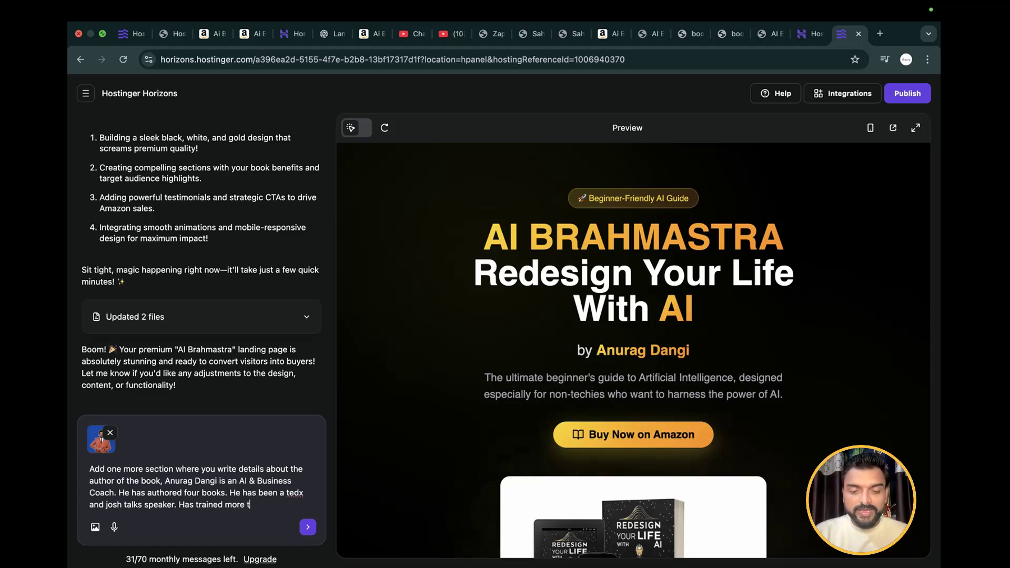
text(han 1.5)
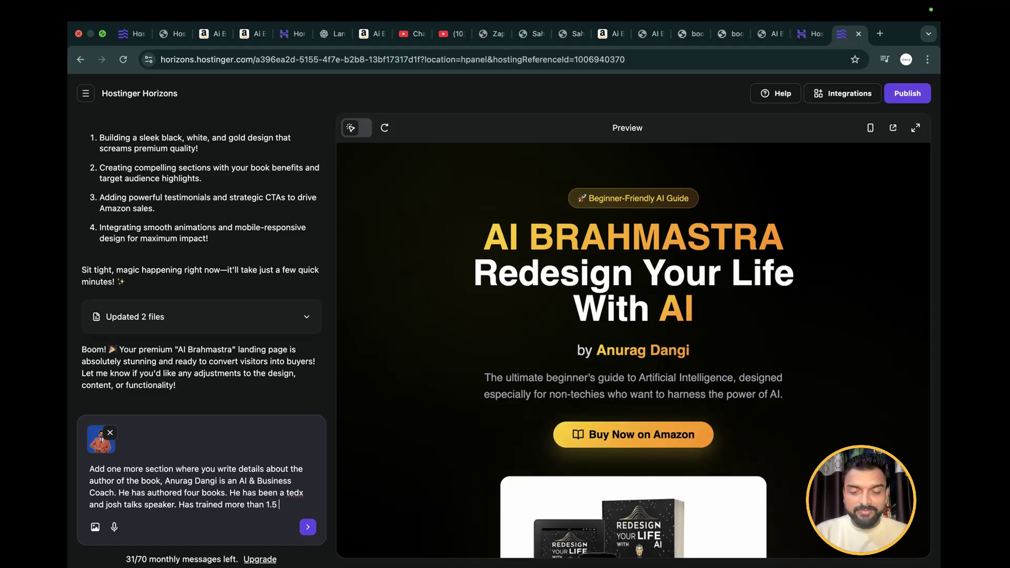
text( Lakhs)
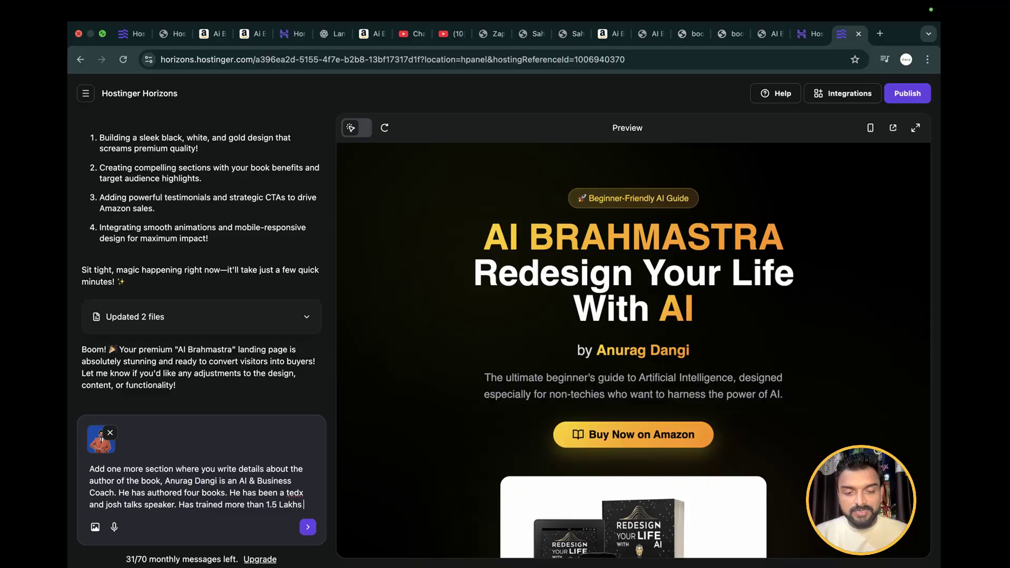
text( students)
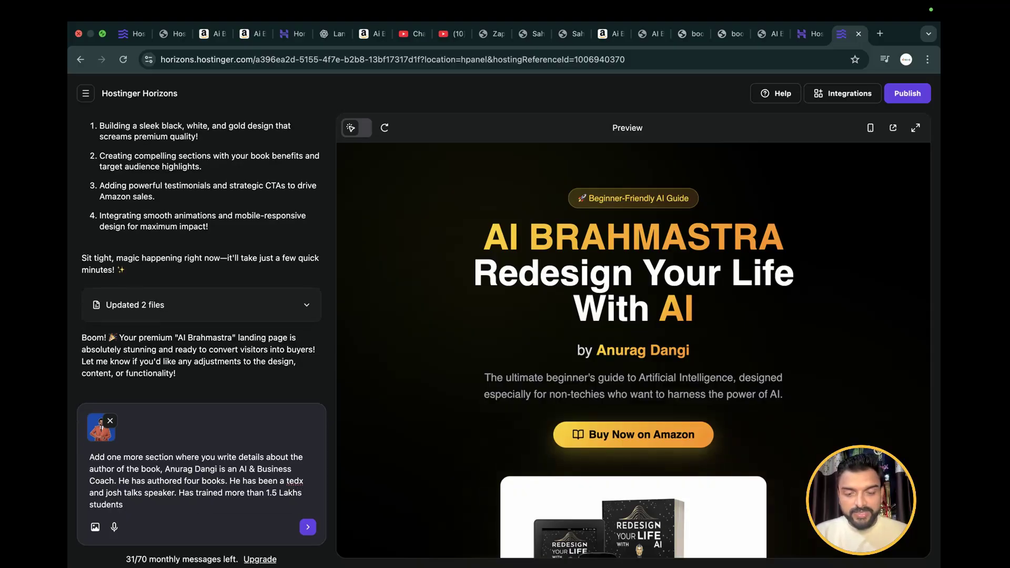
text(. Taken)
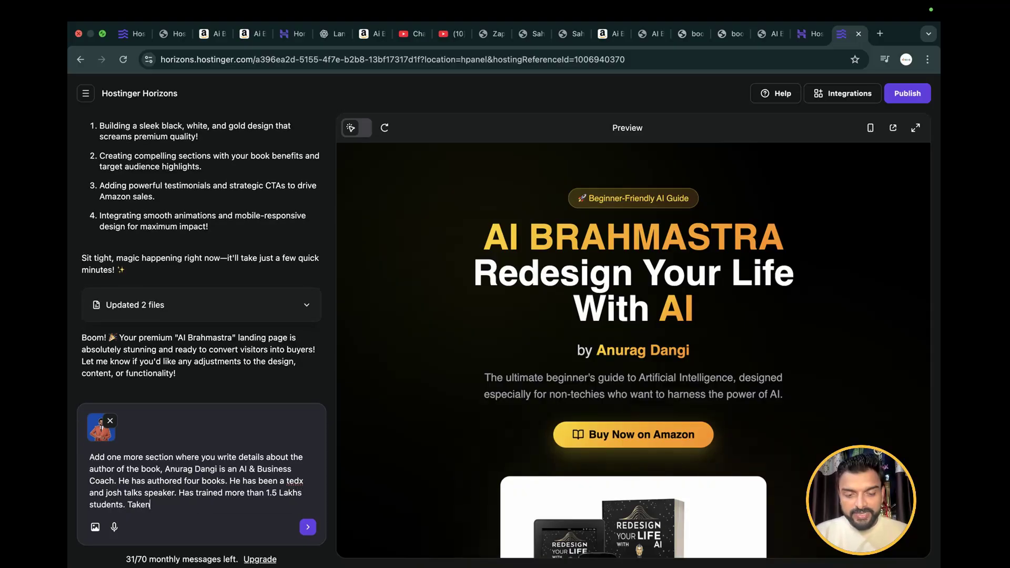
text( more than)
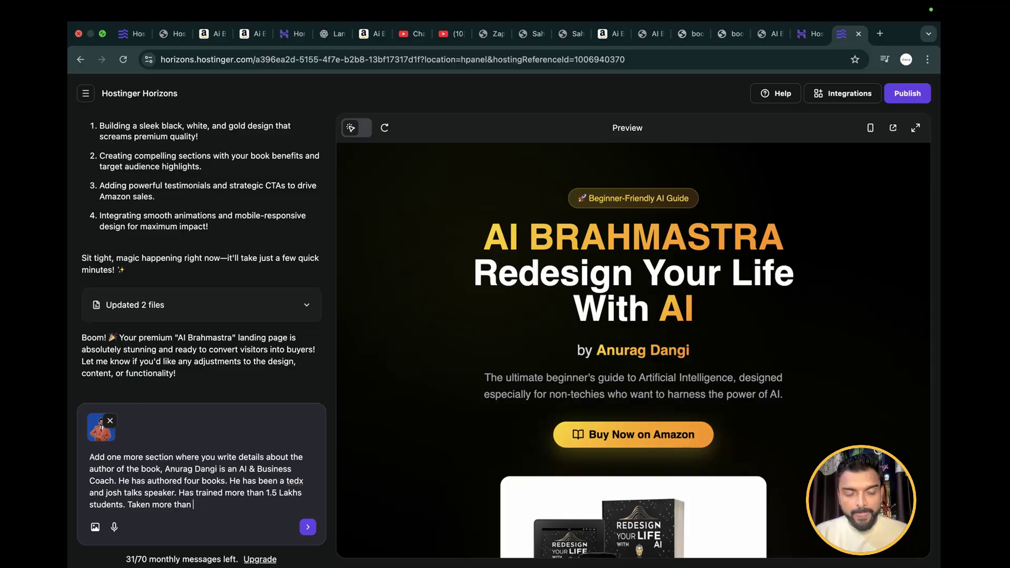
text( 500)
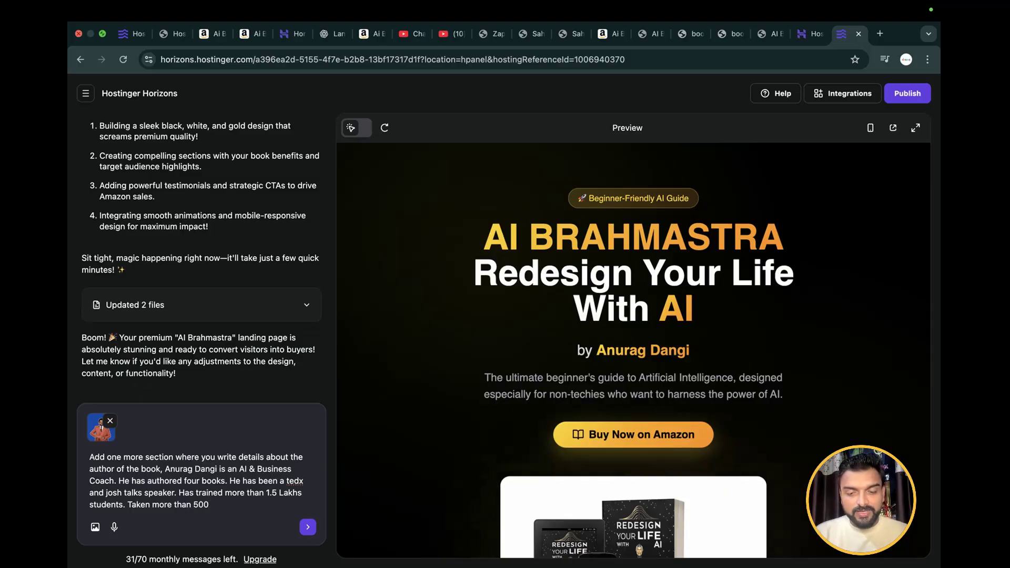
Finish the prompt with ". Taken more than 1000 + offline and online workshops." and submit it with the attached portrait
key(BackSpace)
key(BackSpace)
key(BackSpace)
text(10)
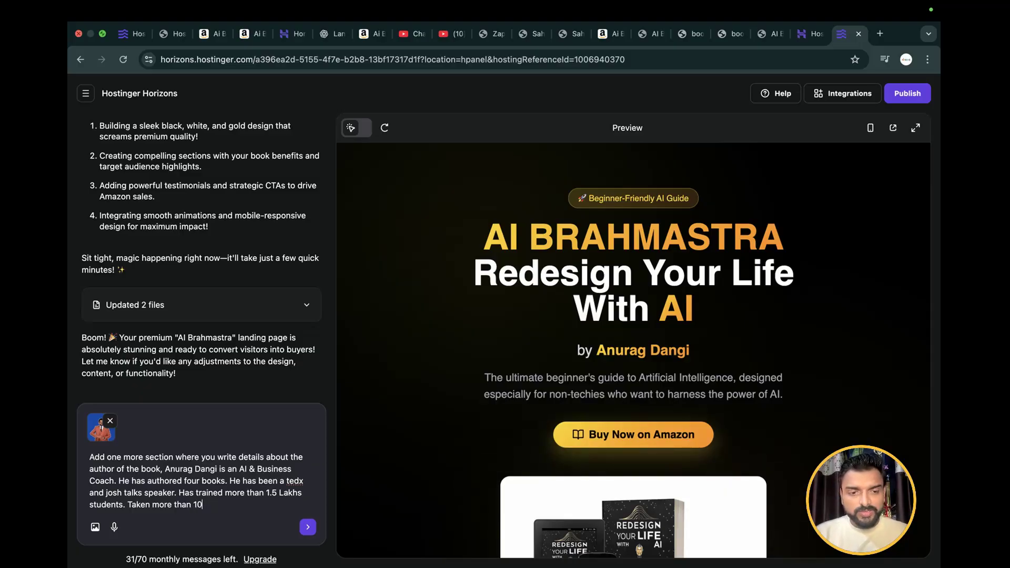
text(00 +)
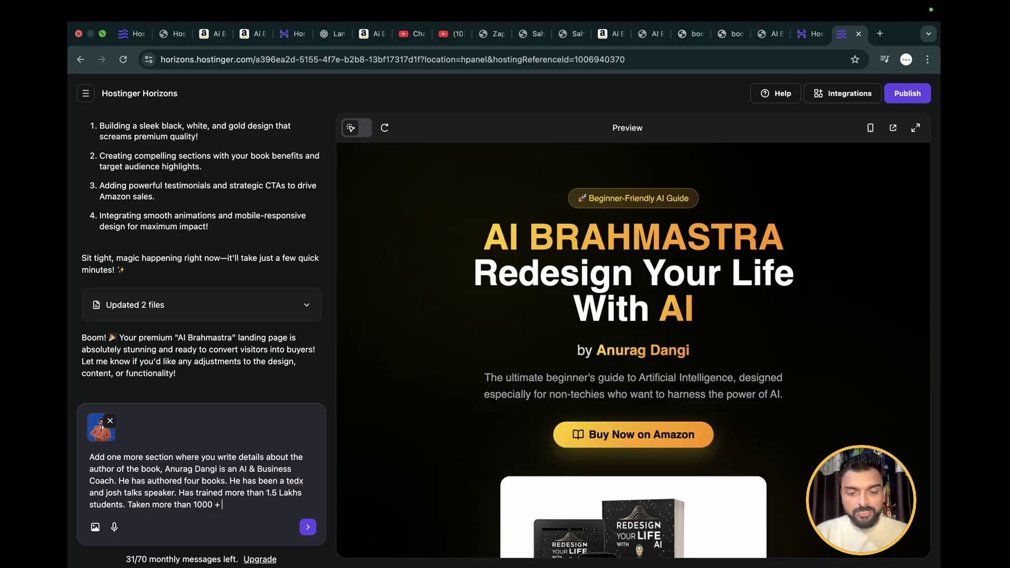
text( offline and)
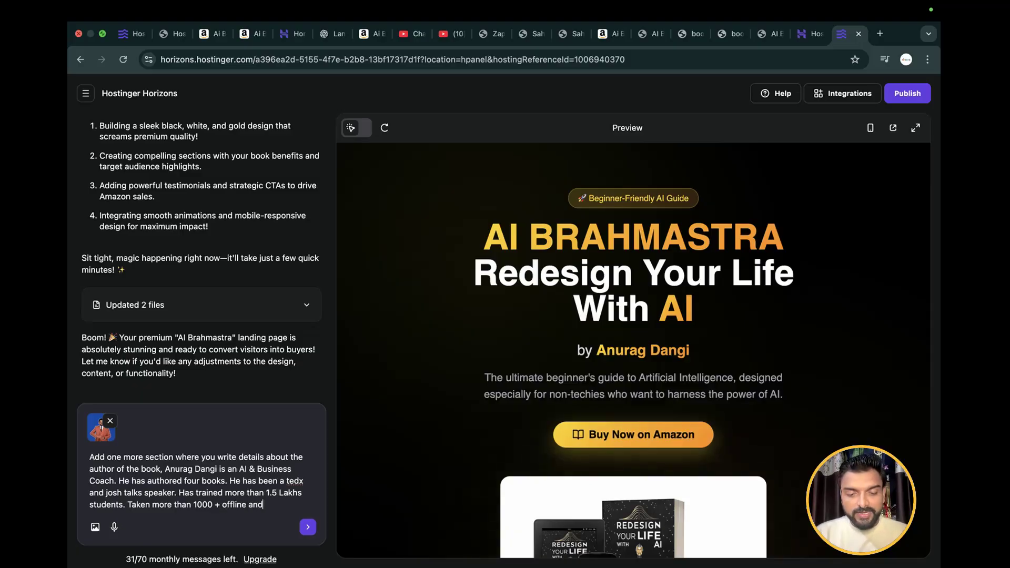
text( off)
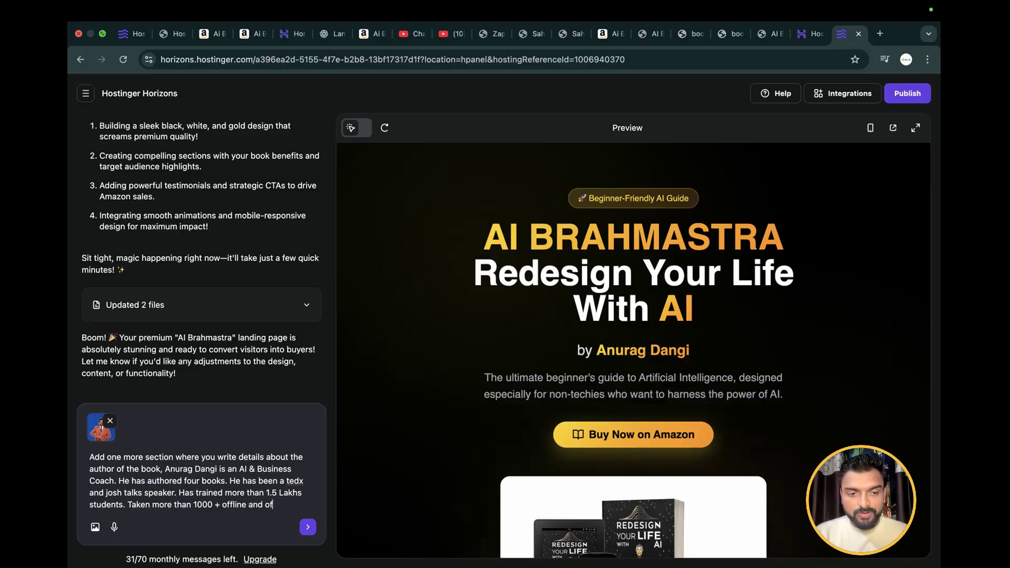
text(online)
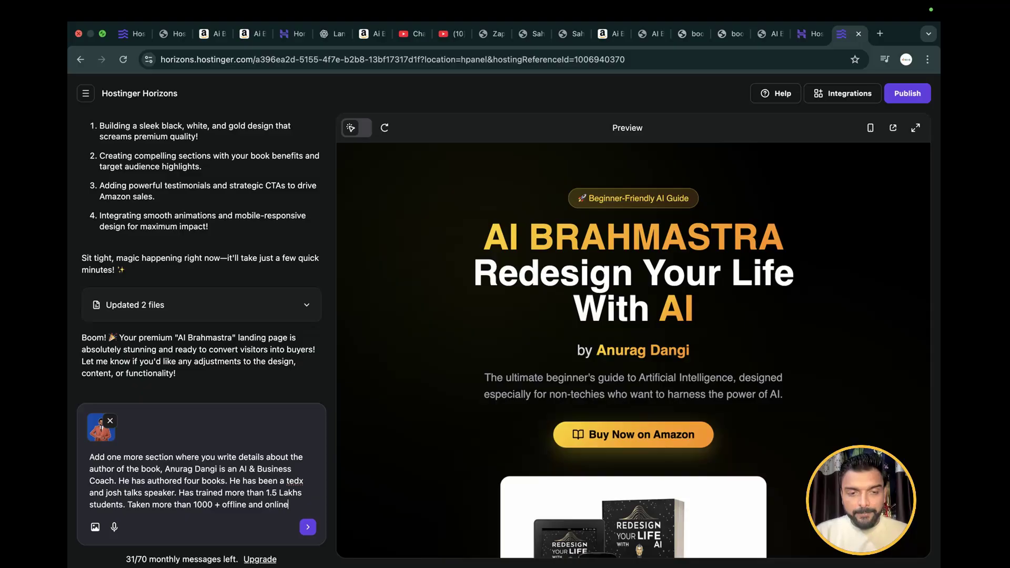
text( worksh)
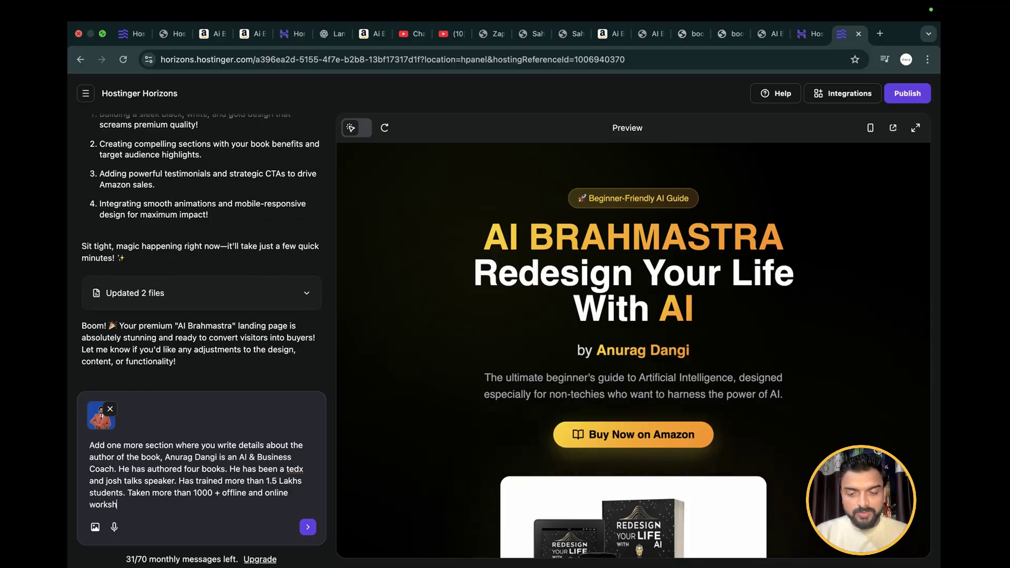
text(ops.)
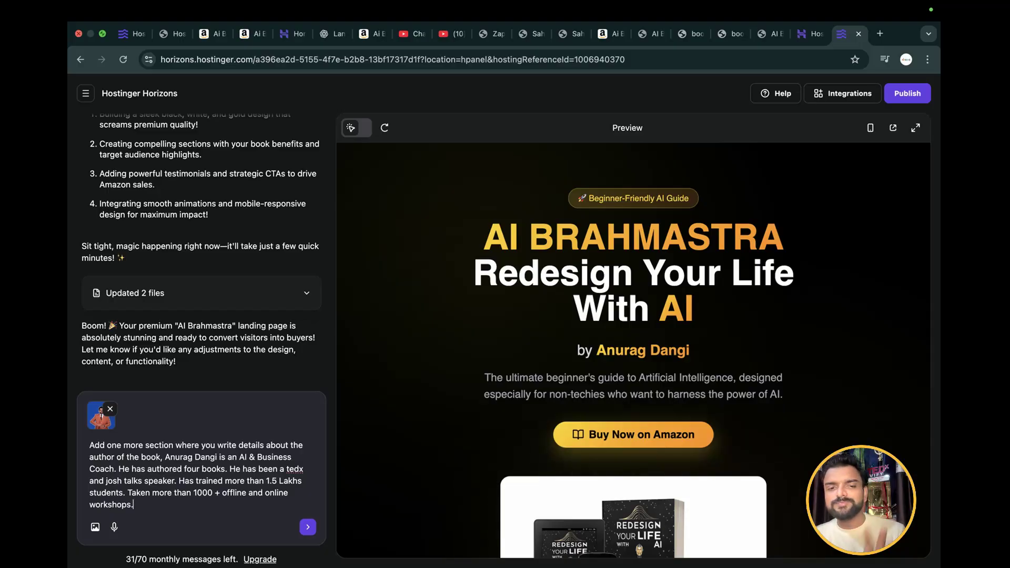
key(Return)
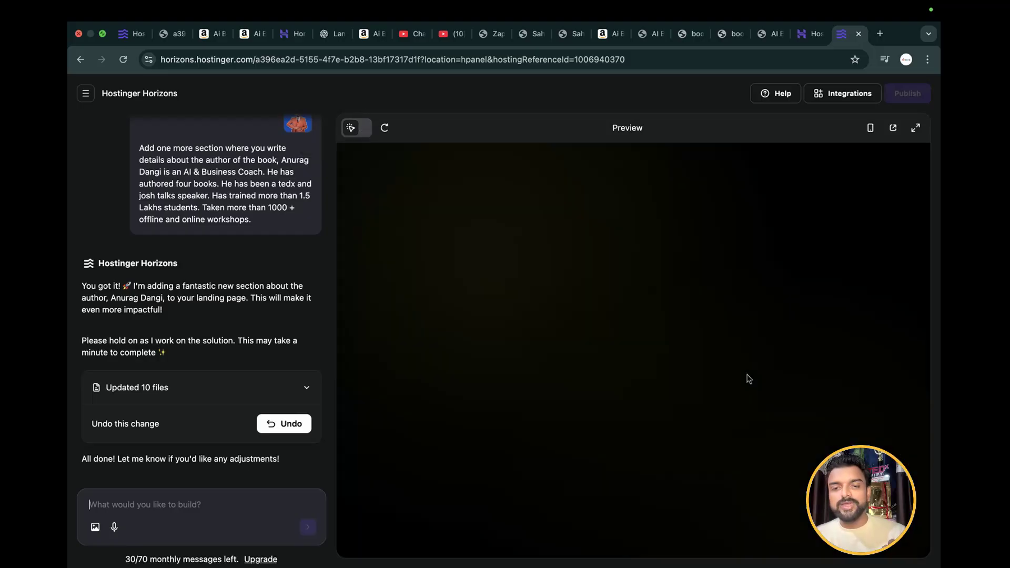
Examine the "Meet the Author" section in the landing page preview, including the portrait, title and list of achievements
scroll(748, 375, down, 10)
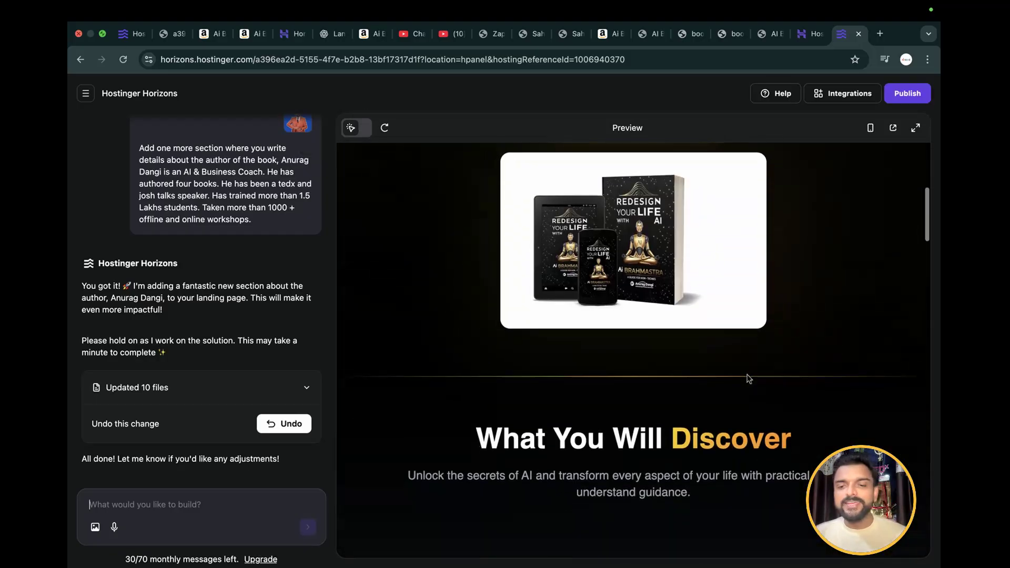
scroll(747, 377, down, 15)
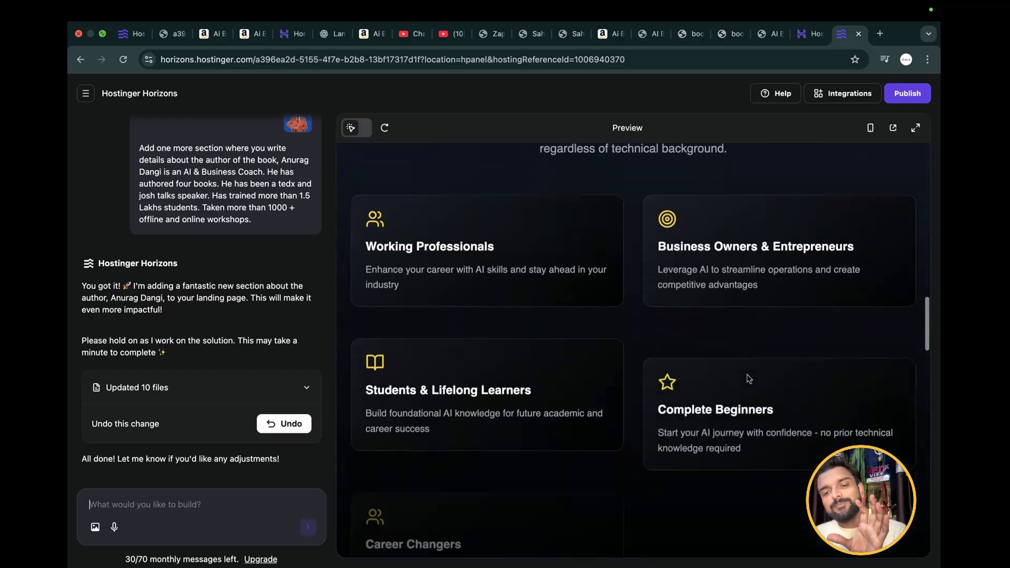
scroll(749, 379, down, 8)
scroll(624, 197, up, 4)
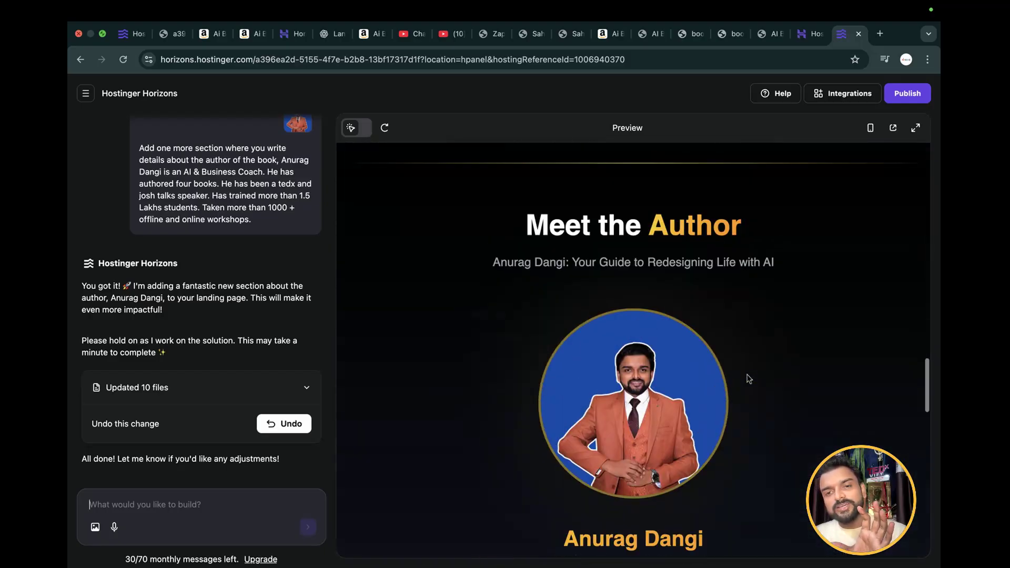
drag(519, 218, 697, 470)
scroll(737, 233, down, 2)
scroll(646, 354, down, 3)
scroll(699, 450, down, 3)
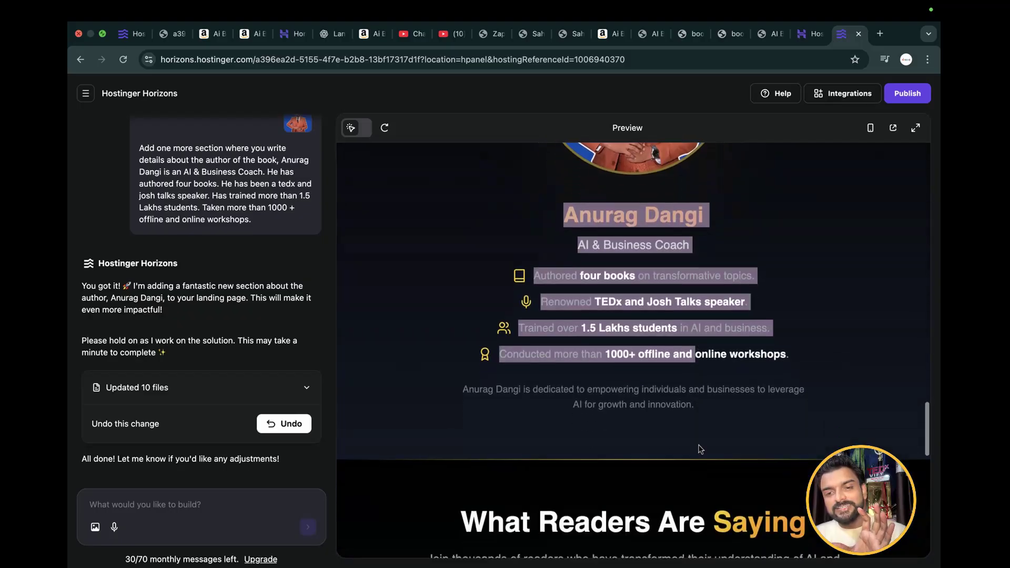
click(807, 346)
scroll(546, 347, down, 1)
scroll(545, 348, up, 5)
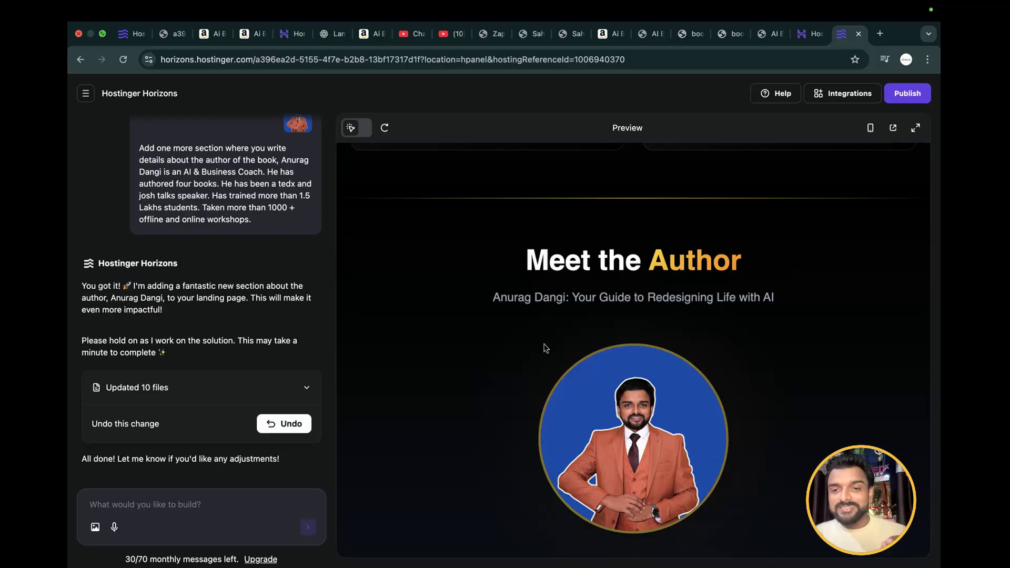
Check the reader testimonials in the preview, publish the updated landing page, and open the live site on the books subdomain
scroll(545, 347, down, 10)
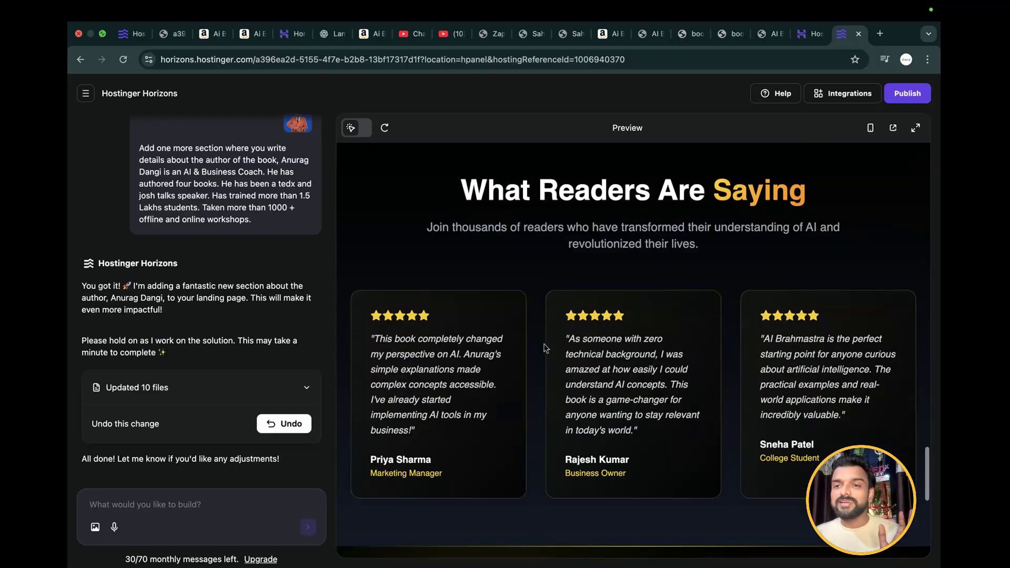
scroll(545, 347, down, 5)
scroll(546, 348, up, 7)
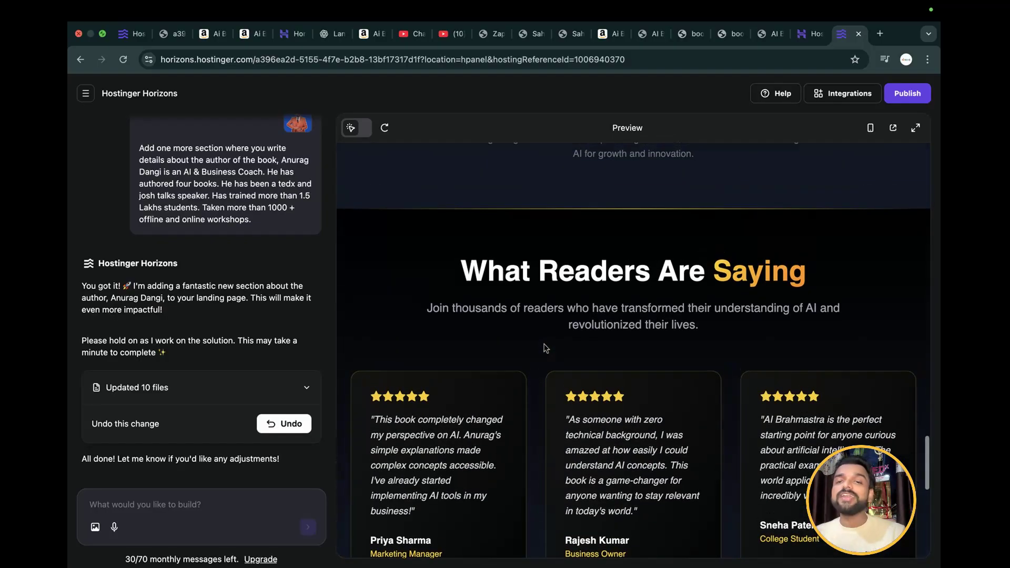
click(907, 93)
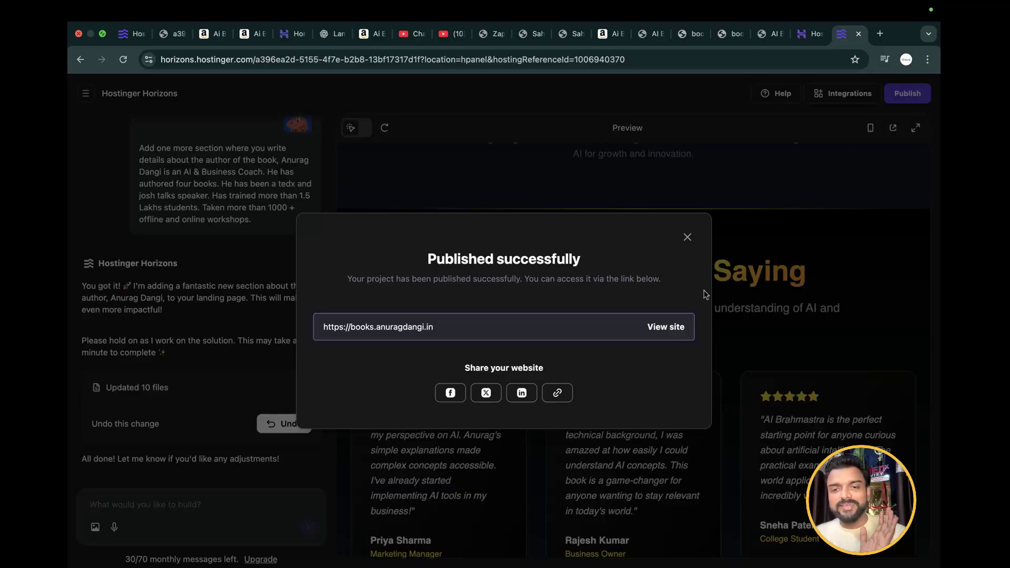
click(669, 328)
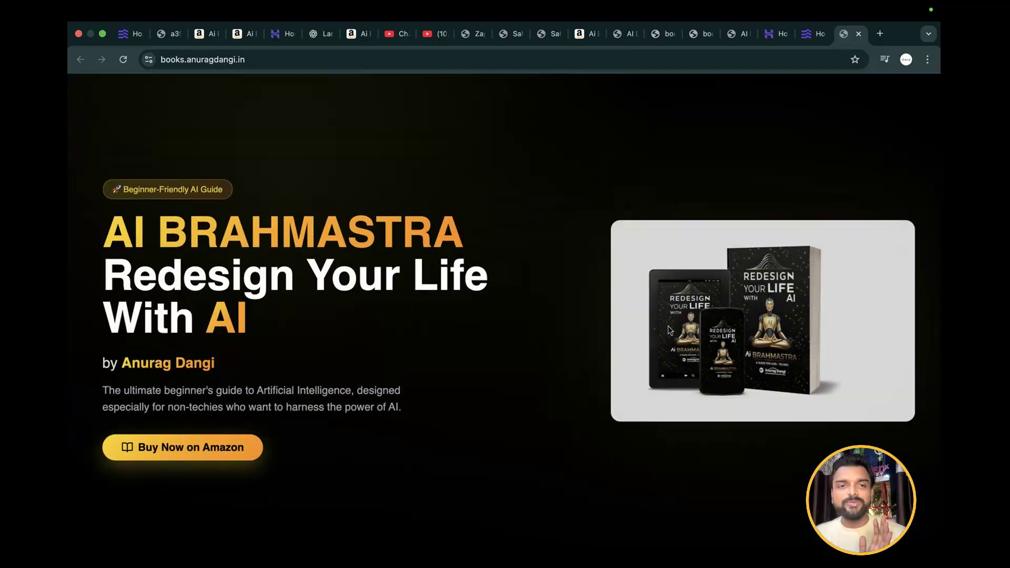
Examine the live book landing page, including the target readers, the "Meet the Author" section, the testimonials, the hero section and the site address
scroll(543, 368, down, 10)
scroll(543, 367, down, 15)
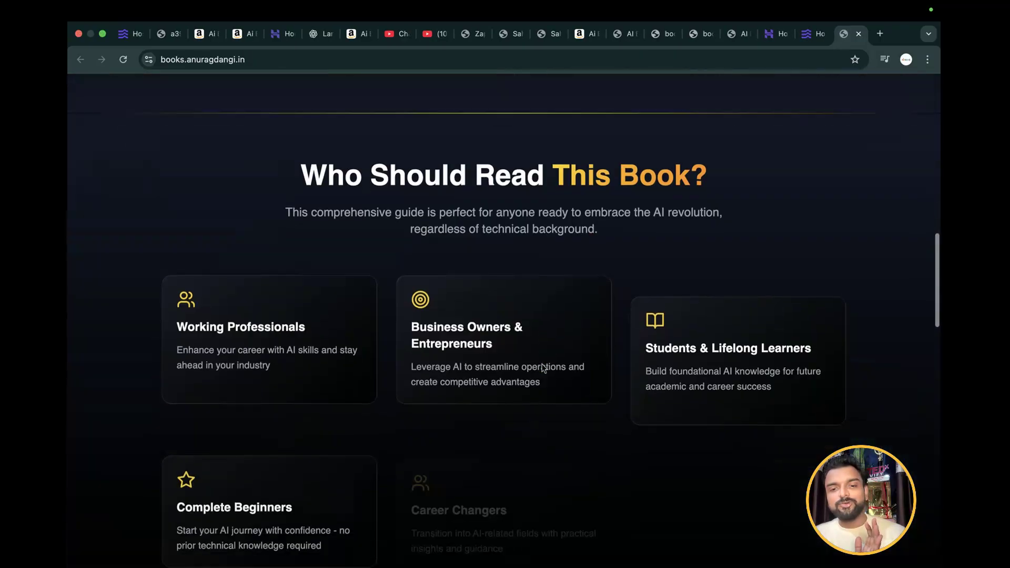
scroll(542, 363, down, 6)
scroll(541, 360, up, 5)
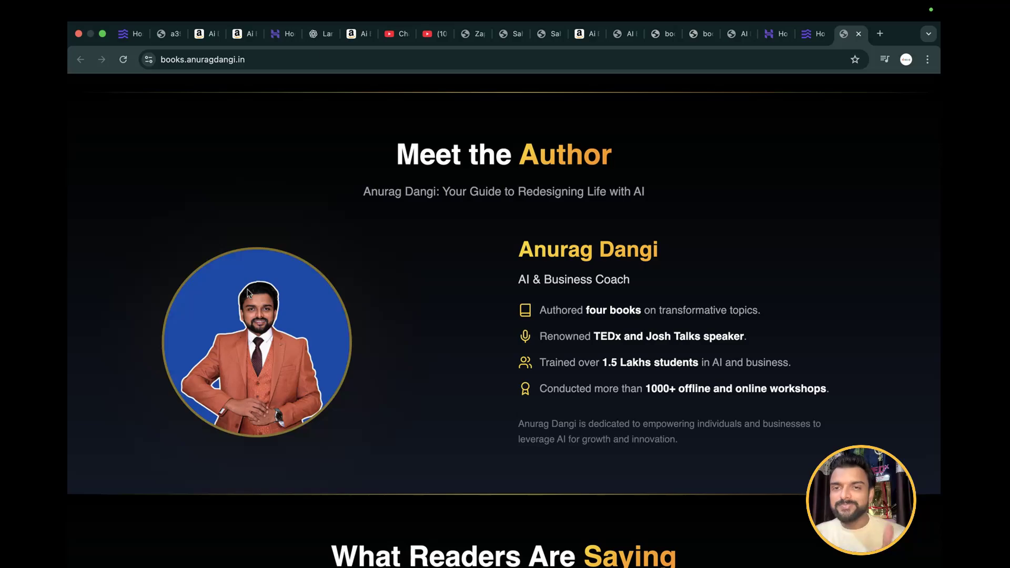
scroll(248, 293, down, 1)
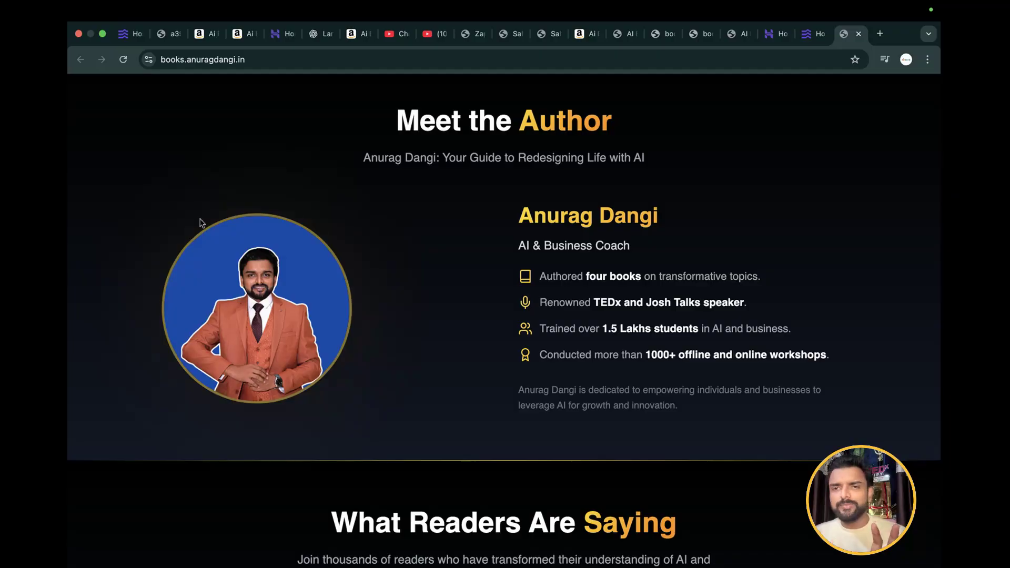
scroll(200, 222, down, 5)
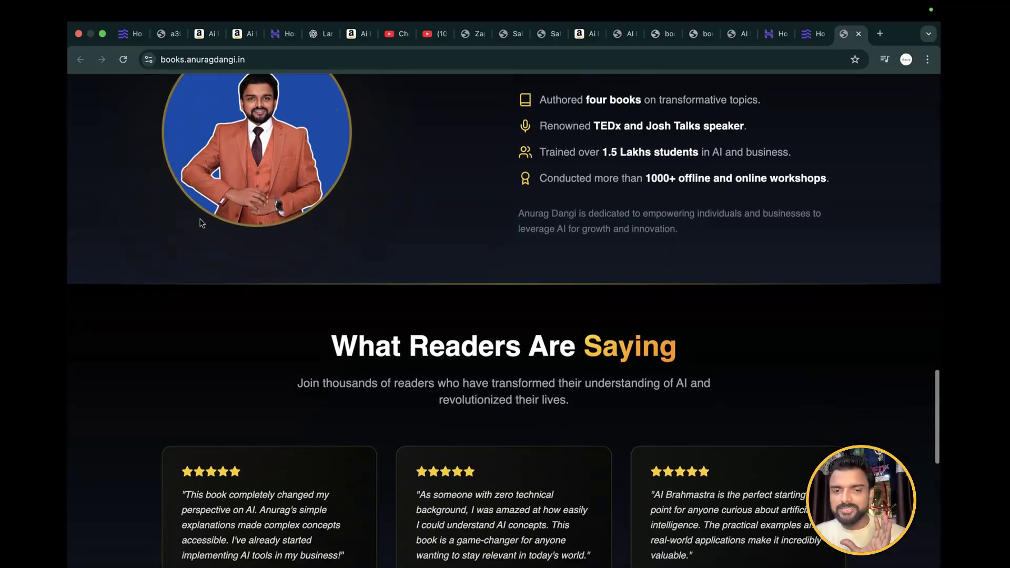
scroll(200, 223, up, 3)
scroll(200, 221, up, 3)
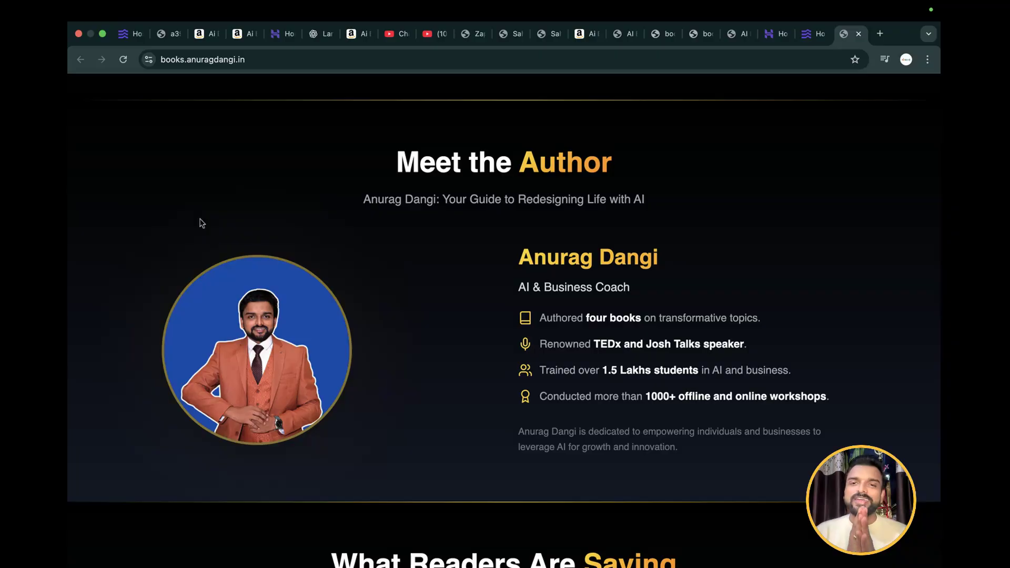
scroll(200, 222, up, 15)
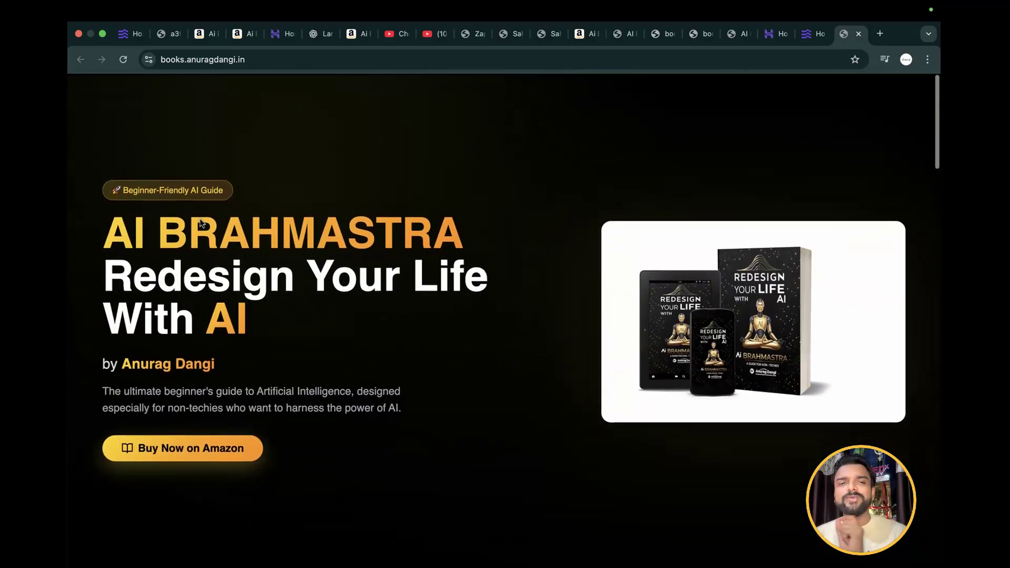
click(232, 63)
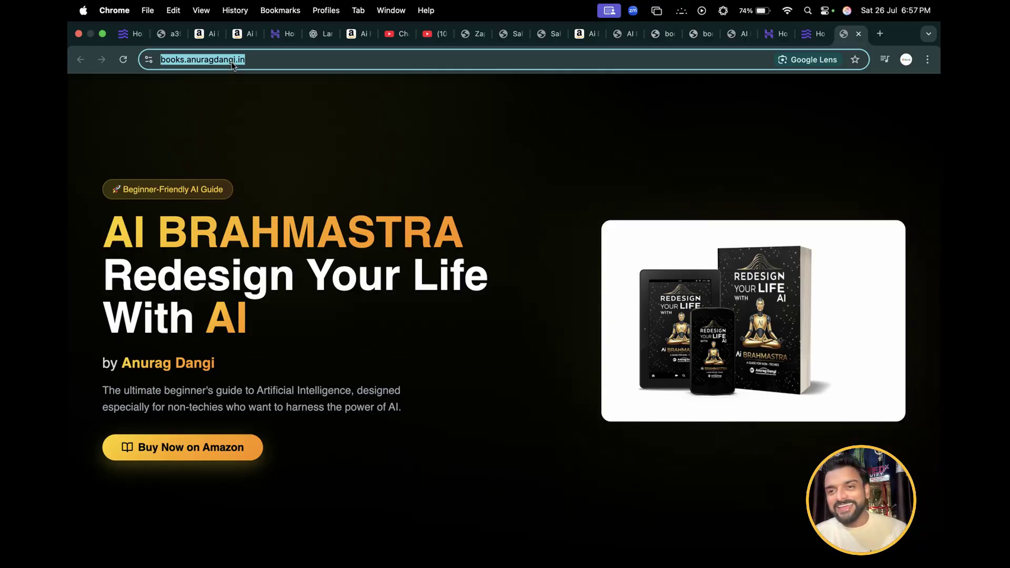
Return to the Hostinger site, enter the account dashboard, and show the list of Horizons projects under Premium Web Hosting
click(130, 34)
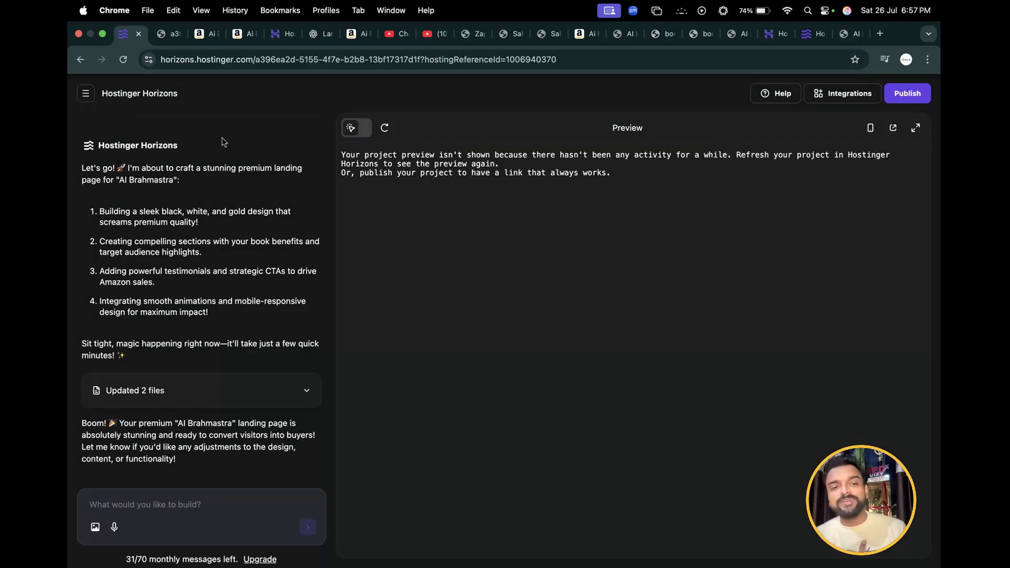
click(813, 36)
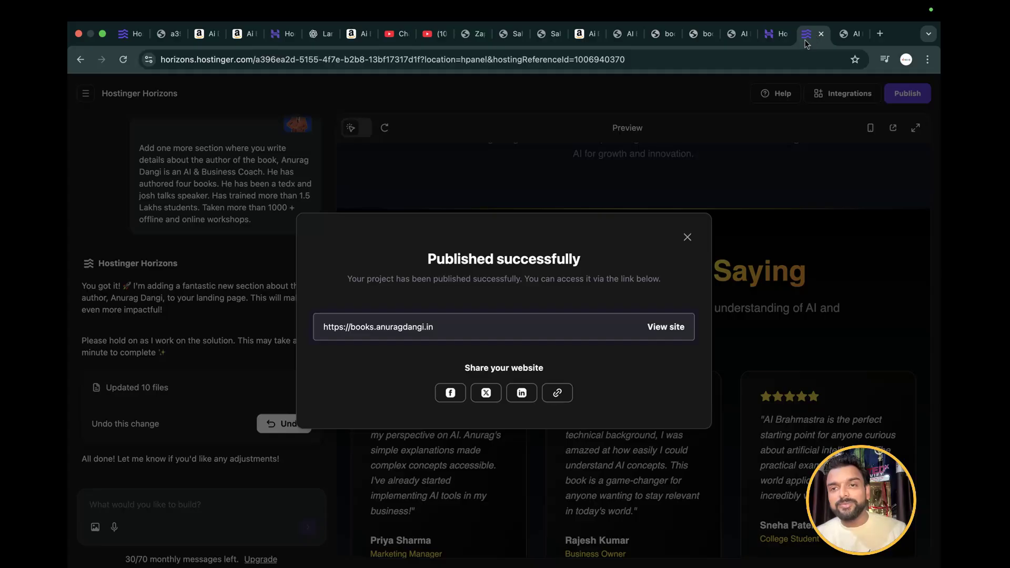
click(783, 36)
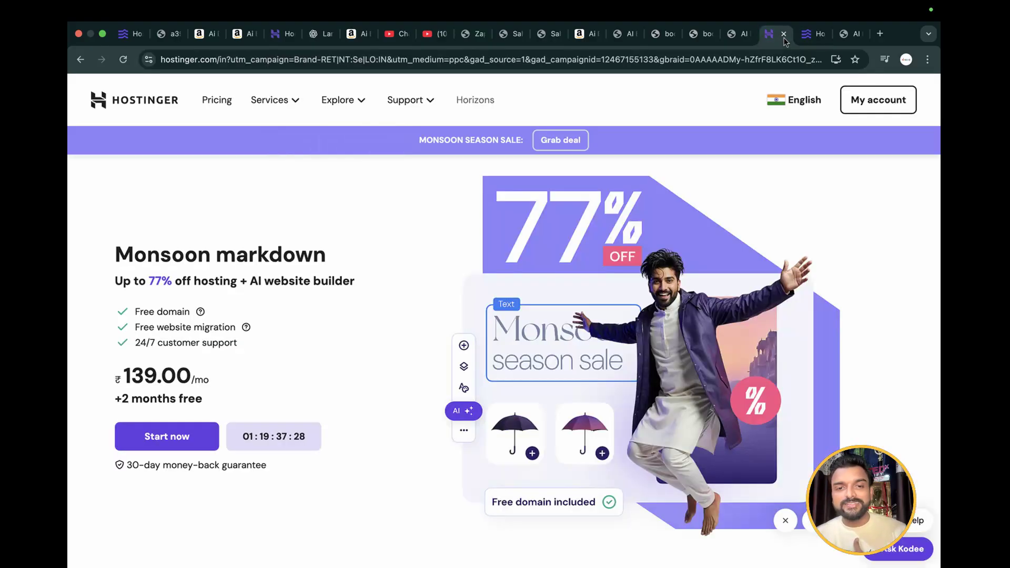
click(874, 97)
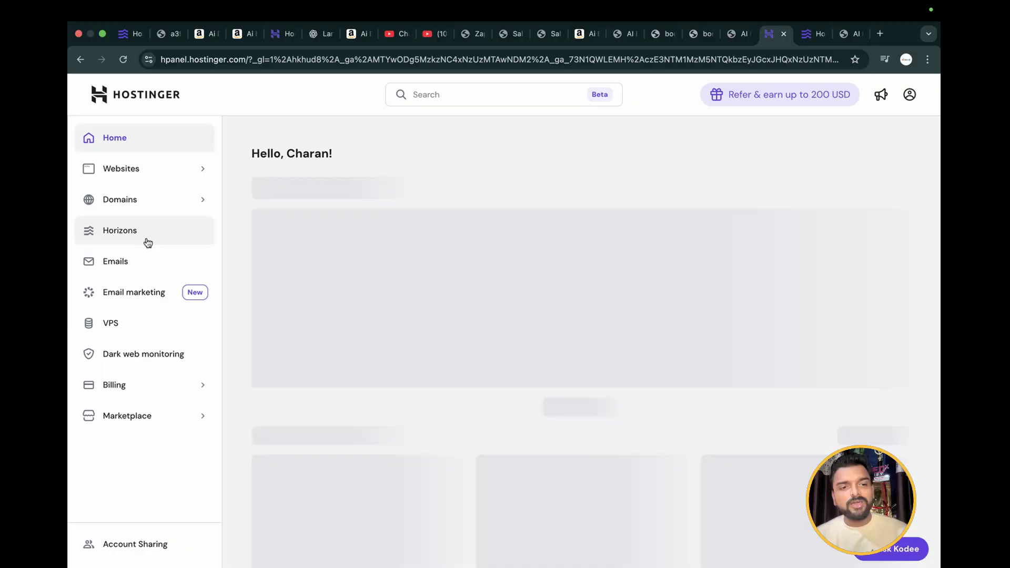
click(145, 242)
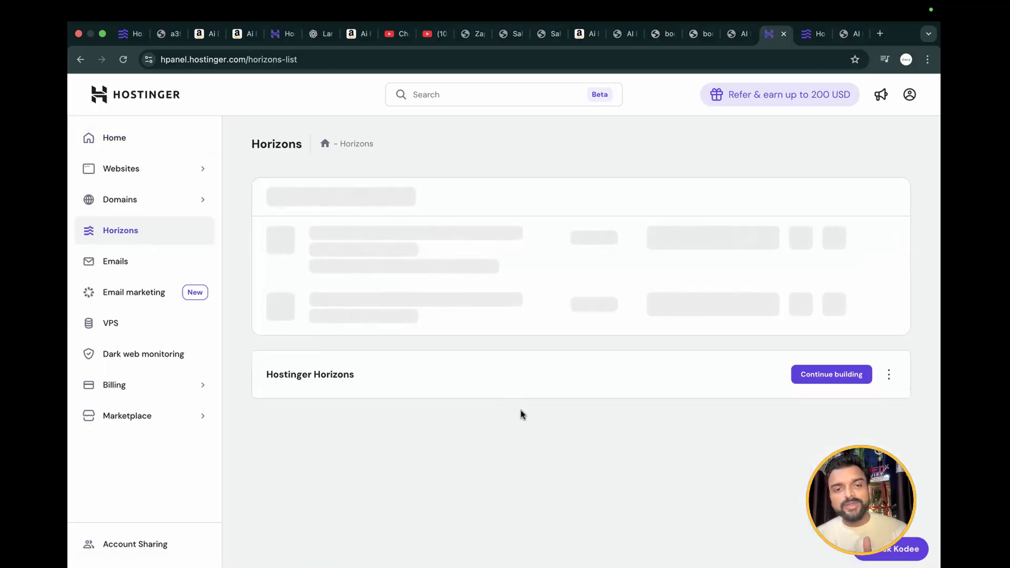
scroll(520, 421, down, 2)
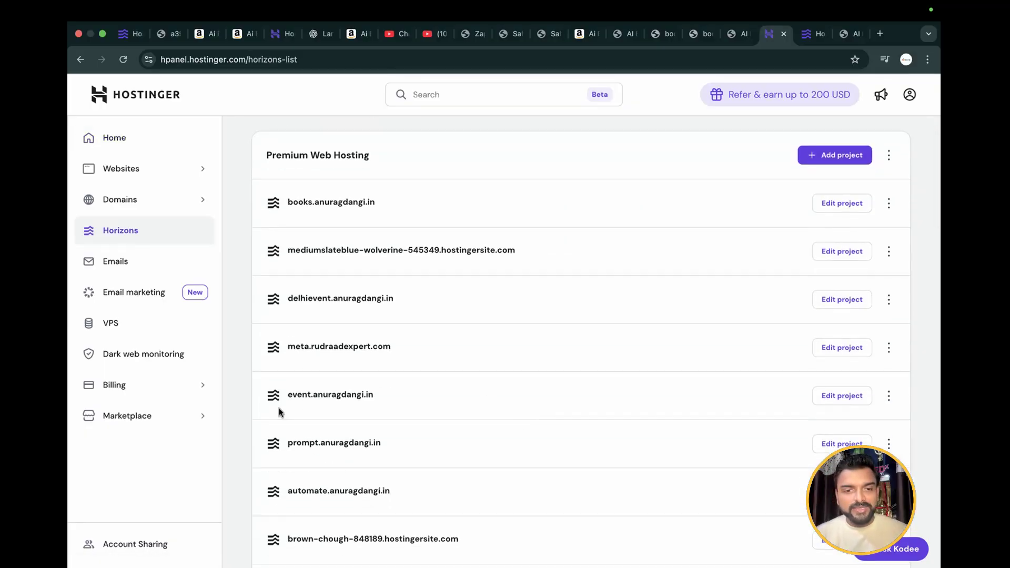
Open the live site of the delhievent project and examine its speakers, schedule, ticket passes, included benefits and enquiry form
drag(287, 328, 395, 324)
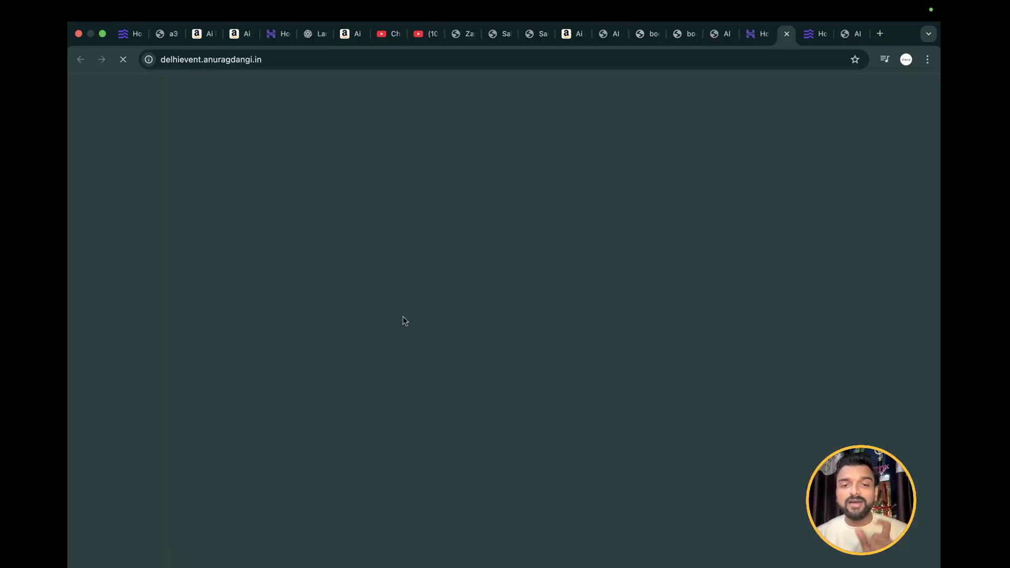
click(401, 320)
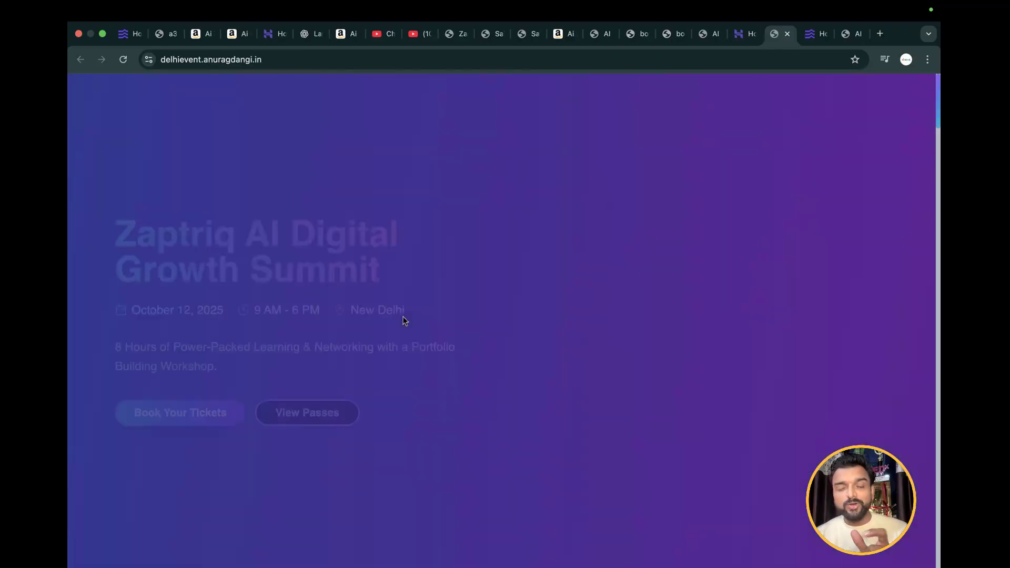
scroll(405, 320, down, 3)
scroll(405, 321, down, 15)
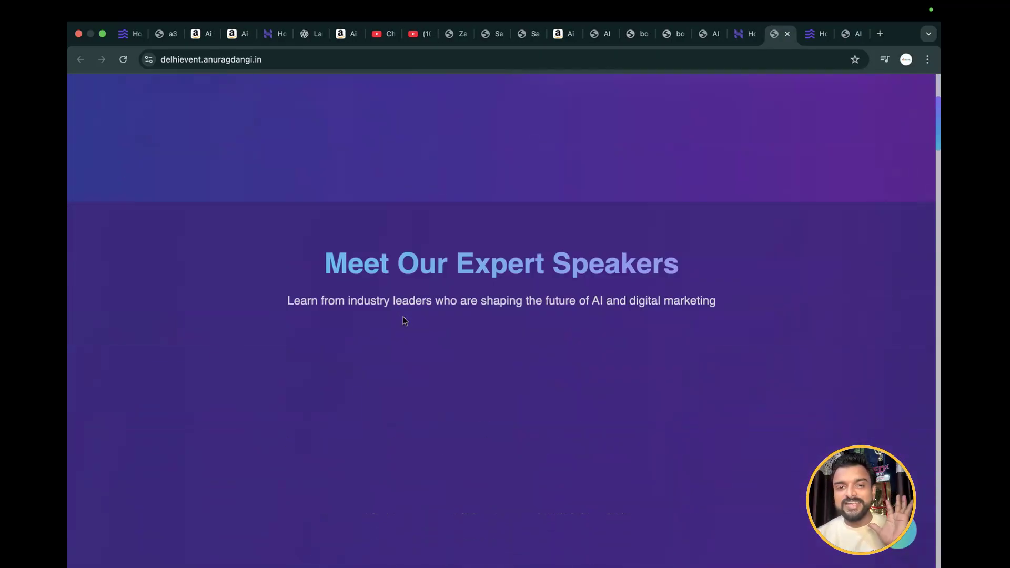
scroll(404, 321, down, 10)
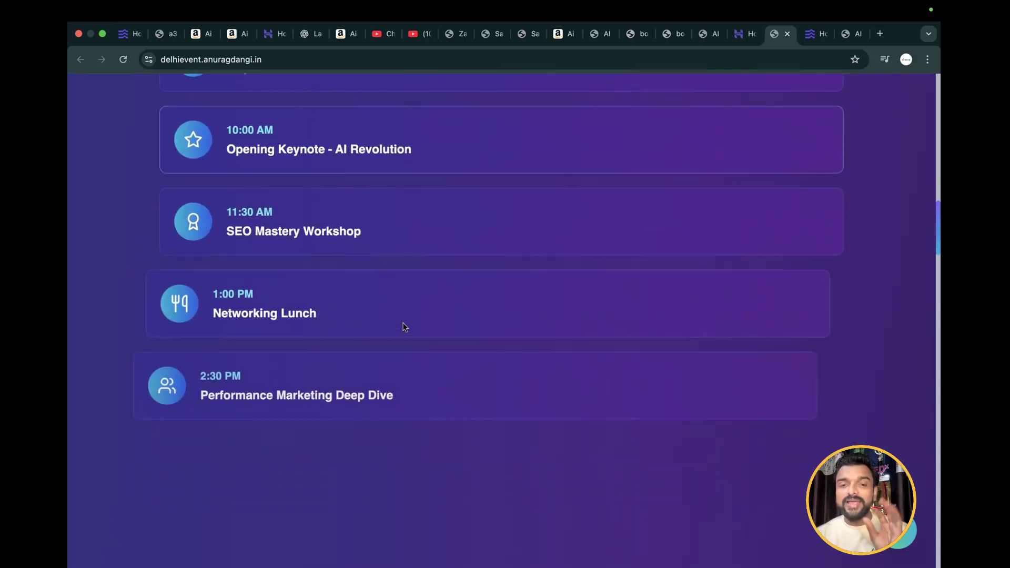
scroll(404, 328, down, 10)
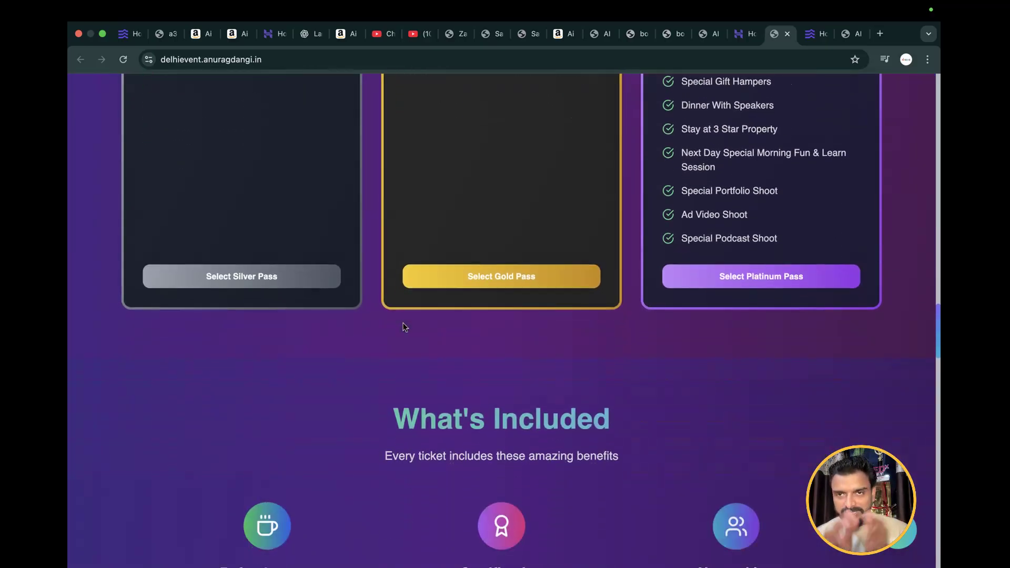
scroll(405, 327, down, 20)
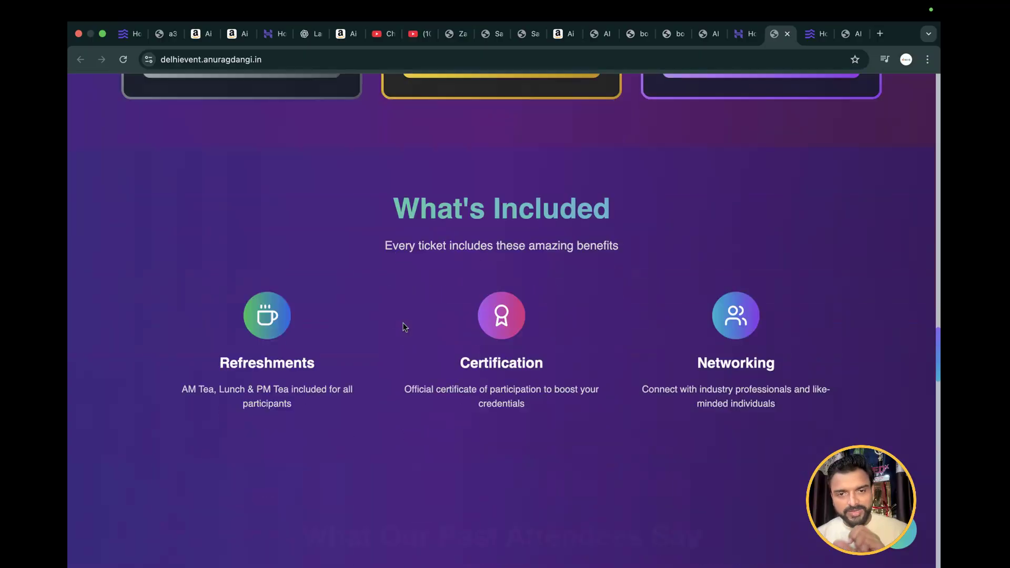
scroll(405, 327, down, 3)
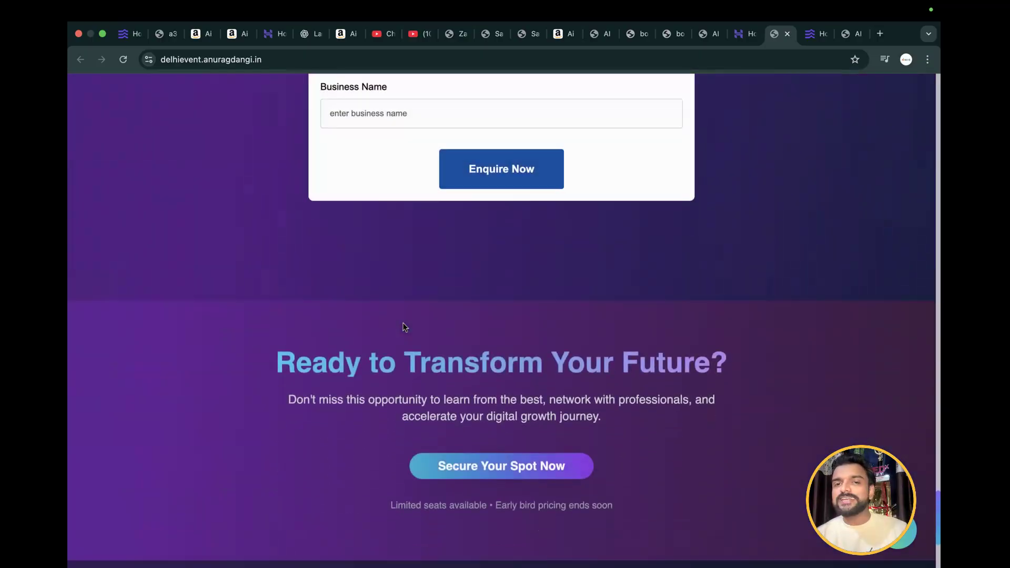